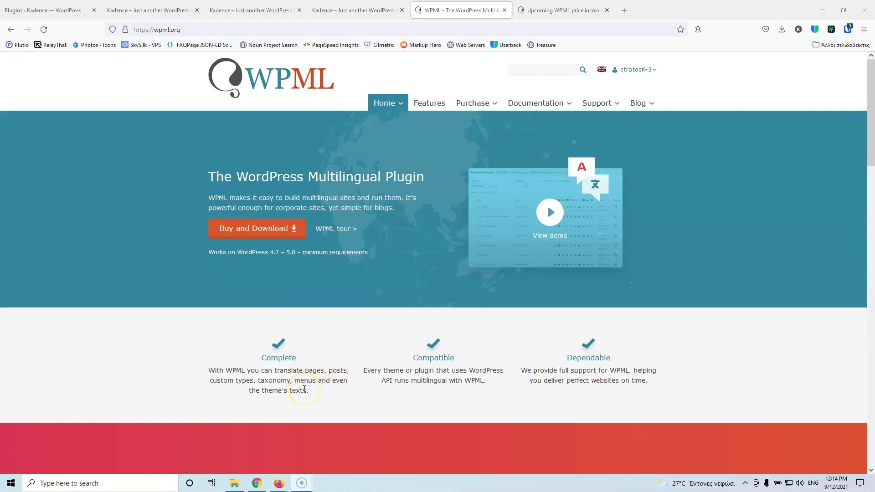
- Look through the WPML home page from the compatibility section down to the multilingual SEO and satisfaction guarantee sections
scroll(305, 389, down, 7)
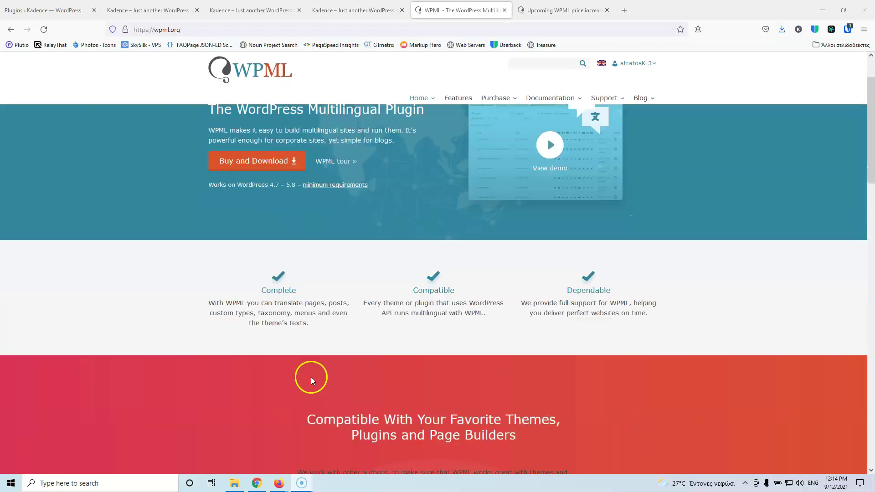
scroll(311, 380, down, 1)
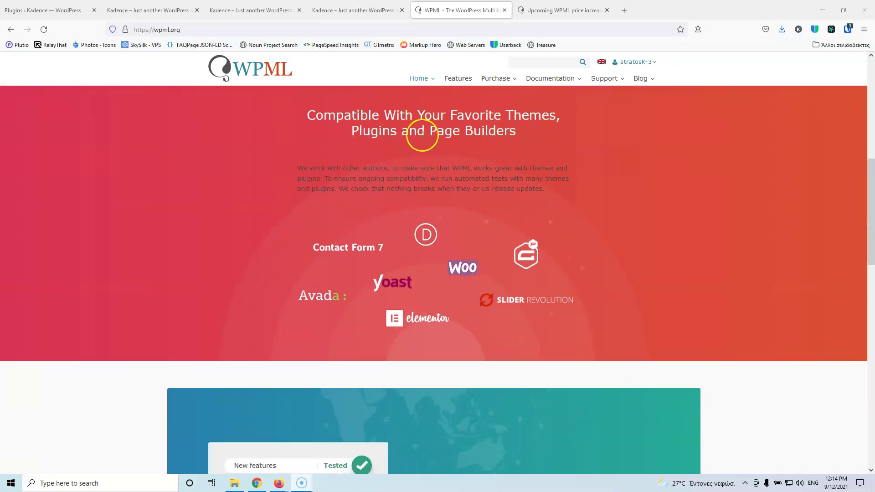
scroll(603, 234, down, 10)
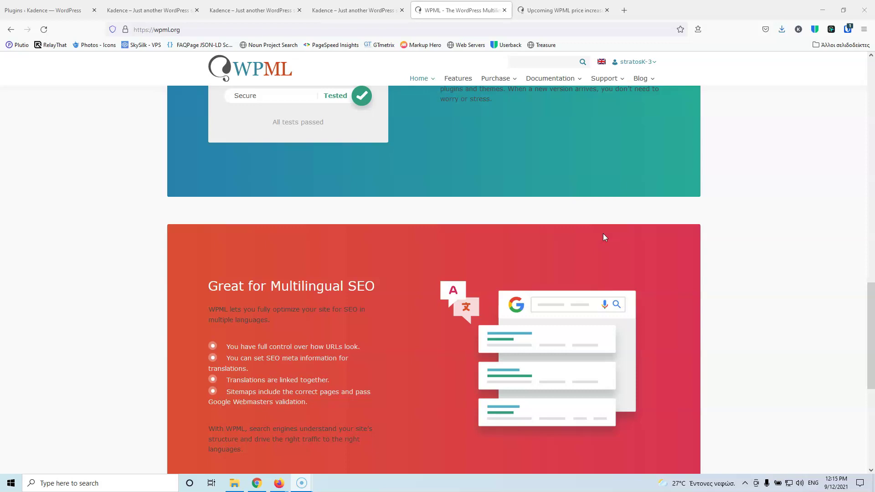
click(454, 179)
scroll(304, 290, down, 6)
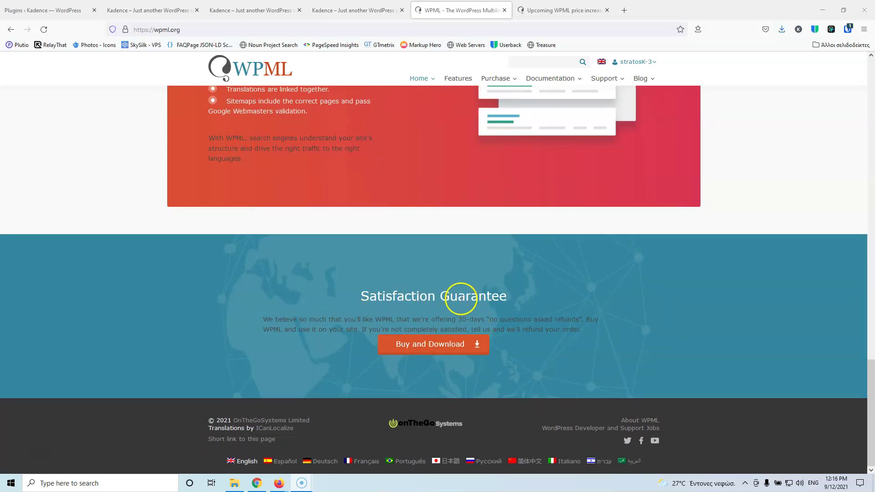
- Open the WPML Purchase page and examine which features each plan includes, such as Multilingual E-Commerce Support
scroll(444, 258, up, 20)
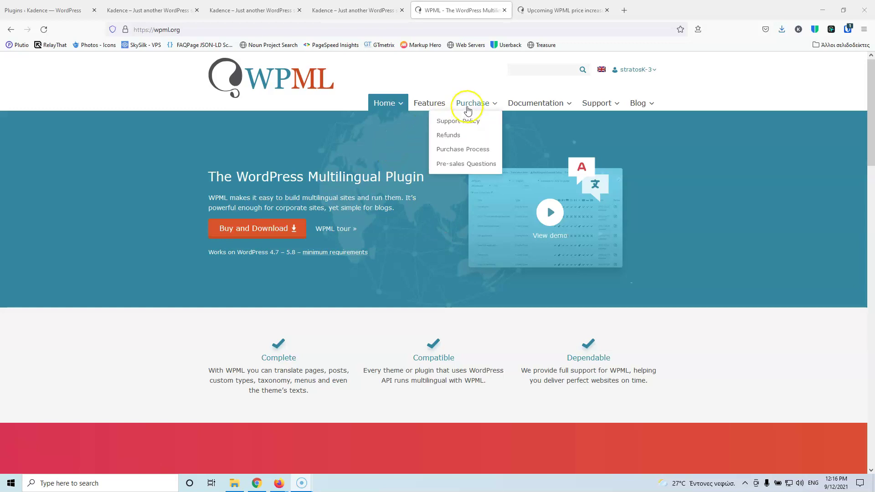
click(470, 107)
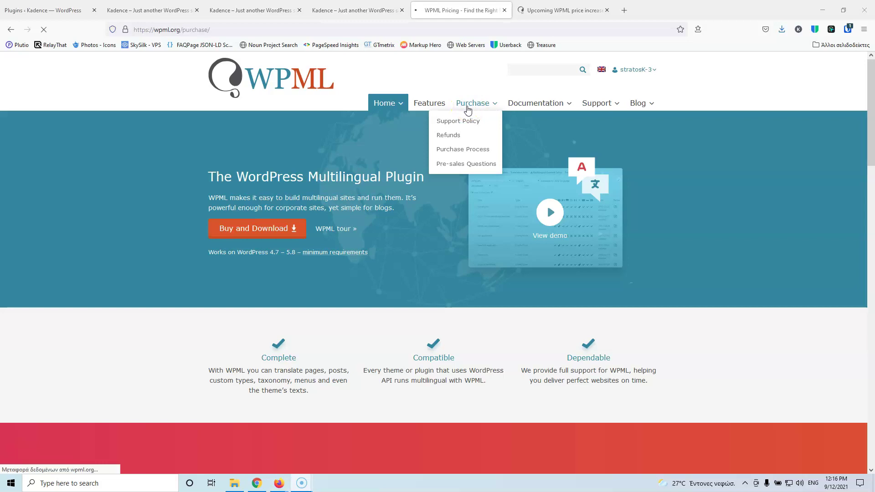
scroll(375, 190, down, 3)
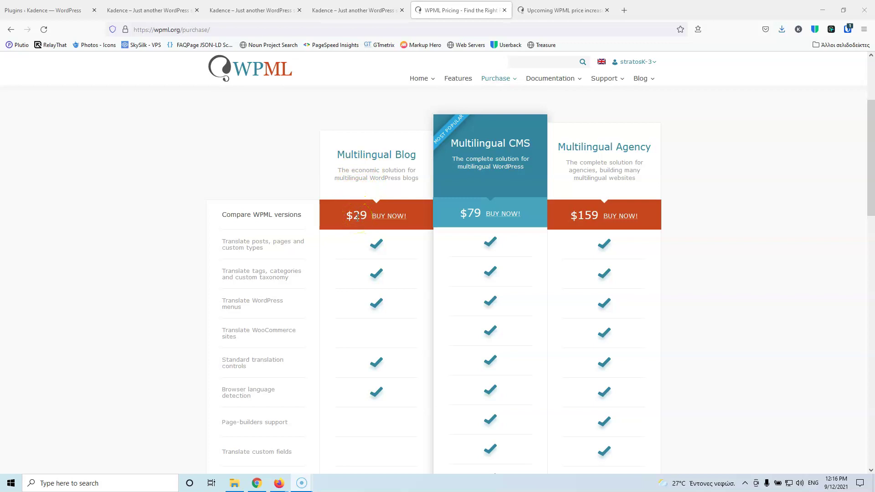
scroll(358, 218, down, 4)
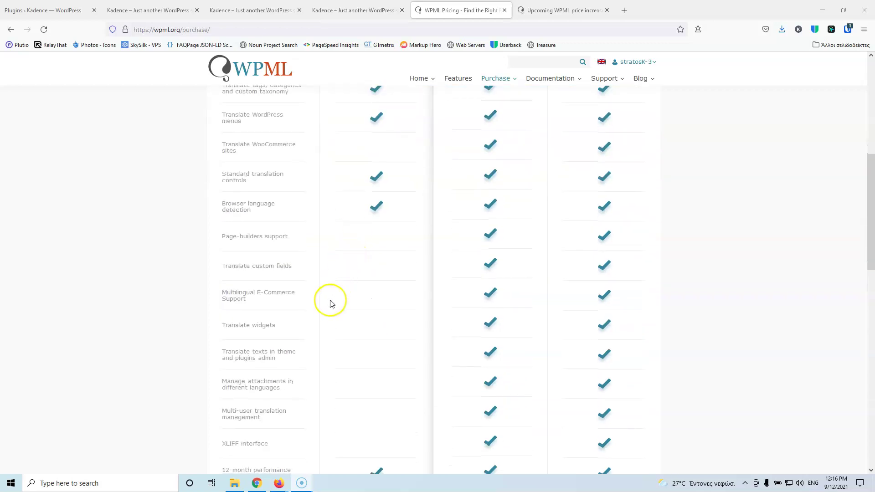
scroll(331, 303, down, 2)
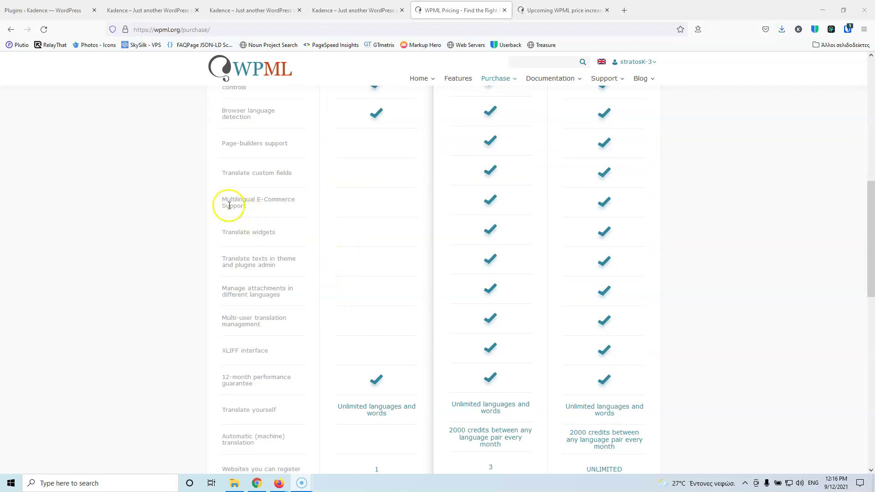
click(265, 200)
click(281, 202)
scroll(322, 252, up, 5)
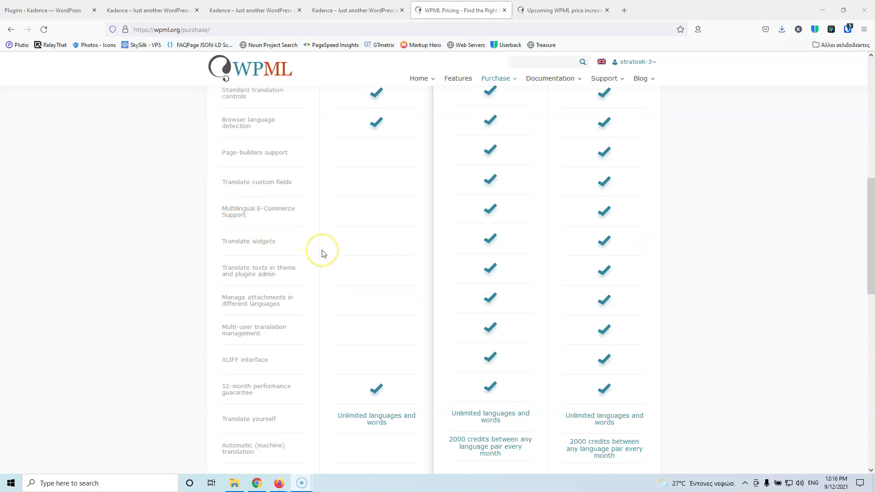
scroll(322, 252, up, 1)
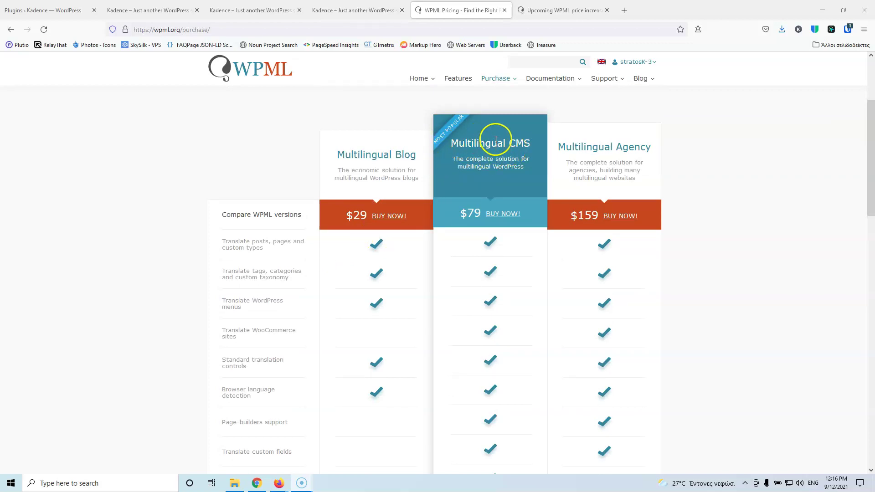
- Check how many websites can be registered with the Multilingual CMS plan in the comparison table
scroll(500, 145, down, 9)
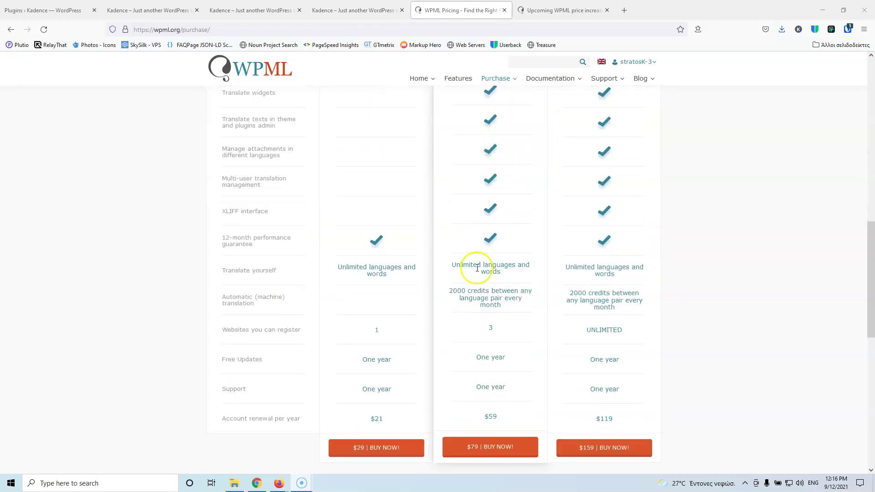
drag(486, 328, 493, 327)
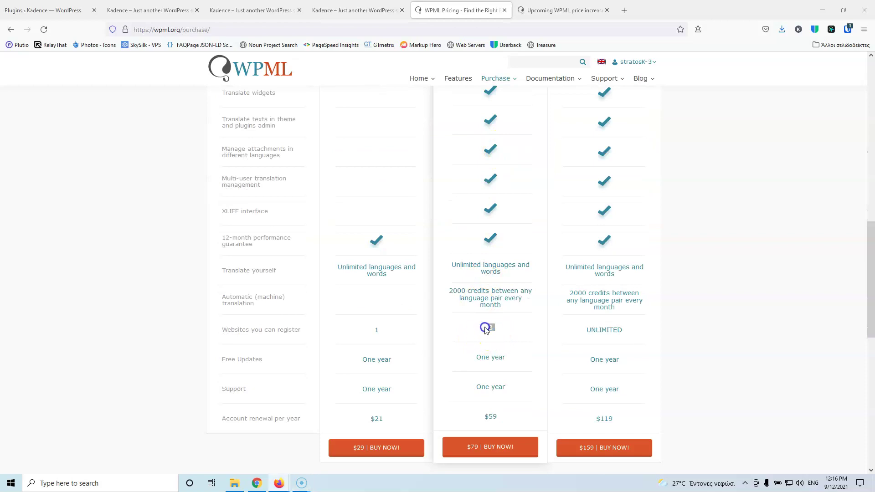
click(485, 326)
double_click(490, 326)
scroll(486, 269, up, 10)
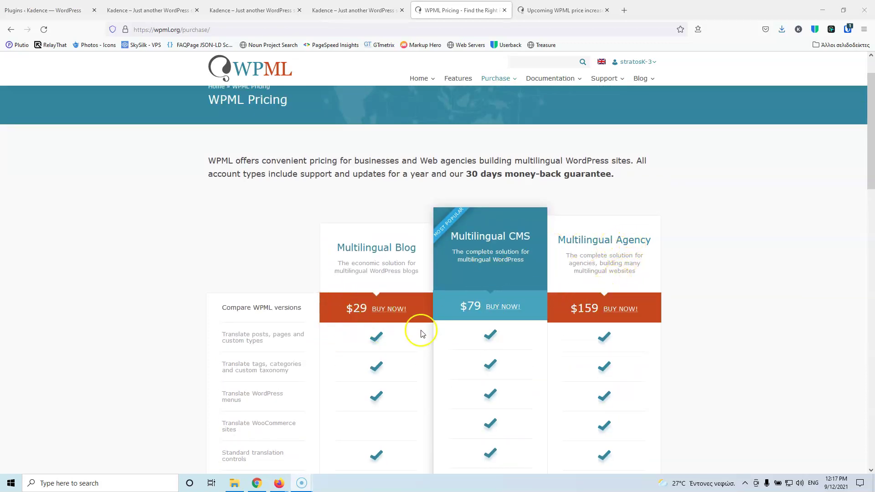
- Compare the purchase prices with the yearly account renewal prices of the WPML plans
scroll(428, 297, down, 10)
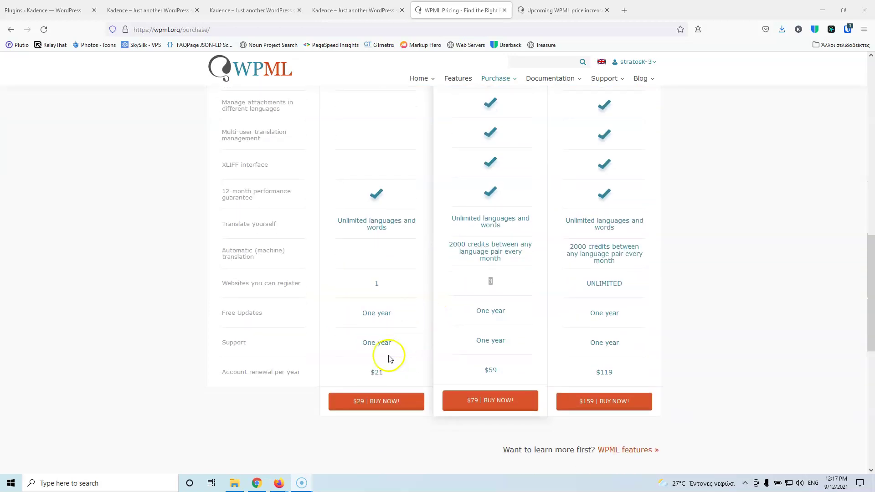
click(369, 372)
scroll(389, 372, up, 10)
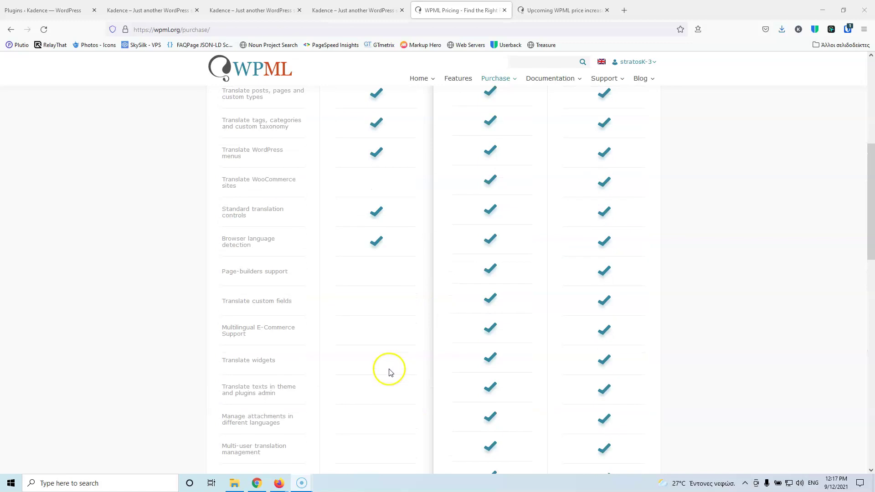
scroll(374, 274, down, 10)
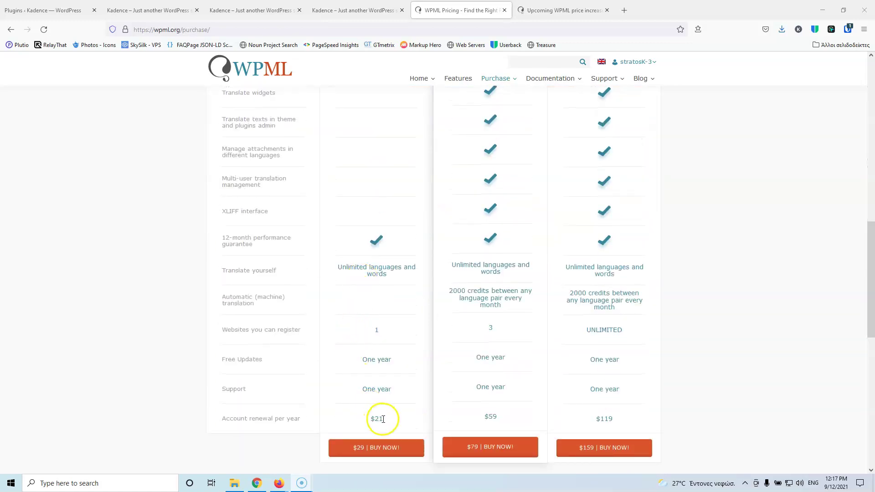
scroll(482, 380, up, 6)
scroll(482, 379, up, 4)
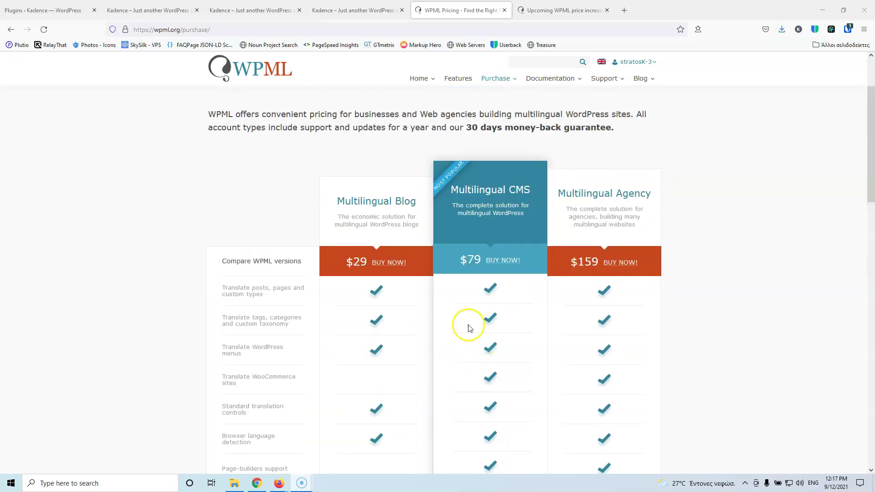
scroll(473, 342, down, 8)
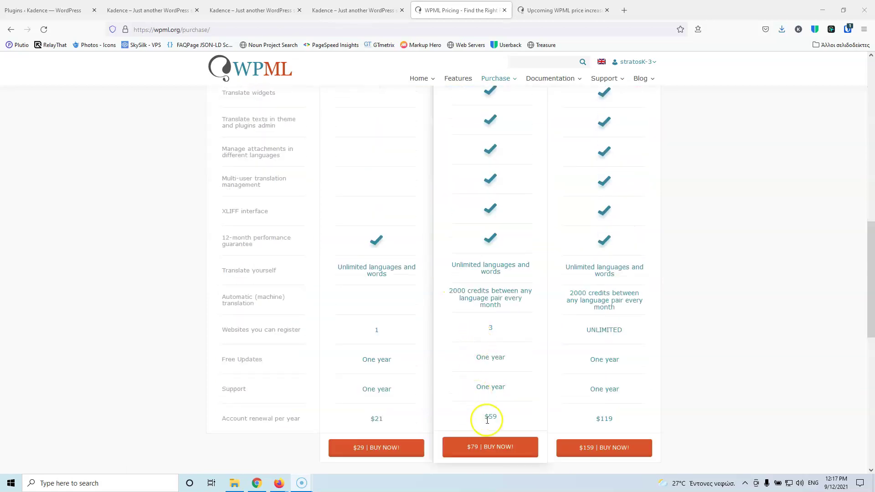
scroll(515, 392, up, 4)
scroll(523, 386, up, 8)
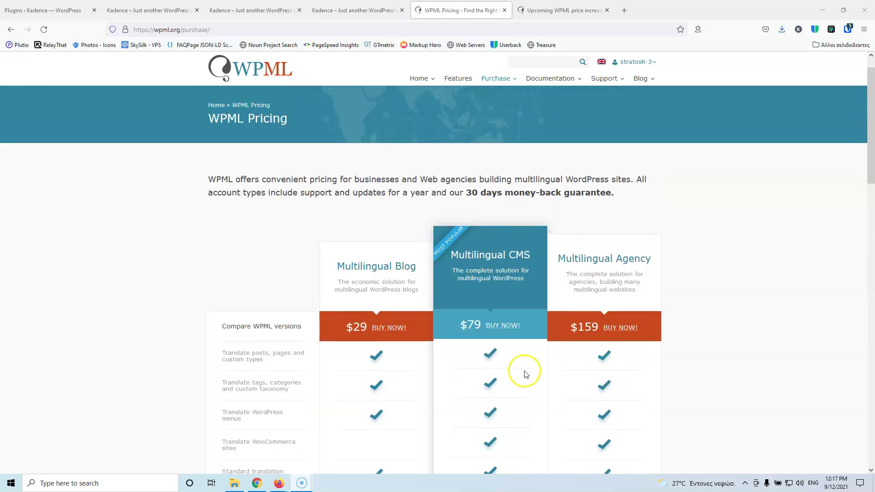
scroll(588, 354, down, 15)
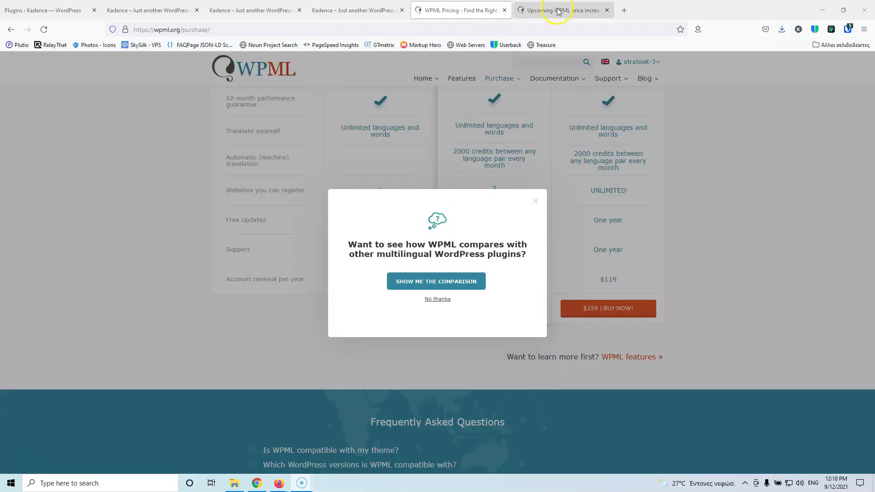
- Switch to the upcoming WPML price increase article and read its table of new first-year and renewal prices
click(558, 10)
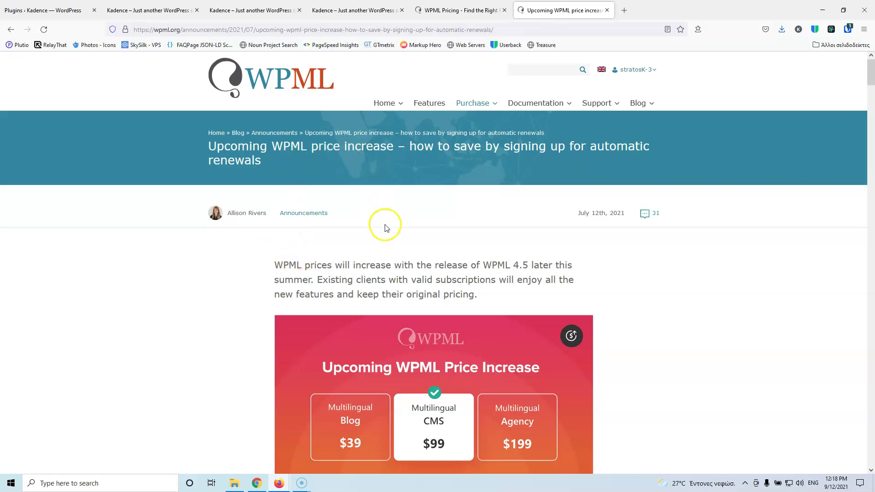
scroll(385, 227, down, 3)
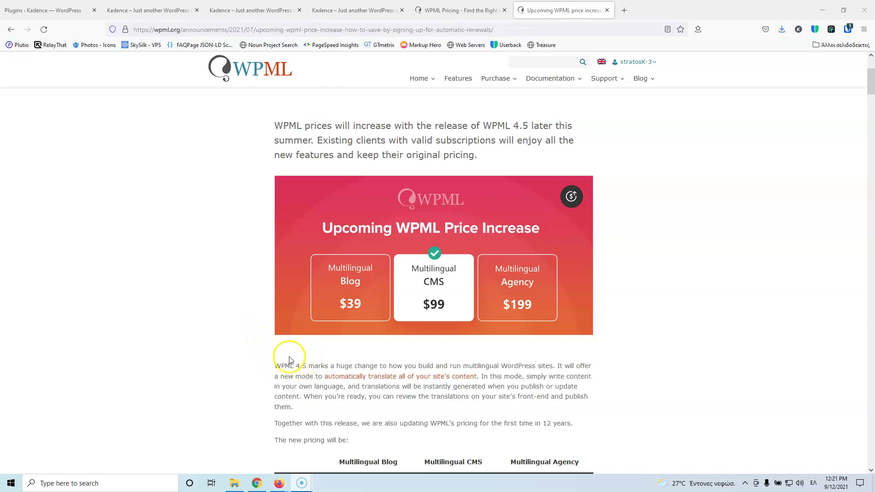
scroll(288, 358, down, 4)
scroll(289, 359, down, 1)
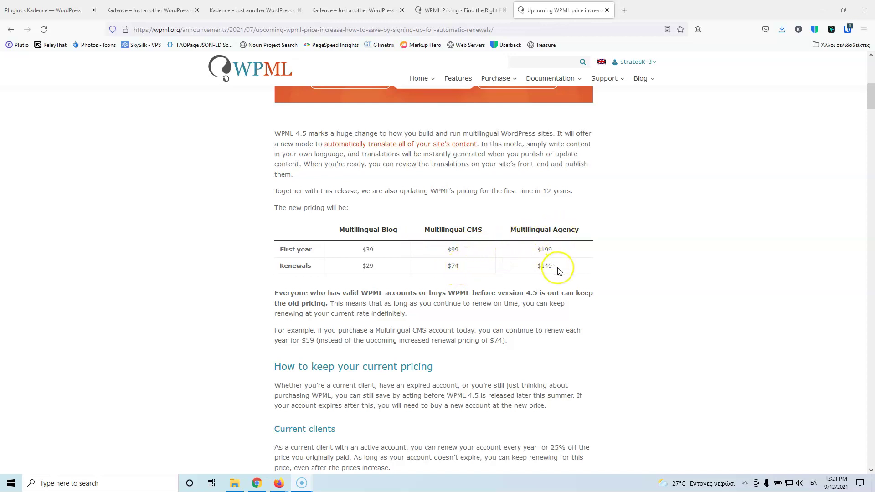
- Return to the WPML Pricing page, dismiss the plugin comparison popup, and review the current plan prices, site limits and renewal costs
click(469, 9)
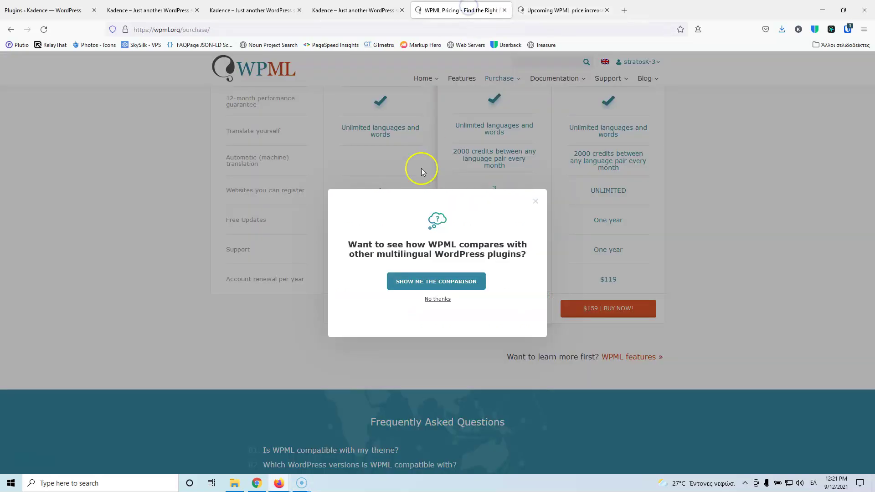
click(540, 202)
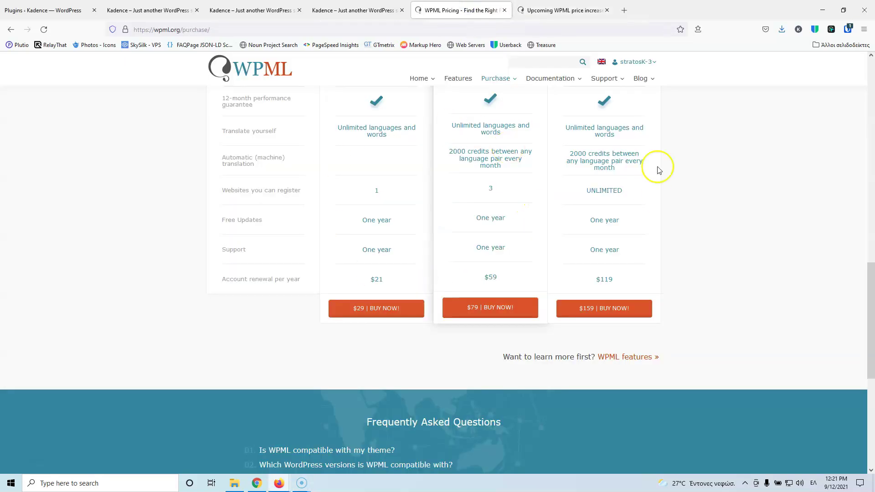
scroll(309, 215, up, 5)
scroll(465, 224, up, 9)
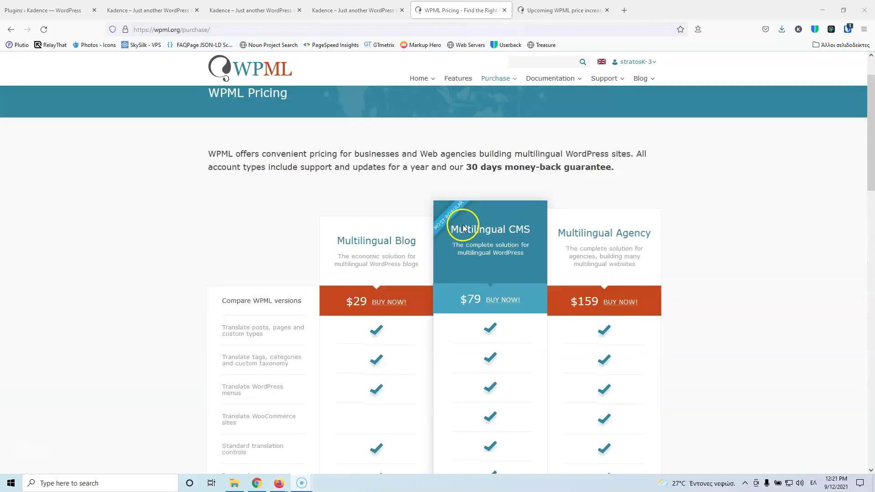
scroll(461, 228, down, 3)
scroll(460, 233, down, 6)
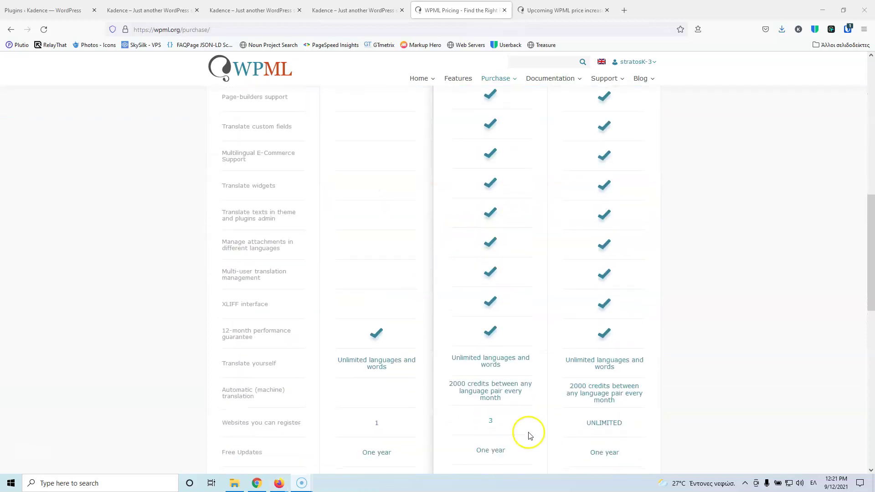
scroll(515, 419, down, 3)
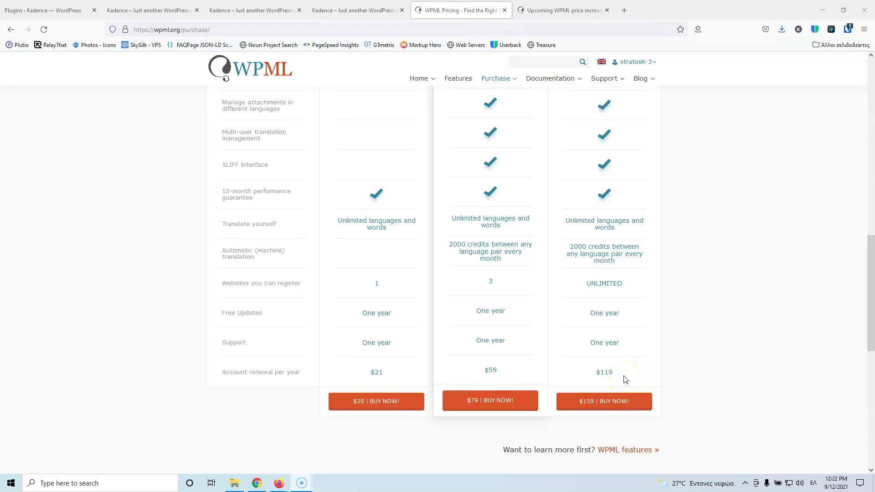
- Check the price increase article against the pricing page, then examine its sections on translation credits and development site keys
click(569, 10)
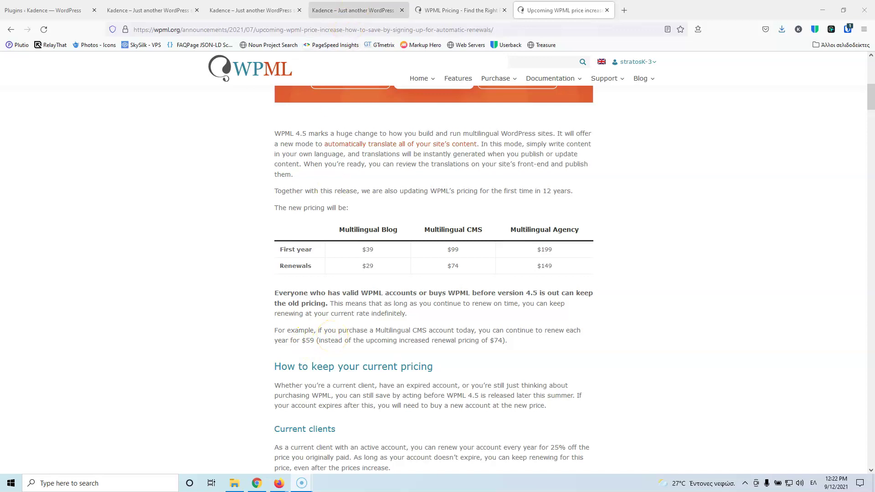
click(446, 9)
scroll(366, 322, down, 7)
scroll(366, 323, up, 8)
click(553, 10)
scroll(445, 319, down, 8)
scroll(433, 316, down, 20)
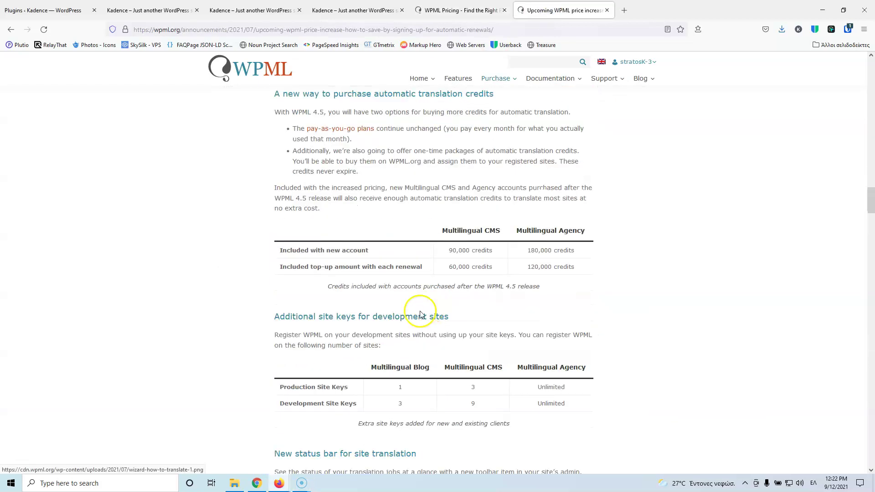
scroll(415, 317, up, 20)
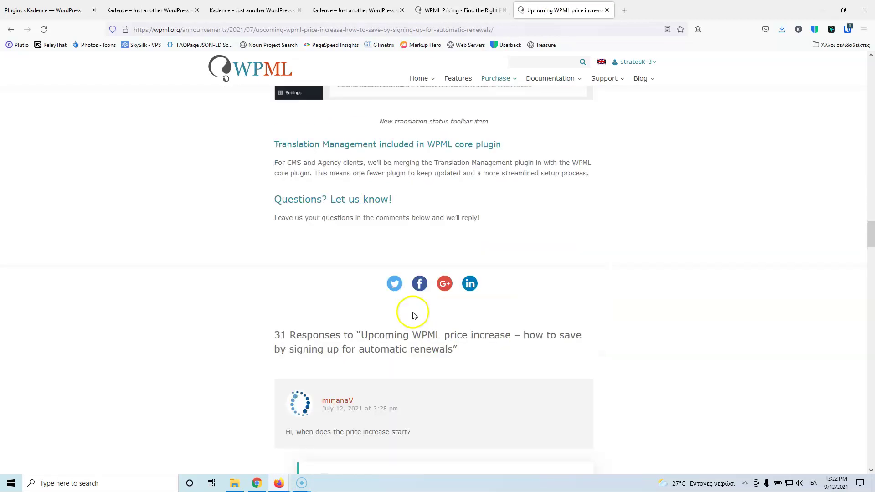
- Go back to the WPML Pricing page and review the plan table down to the Frequently Asked Questions
click(460, 10)
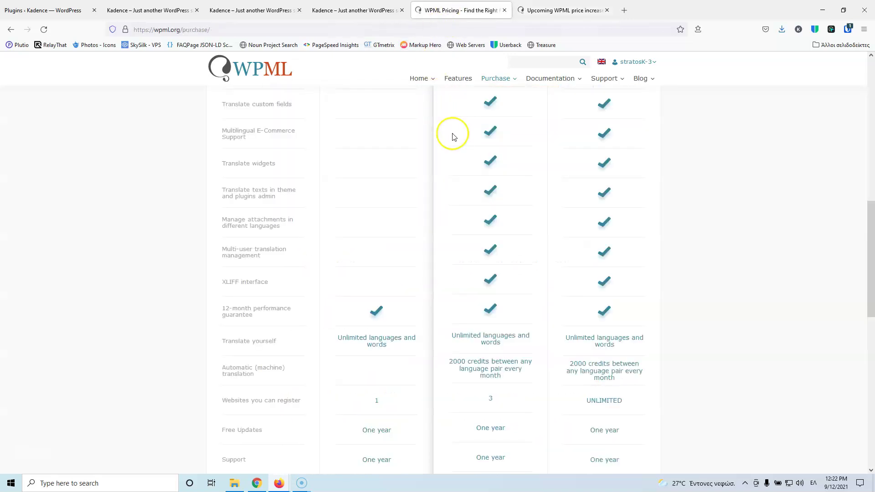
scroll(454, 137, up, 10)
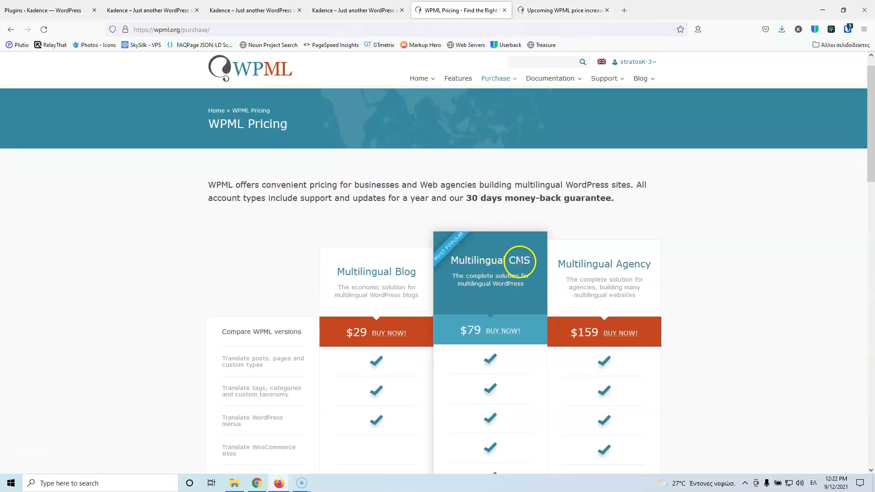
scroll(513, 259, down, 10)
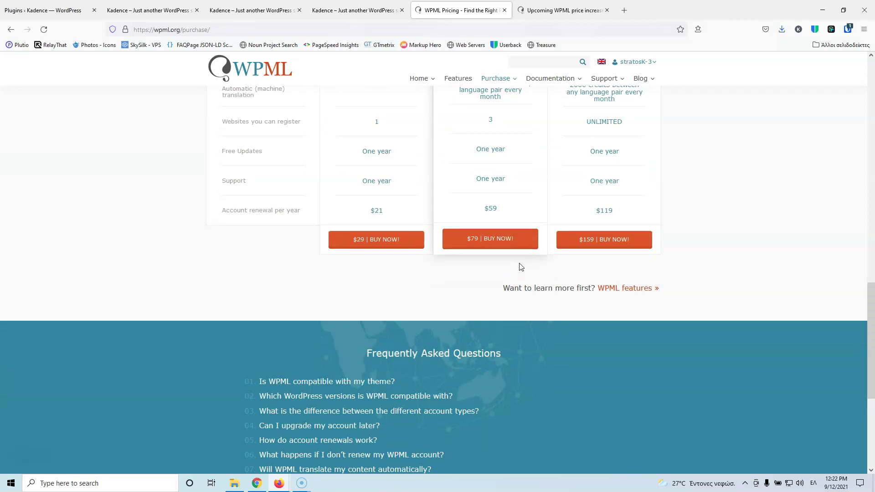
- Recheck the WPML plan table, comparing the purchase prices with the yearly account renewal cost of the Multilingual Agency plan
scroll(521, 267, up, 10)
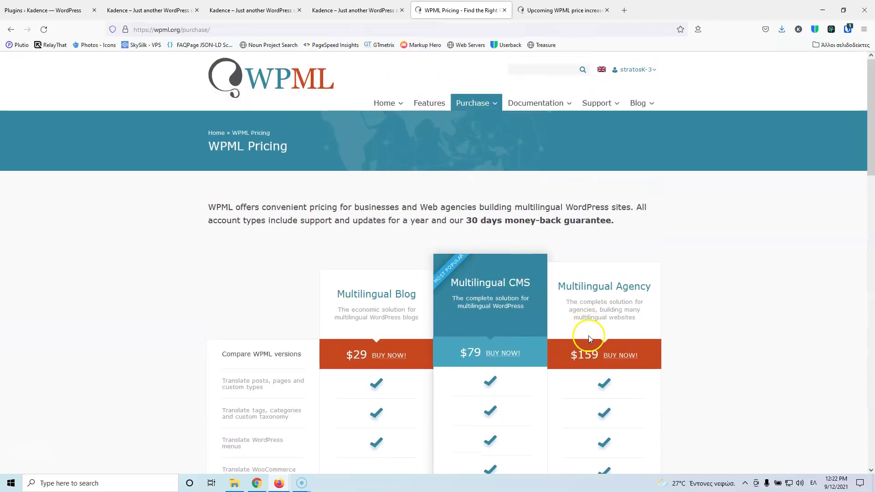
scroll(588, 337, down, 10)
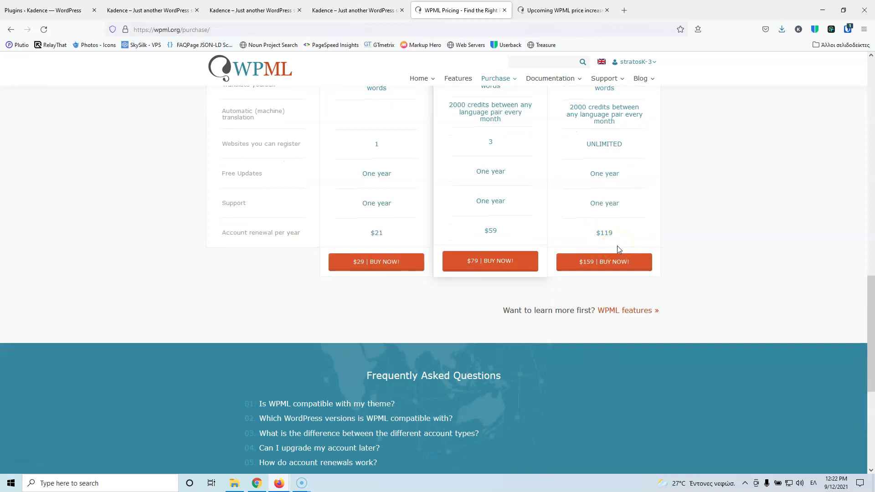
drag(615, 233, 596, 233)
click(622, 234)
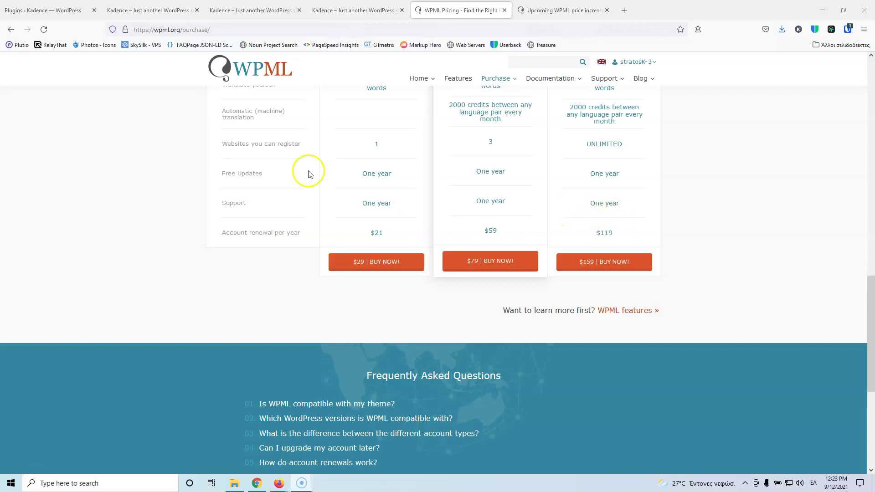
- Switch to the Organic Store front end, look through its homepage, and return to the site's plugin administration page
click(135, 10)
click(71, 168)
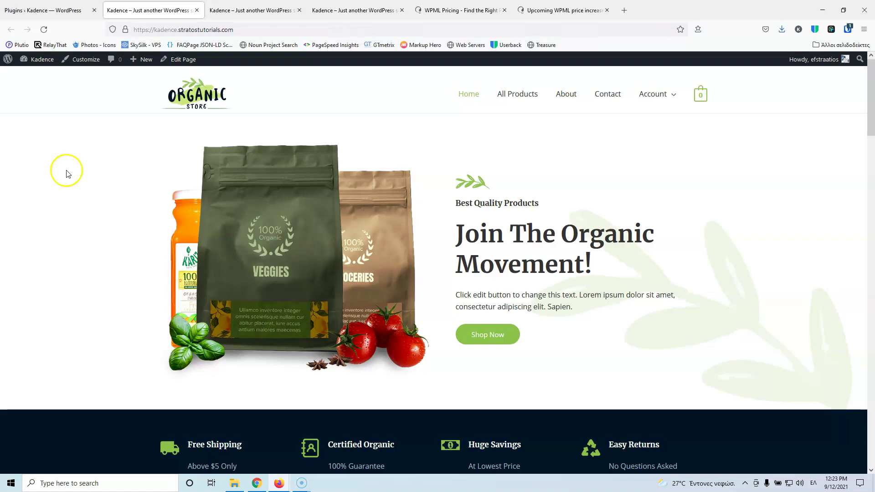
scroll(66, 172, down, 4)
scroll(73, 192, down, 5)
scroll(90, 241, down, 5)
scroll(92, 242, up, 13)
scroll(93, 243, up, 1)
click(42, 10)
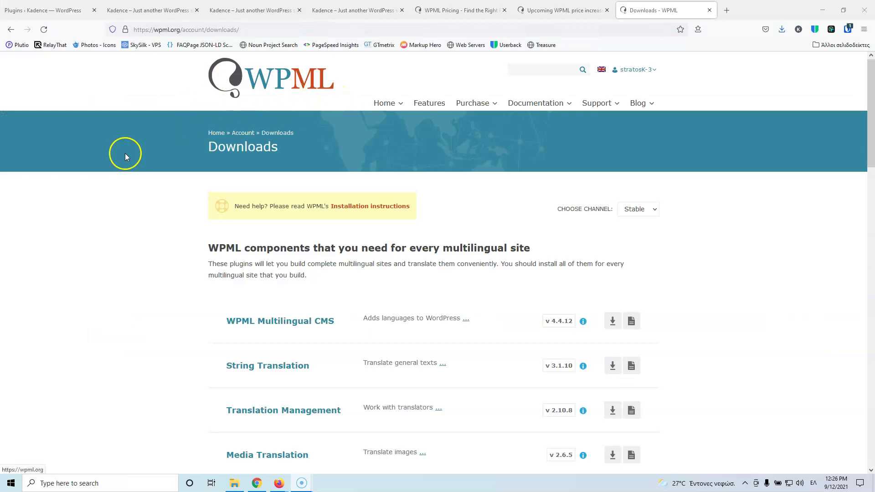
- Examine the WPML Downloads page, covering the essential components, the popular plugin compatibility add-ons and the advanced multilingual plugins
scroll(287, 152, down, 3)
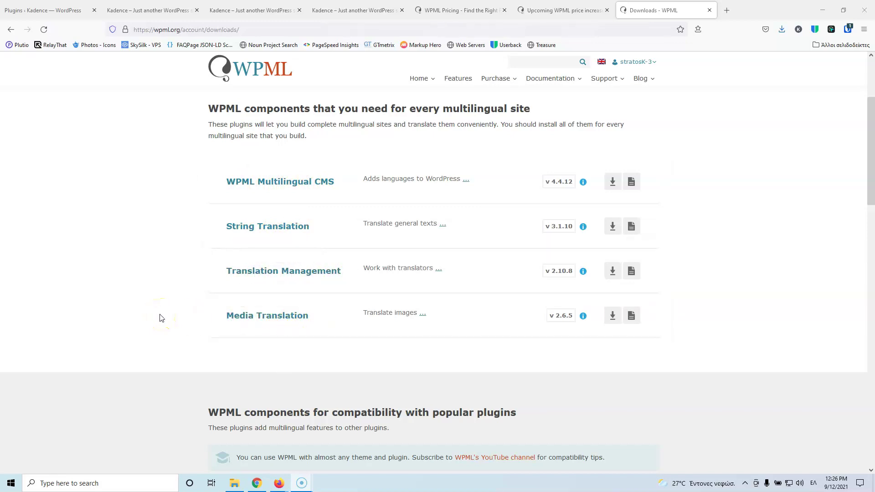
scroll(163, 317, down, 6)
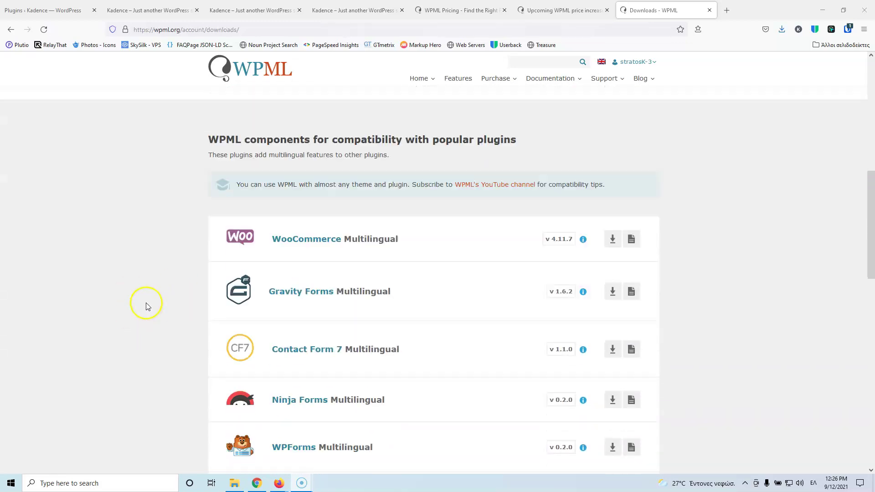
scroll(166, 303, down, 3)
scroll(166, 303, up, 2)
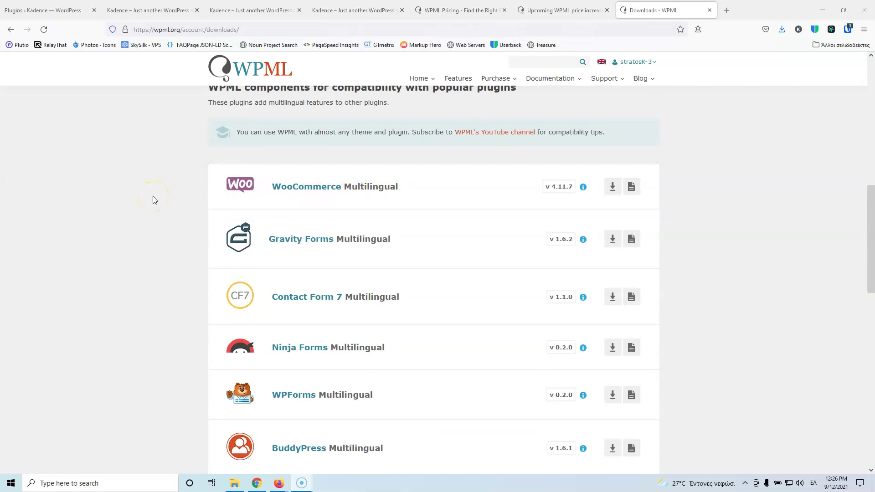
scroll(155, 207, down, 2)
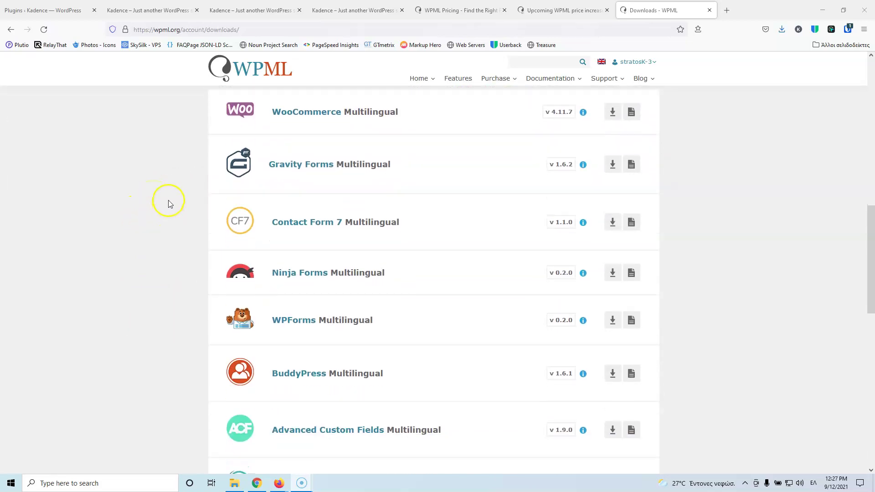
scroll(169, 201, down, 3)
scroll(168, 201, down, 4)
scroll(167, 201, up, 3)
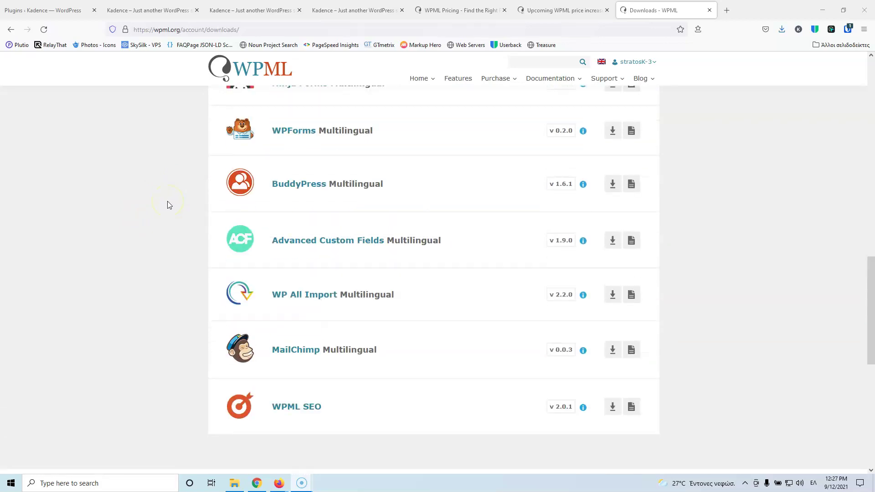
scroll(167, 201, down, 7)
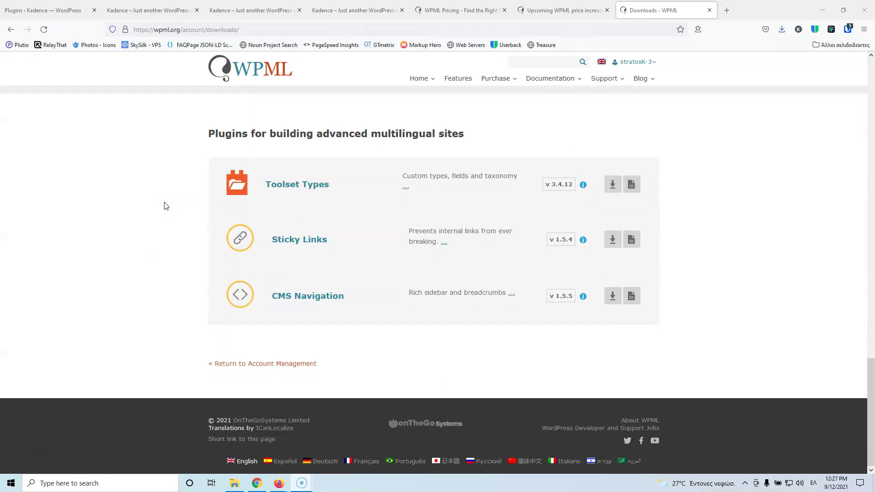
- Go back over the WPML Downloads page to review the four essential components and the WooCommerce and form plugin add-ons
scroll(166, 206, up, 10)
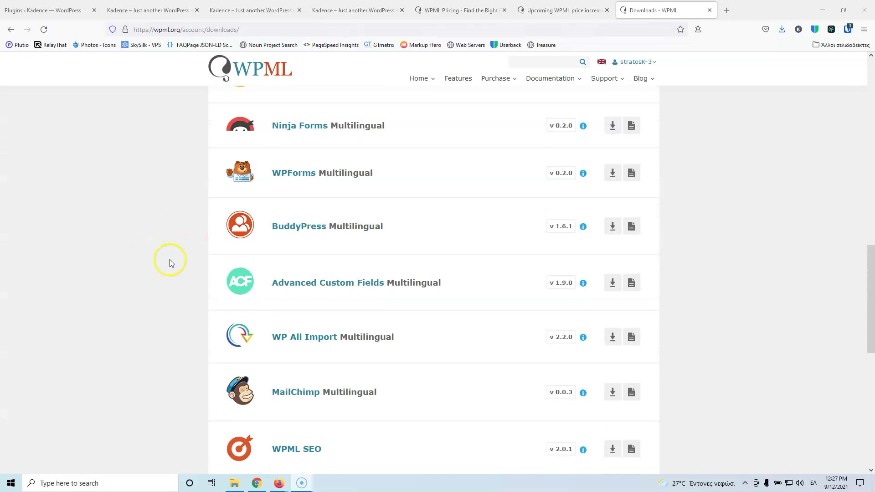
scroll(152, 281, up, 3)
scroll(152, 280, up, 8)
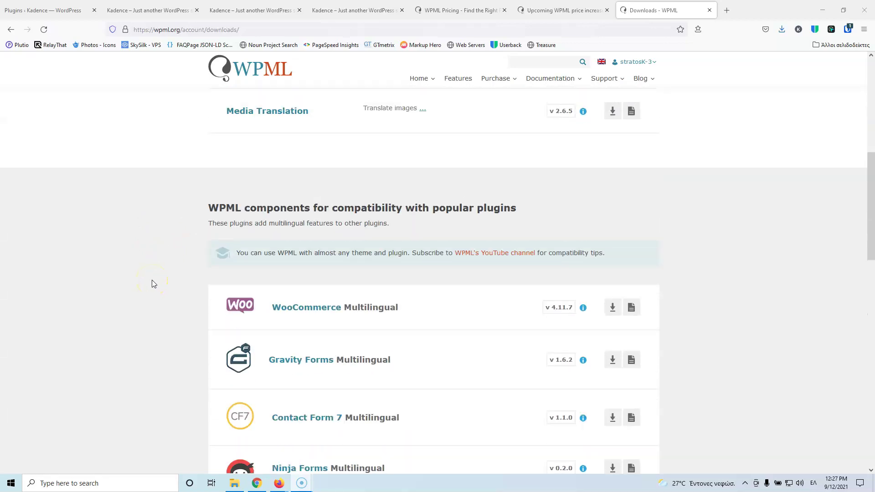
scroll(139, 274, up, 3)
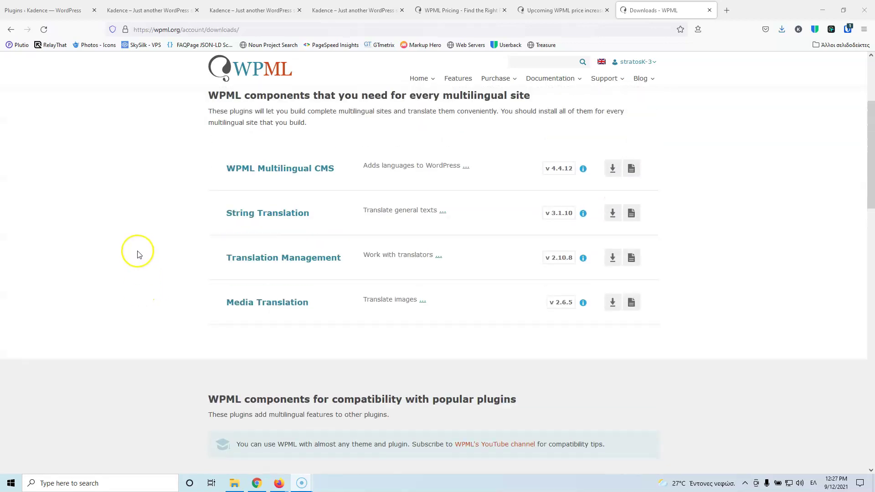
scroll(202, 316, down, 2)
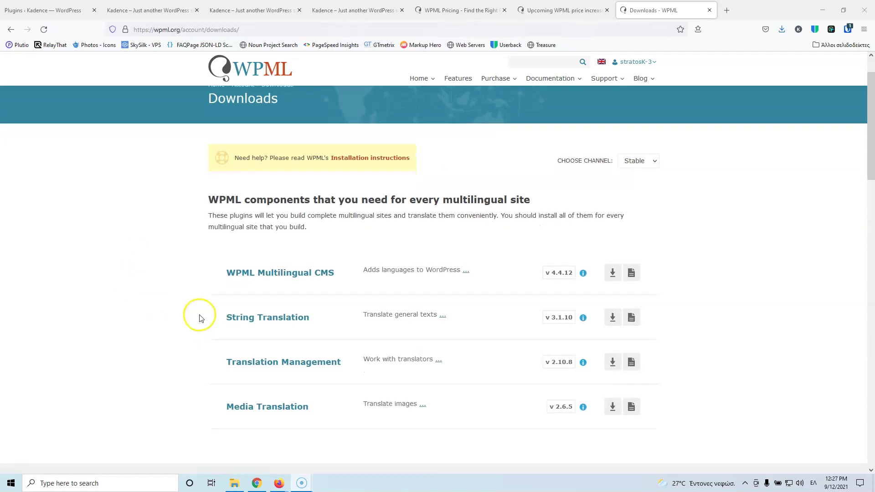
scroll(110, 335, down, 8)
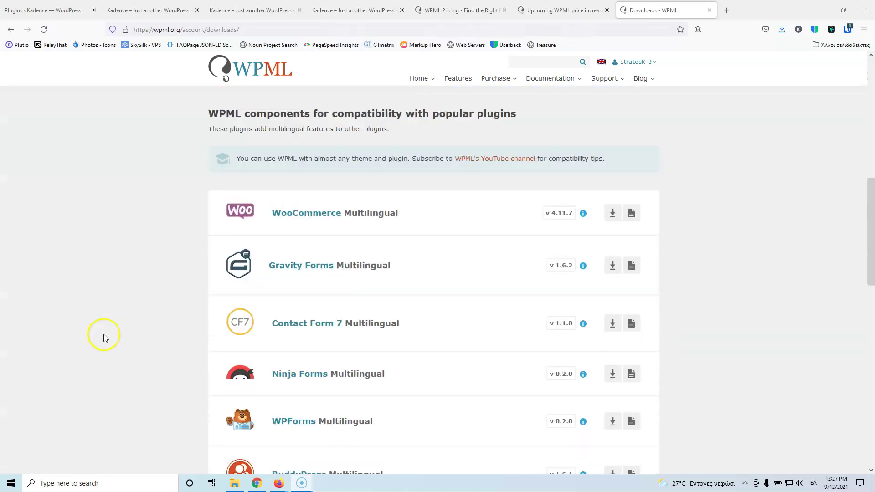
scroll(273, 269, up, 2)
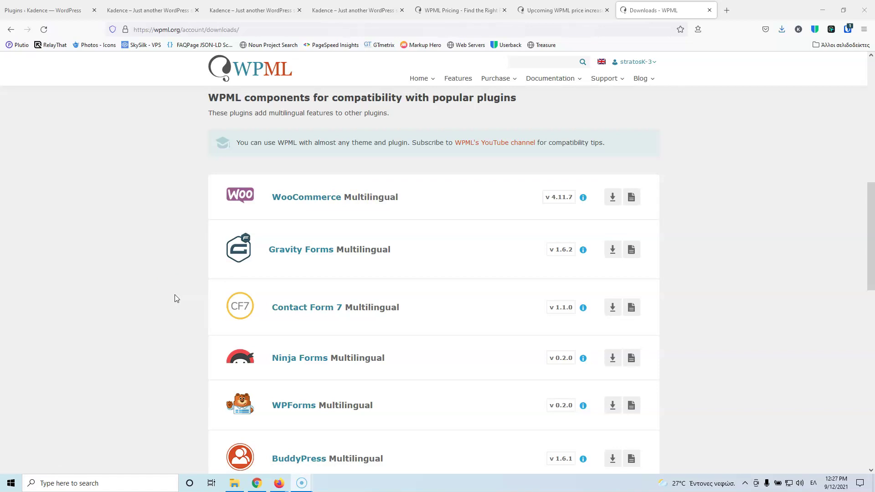
scroll(175, 296, up, 10)
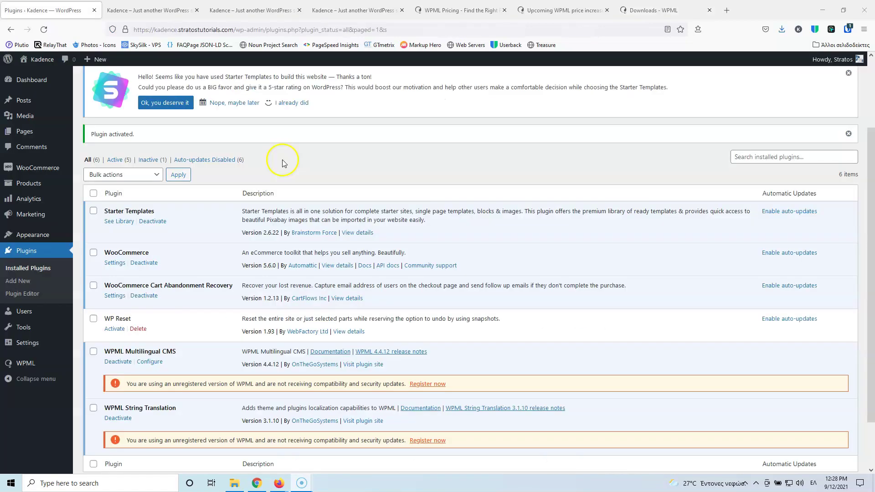
- Upload wpml-translation-management.2.10.8.zip as a new WordPress plugin, install it and activate it
scroll(282, 159, down, 2)
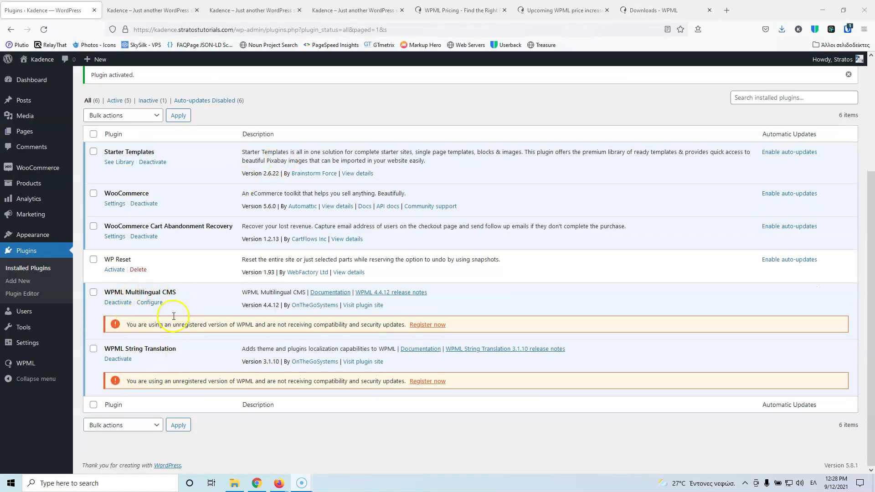
scroll(172, 325, up, 3)
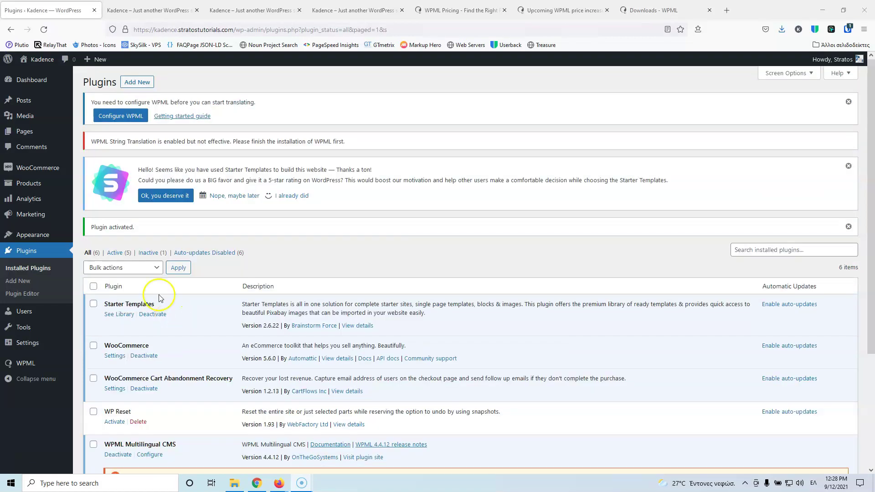
click(141, 84)
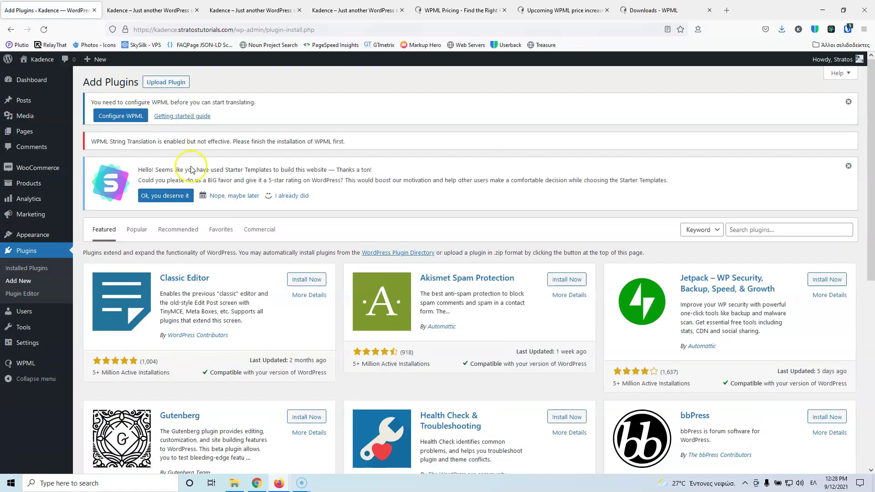
click(171, 82)
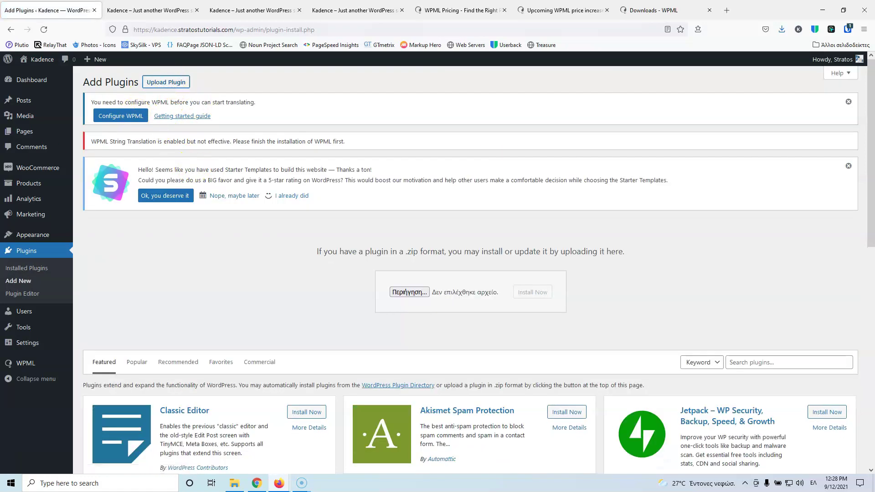
click(410, 292)
drag(271, 104, 408, 293)
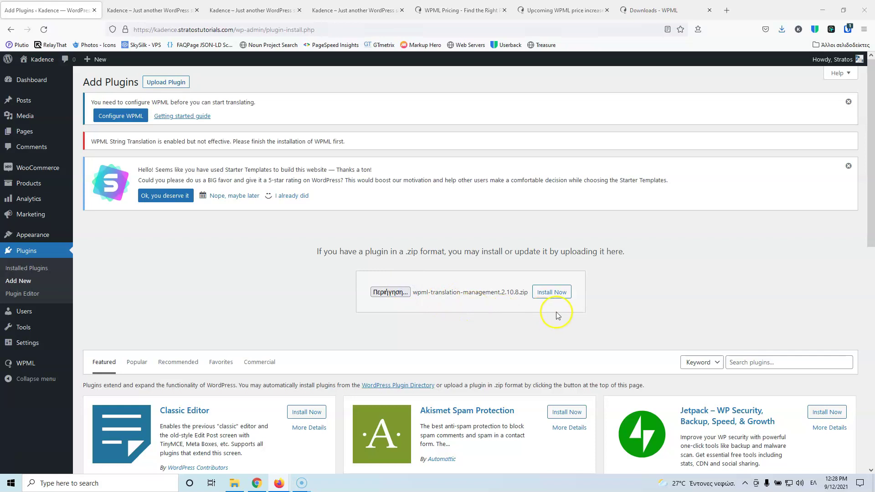
click(549, 295)
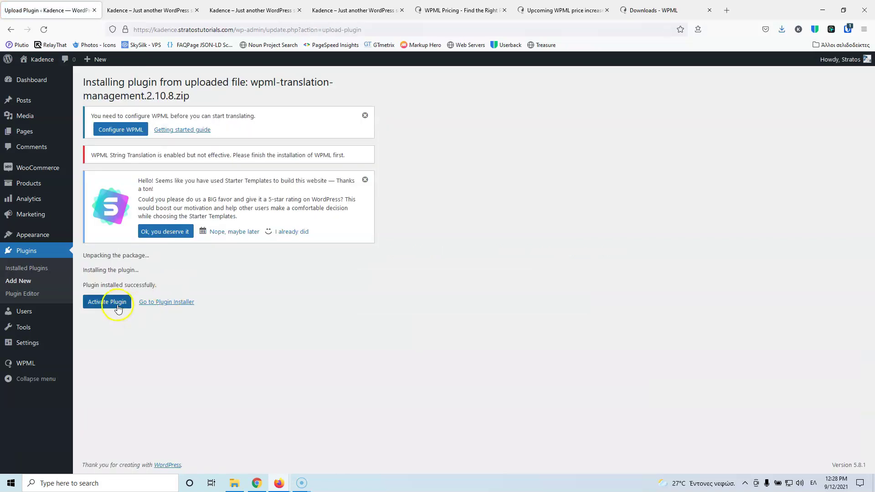
click(116, 306)
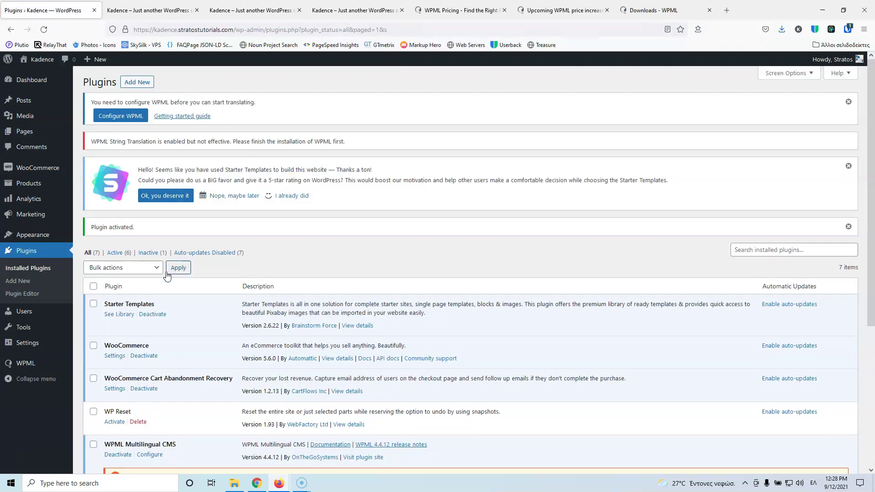
- Check the WPML entries in the installed plugins list, and dismiss the Starter Templates review request and the plugin activation notice
scroll(167, 275, down, 5)
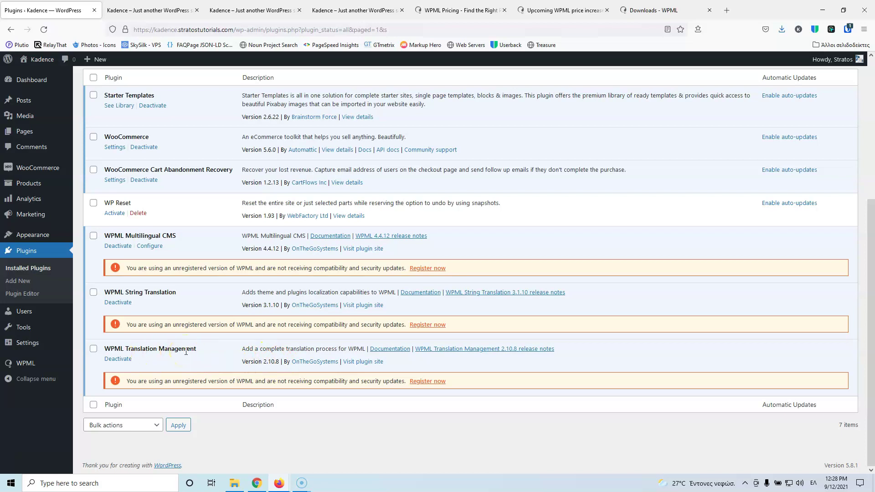
scroll(186, 352, up, 5)
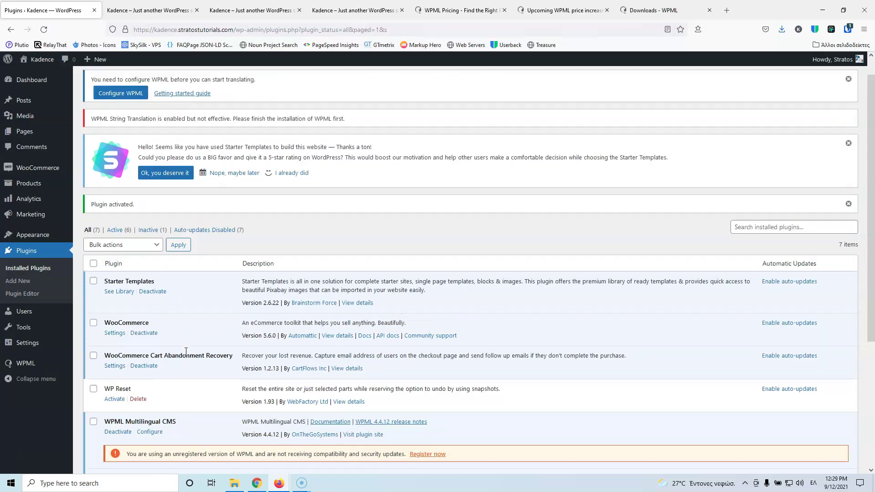
scroll(101, 345, down, 5)
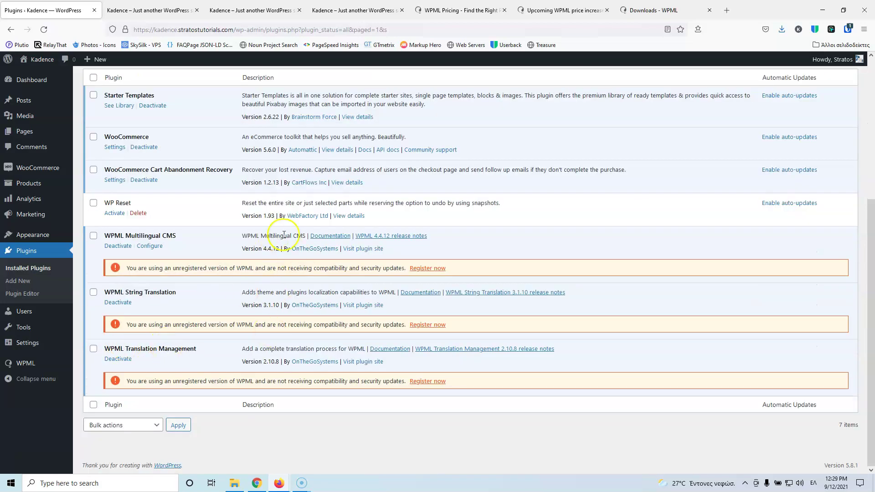
scroll(227, 300, up, 5)
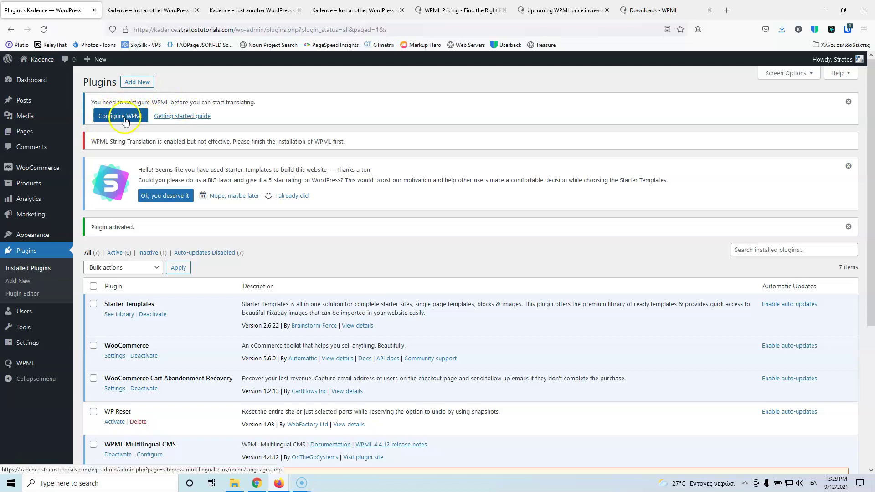
click(848, 168)
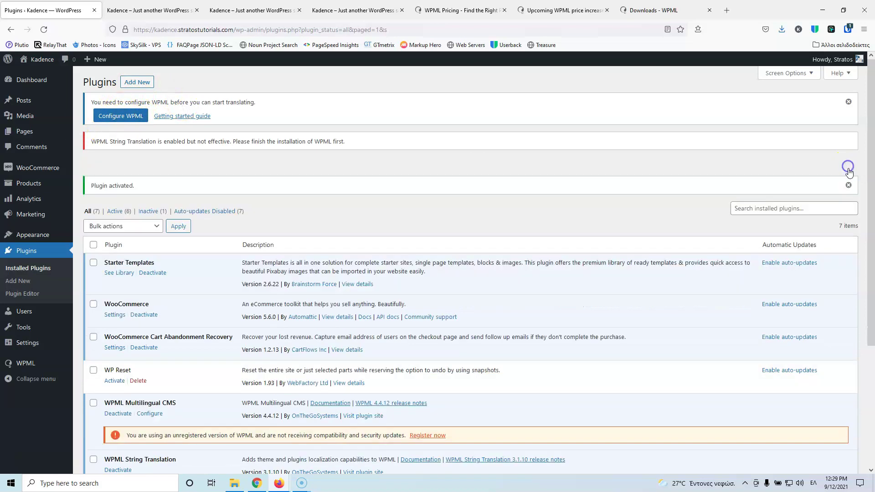
click(849, 167)
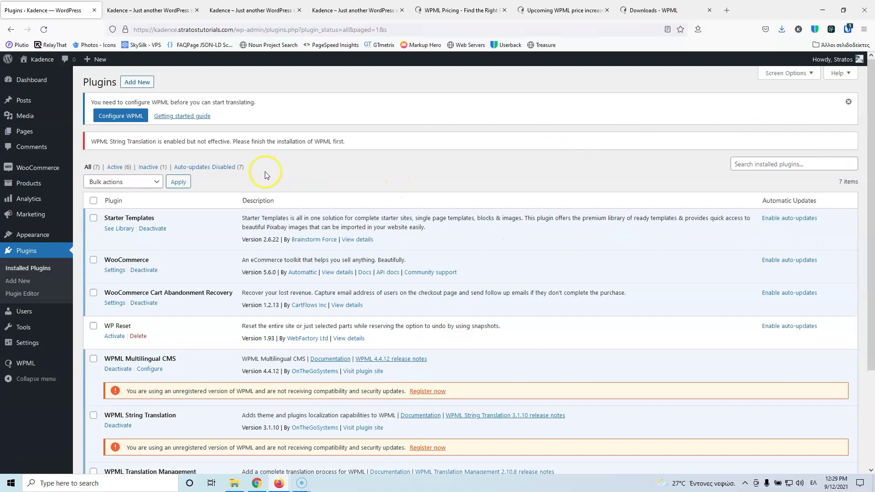
- Start the WPML setup wizard, keep English as the current content language, and continue to the translation languages stage
click(127, 118)
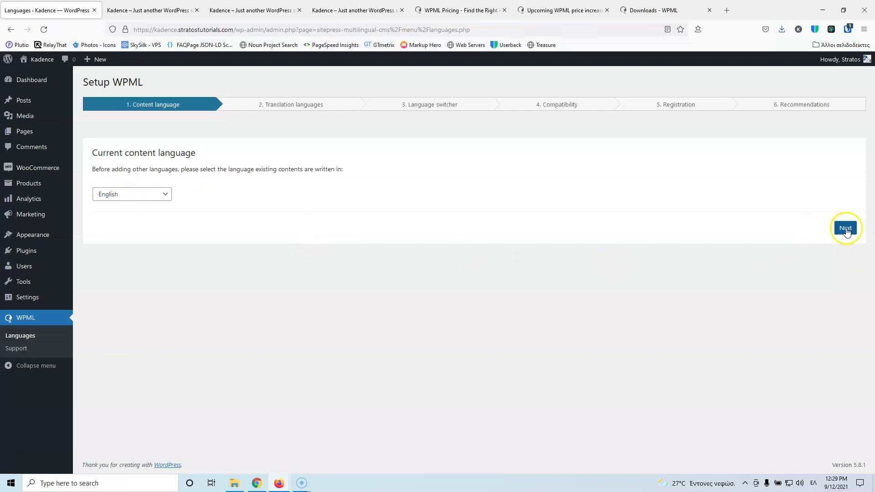
click(141, 196)
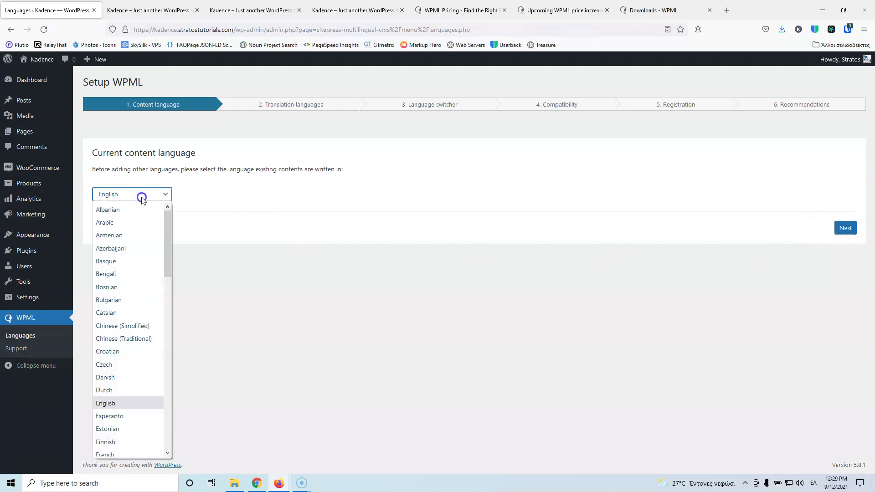
scroll(148, 413, down, 10)
scroll(149, 412, up, 10)
click(215, 201)
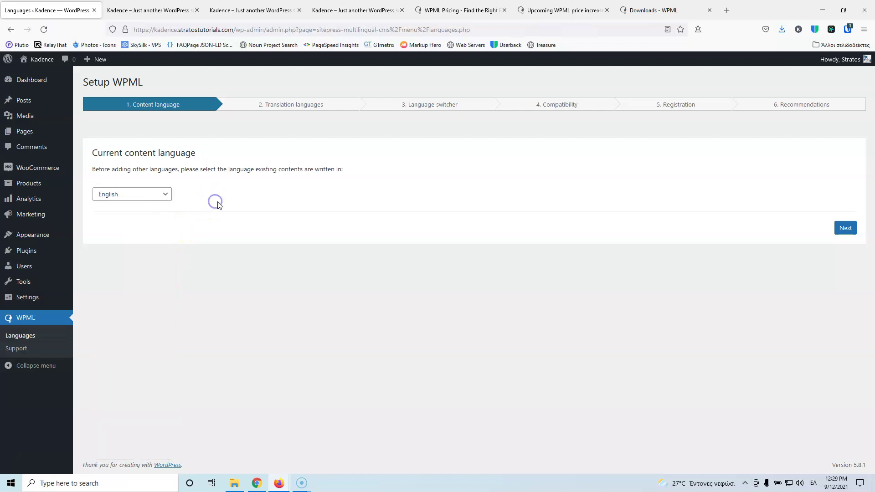
click(846, 228)
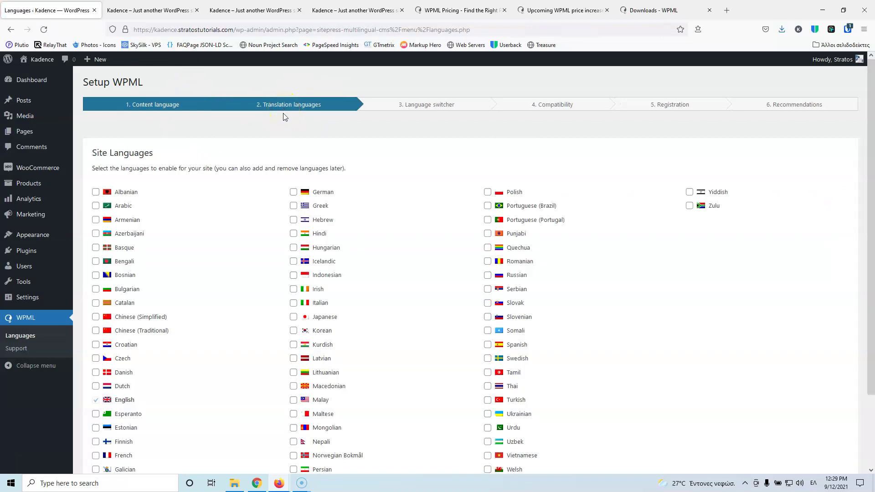
- Enable Greek as an additional site language alongside English and continue to the language switcher stage of the setup
scroll(781, 289, down, 2)
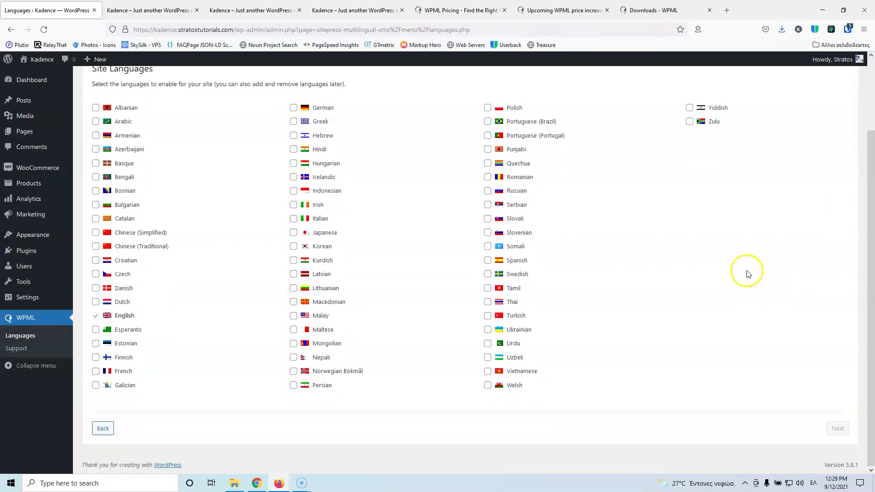
scroll(747, 272, up, 1)
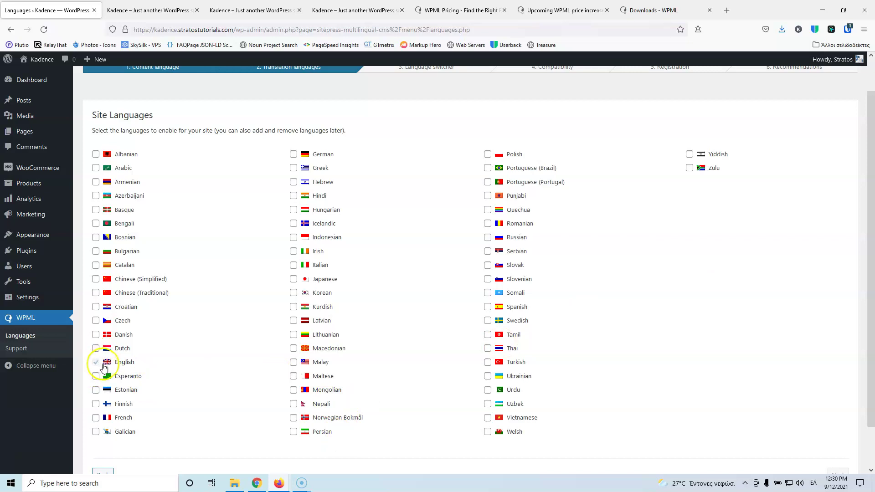
click(293, 169)
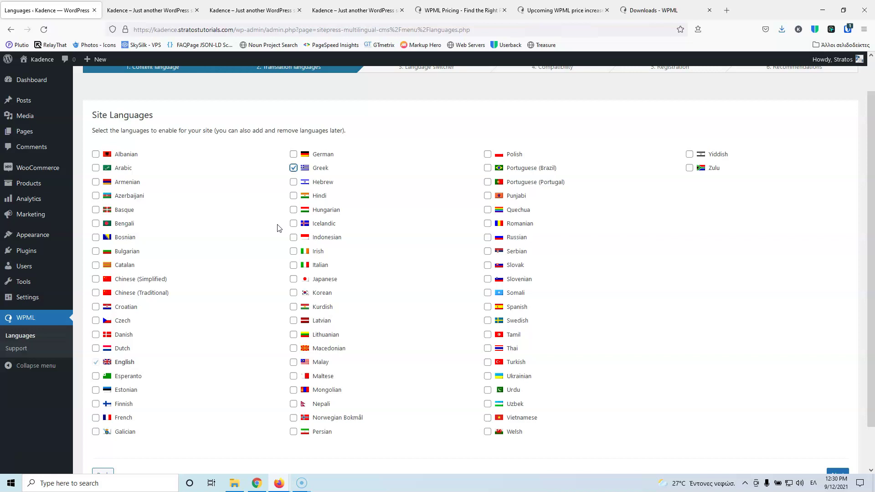
scroll(789, 383, down, 2)
click(836, 427)
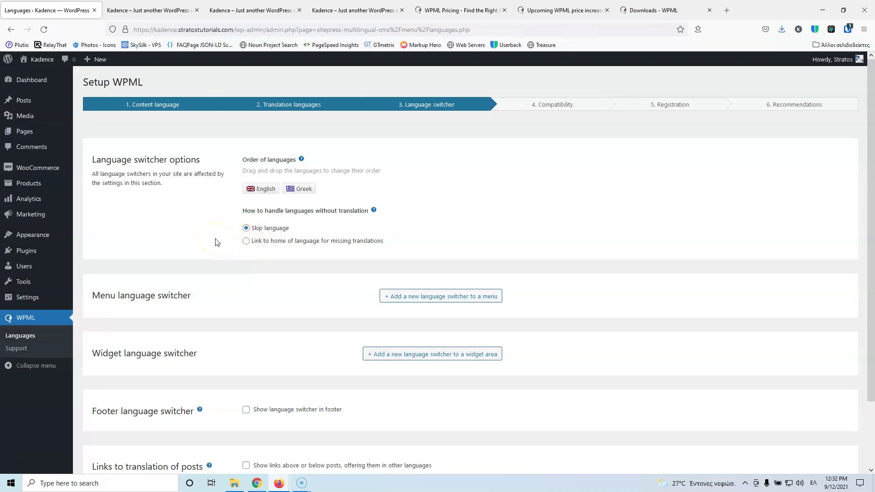
- Start a new menu language switcher and bring up the menus it can be assigned to
click(418, 296)
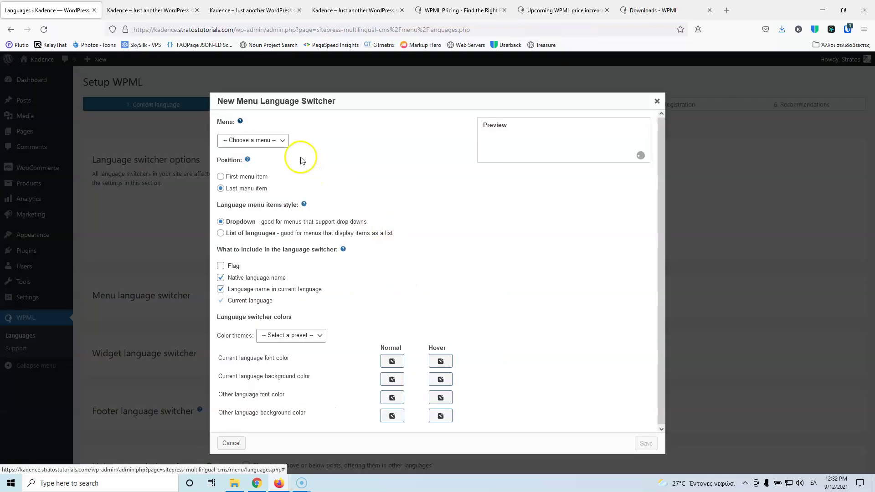
click(244, 145)
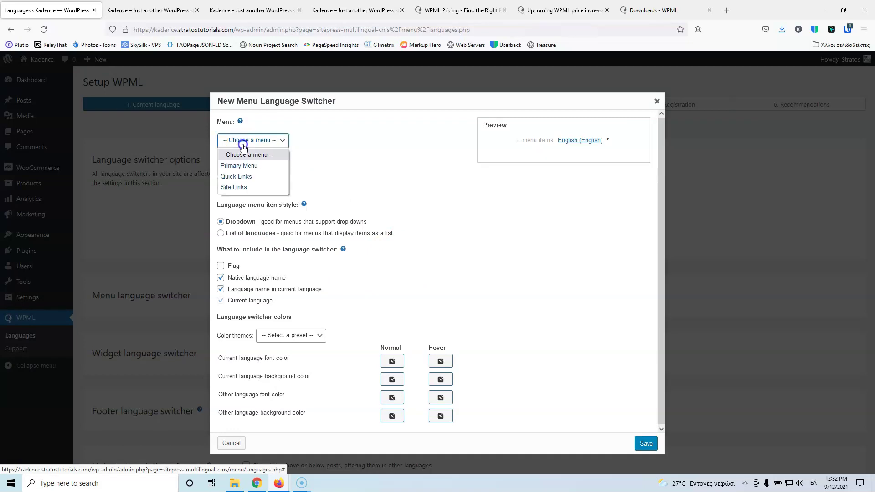
click(249, 167)
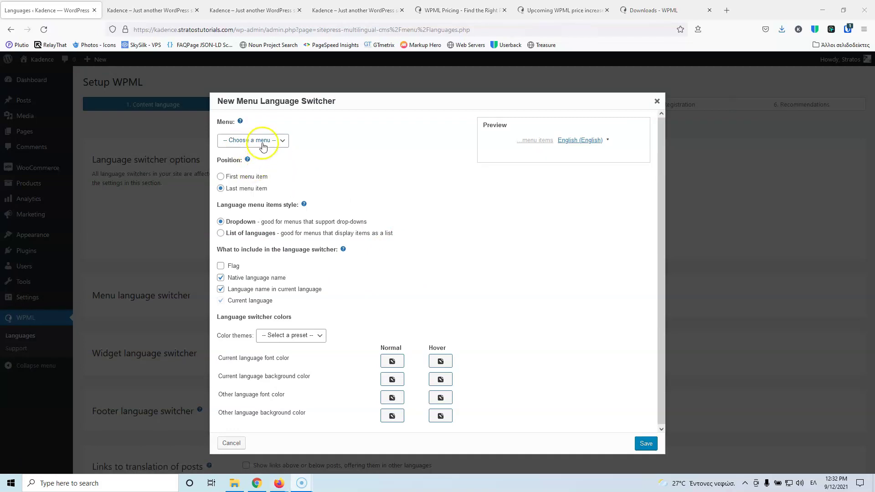
- In a separate browser tab, examine the Primary Menu's structure on the WordPress Menus page and compare it with the storefront header
click(135, 5)
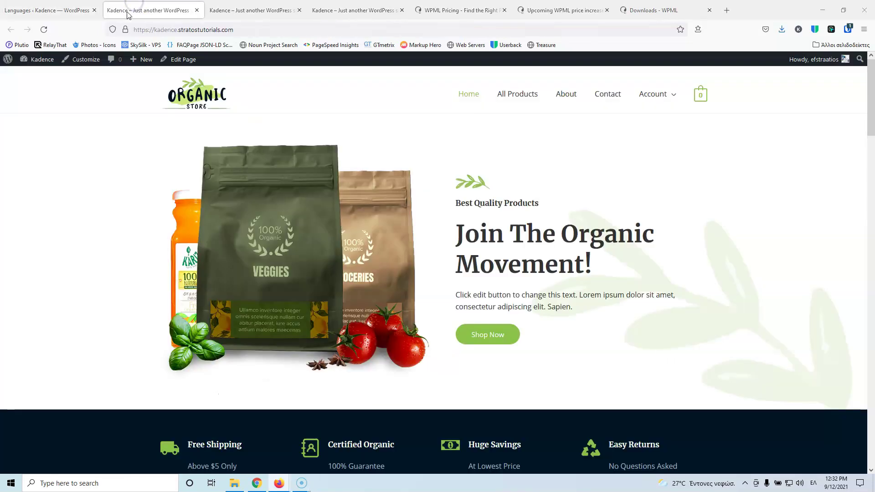
mouse_move(37, 59)
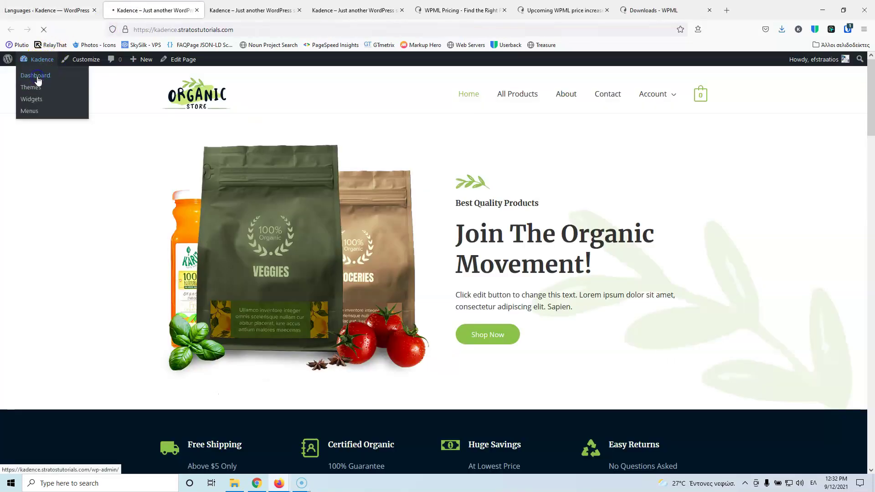
click(38, 81)
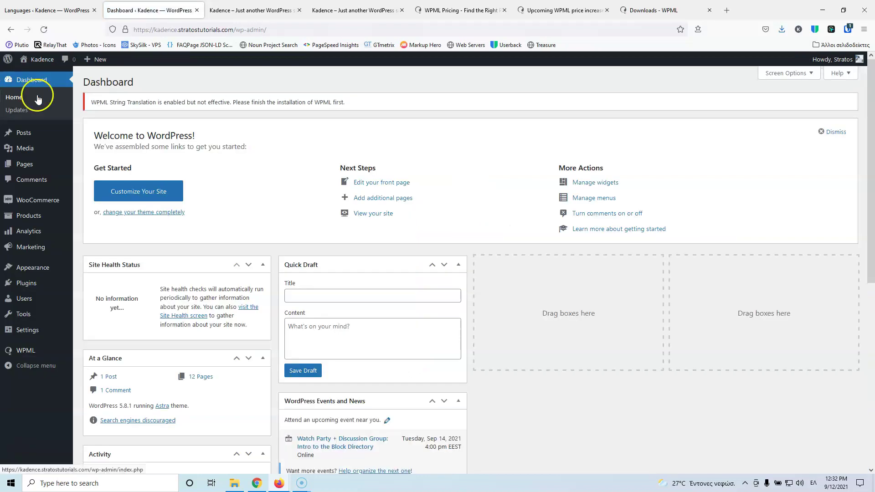
mouse_move(32, 268)
click(90, 308)
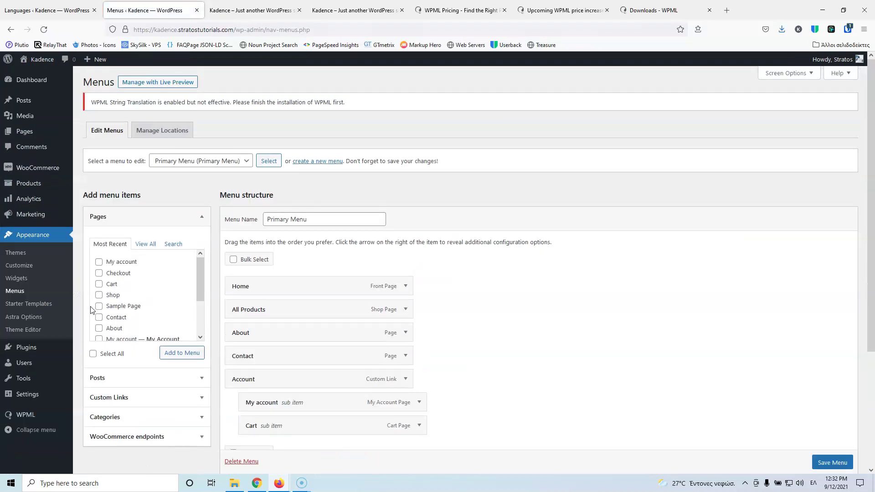
click(201, 162)
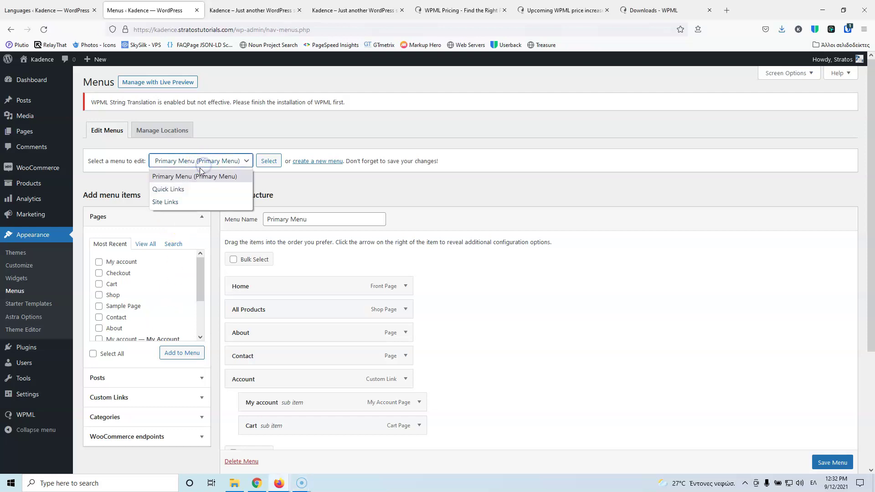
click(307, 190)
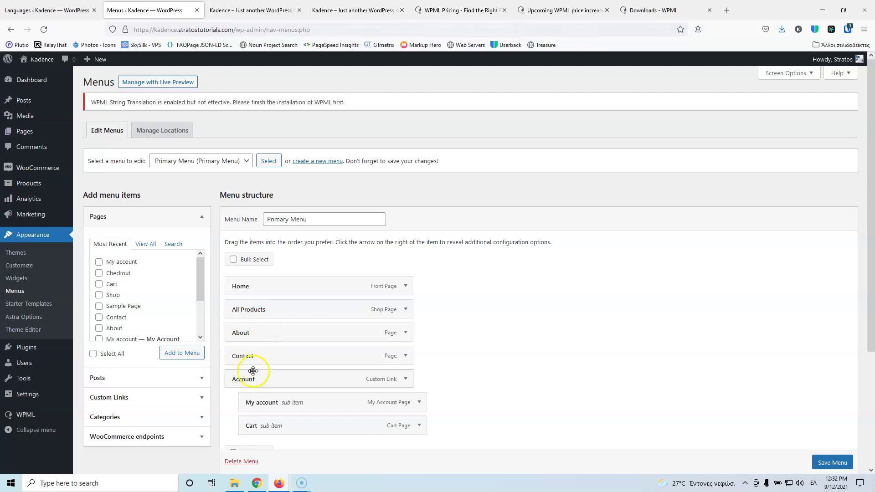
click(241, 9)
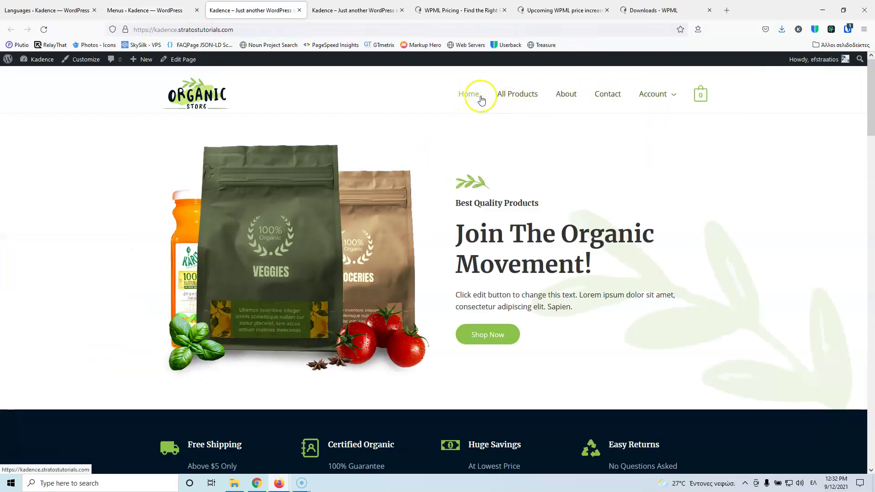
click(145, 13)
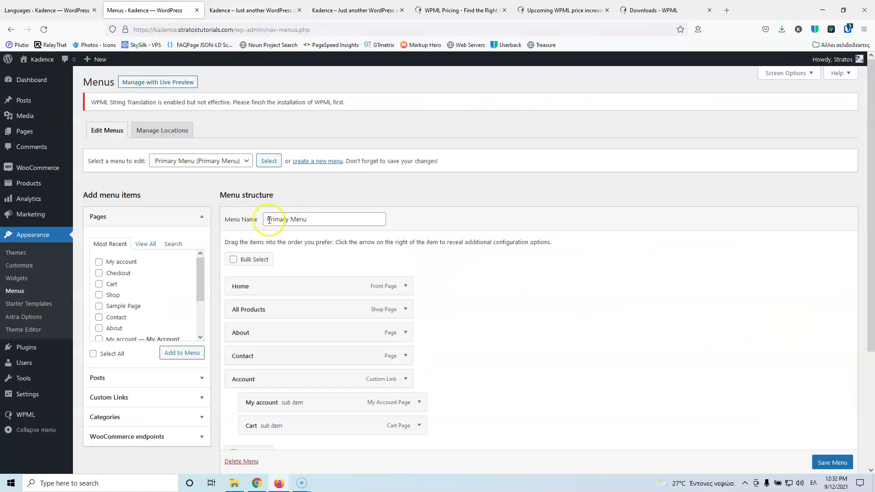
- Return to the WPML setup and assign the new language switcher to the Primary Menu
click(47, 10)
click(272, 140)
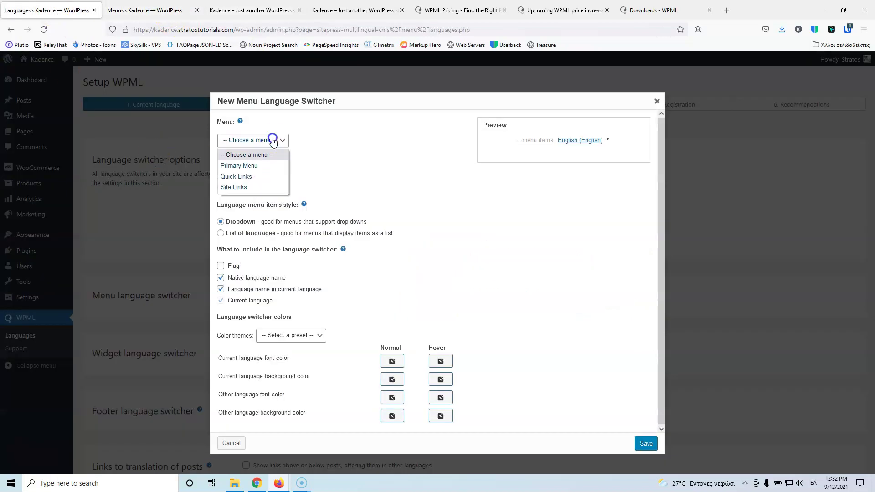
click(246, 167)
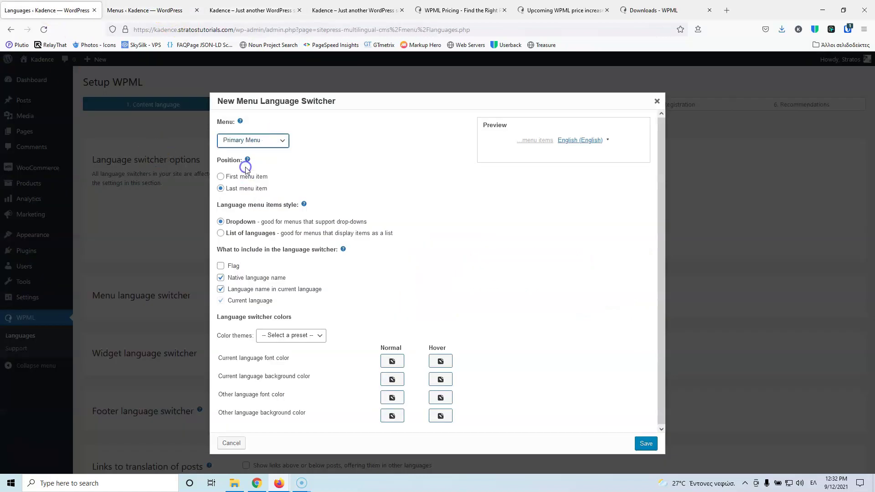
- Try the switcher as the first menu item, check the storefront header, and set its position back to last menu item
click(223, 177)
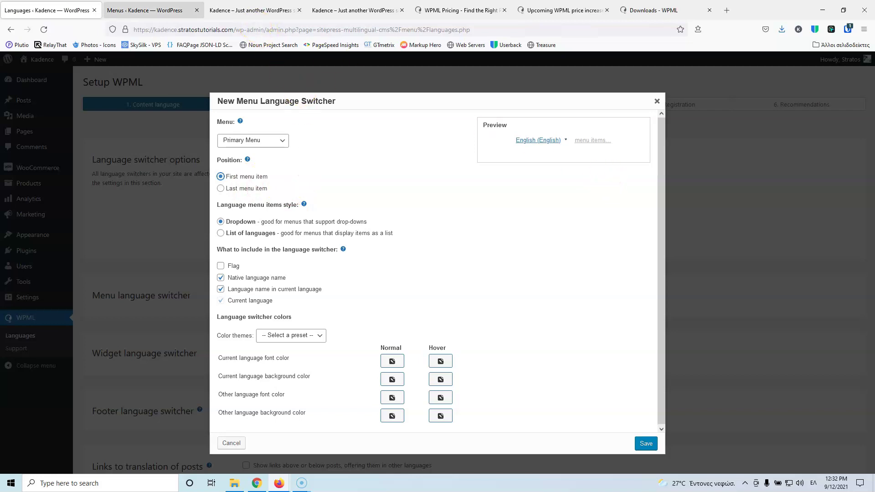
click(250, 8)
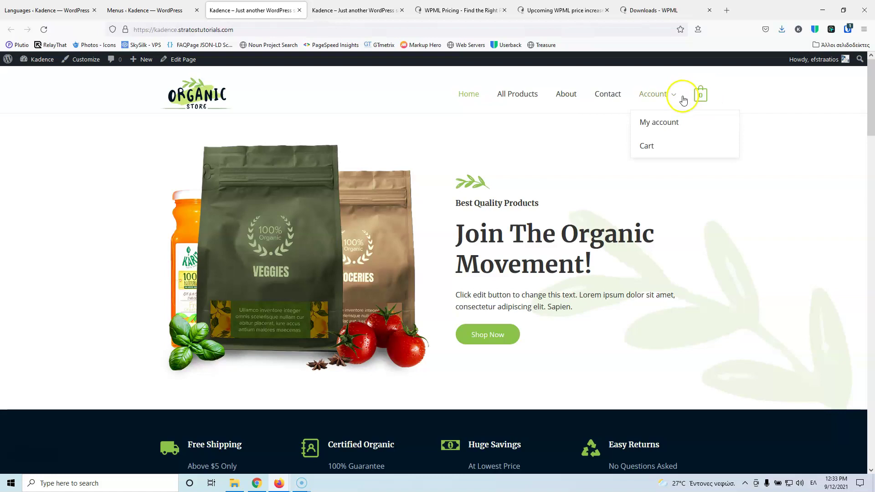
click(88, 13)
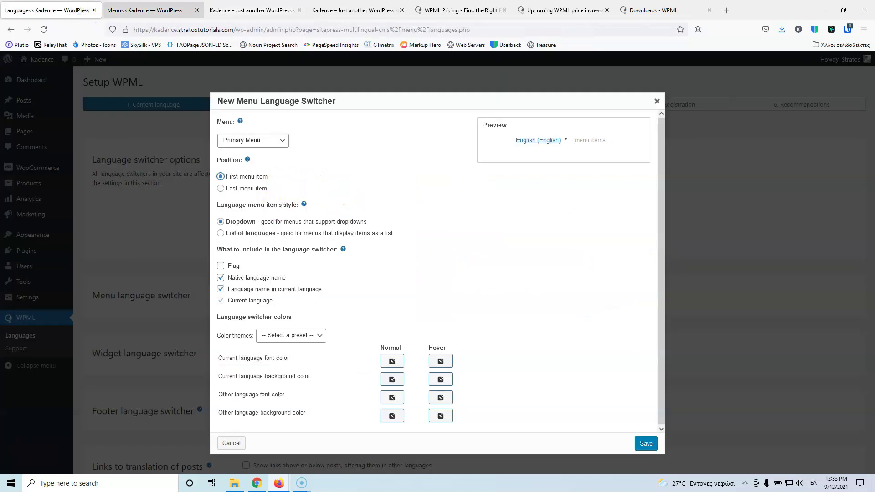
click(221, 189)
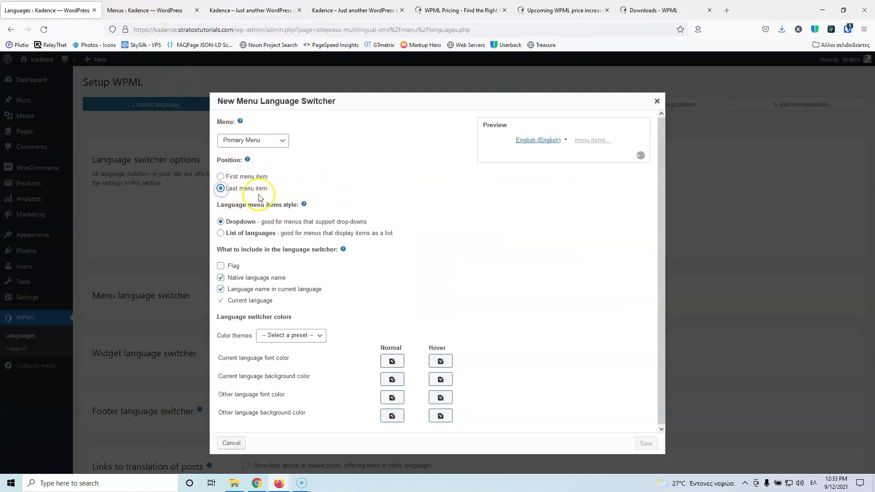
- Preview the switcher's dropdown style, and set the language menu items style to List of languages
mouse_move(601, 145)
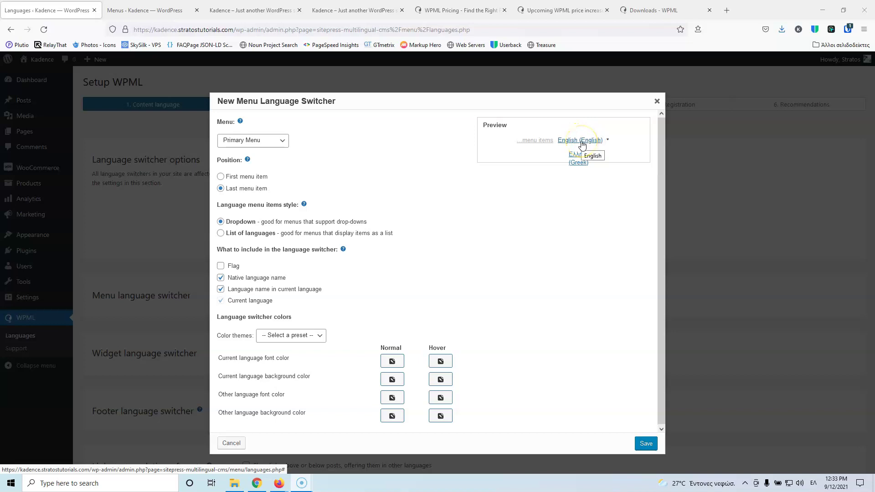
click(584, 144)
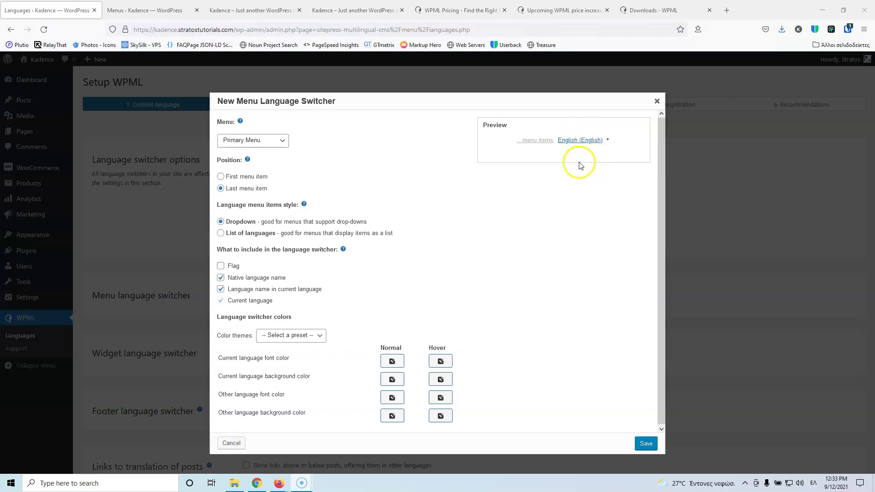
mouse_move(585, 143)
click(221, 234)
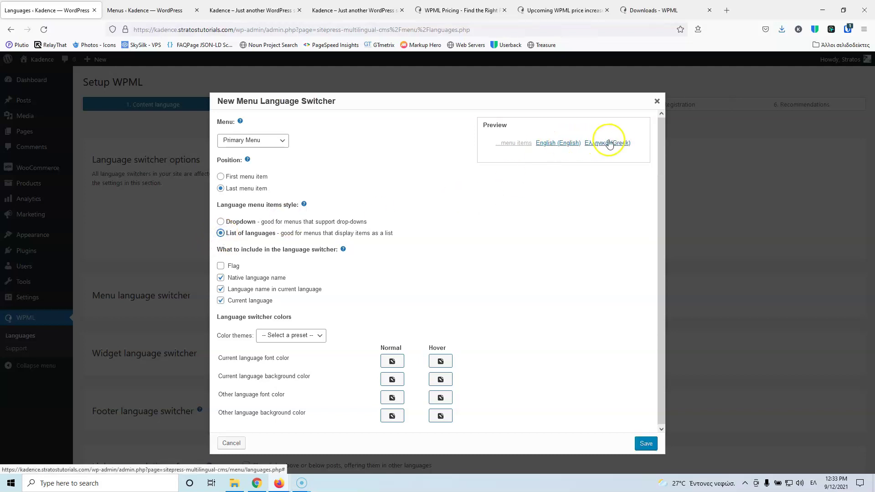
- Include flags in the menu switcher, exclude the native language name and the language name in current language, and save it
click(221, 266)
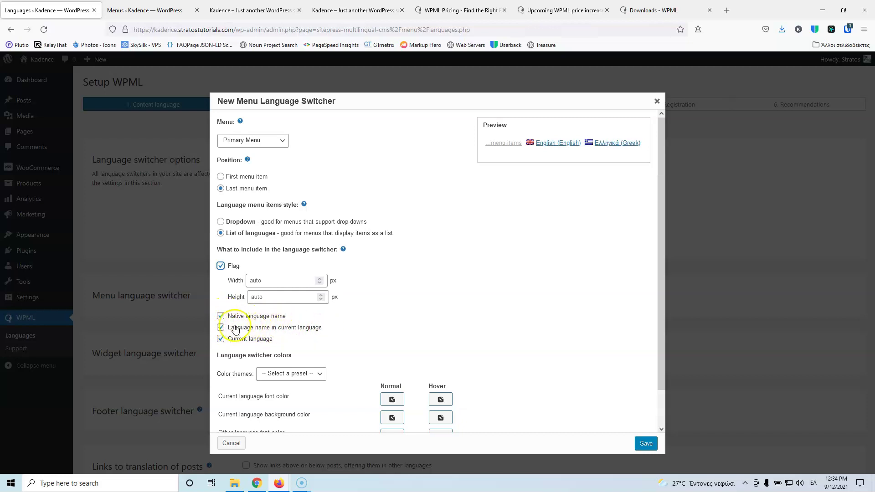
click(220, 328)
click(220, 317)
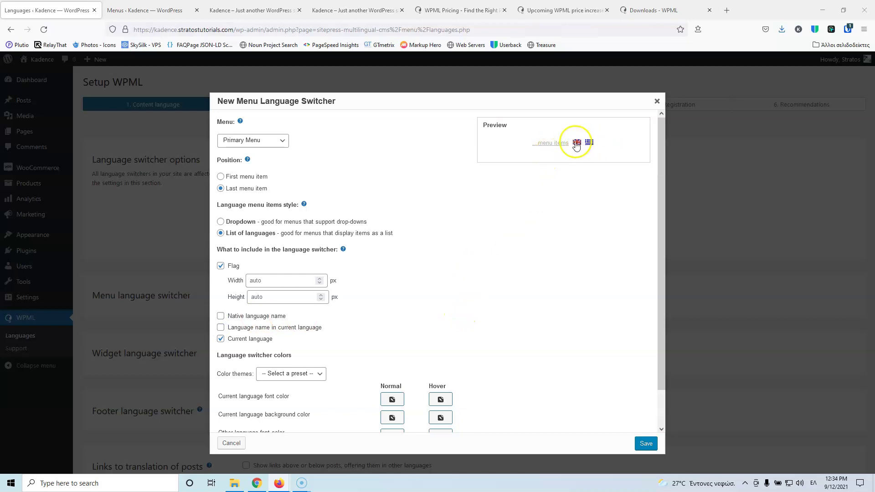
click(221, 316)
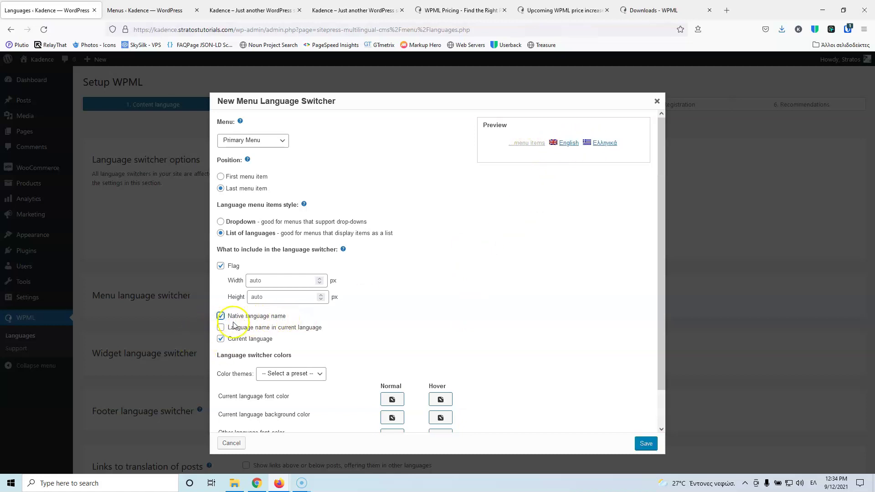
click(221, 317)
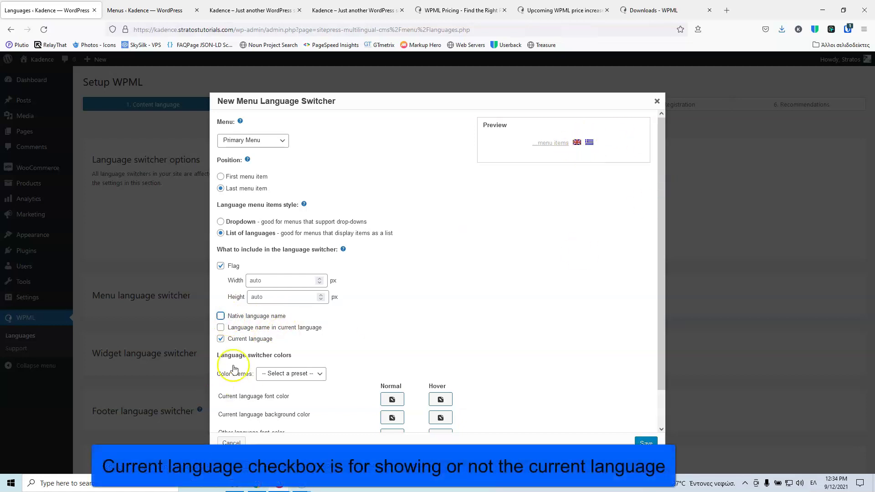
scroll(431, 301, down, 1)
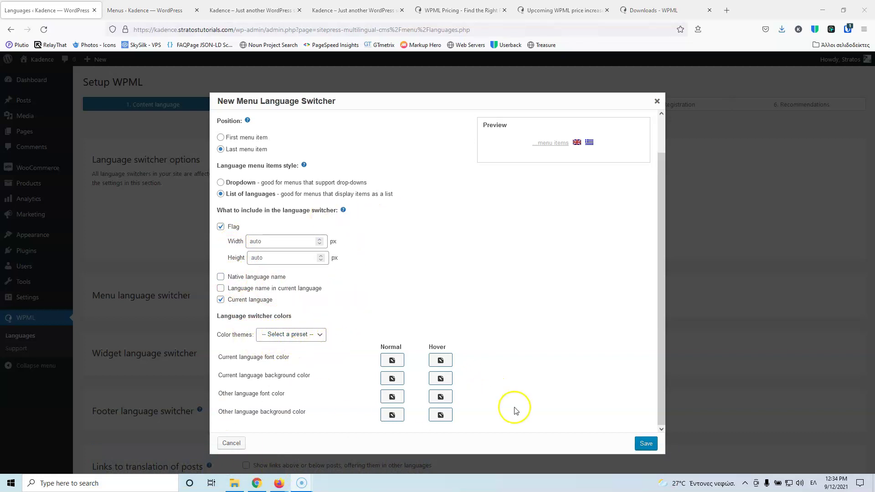
click(645, 447)
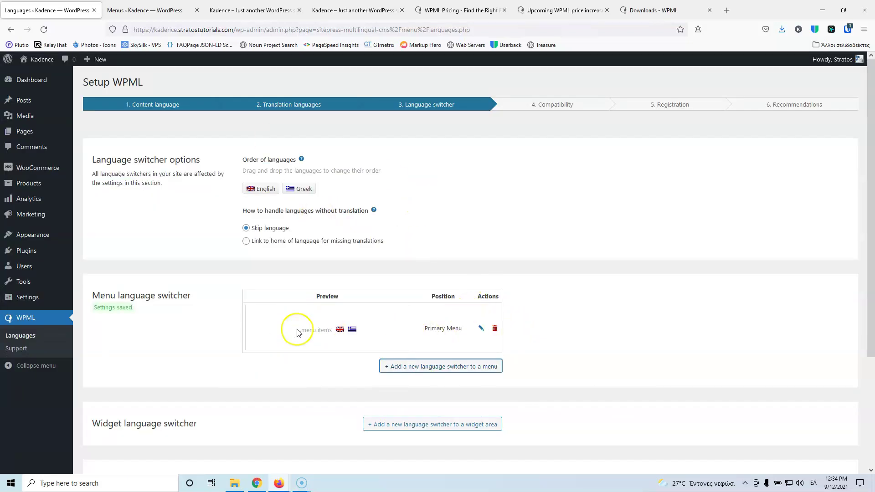
- Review the remaining switcher settings and the style choices for a widget area language switcher, closing its dialog without saving
scroll(287, 278, down, 3)
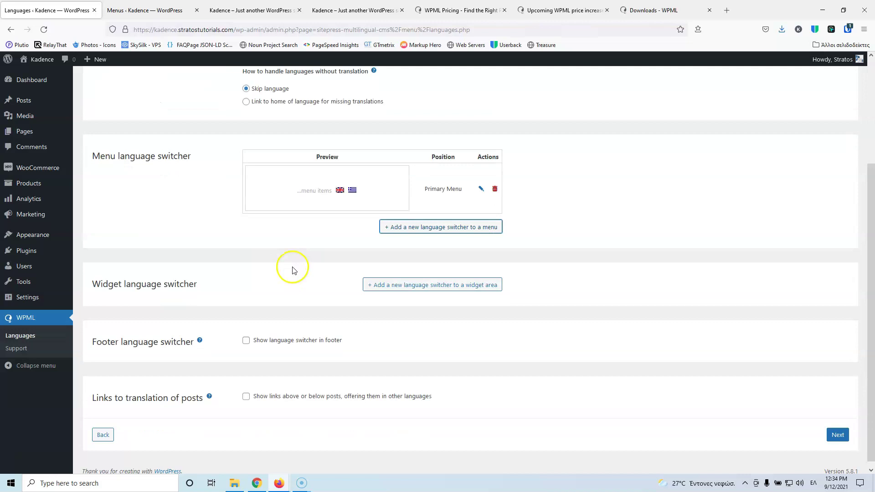
scroll(293, 264, down, 1)
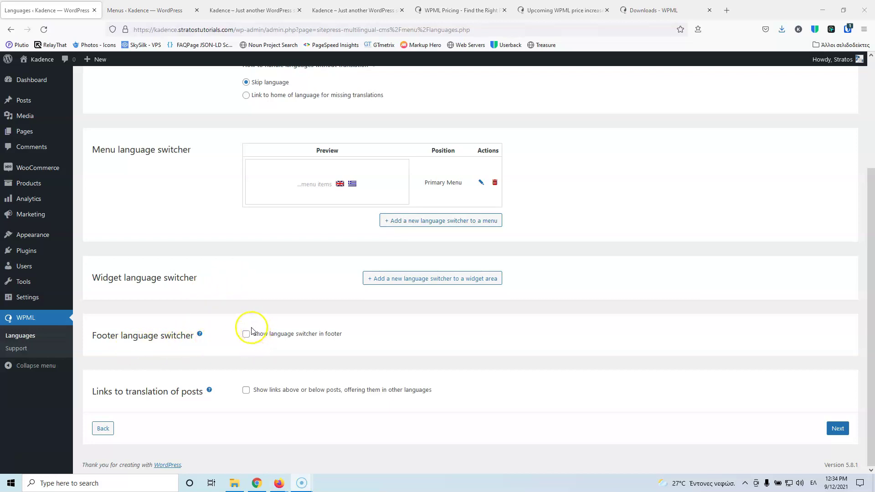
click(410, 279)
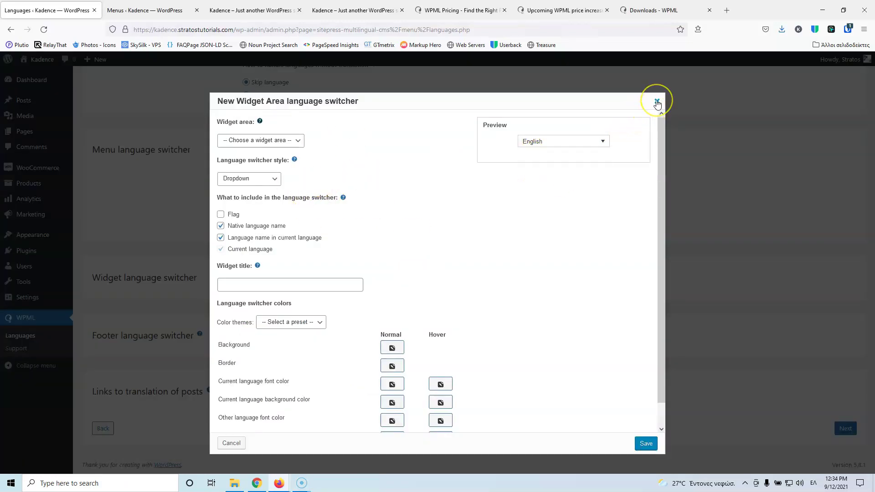
click(254, 182)
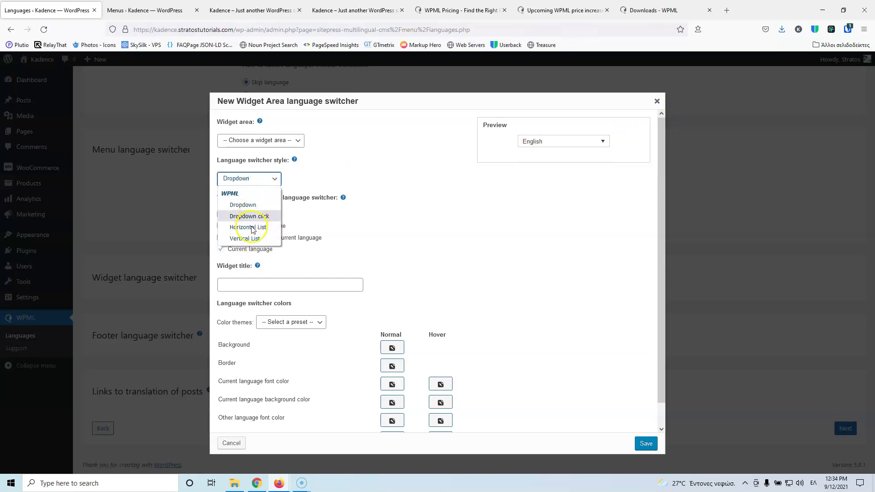
click(513, 215)
click(657, 101)
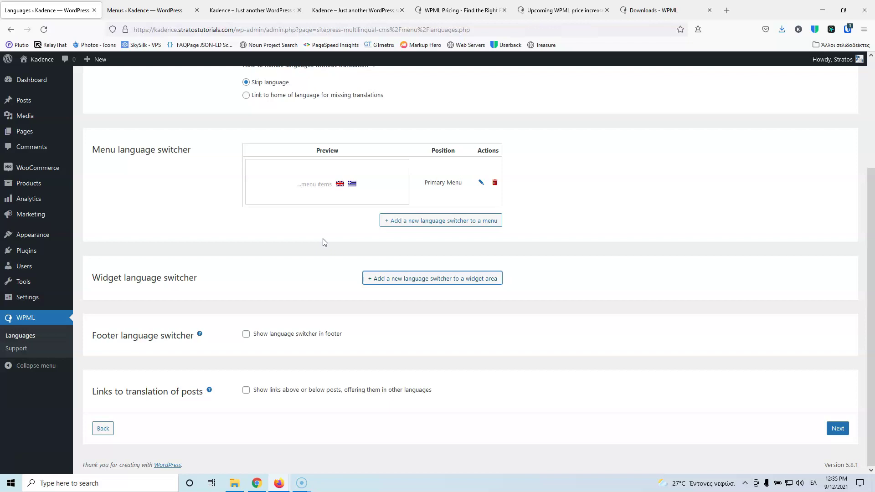
- Accept the language switcher setup and choose to send theme and plugins information for faster support and compatibility alerts, continuing to registration
click(840, 434)
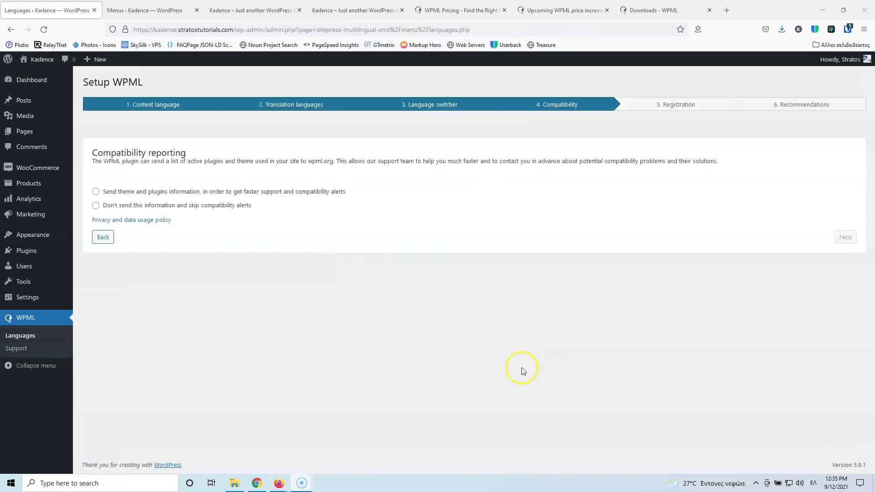
click(96, 191)
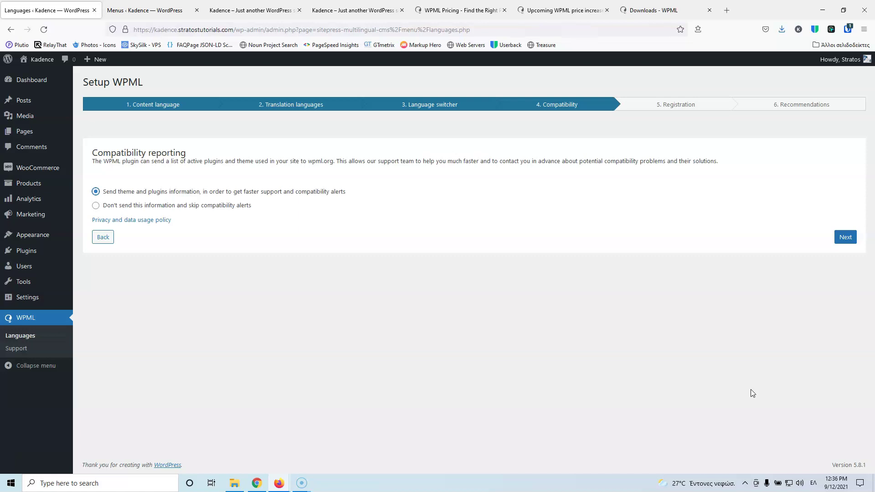
click(845, 237)
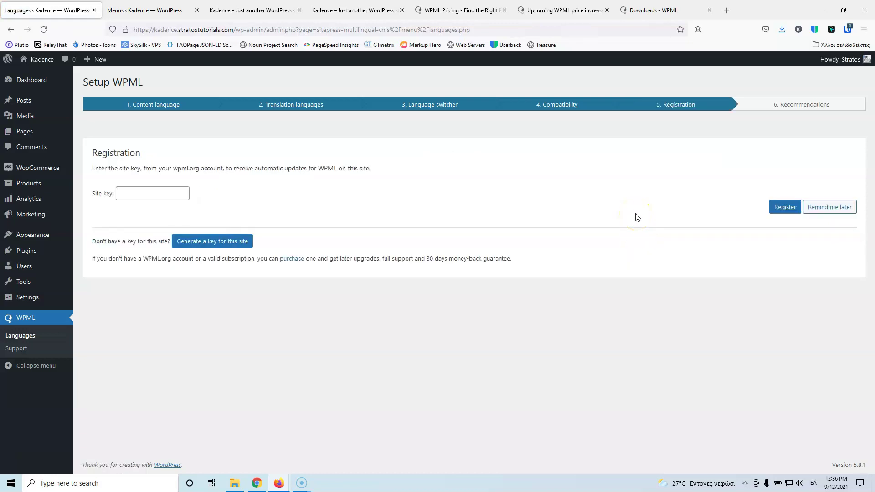
- Look at the registered sites and their site keys in the WPML account, and close that page
click(675, 7)
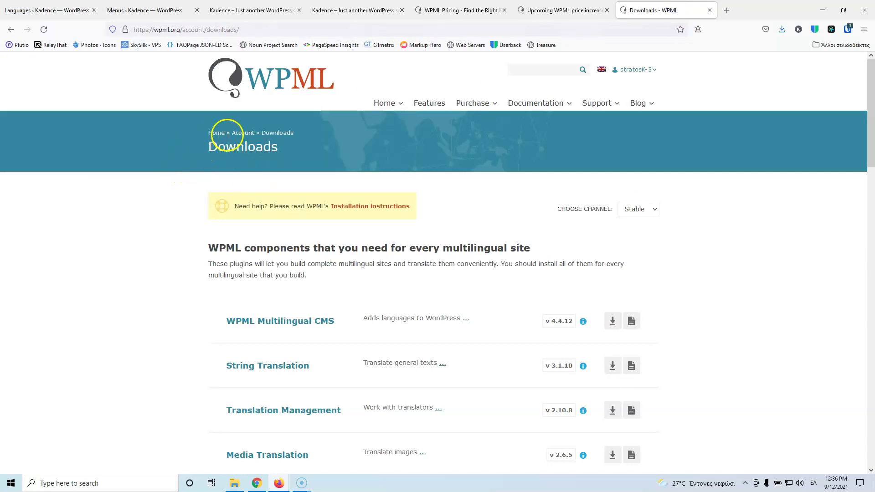
click(242, 135)
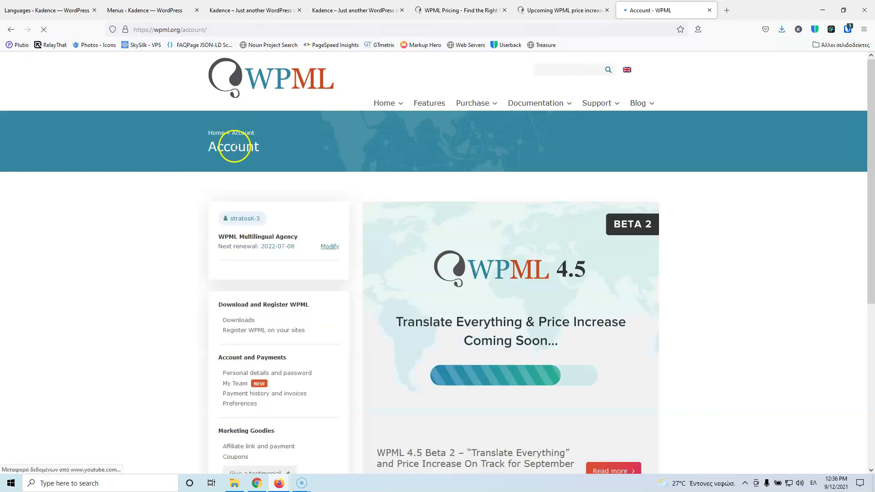
scroll(104, 239, down, 3)
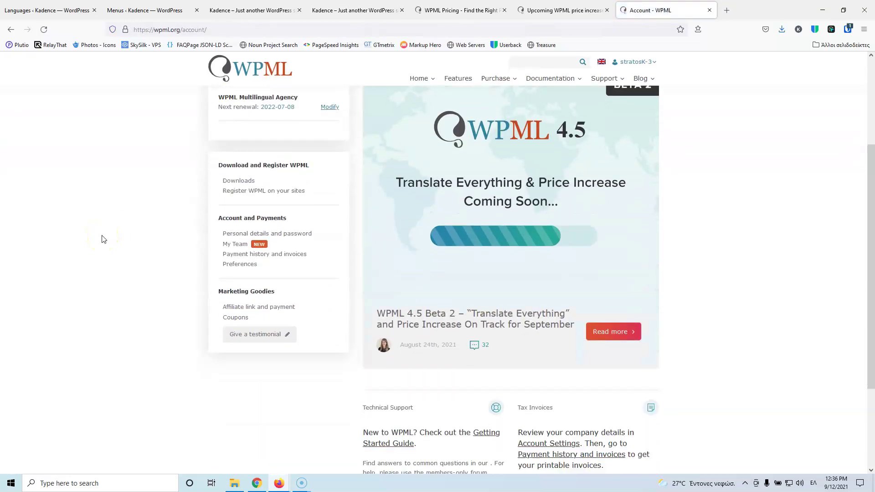
click(273, 192)
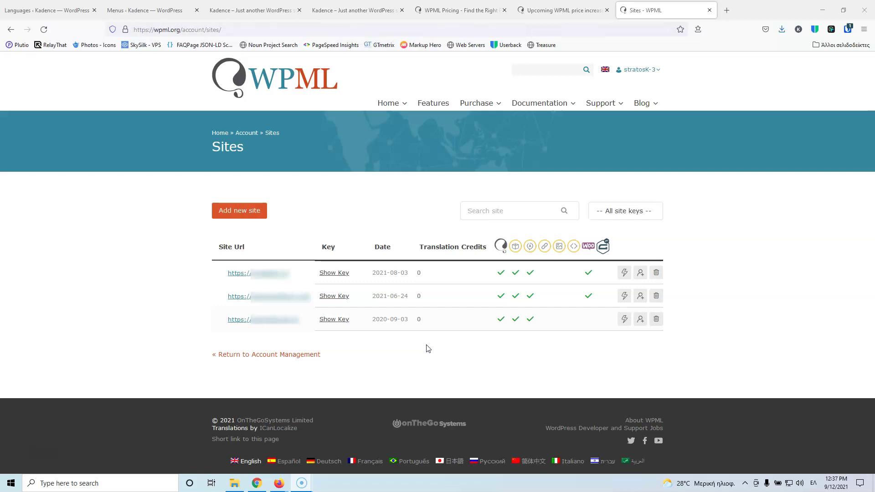
click(709, 10)
- Return to the setup wizard, postpone the site key registration with a reminder, and finish the wizard past its recommendations
click(60, 9)
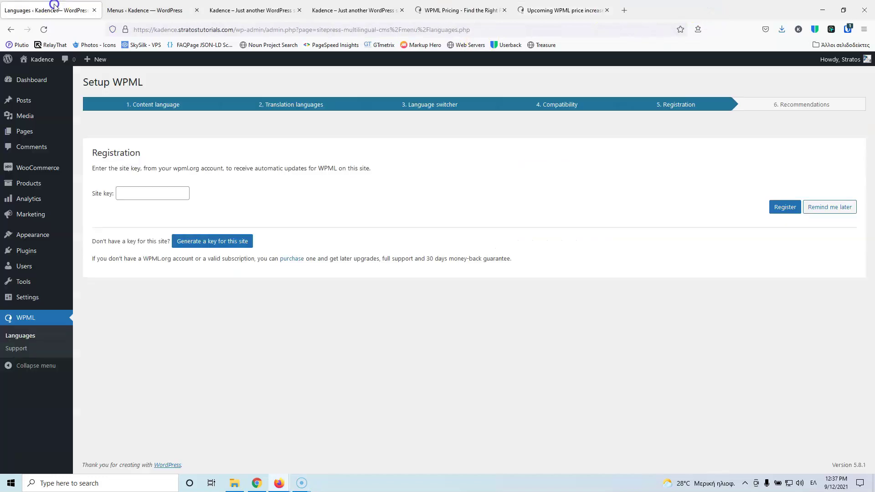
click(826, 209)
click(844, 203)
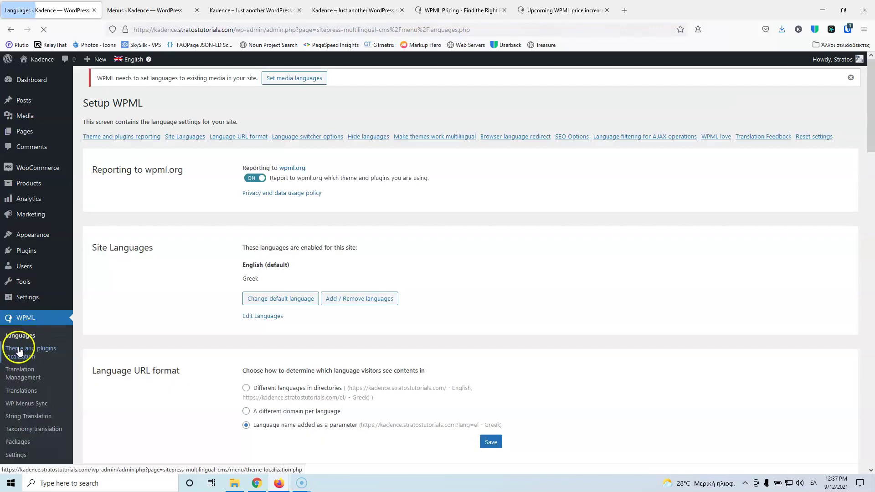
- Review WPML's language settings page and the list of languages that can be added or removed, cancelling without changes
scroll(40, 323, down, 3)
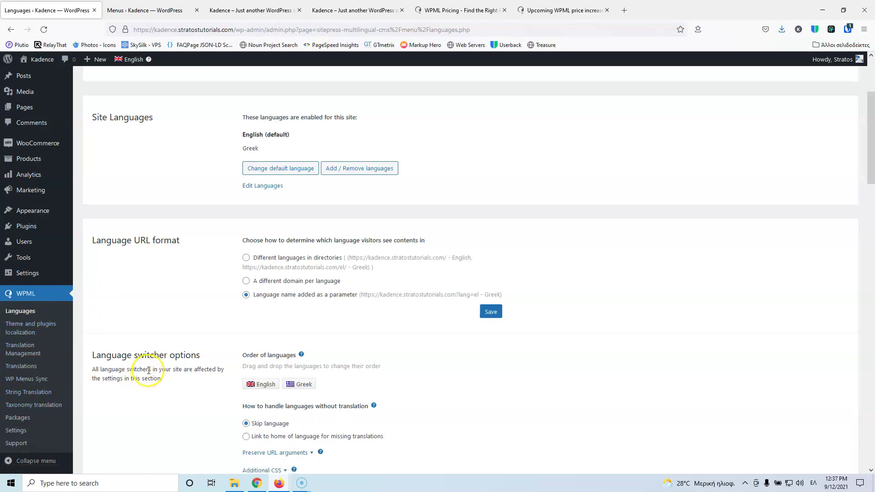
scroll(138, 377, up, 3)
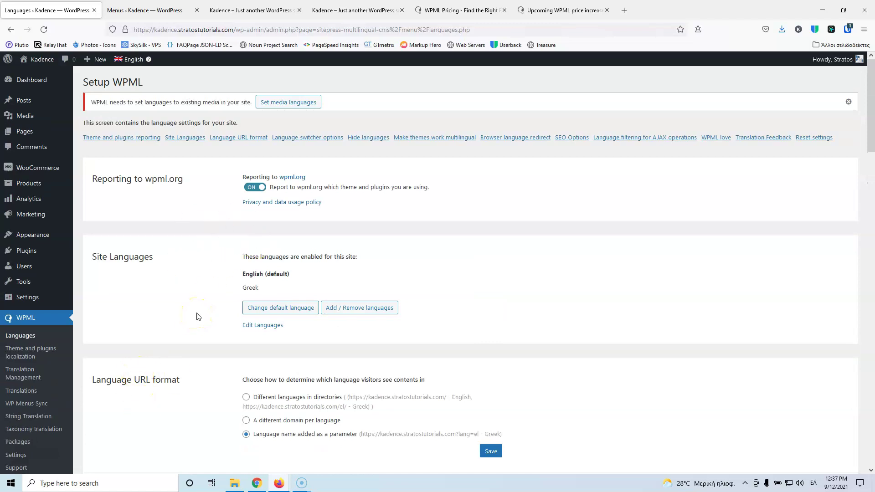
scroll(198, 317, down, 1)
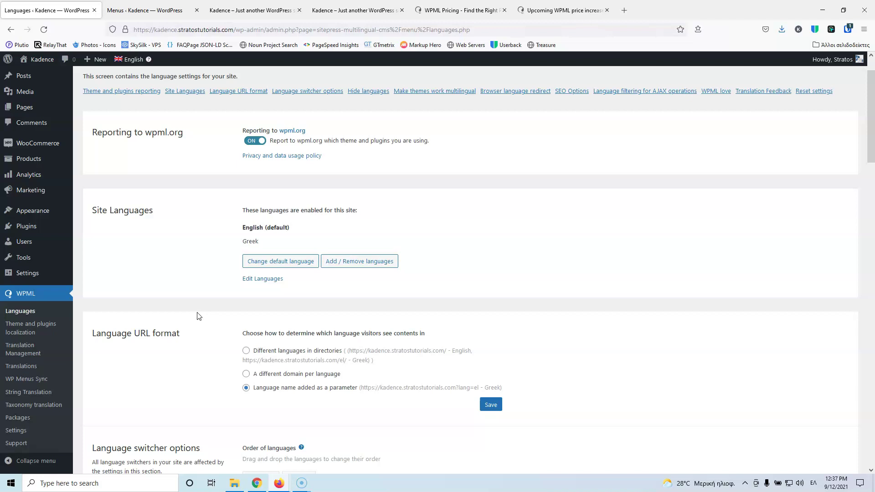
scroll(200, 316, up, 1)
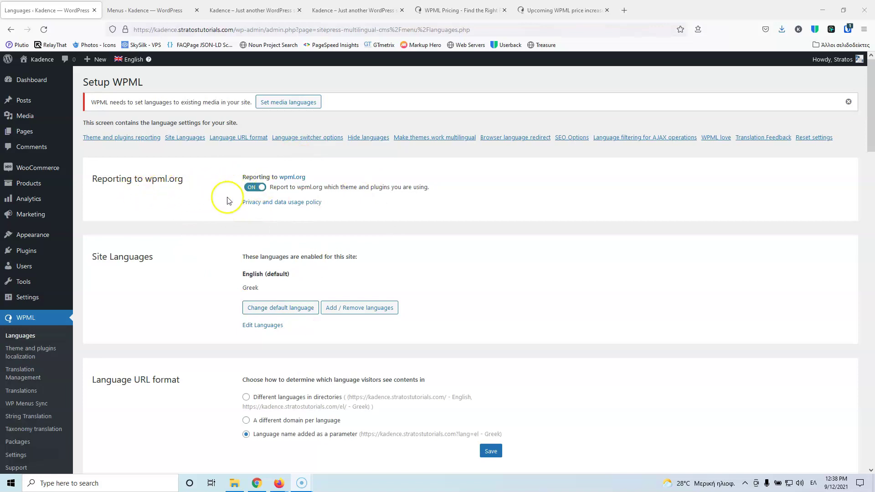
scroll(202, 214, down, 2)
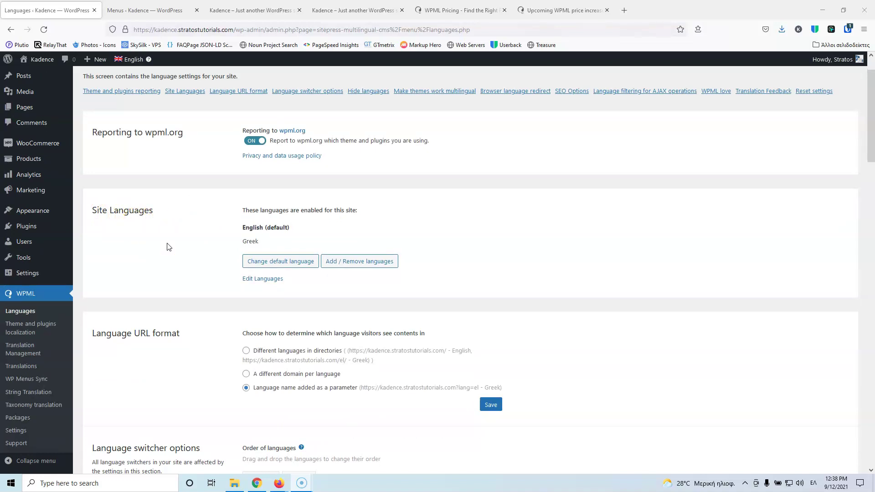
click(366, 263)
scroll(533, 274, down, 4)
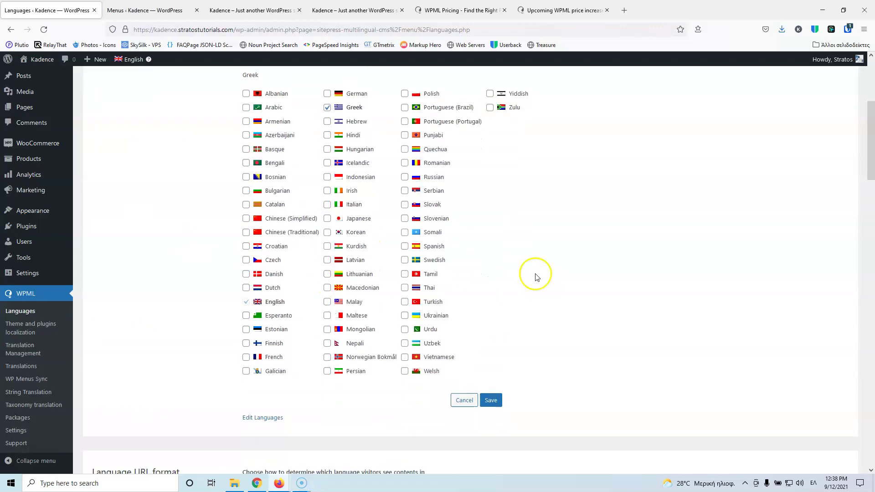
click(464, 380)
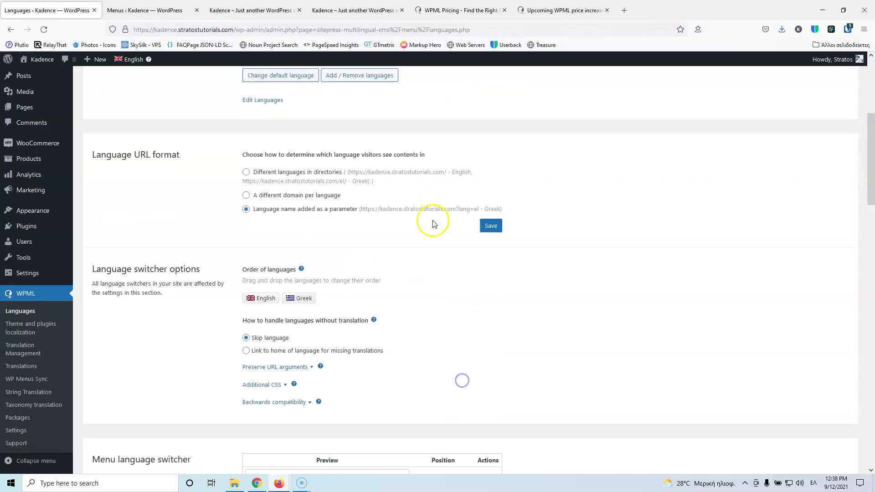
scroll(296, 205, up, 2)
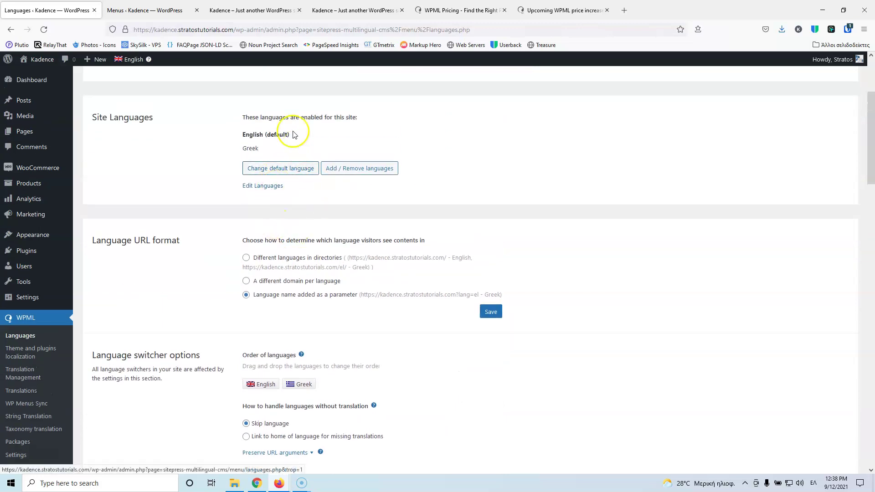
- Examine the Edit Languages table in a separate tab, including the fields for adding a custom language, and cancel without saving
middle_click(262, 185)
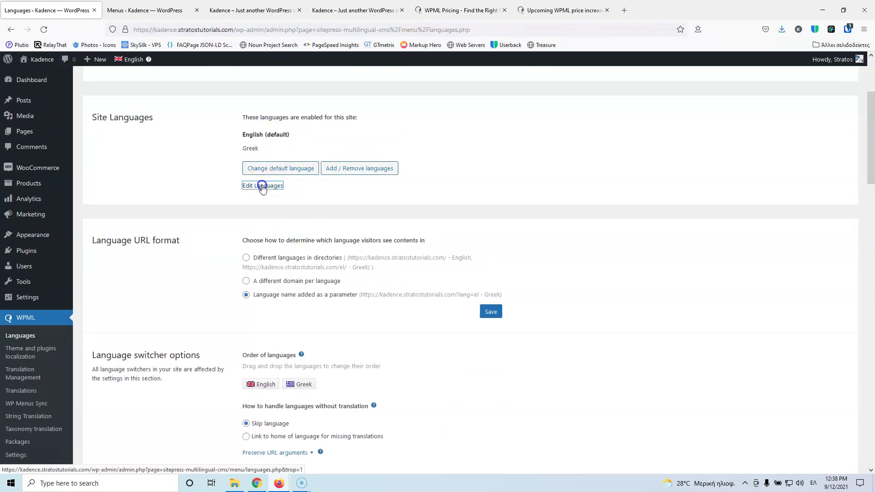
click(133, 11)
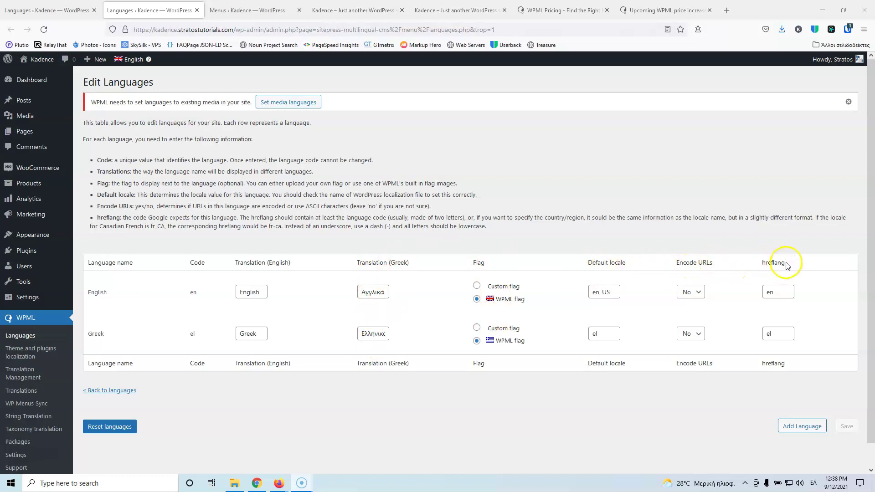
click(803, 426)
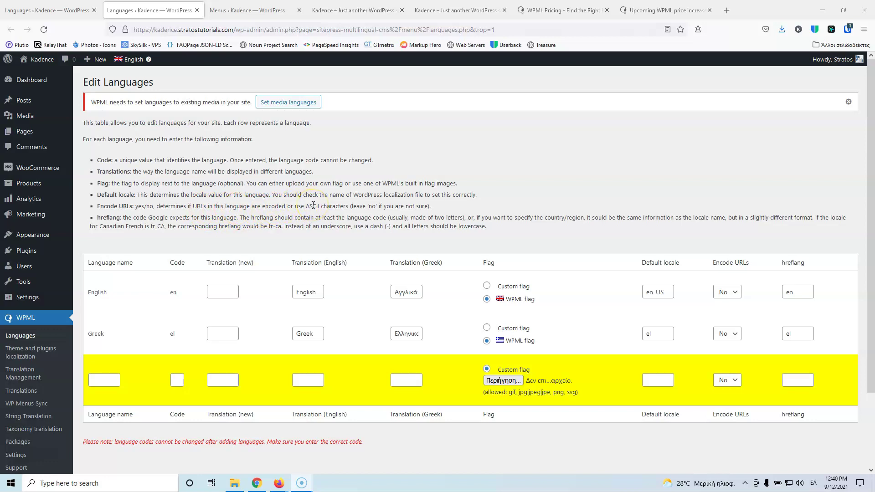
click(733, 333)
click(687, 234)
drag(269, 227, 278, 227)
scroll(306, 228, down, 2)
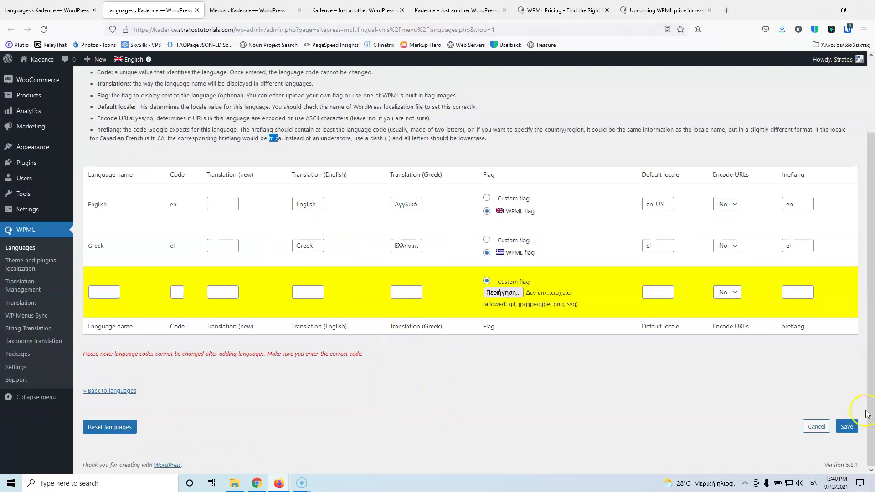
click(816, 426)
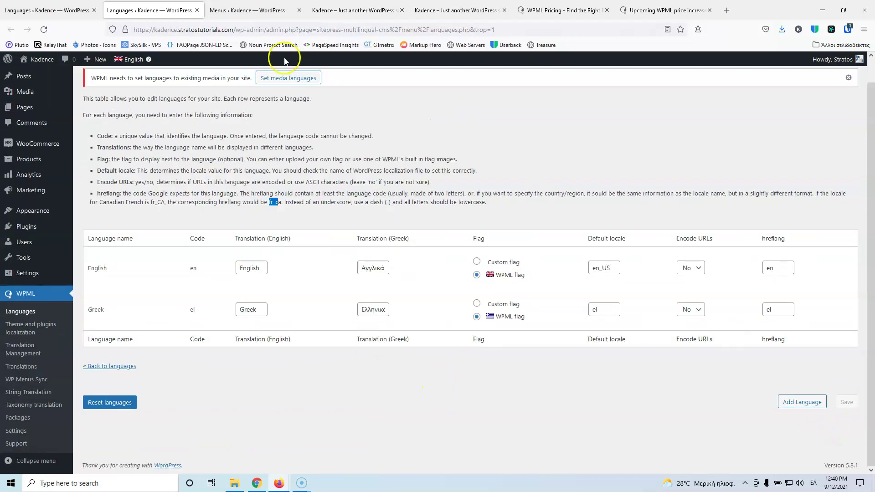
click(197, 10)
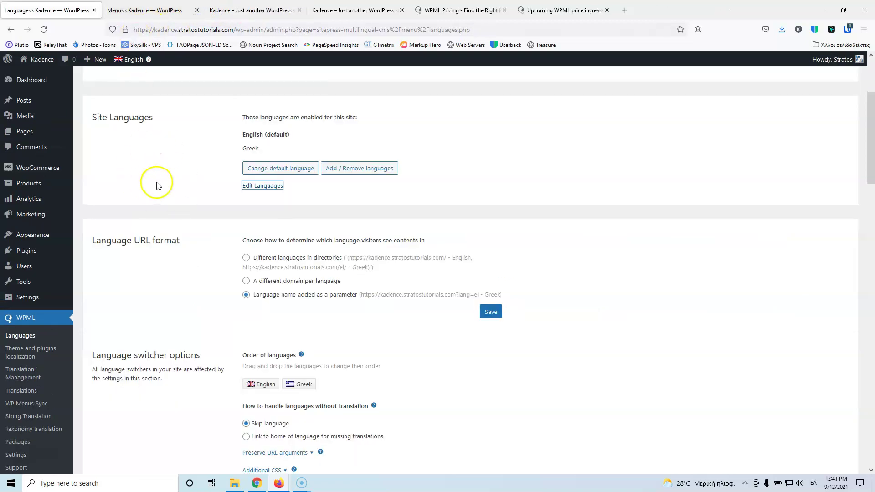
- Set the language URL format to different languages in directories, save it, and re-save the site permalinks unchanged
scroll(195, 166, down, 2)
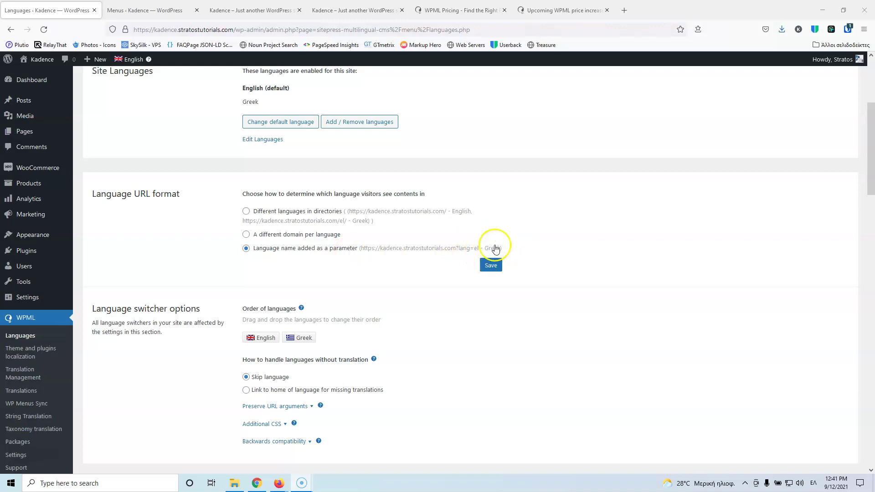
click(246, 212)
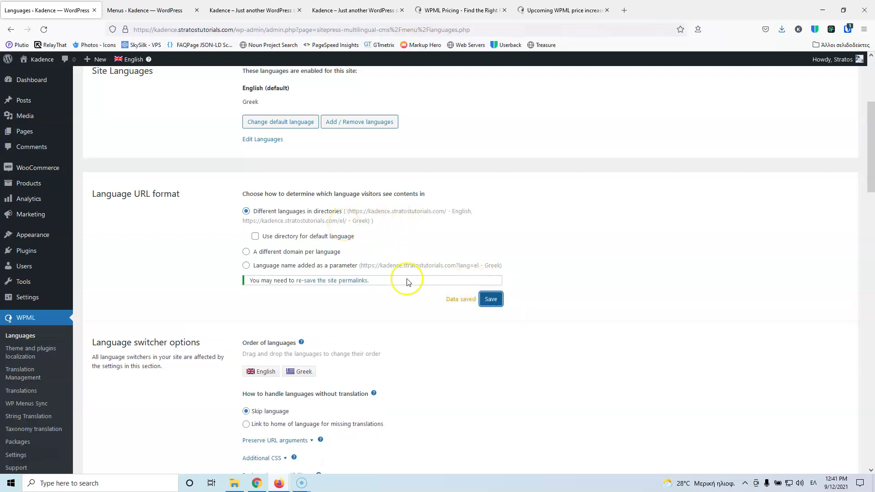
middle_click(328, 285)
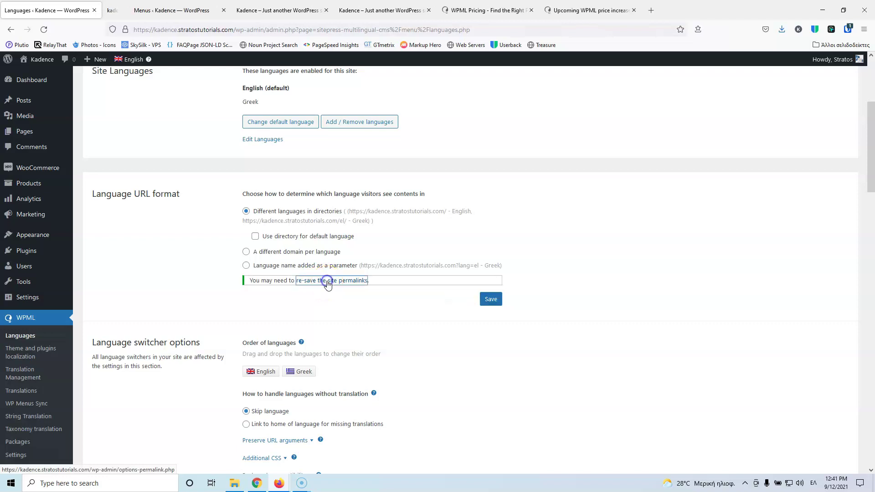
click(150, 8)
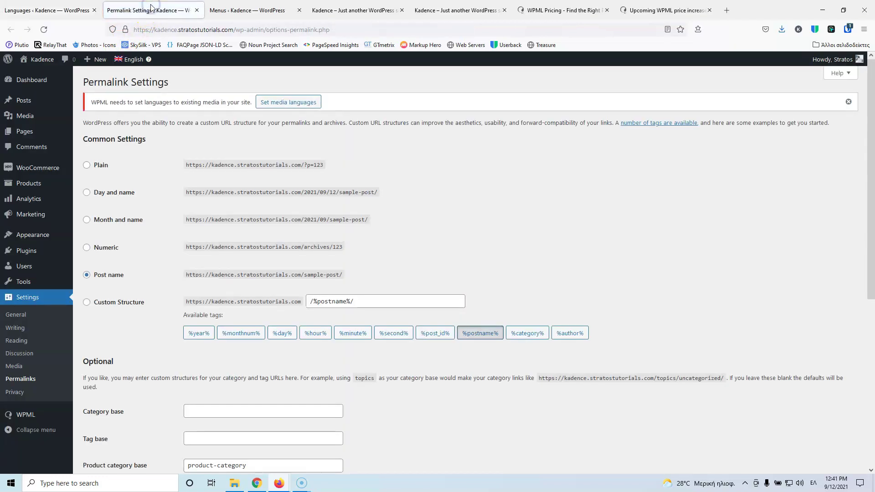
scroll(137, 237, down, 6)
click(106, 426)
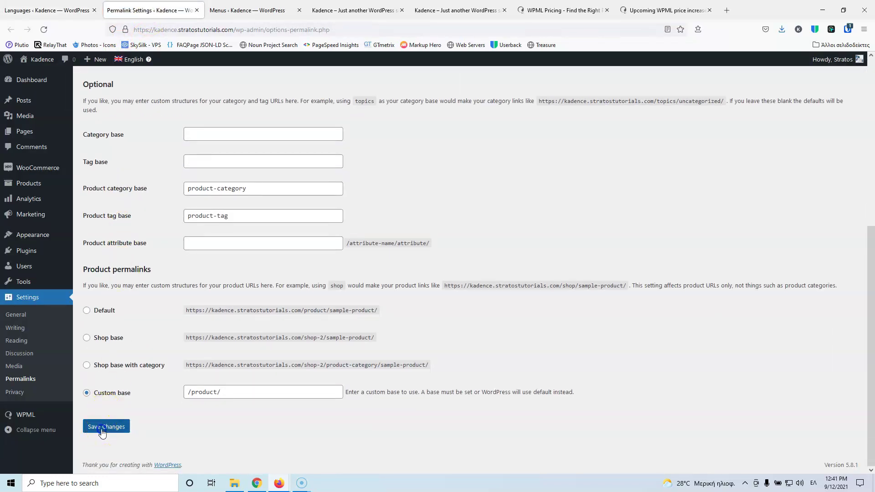
click(197, 11)
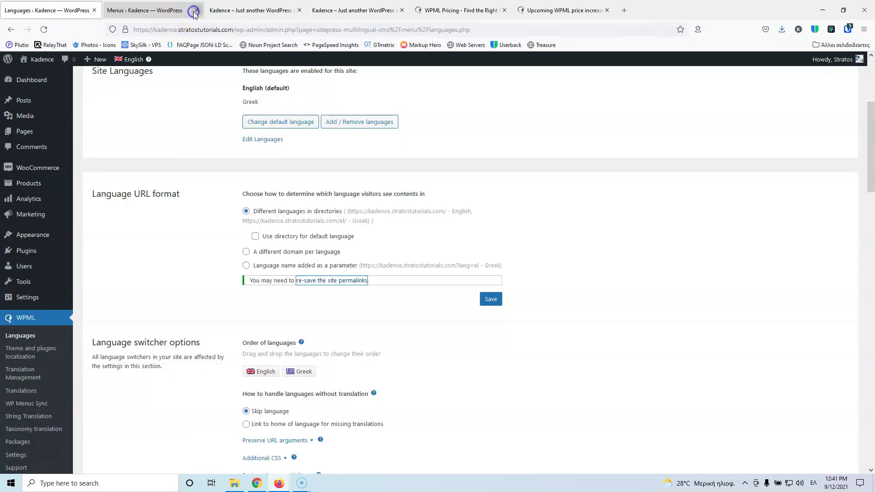
- Try reordering English and Greek in the language switcher options, and review the menu, widget, footer, post link and custom switcher settings
scroll(169, 205, down, 4)
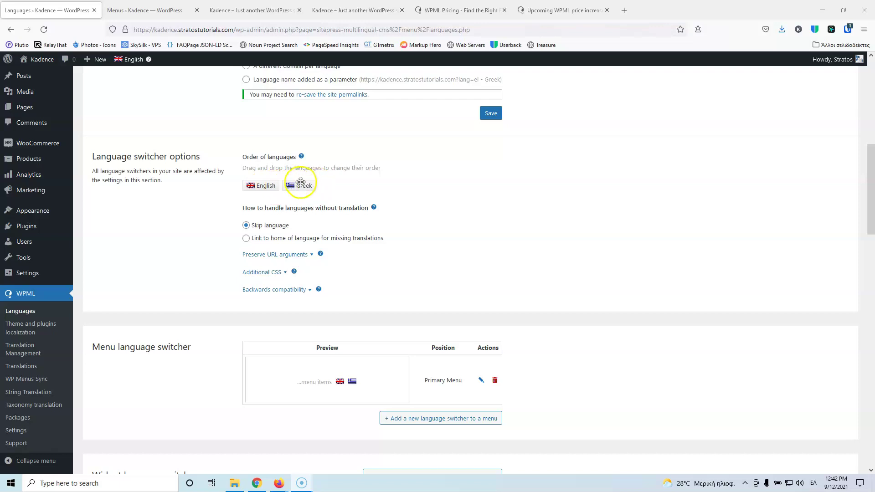
drag(263, 186, 314, 183)
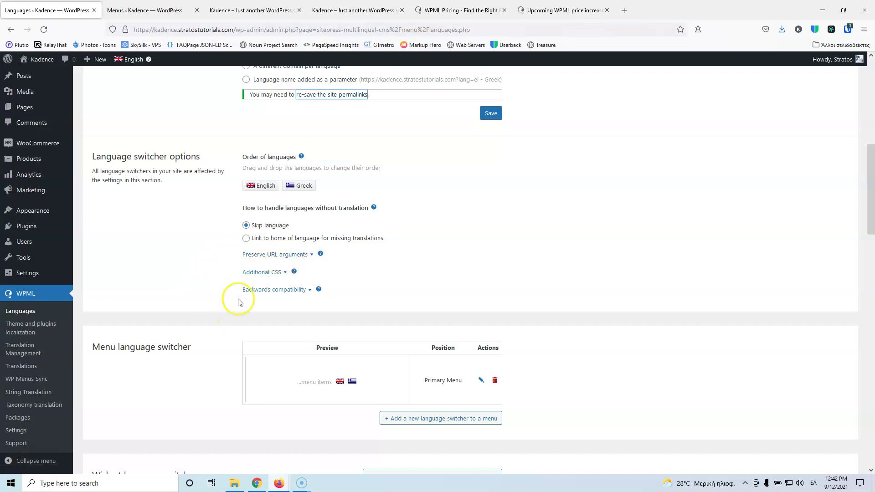
scroll(182, 282, down, 2)
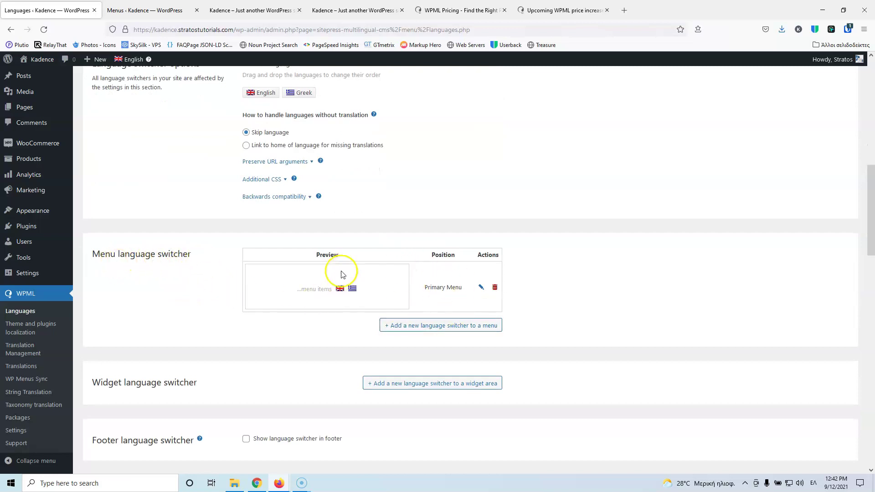
scroll(372, 288, down, 1)
scroll(371, 287, down, 2)
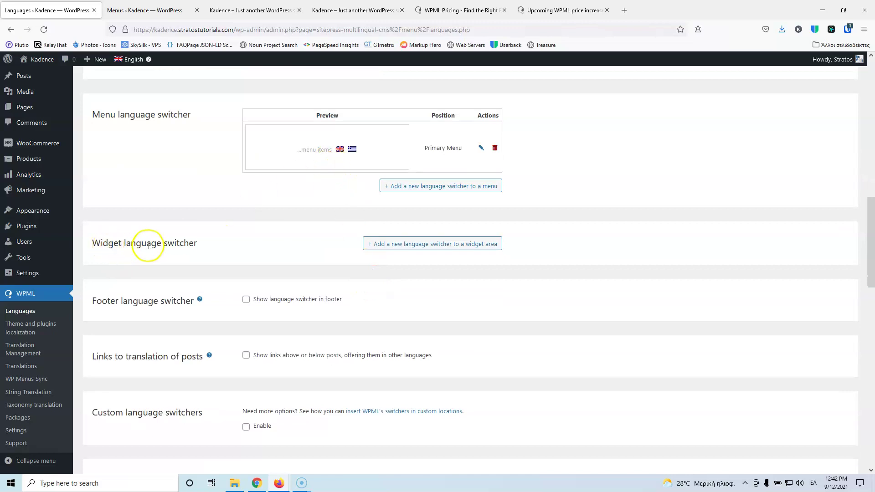
scroll(172, 248, down, 2)
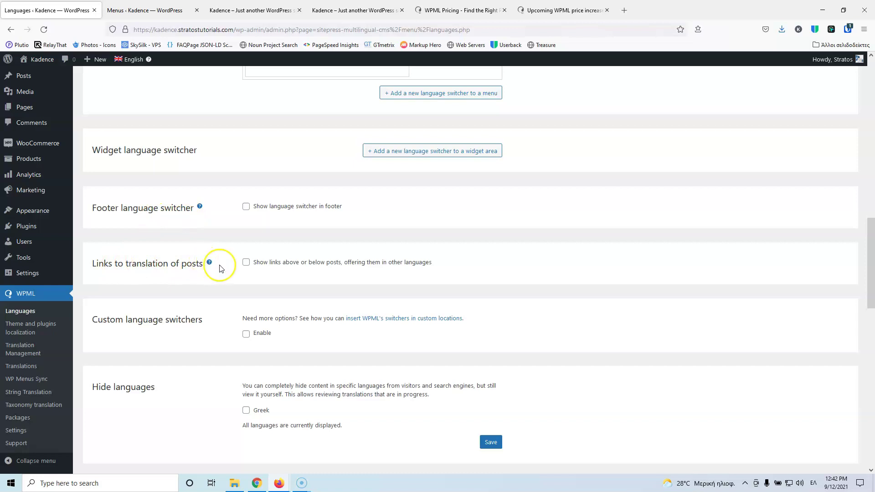
scroll(221, 267, down, 3)
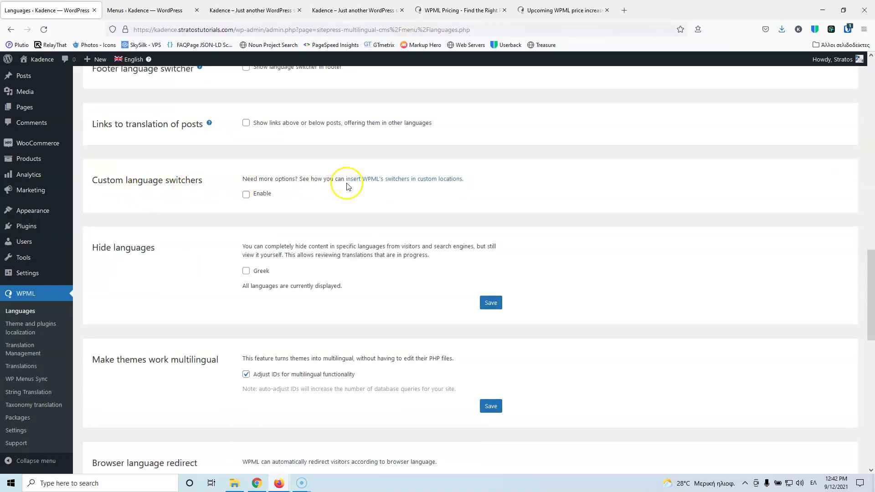
- Read WPML's documentation on inserting language switchers in custom locations in a separate tab, including the shortcode and custom switcher sections, and close it
middle_click(397, 179)
click(151, 7)
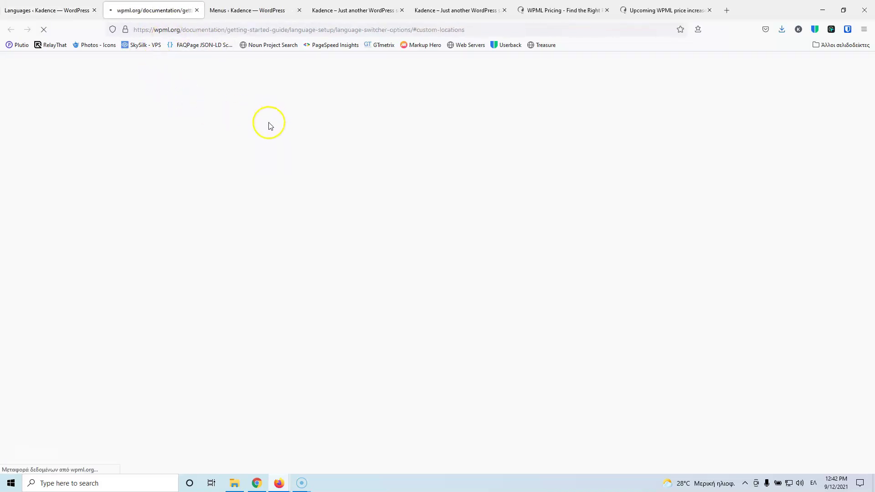
scroll(232, 123, down, 4)
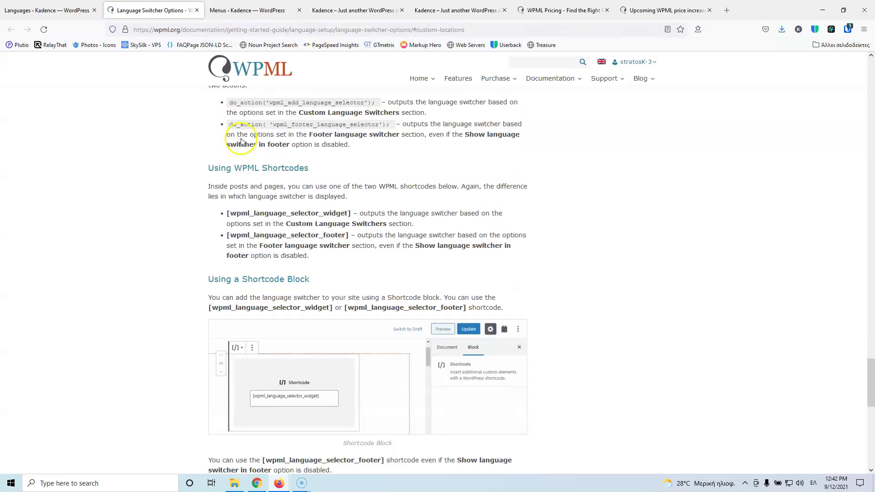
scroll(132, 242, down, 10)
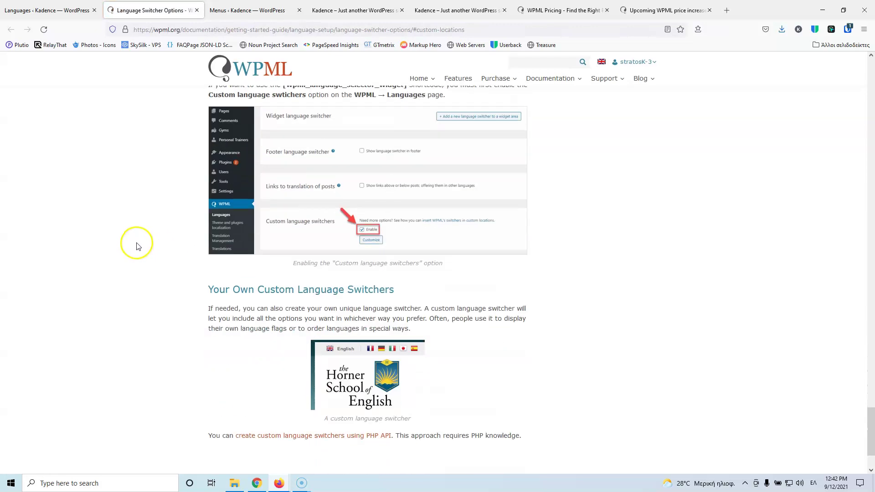
scroll(173, 260, down, 2)
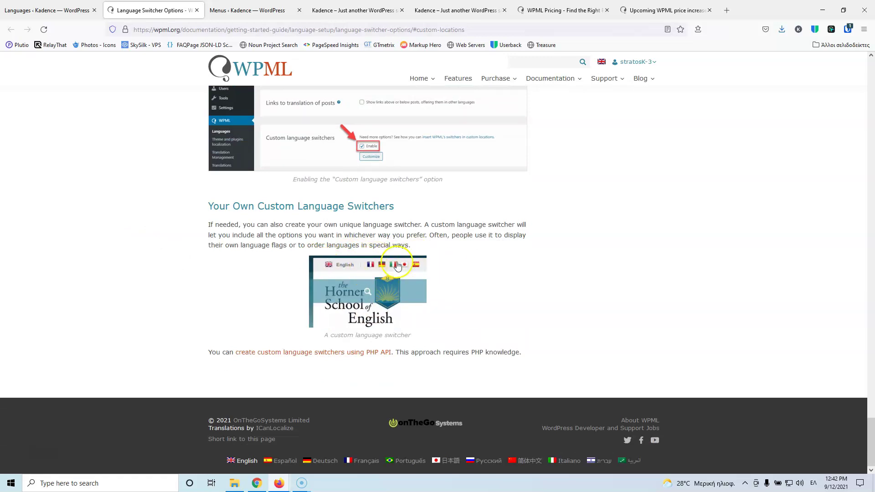
click(198, 11)
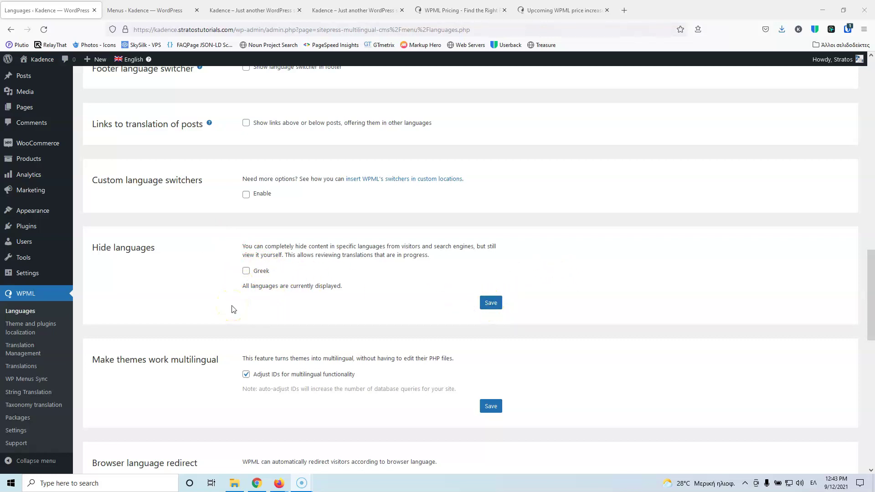
- Disable adjusting IDs for multilingual functionality under Make themes work multilingual, save the setting, and highlight its note about database queries
scroll(190, 286, down, 3)
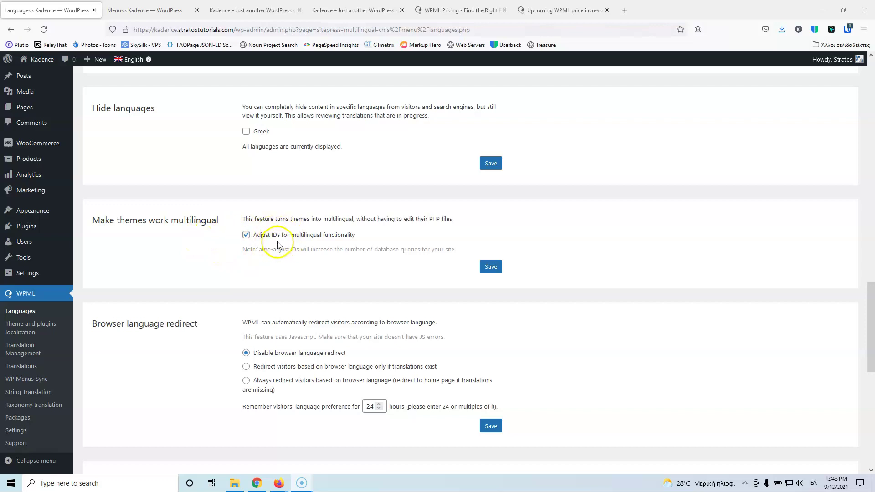
click(247, 236)
click(490, 267)
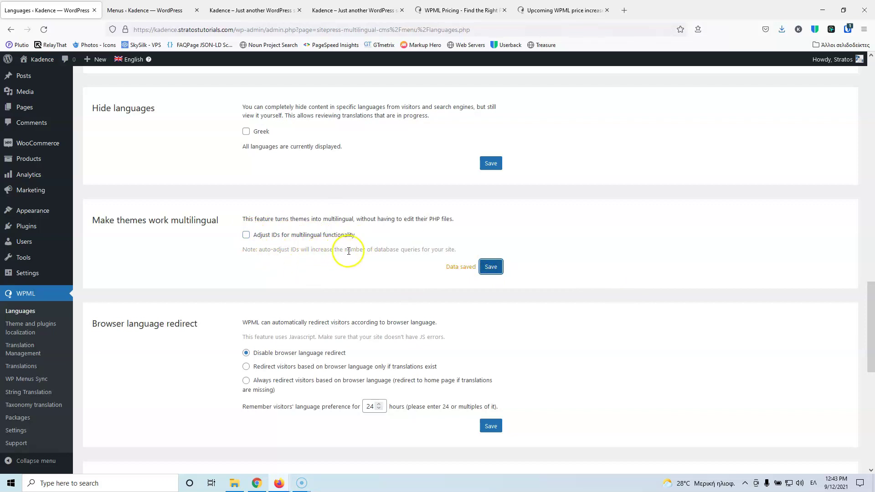
drag(458, 251, 258, 249)
- Try redirecting visitors based on browser language only if translations exist, and cancel the activation
scroll(180, 251, down, 3)
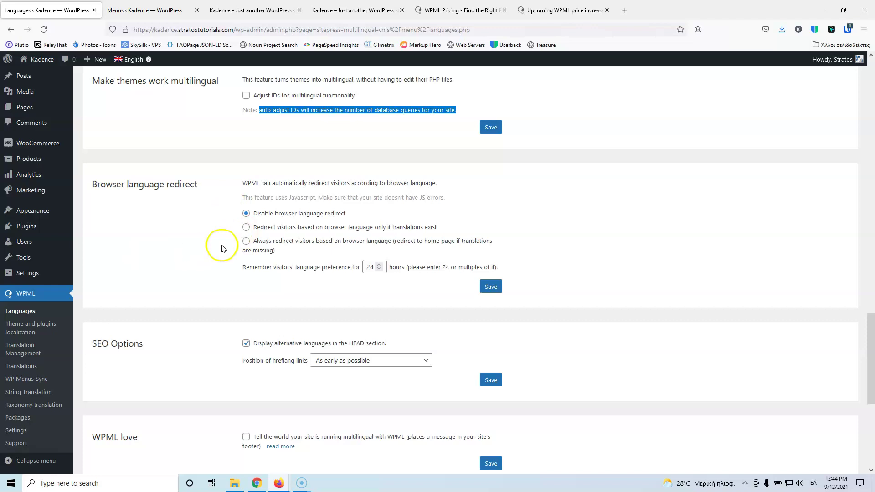
click(246, 227)
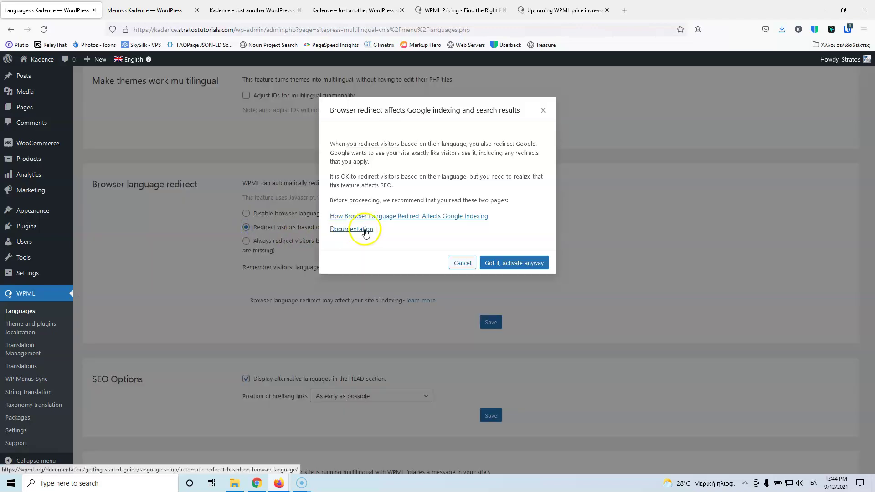
click(462, 262)
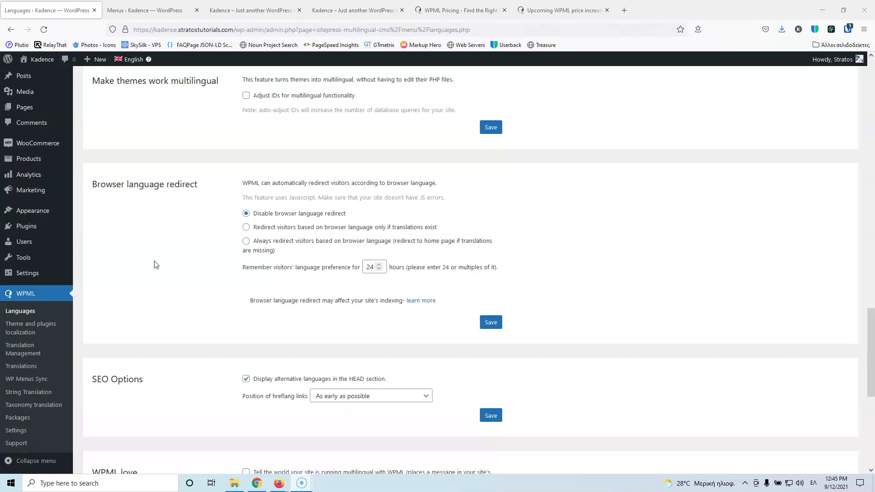
- Review the SEO, WPML love, AJAX language filtering, translation feedback and reset settings on the Languages page
scroll(162, 319, down, 3)
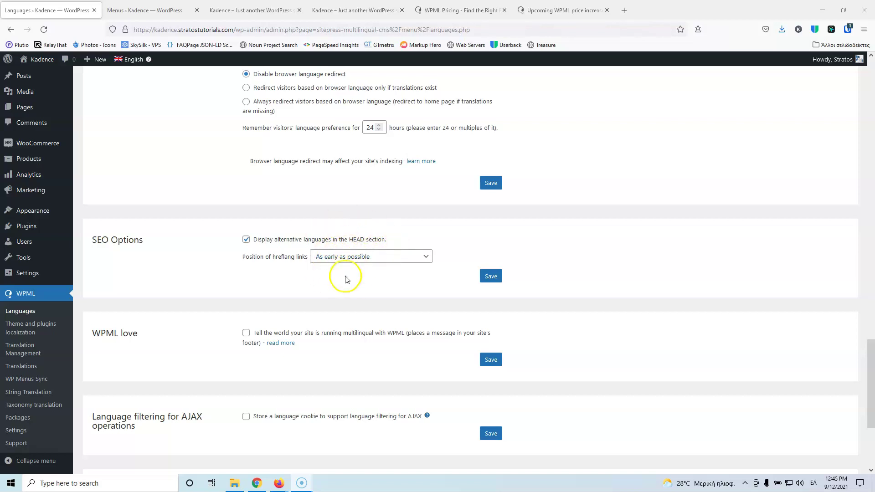
scroll(260, 288, down, 3)
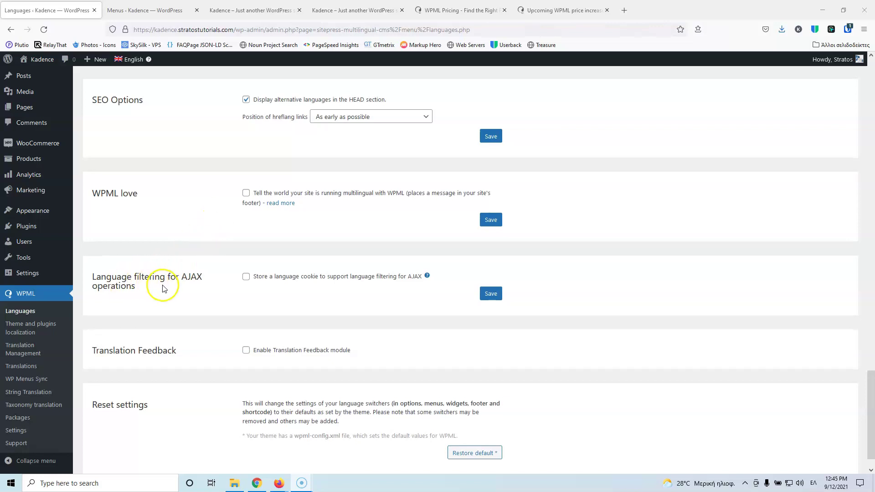
scroll(164, 287, down, 1)
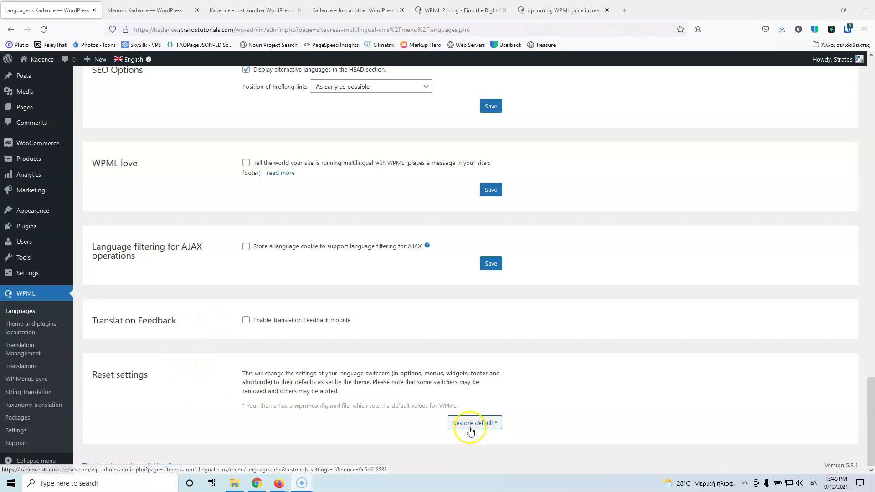
- Scan the Astra theme for translatable strings in Theme and plugins localization, and dismiss the scanning results
click(23, 327)
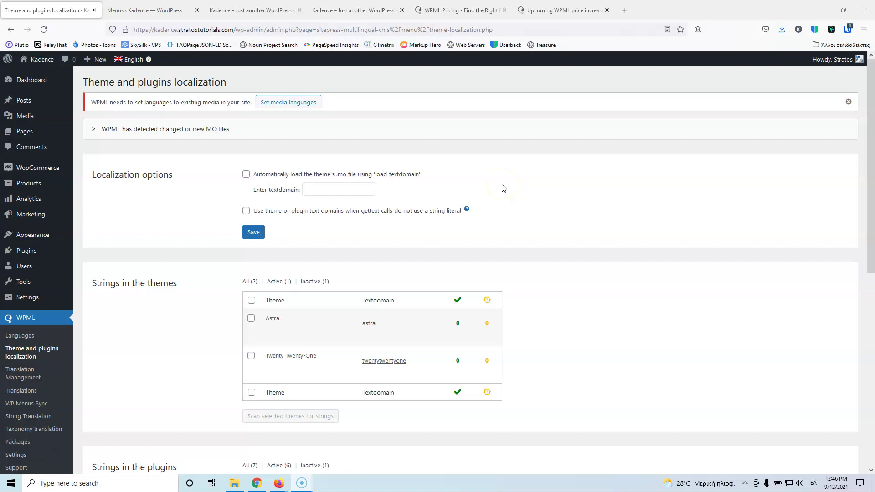
scroll(166, 297, down, 1)
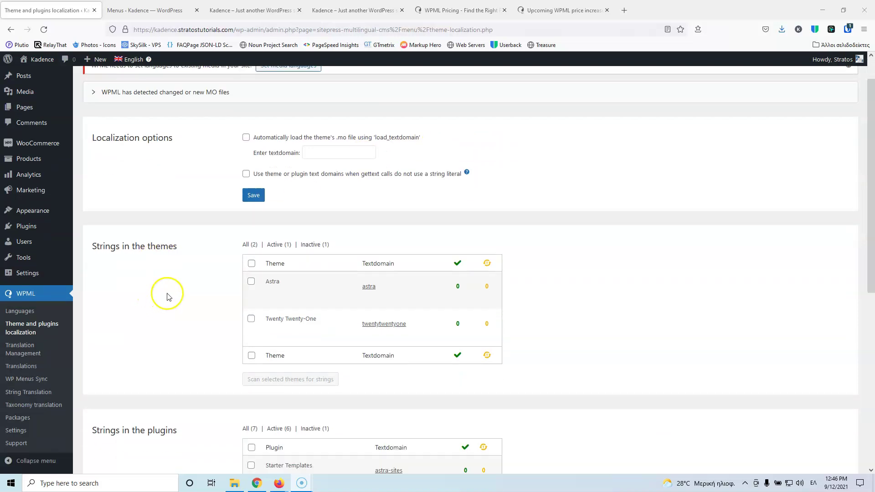
scroll(167, 297, down, 1)
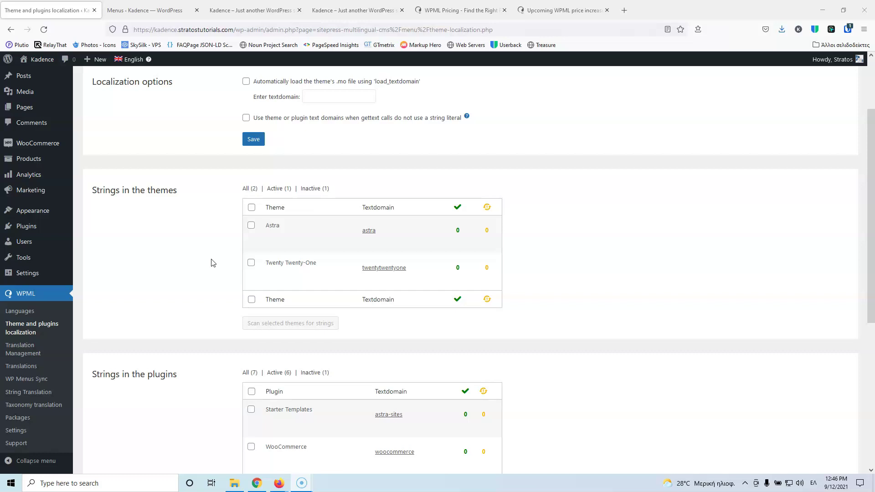
click(251, 225)
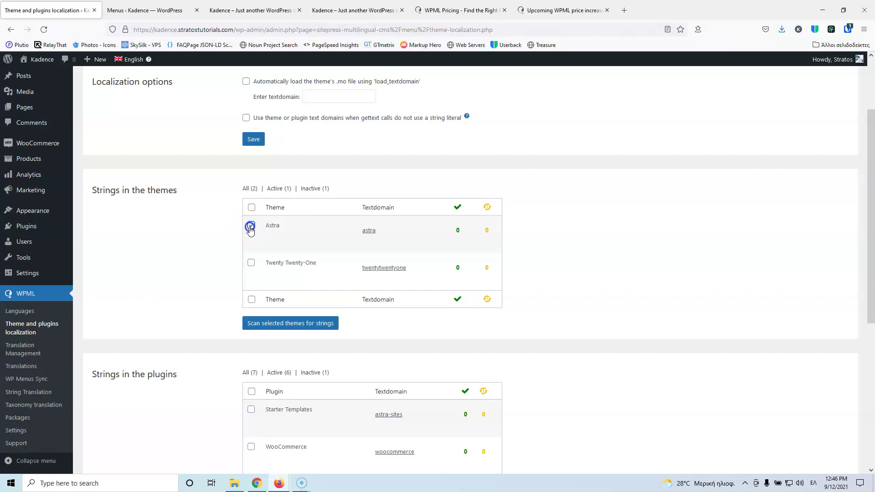
click(292, 324)
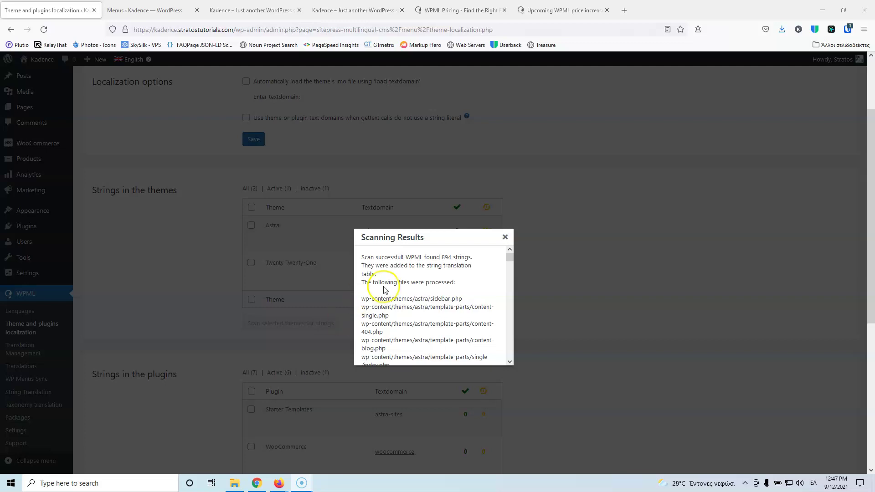
click(505, 237)
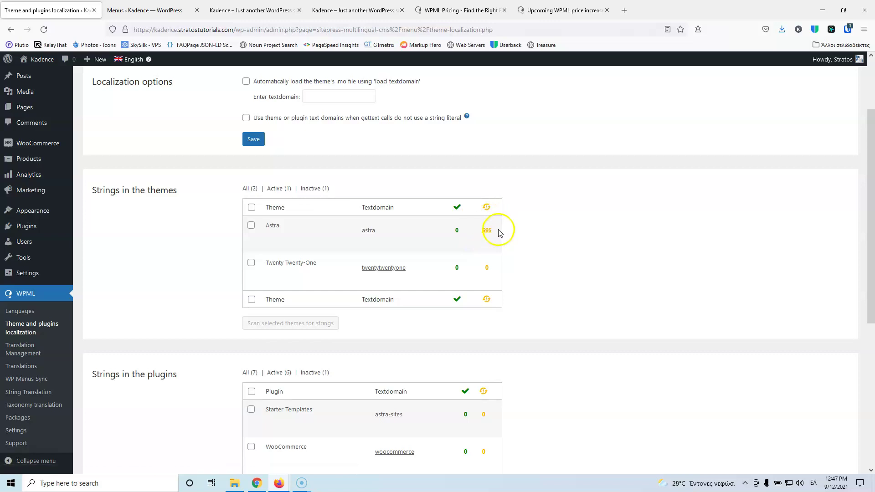
- Review Astra's string entry and the list of plugins that can be scanned for strings
click(487, 231)
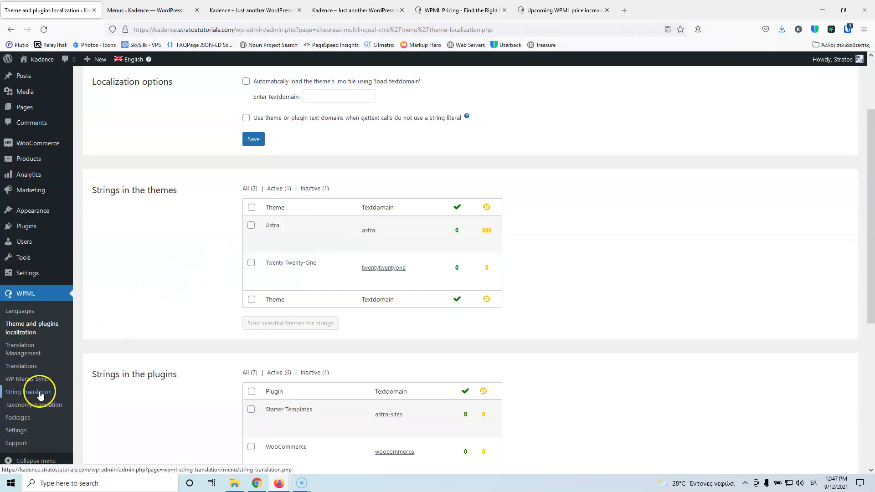
scroll(438, 250, down, 3)
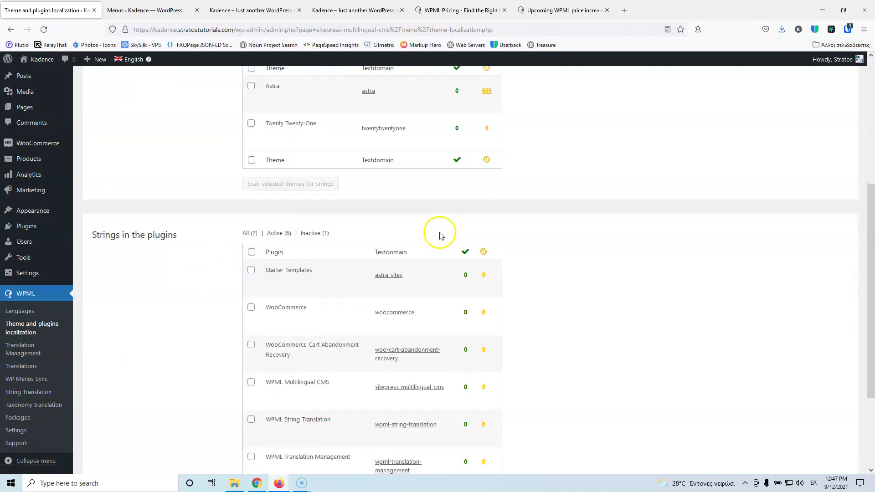
scroll(98, 256, up, 2)
scroll(188, 214, down, 3)
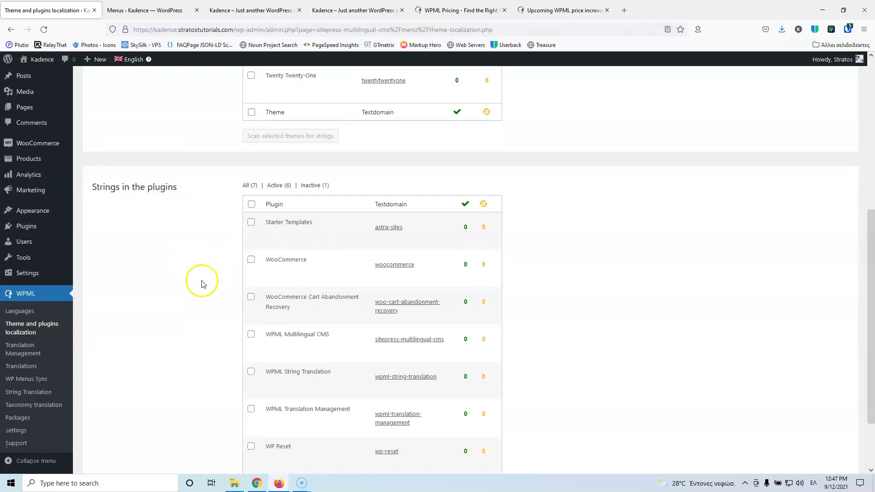
scroll(201, 282, down, 2)
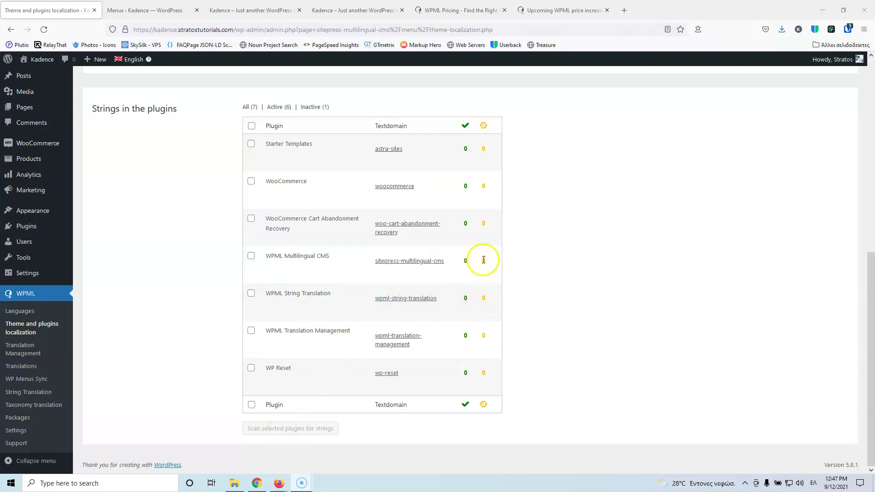
- Complete the Translation Management quick setup with "Only myself" as translator and the Advanced Translation Editor
click(26, 353)
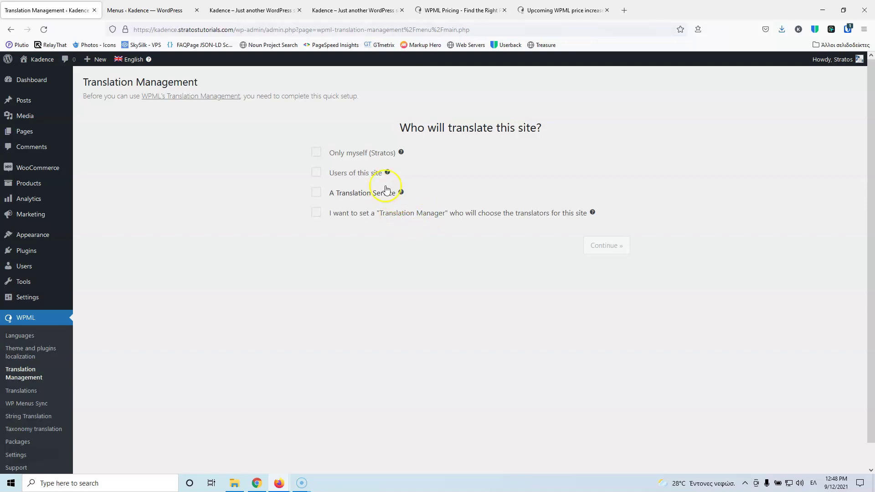
click(315, 153)
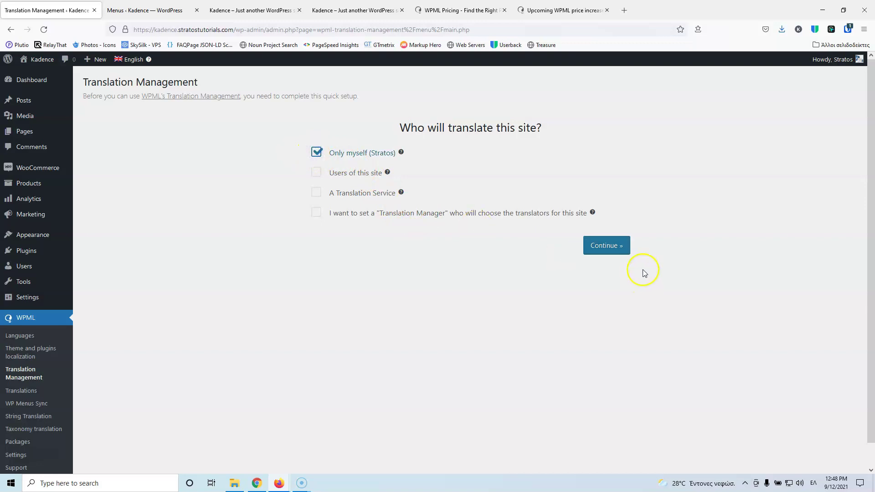
click(608, 245)
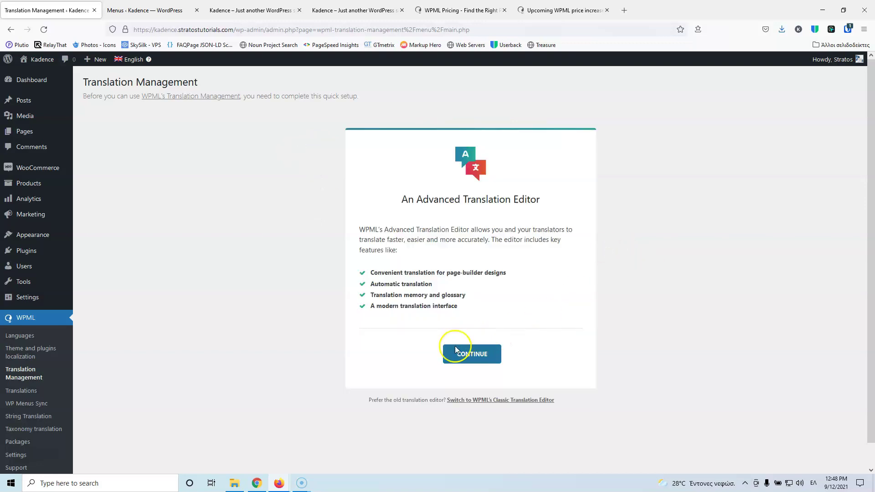
click(470, 357)
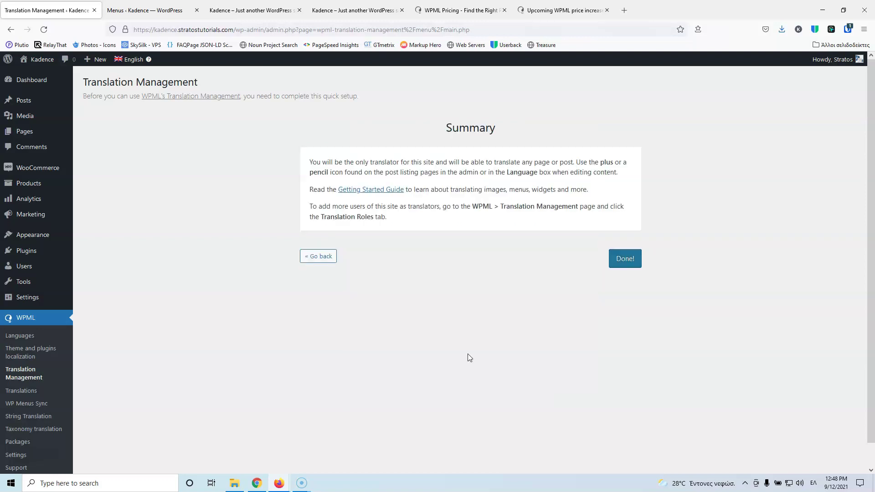
click(618, 266)
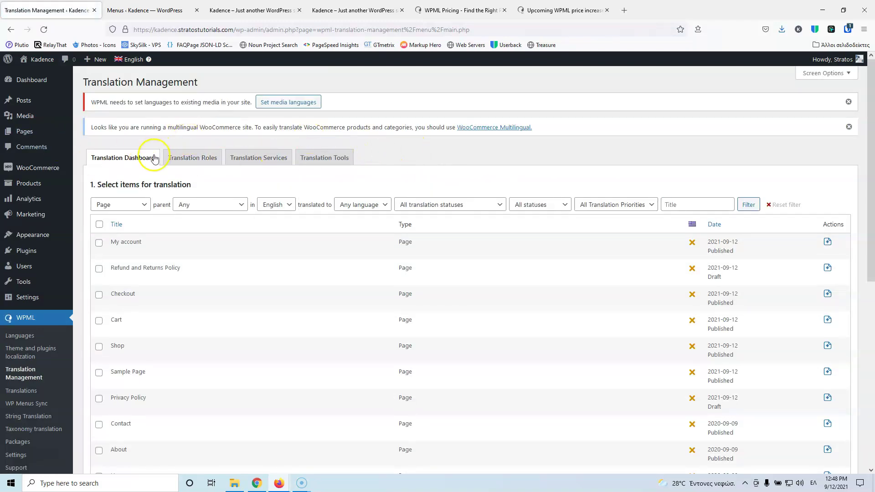
- Examine the pages listed in the Translation Dashboard, including their Greek translation status, dates and translator note actions
scroll(260, 295, down, 3)
scroll(260, 296, up, 3)
scroll(164, 290, down, 5)
scroll(165, 292, up, 4)
scroll(166, 294, up, 1)
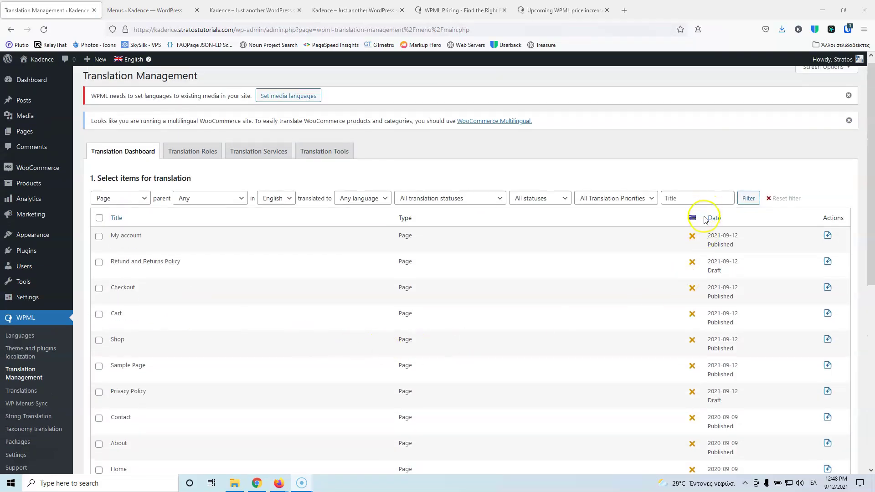
scroll(722, 269, down, 4)
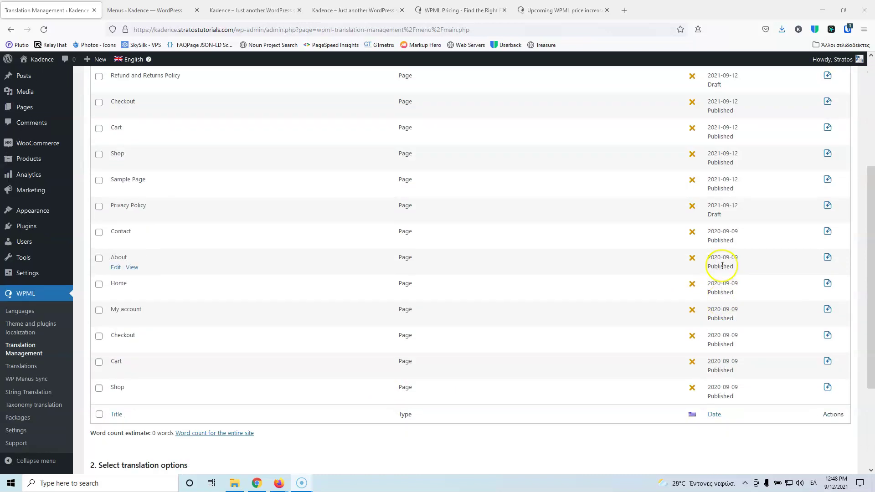
scroll(723, 269, up, 5)
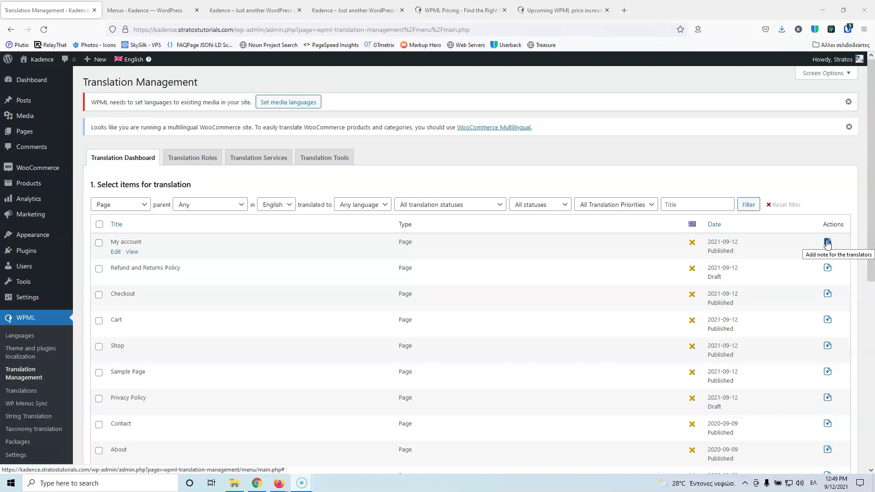
- Review the translation roles, translation services and automatic translation tools in Translation Management
click(198, 158)
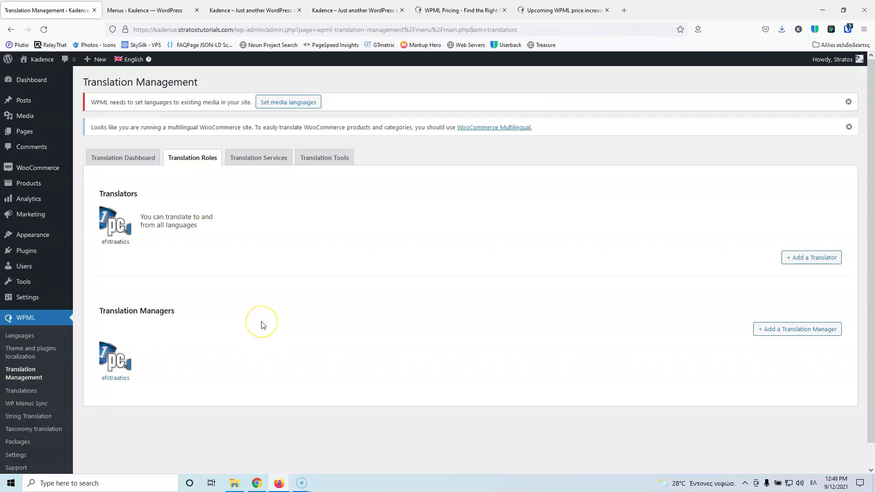
click(266, 162)
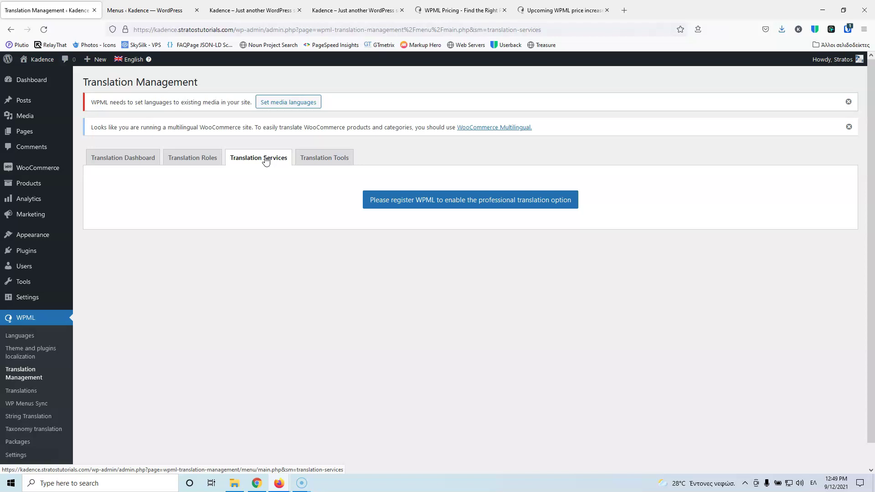
click(309, 161)
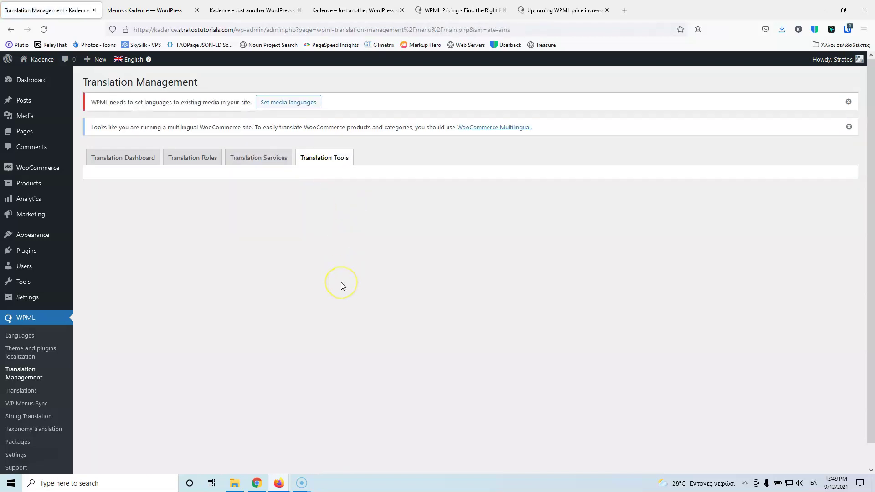
scroll(248, 296, down, 2)
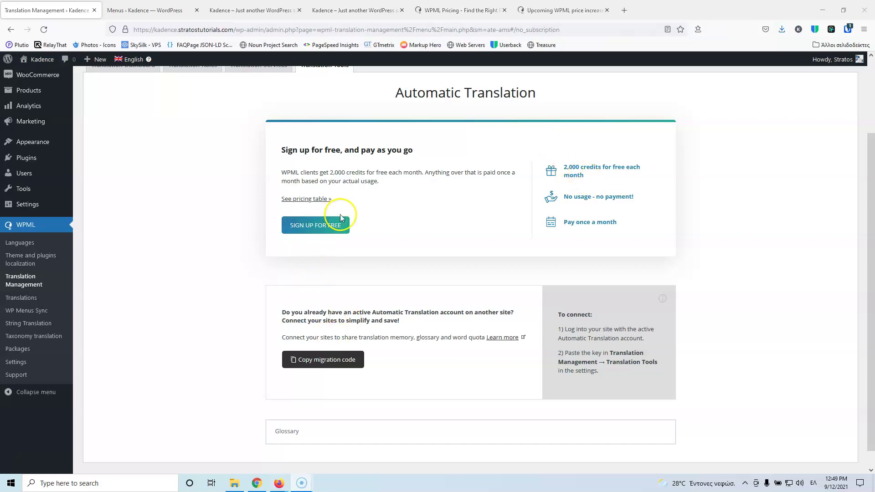
- Review the pay-as-you-go pricing table for automatic translation credits and the remaining Translation Tools options
click(305, 199)
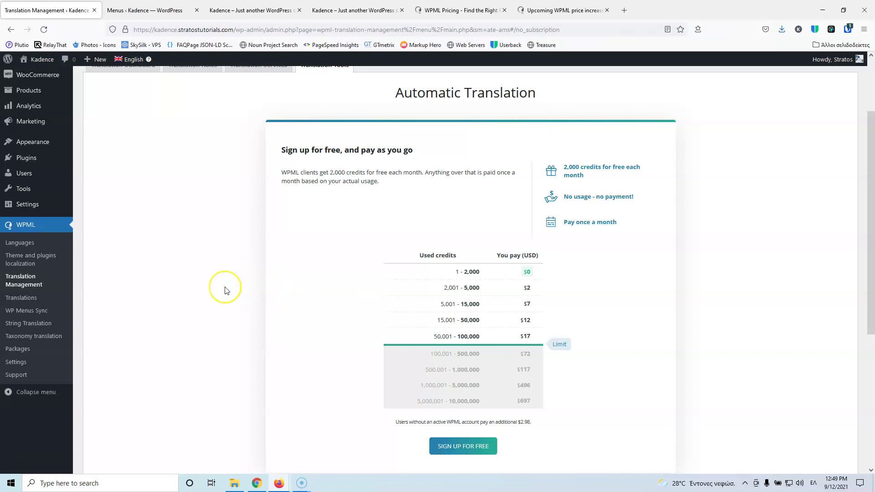
scroll(227, 290, up, 3)
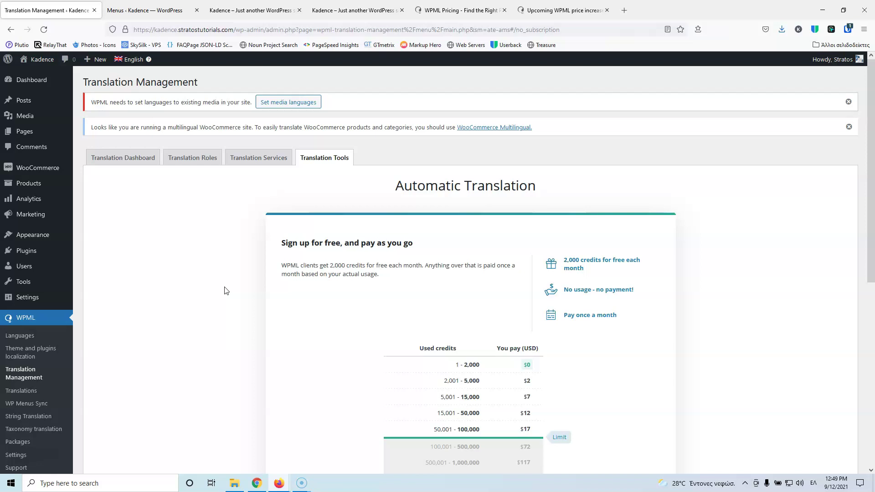
scroll(224, 290, down, 7)
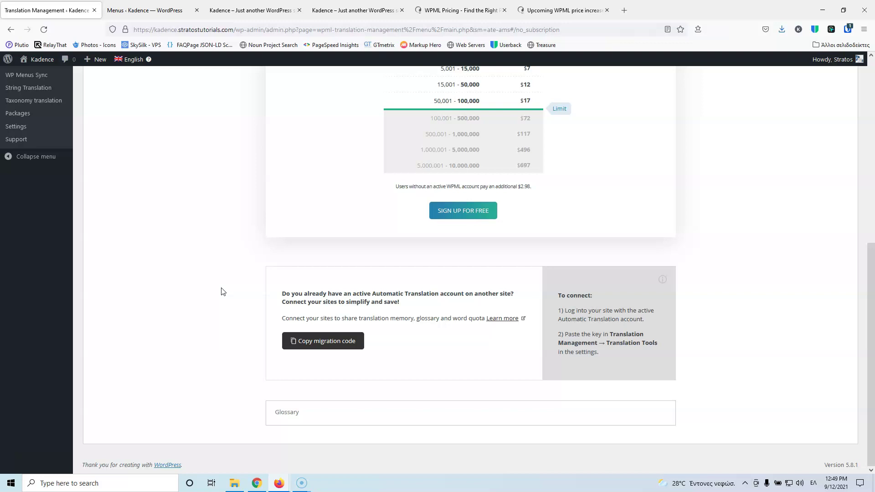
scroll(224, 291, up, 7)
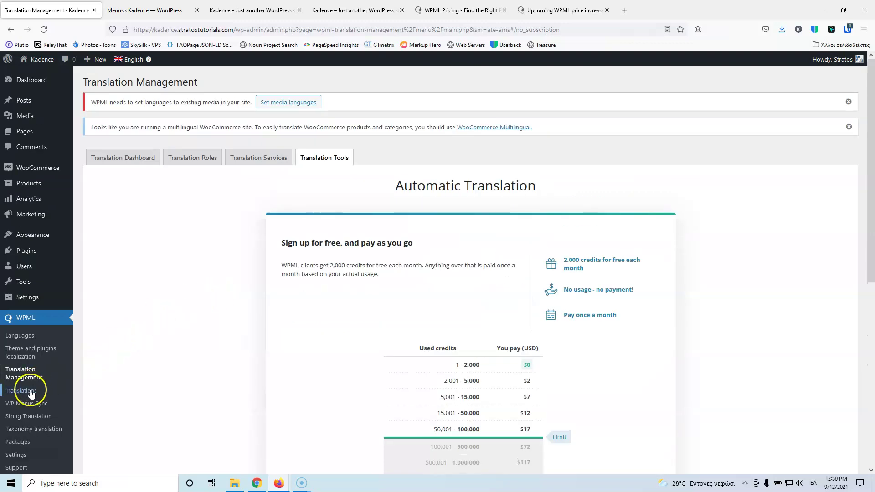
- Check the Translations queue and the Greek menu entries listed in WP Menus Sync
click(31, 393)
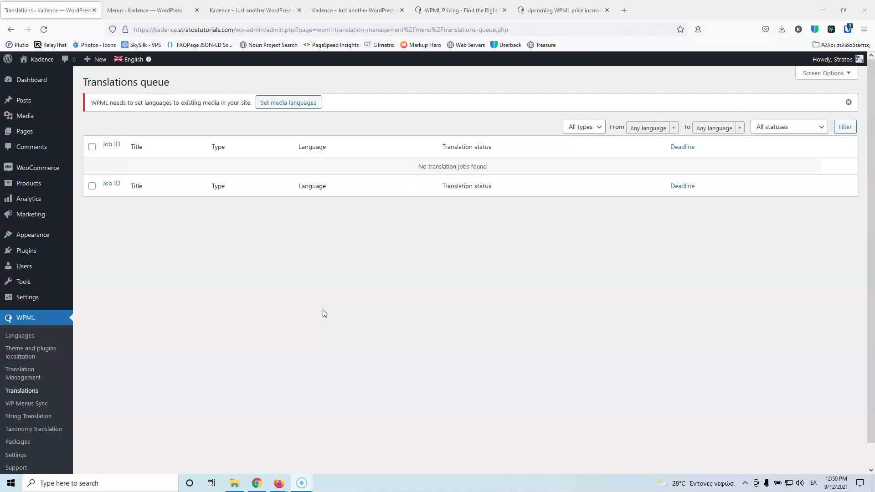
click(28, 415)
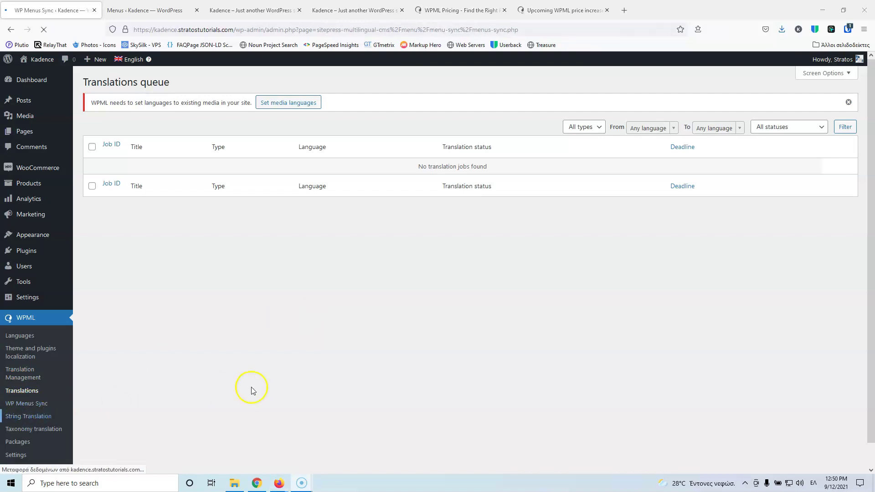
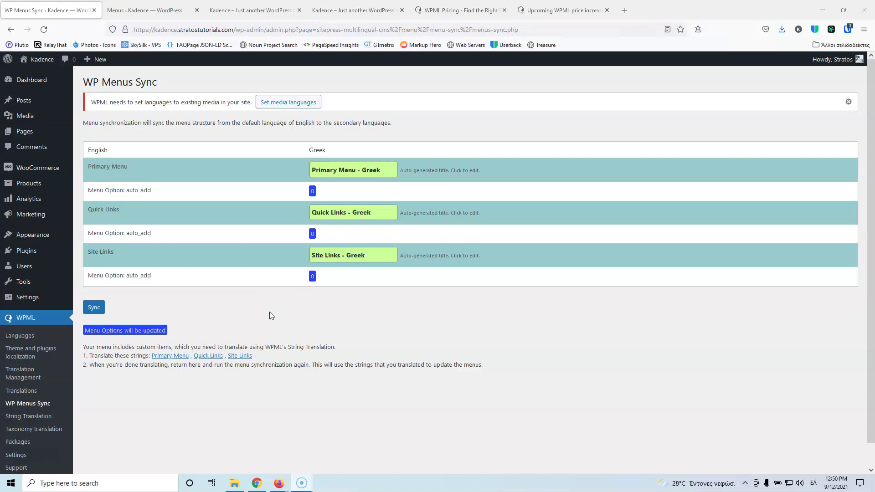
scroll(215, 297, down, 1)
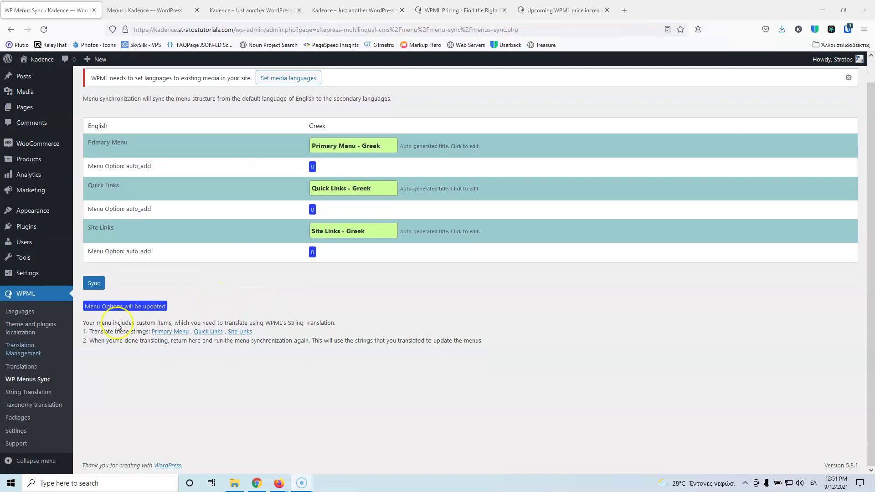
- Examine the status, domain and translation priority filters available for the strings in String Translation
click(28, 393)
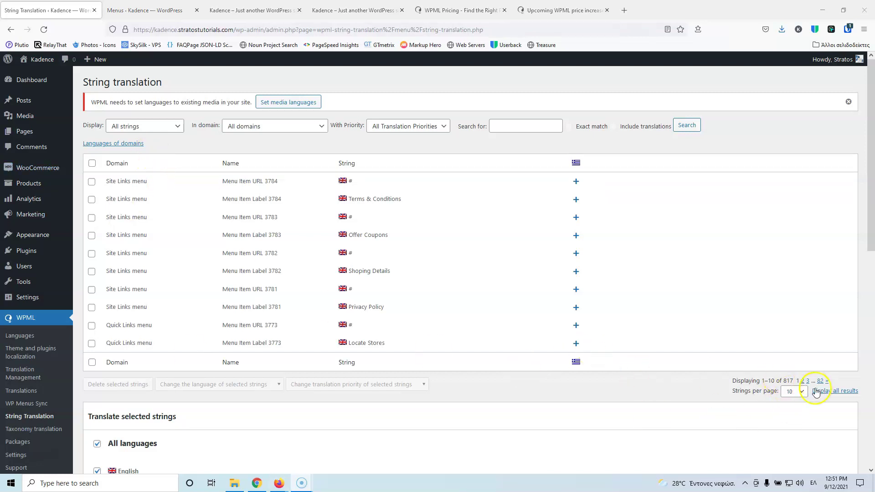
click(165, 130)
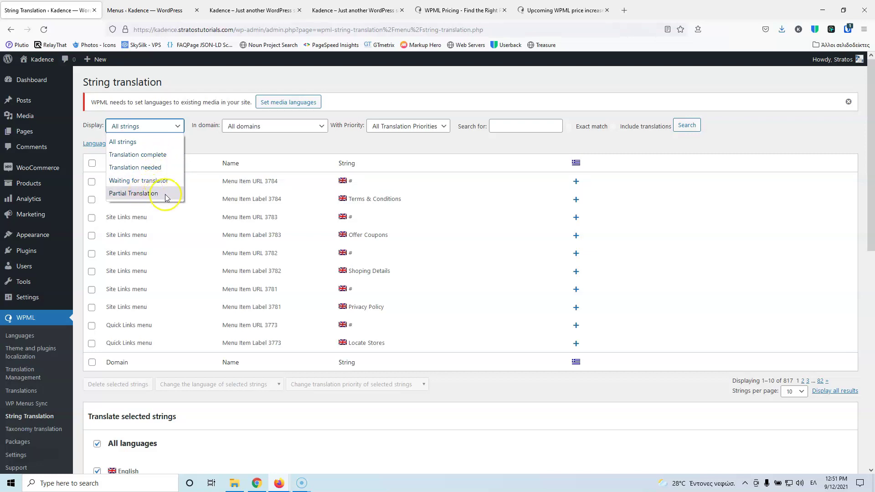
click(211, 143)
click(280, 127)
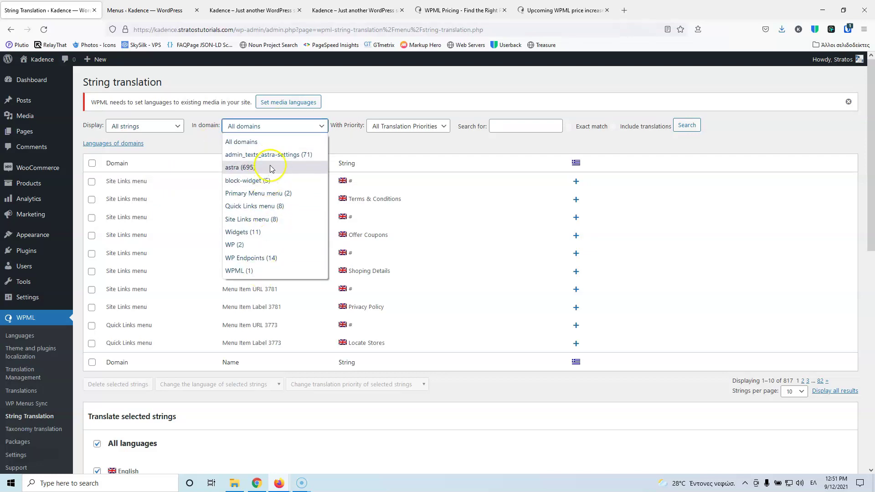
click(274, 127)
click(262, 128)
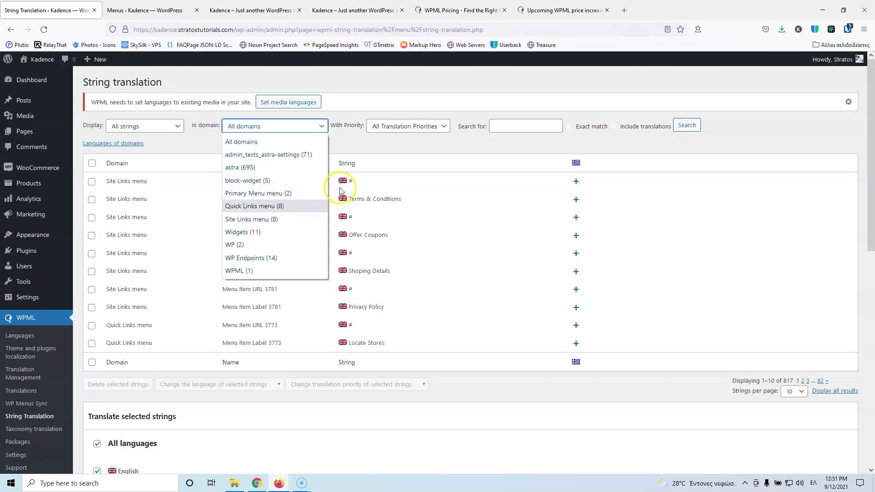
click(366, 151)
click(409, 126)
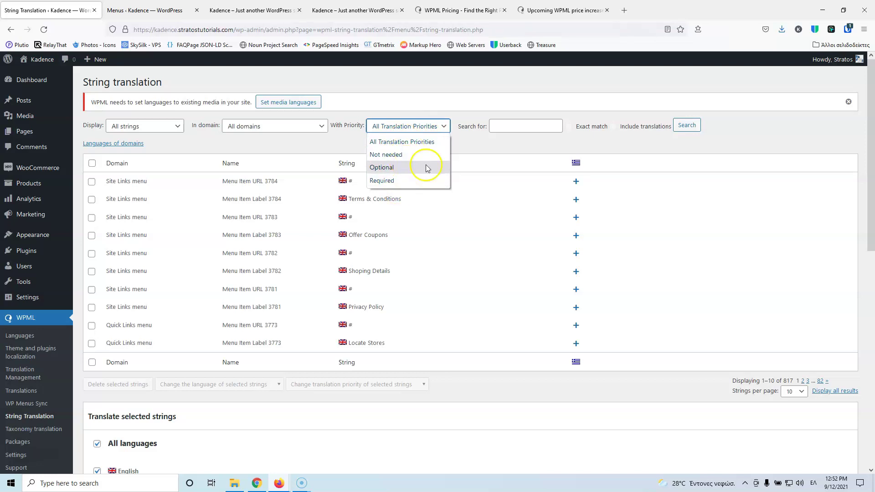
click(515, 146)
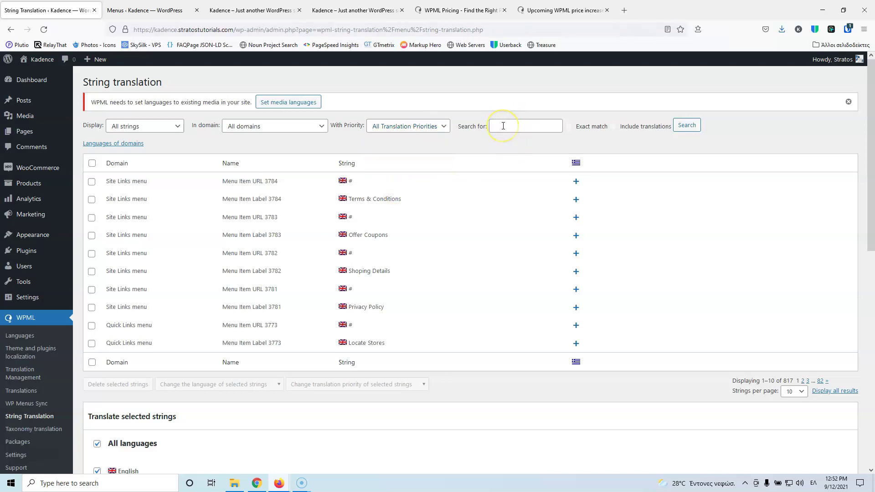
- Search the strings for "Read More" and add the Greek translation "Διαβάστε Περισσότερα" to the astra string
click(503, 126)
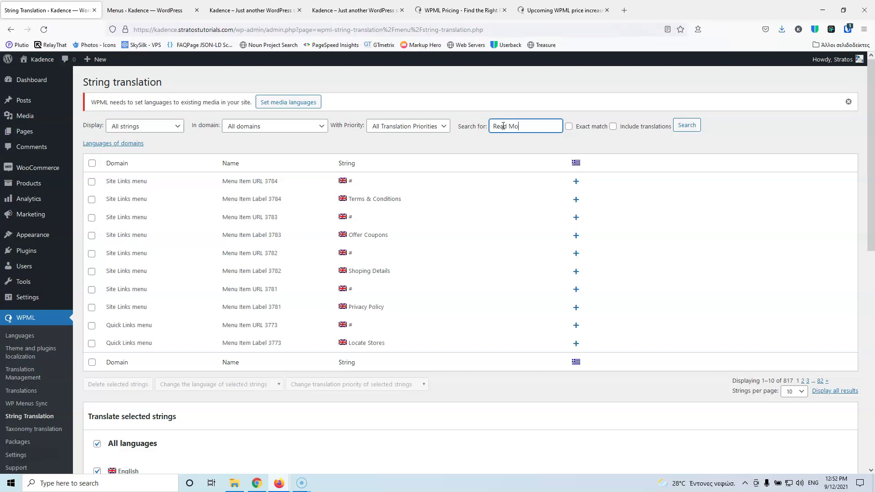
key(Return)
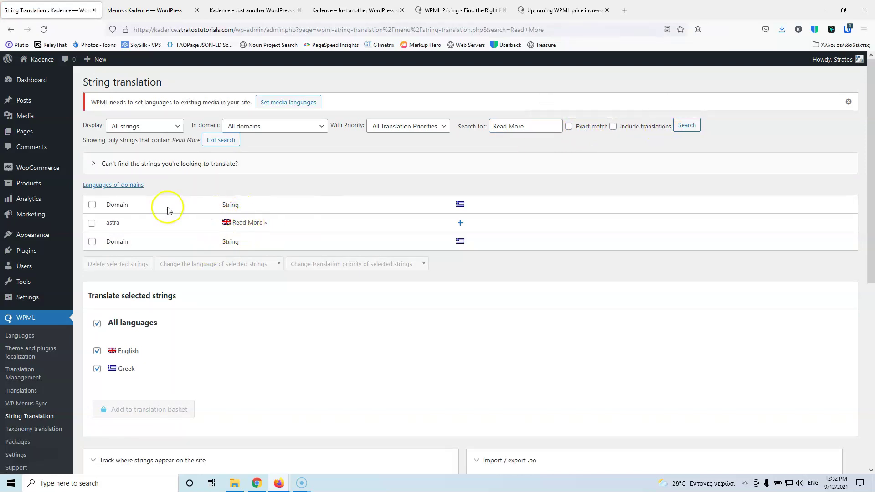
click(119, 223)
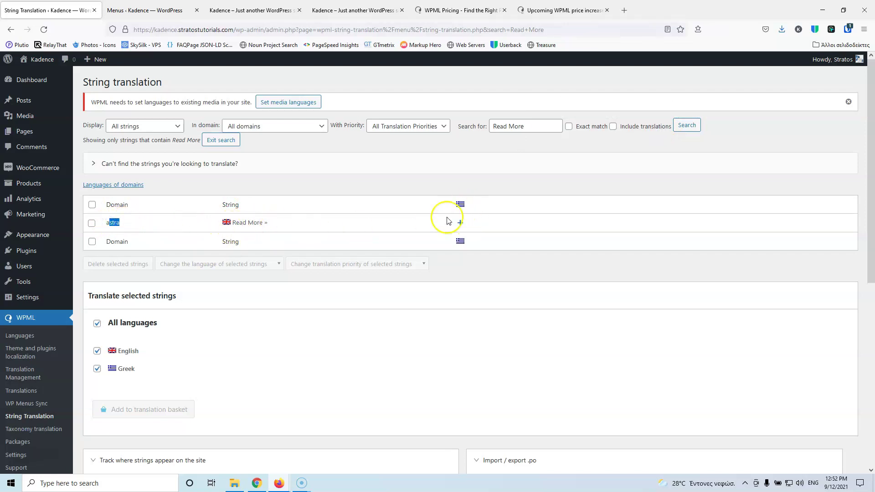
click(460, 223)
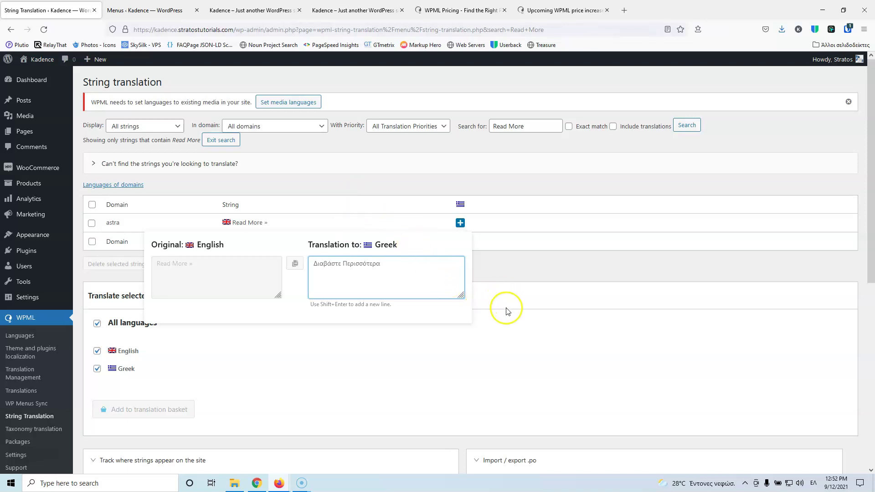
click(468, 347)
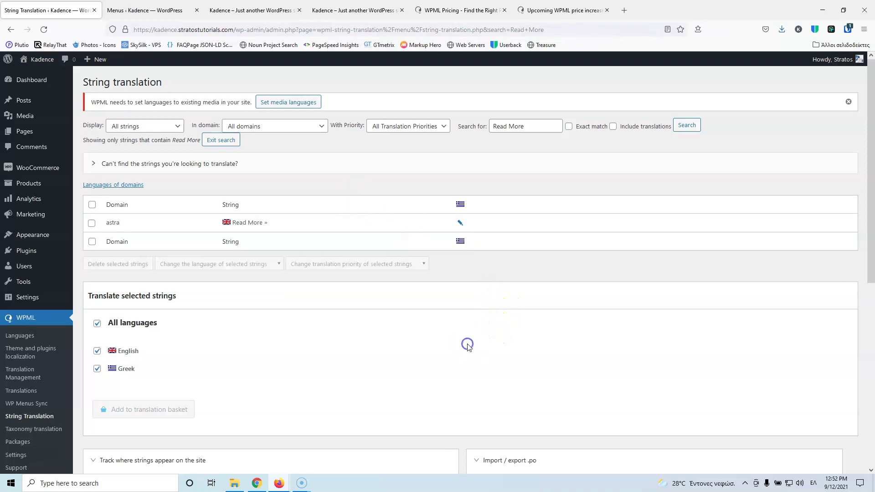
click(460, 223)
click(535, 318)
- Review the string tracking and .po import/export options, and display the Categories taxonomy in Taxonomy translation
scroll(361, 235, down, 6)
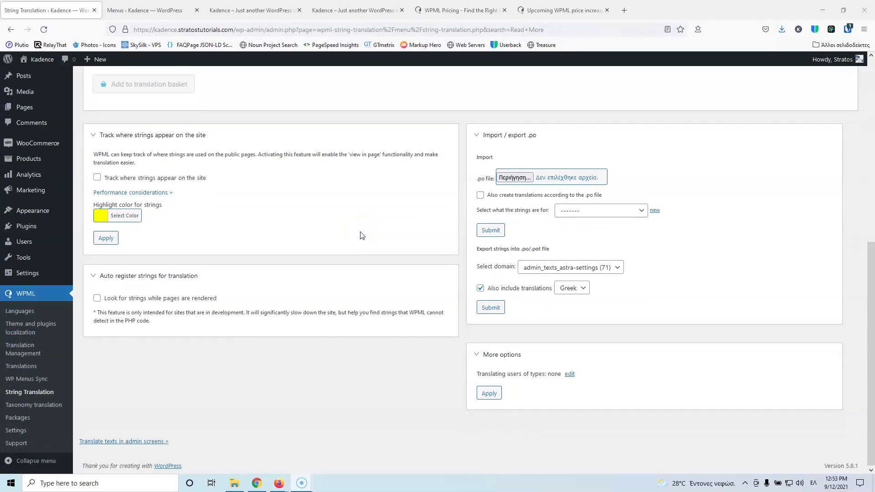
scroll(361, 235, up, 3)
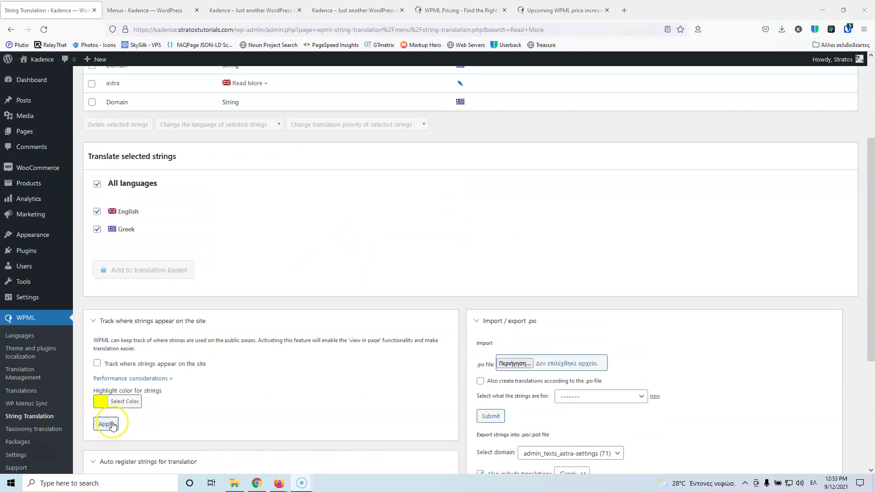
click(34, 430)
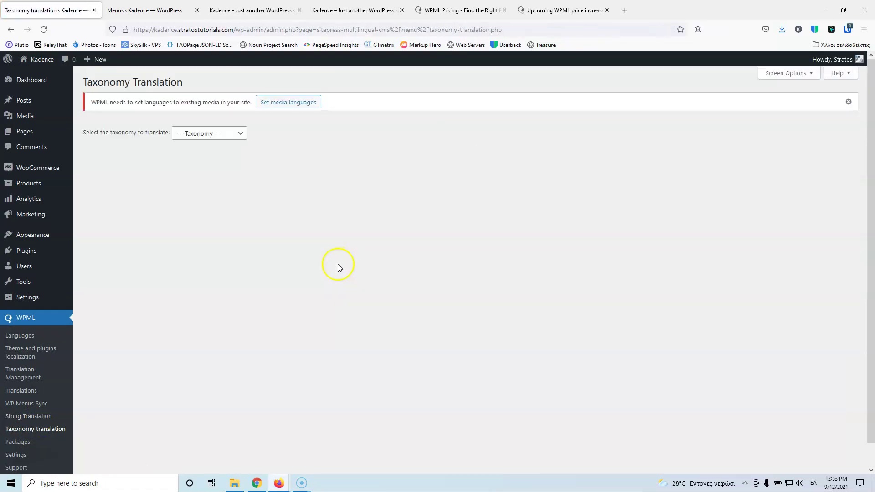
mouse_move(27, 131)
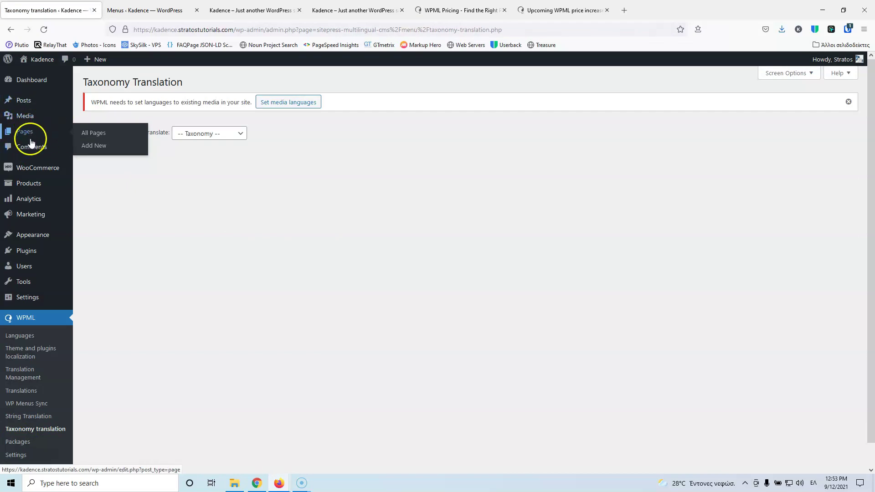
click(227, 137)
click(196, 163)
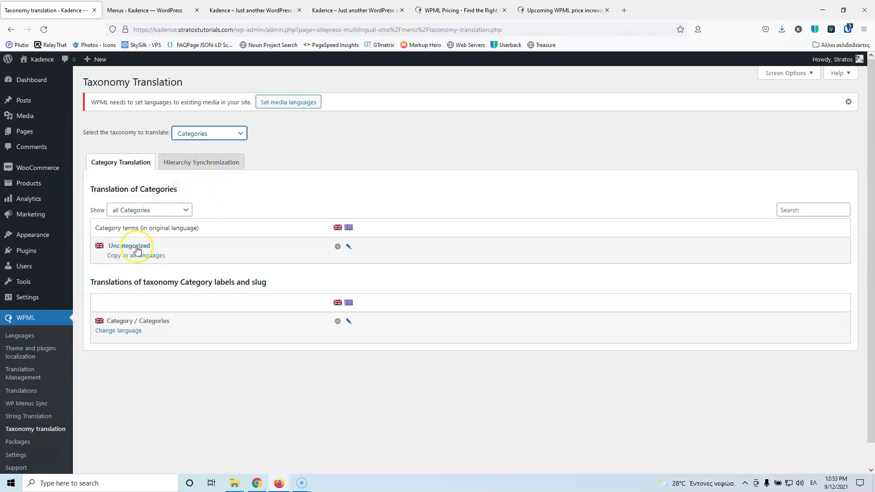
- Open the post categories in a separate browser tab and add an English category named "News"
mouse_move(25, 109)
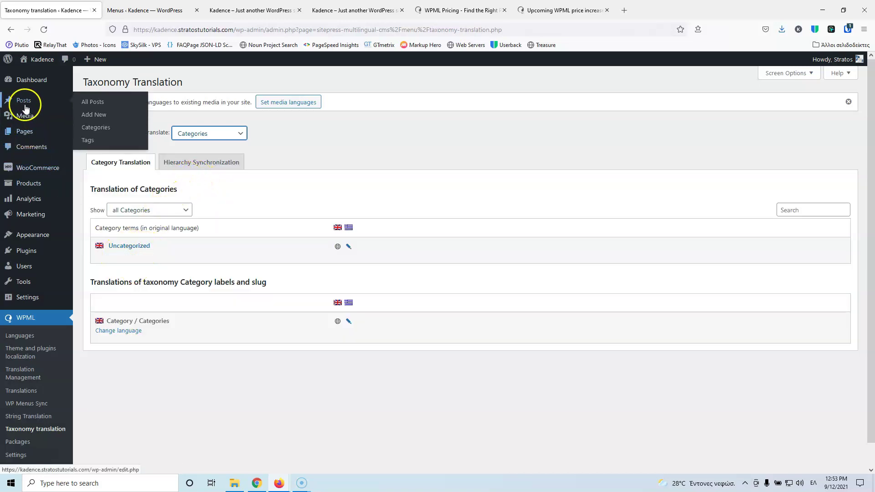
middle_click(93, 127)
click(144, 14)
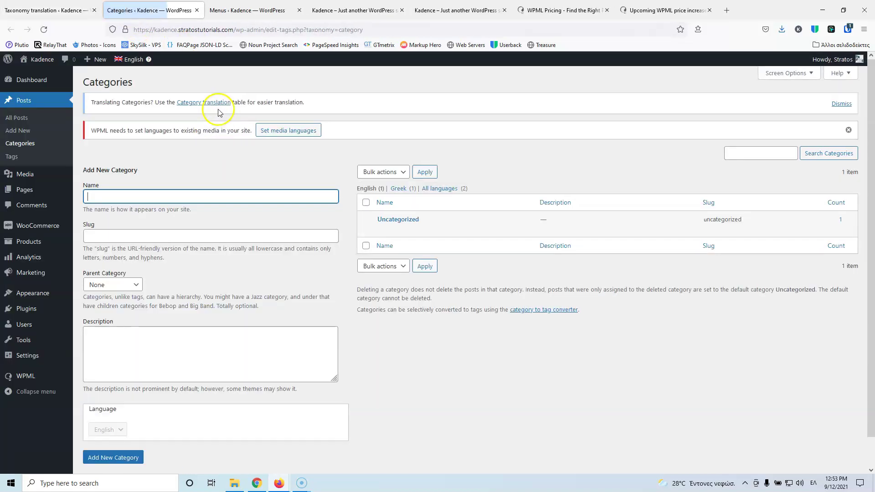
click(179, 198)
text(News)
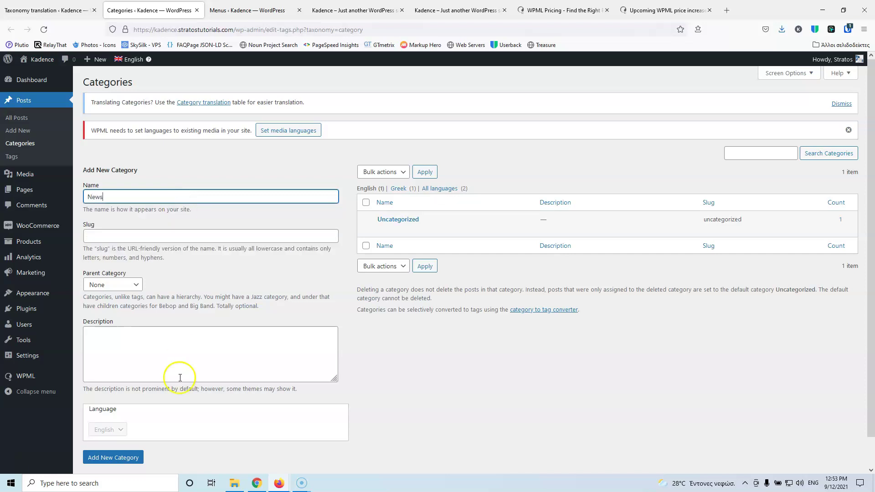
click(116, 459)
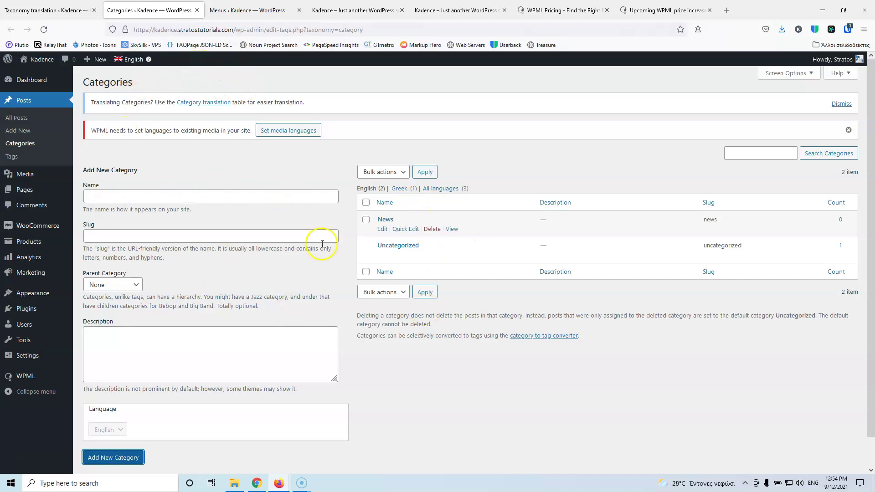
click(388, 224)
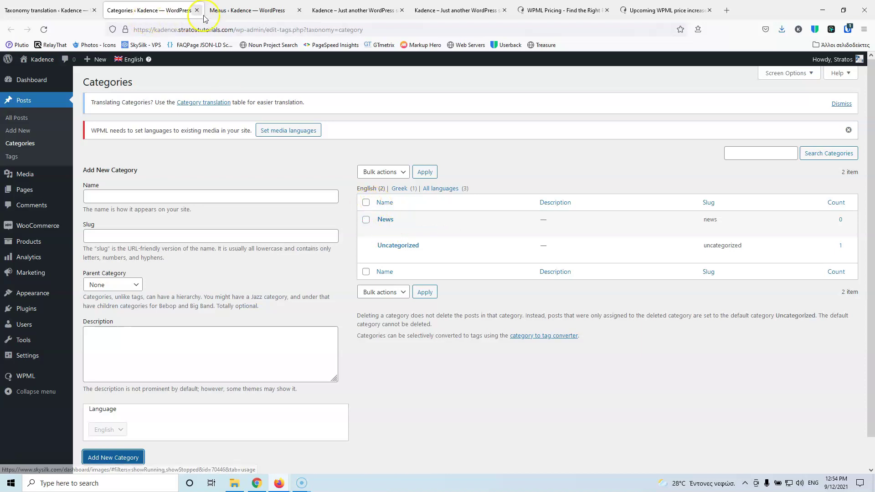
- Reload Taxonomy translation for Categories and save the Greek translation of the News category with name "Νεα" and slug "nea"
click(45, 10)
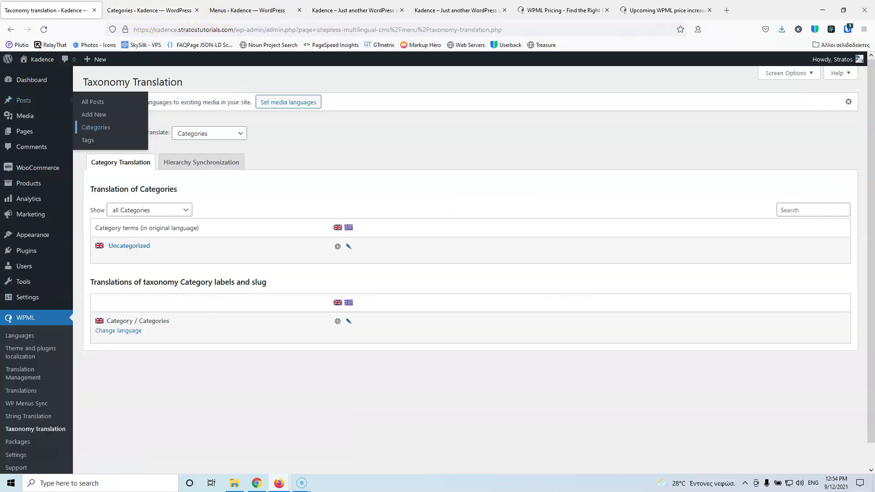
click(44, 31)
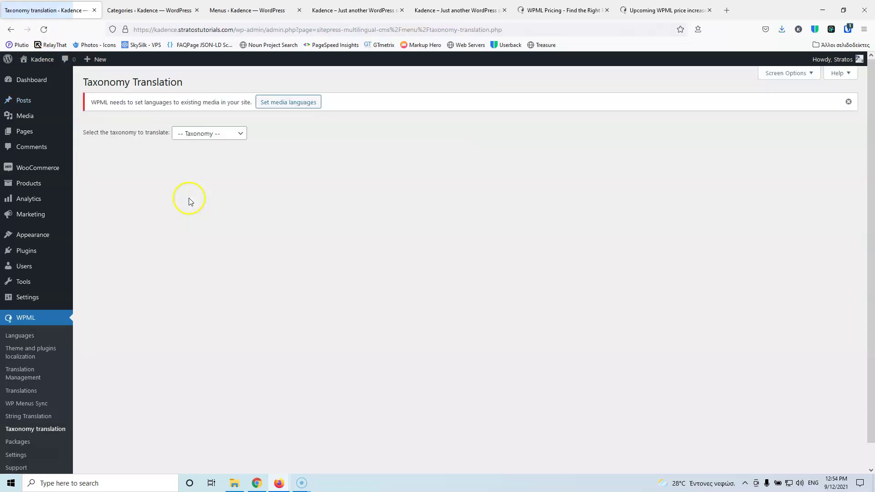
click(219, 137)
click(203, 161)
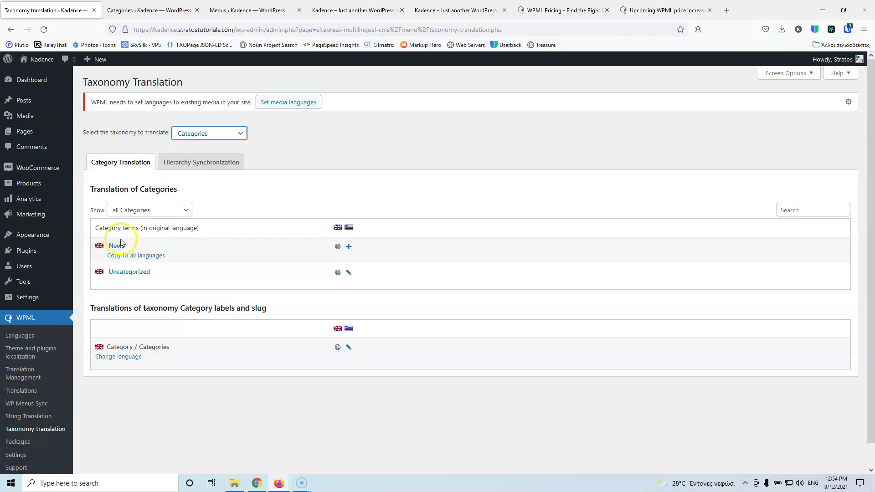
click(349, 247)
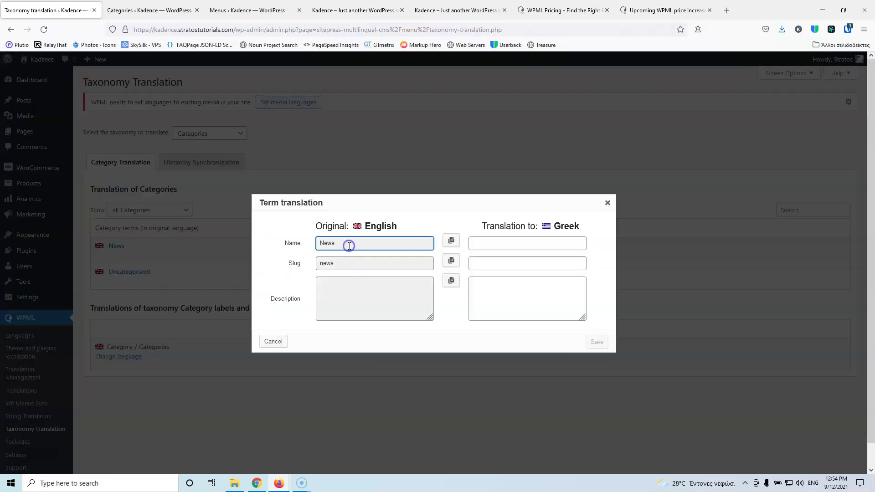
click(481, 244)
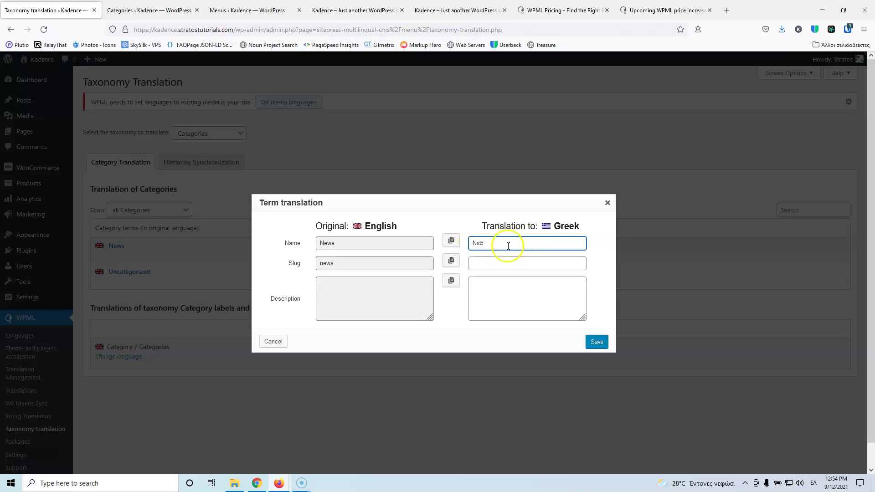
click(551, 264)
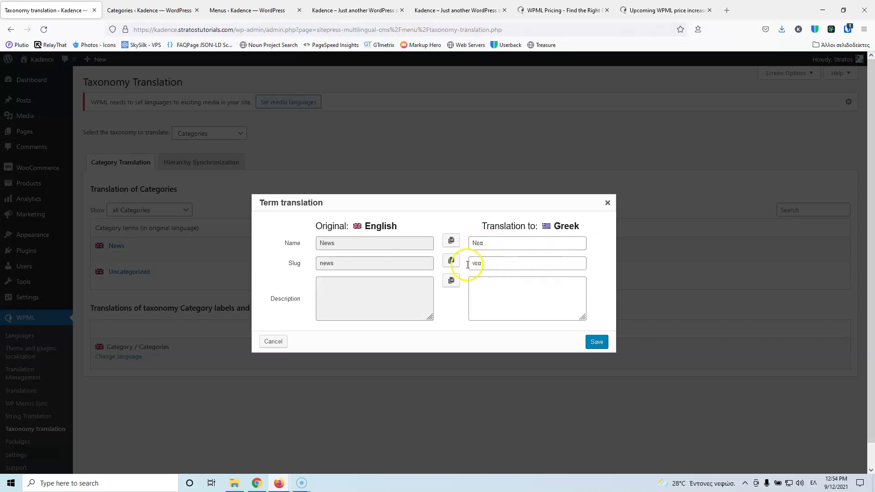
drag(485, 265, 453, 262)
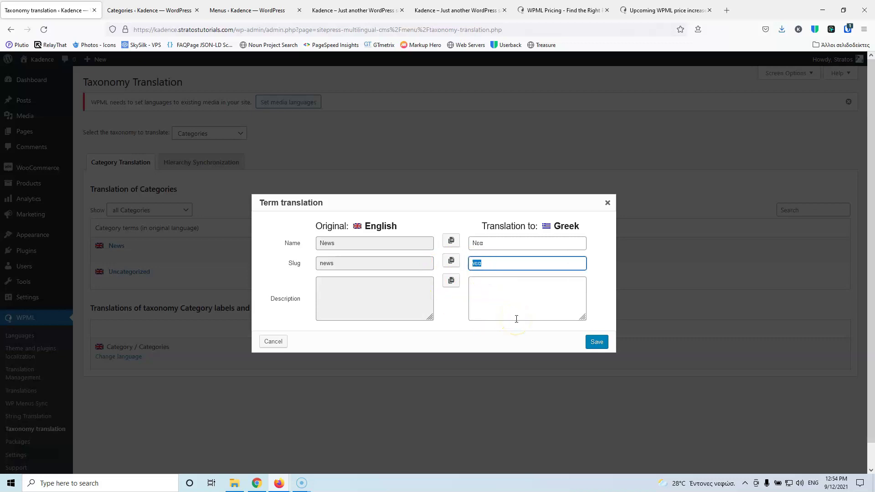
text(nea)
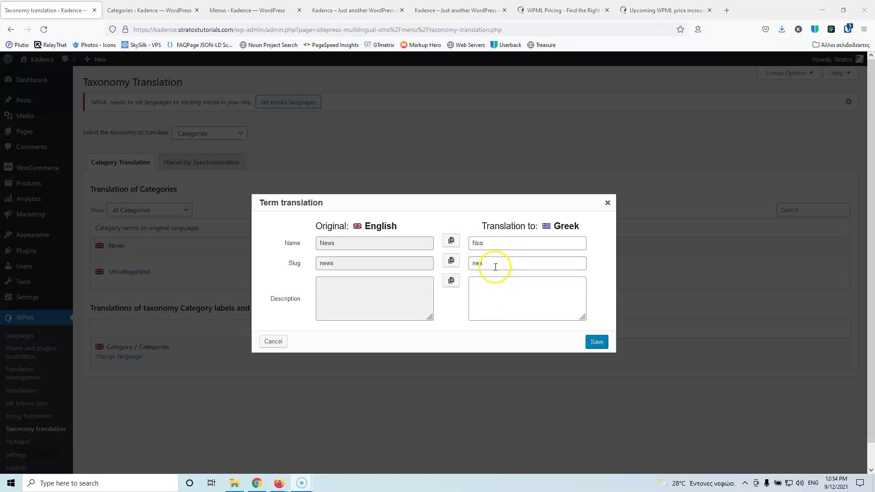
click(597, 342)
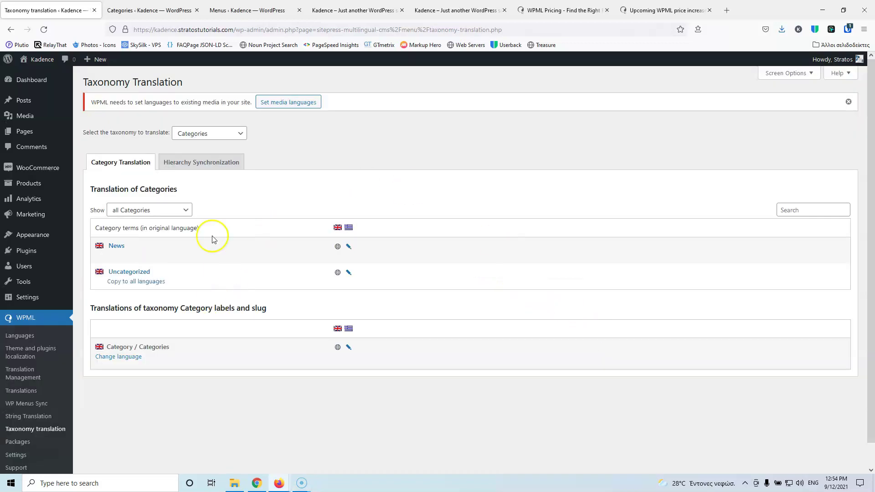
- Reload the post categories list in the other browser tab, open the News category and show its translations
click(162, 9)
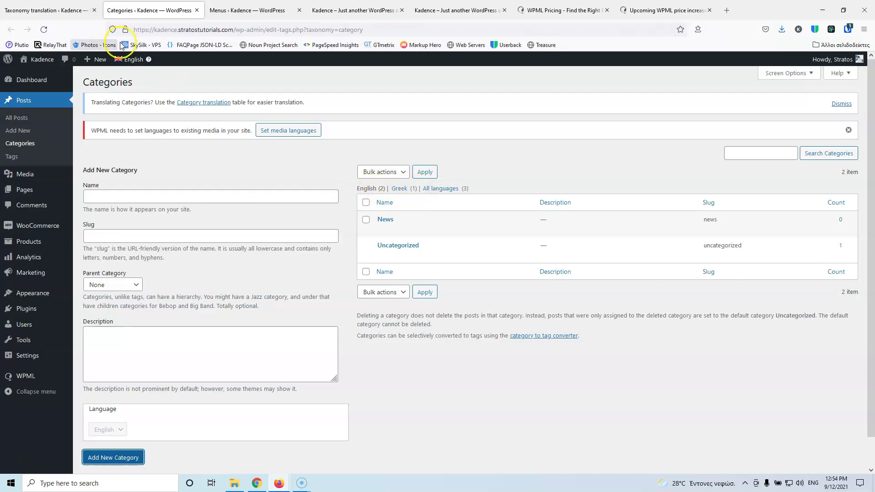
click(44, 30)
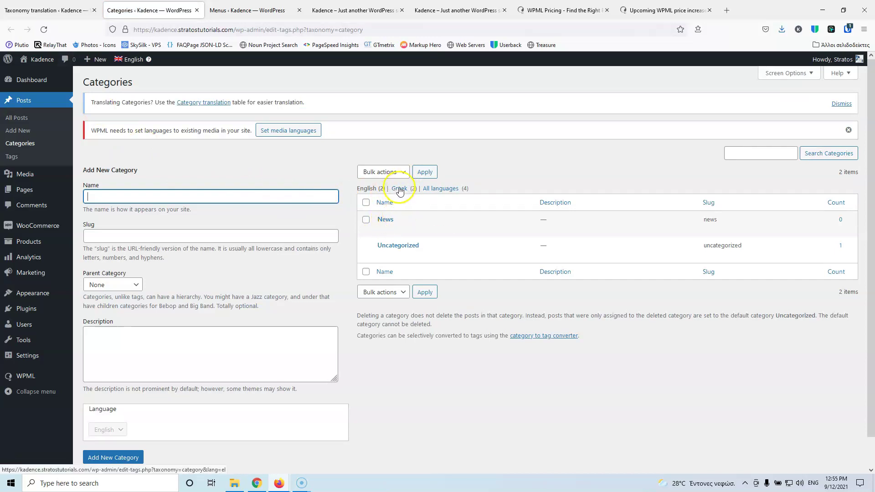
click(385, 221)
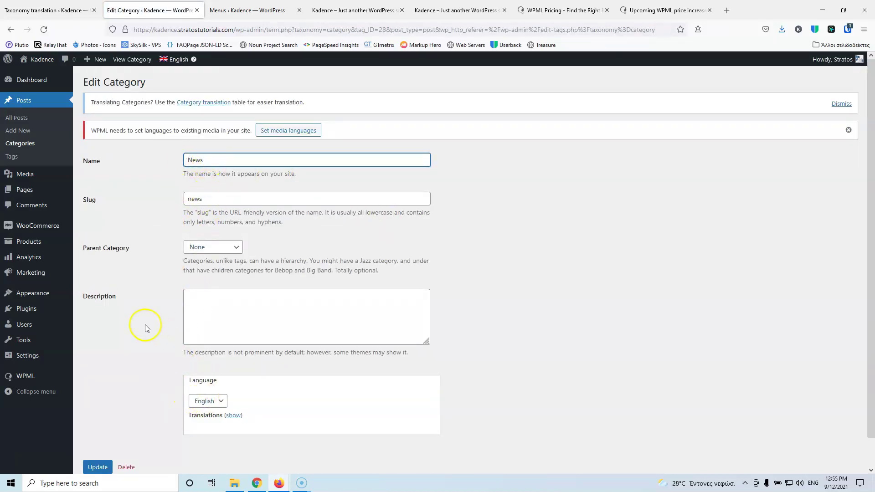
scroll(155, 342, down, 1)
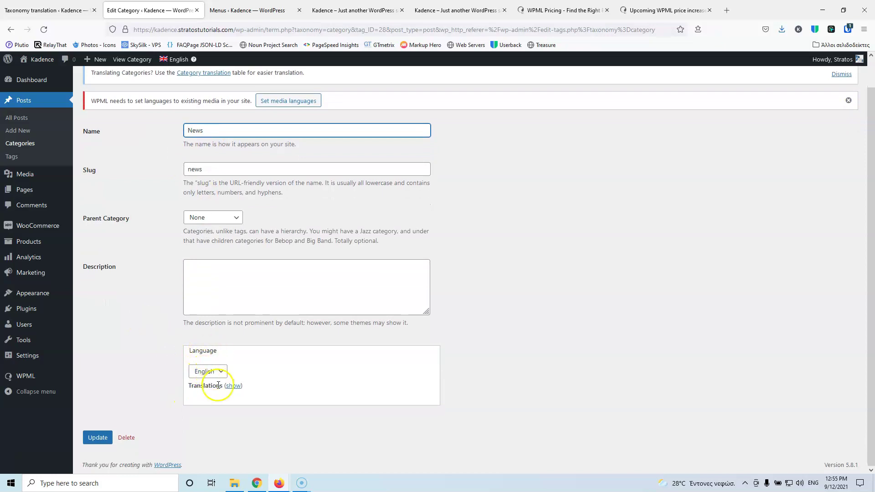
click(232, 386)
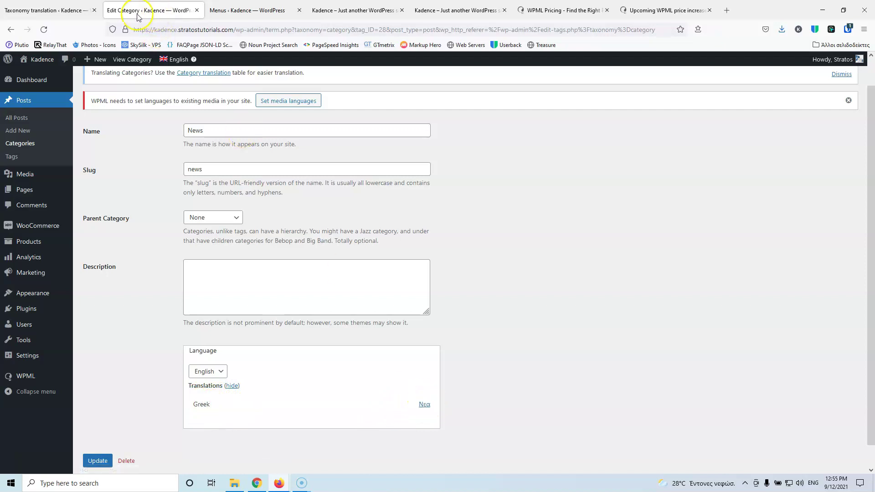
- Return to the Taxonomy translation browser tab and view the hierarchy synchronization of the Categories taxonomy
click(46, 10)
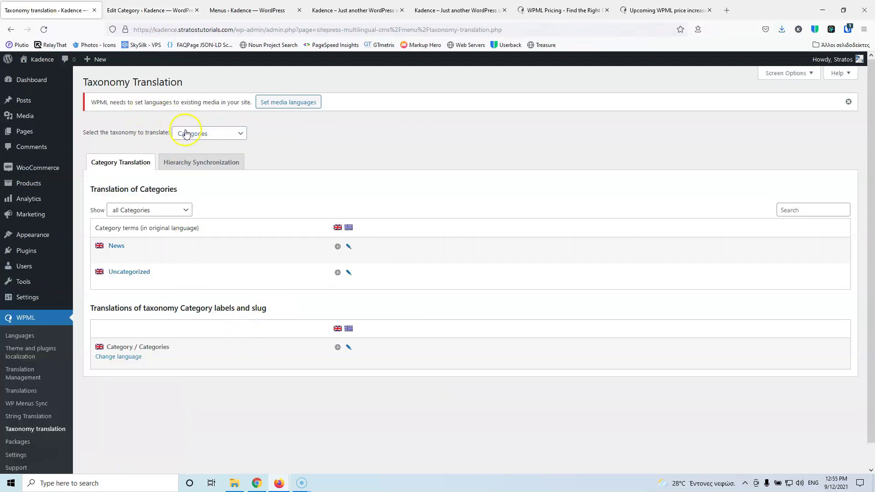
click(200, 137)
click(199, 139)
click(203, 165)
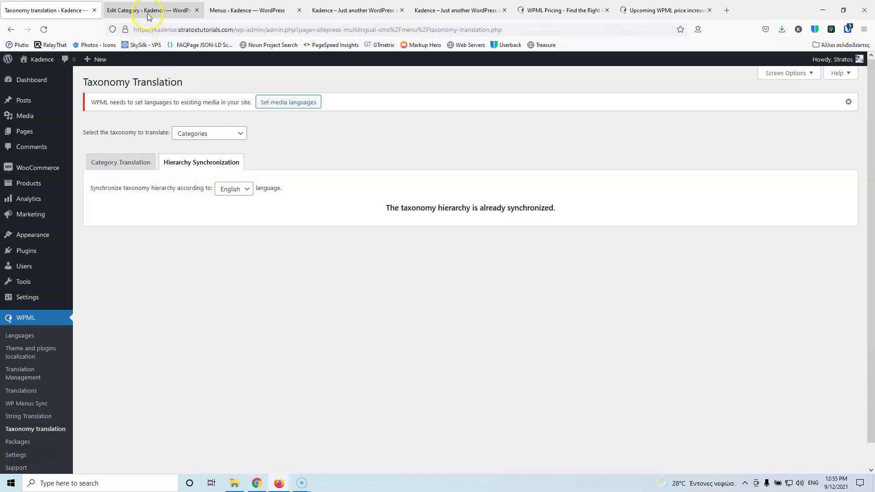
- Display the Tags taxonomy and the Translation Priorities taxonomy to review their translatable terms and labels
click(200, 134)
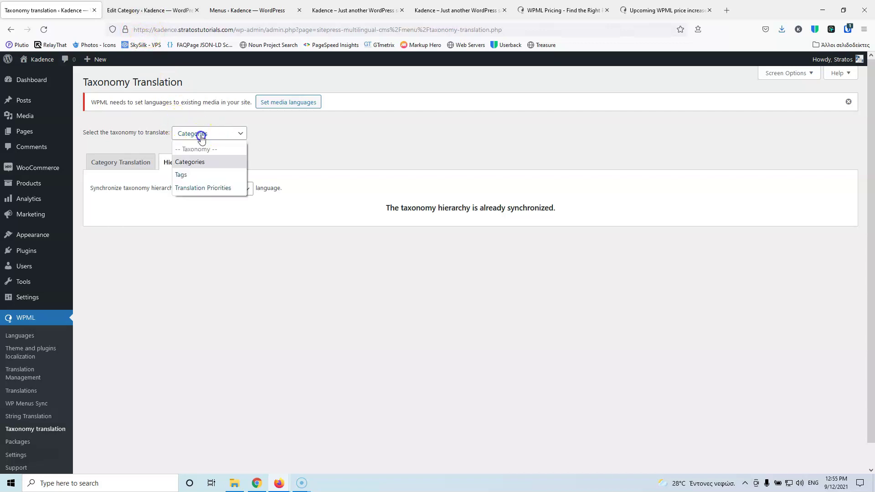
click(193, 175)
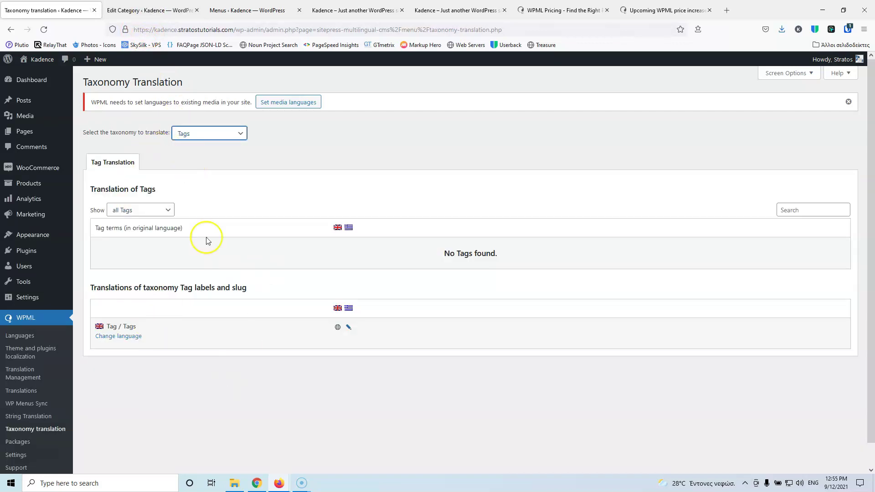
click(209, 135)
click(199, 196)
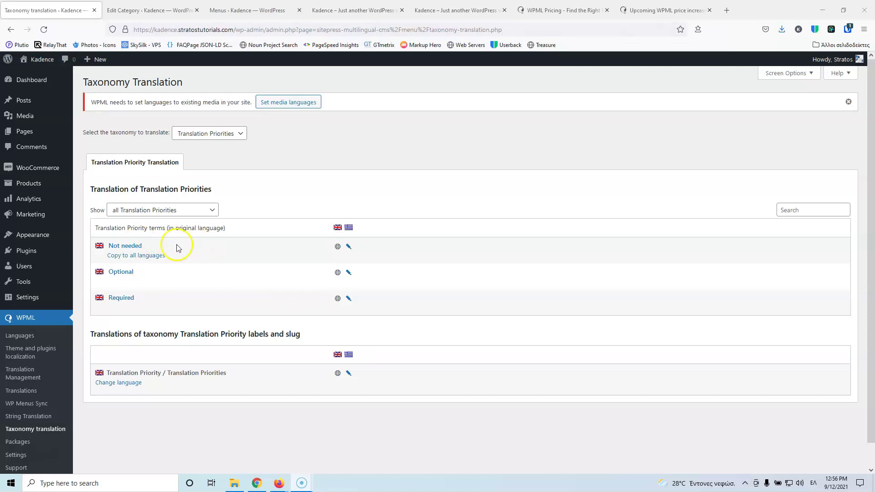
scroll(111, 364, down, 2)
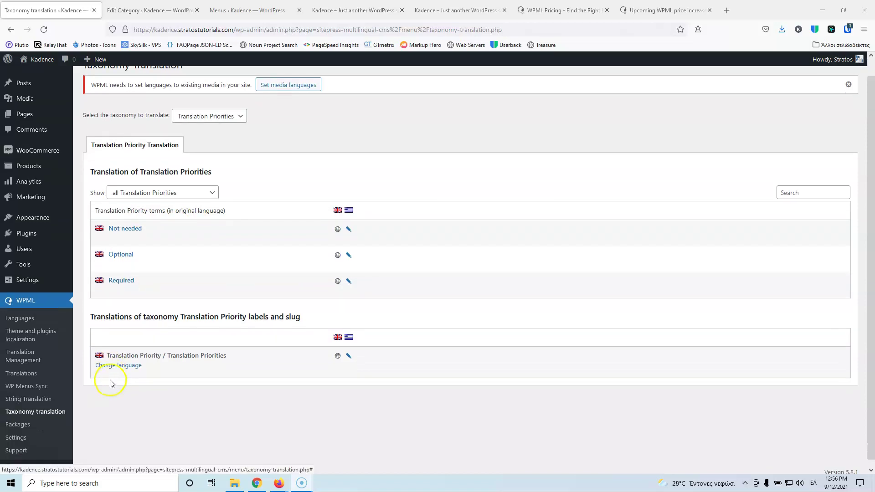
- Open WPML's Package Management and display only the packages of the Block kind
click(11, 418)
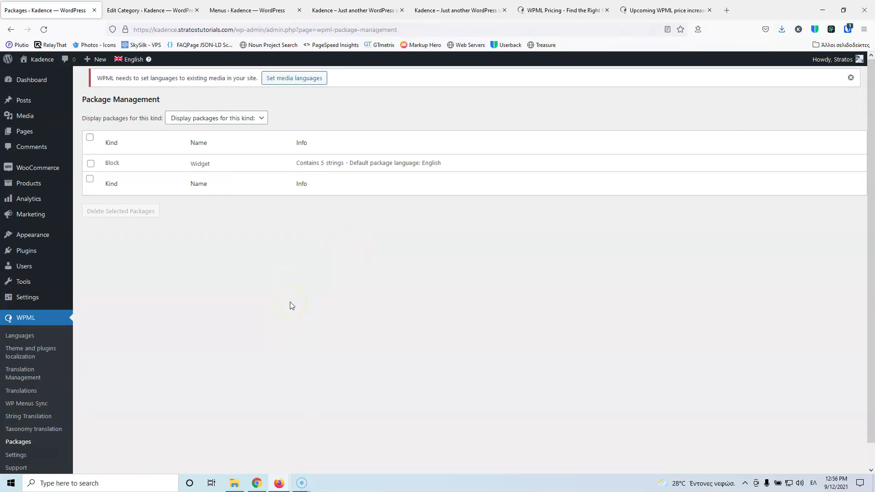
click(222, 120)
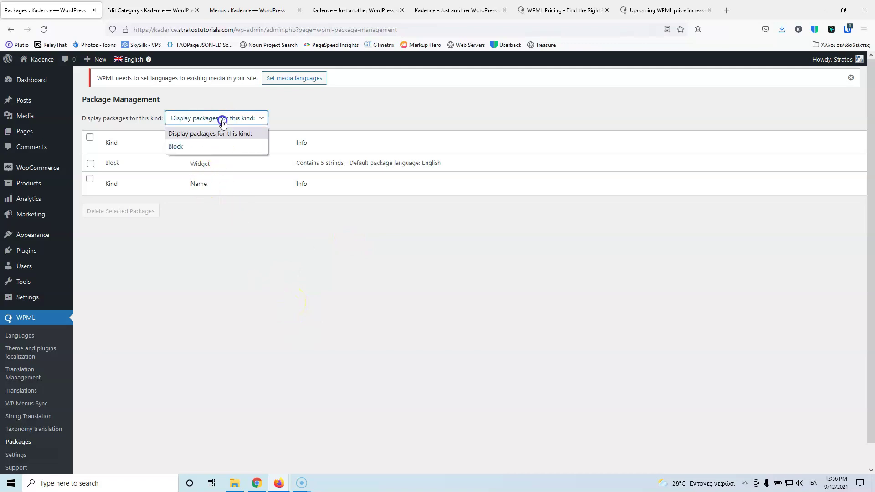
click(215, 146)
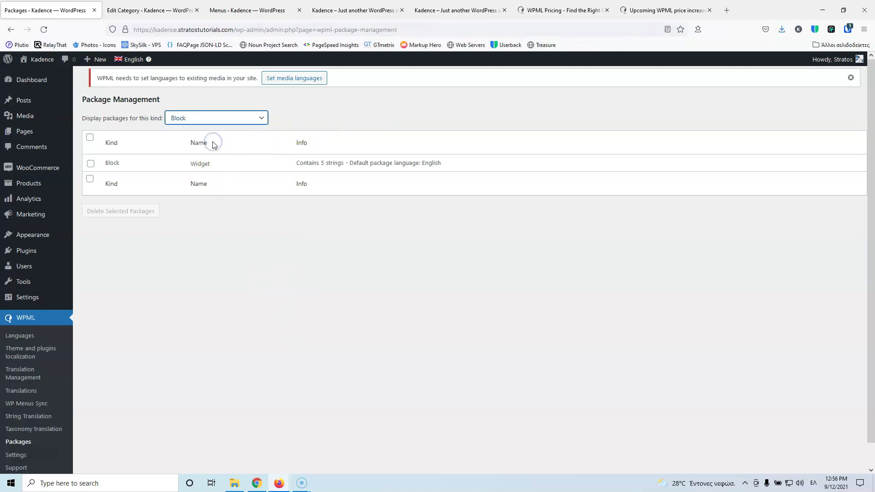
click(111, 364)
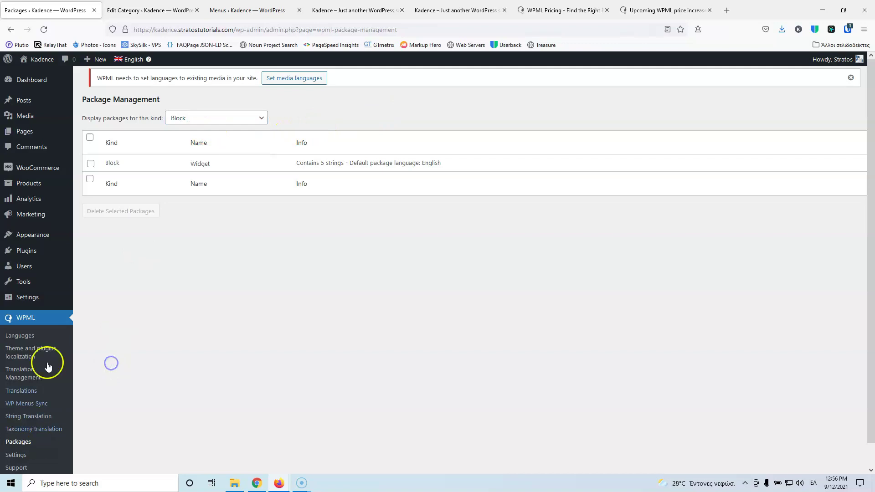
- Open the WPML settings and review the translation editor, taxonomy, translators help, and posts and pages synchronization options
click(12, 432)
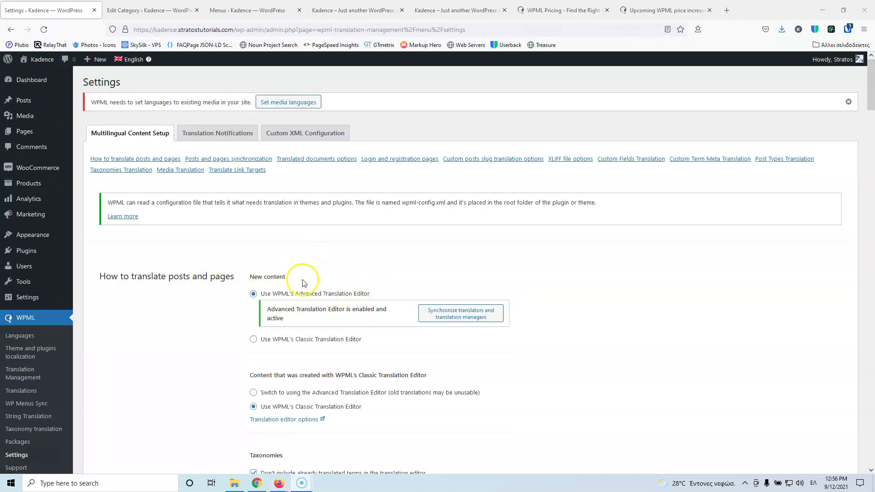
scroll(195, 310, down, 3)
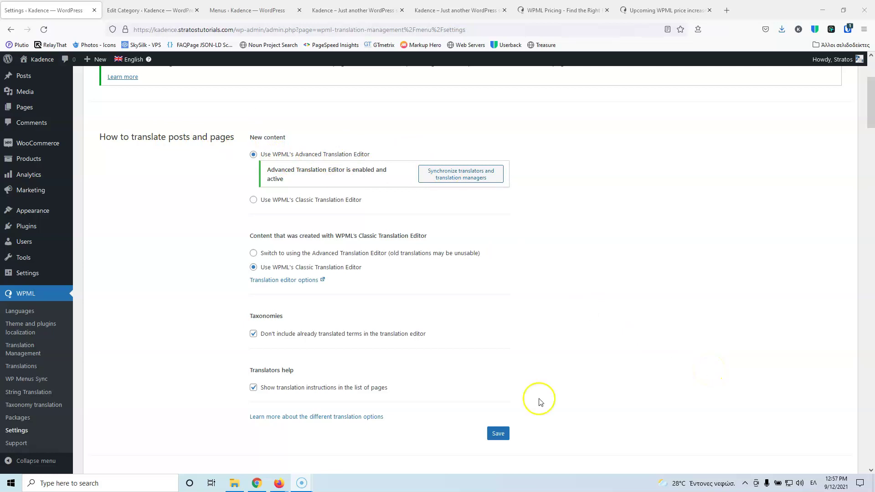
scroll(391, 371, down, 3)
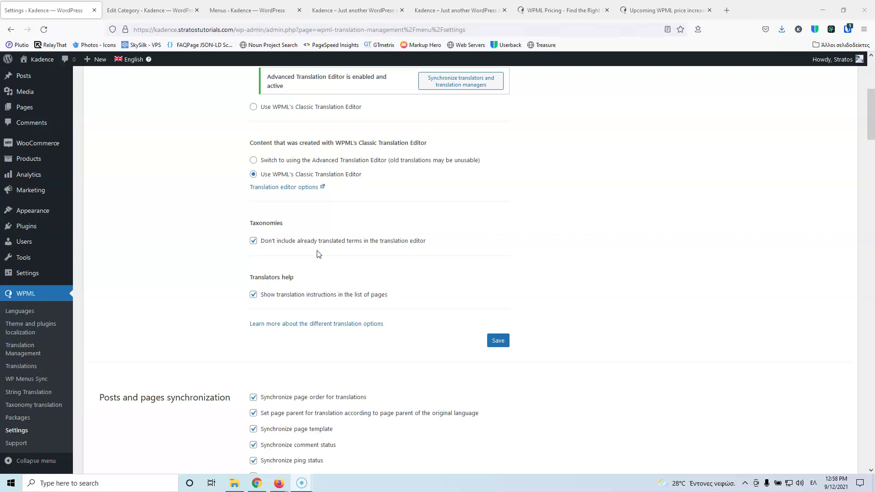
scroll(251, 292, down, 2)
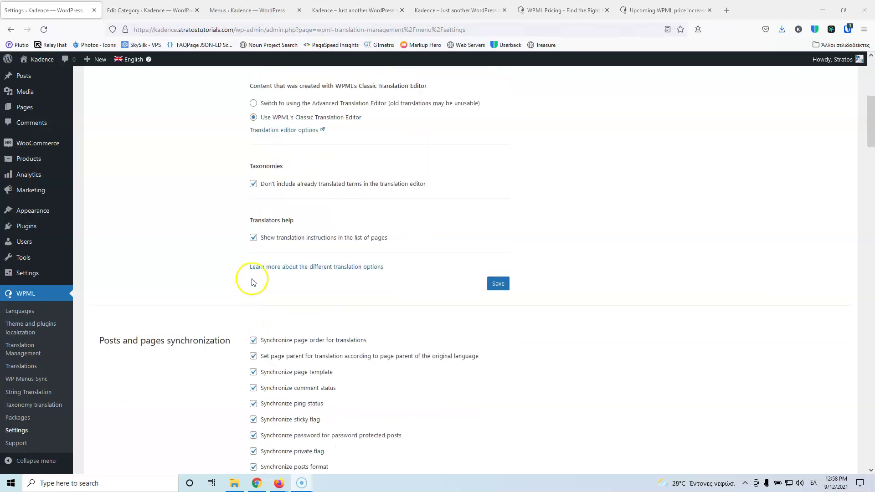
scroll(199, 232, down, 3)
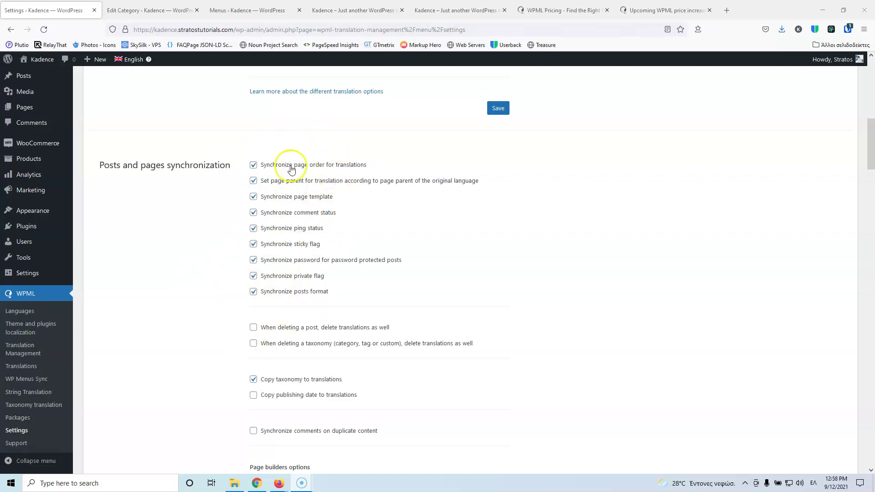
scroll(266, 228, down, 3)
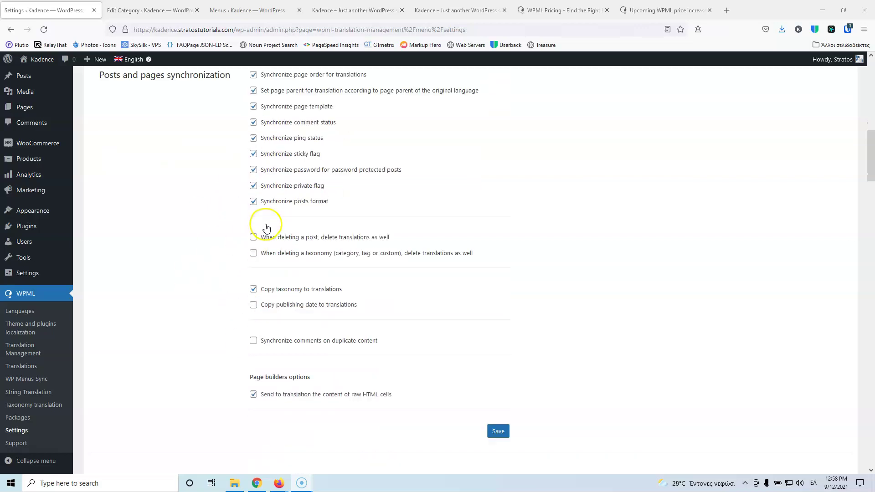
scroll(268, 229, up, 2)
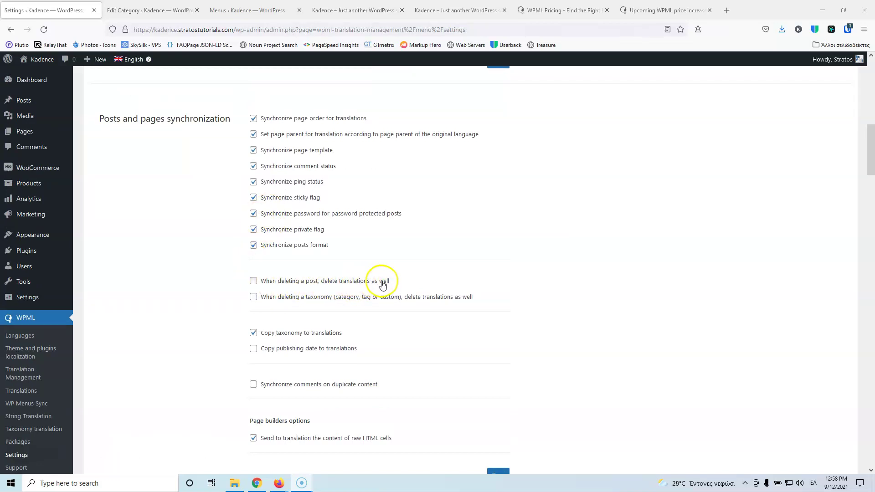
- Enable deleting translations along with posts and taxonomies, enable copying the publishing date to translations, and save the synchronization settings
click(257, 282)
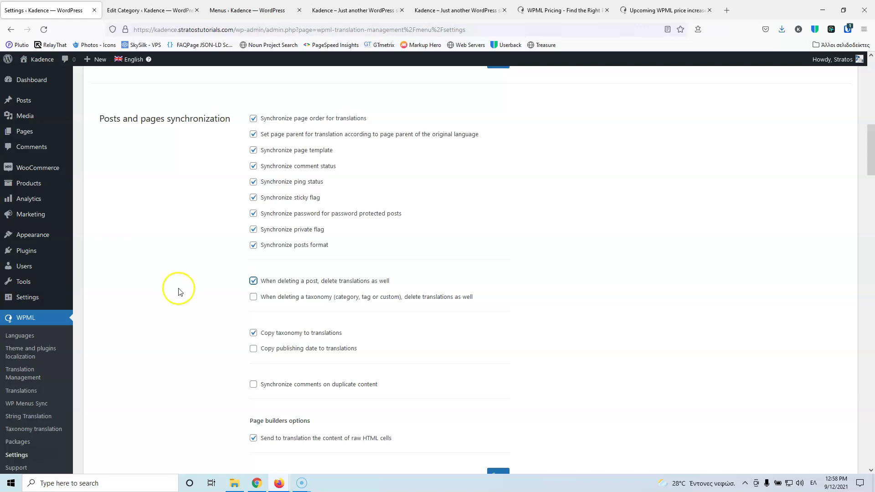
scroll(175, 289, down, 1)
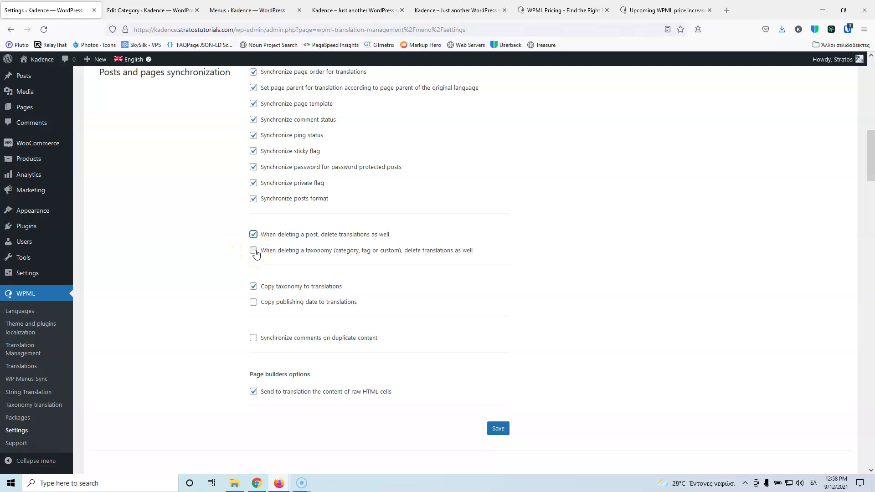
click(255, 252)
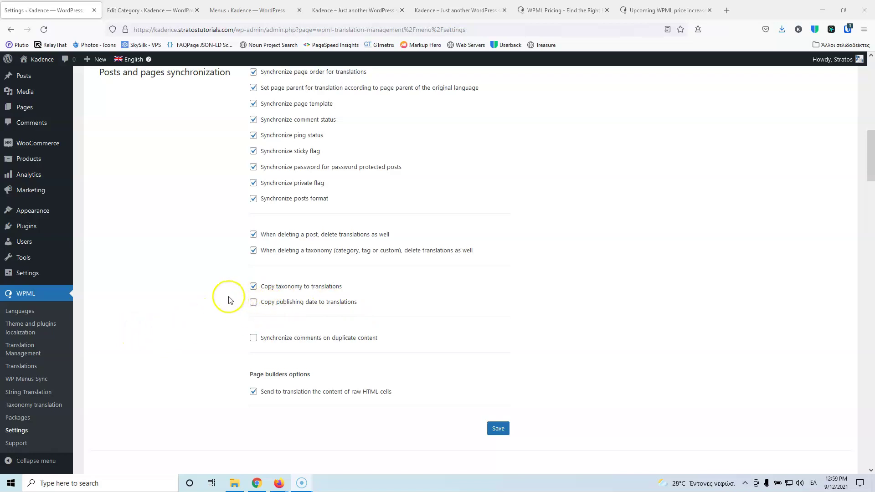
click(253, 302)
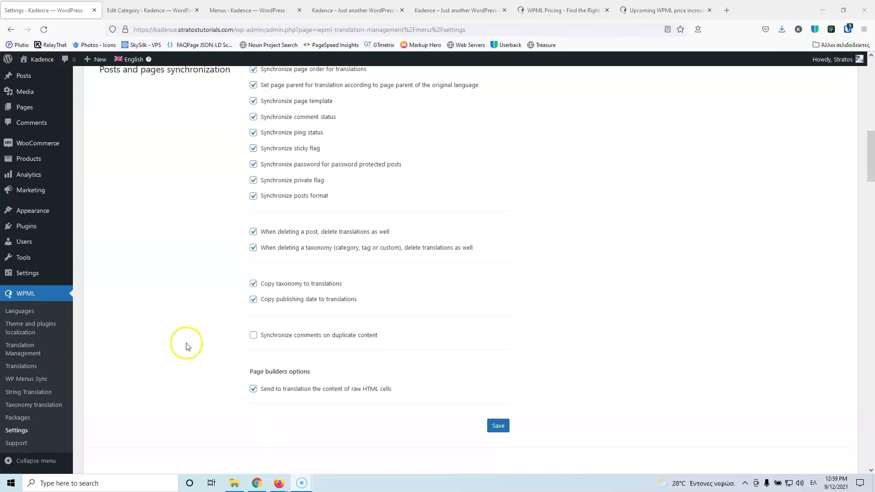
scroll(194, 344, down, 2)
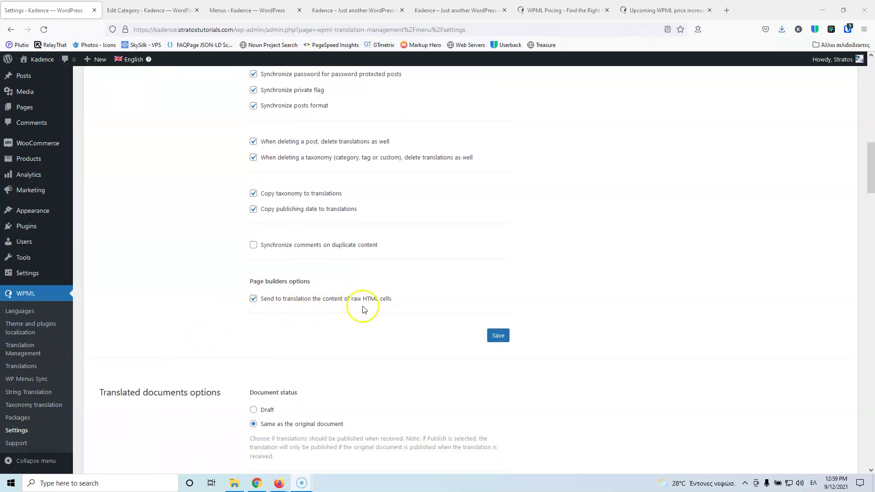
scroll(216, 298, down, 1)
scroll(215, 298, down, 1)
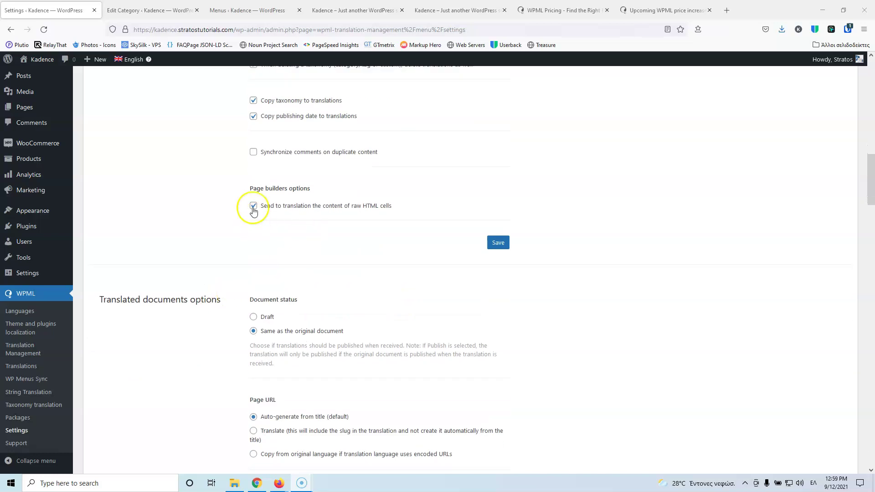
click(492, 246)
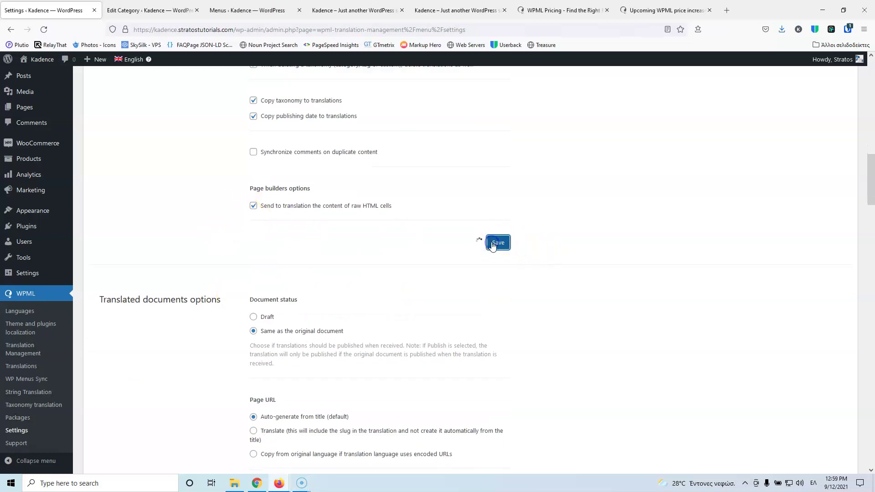
- Review the document status and page URL choices in the translated documents options
scroll(347, 235, down, 3)
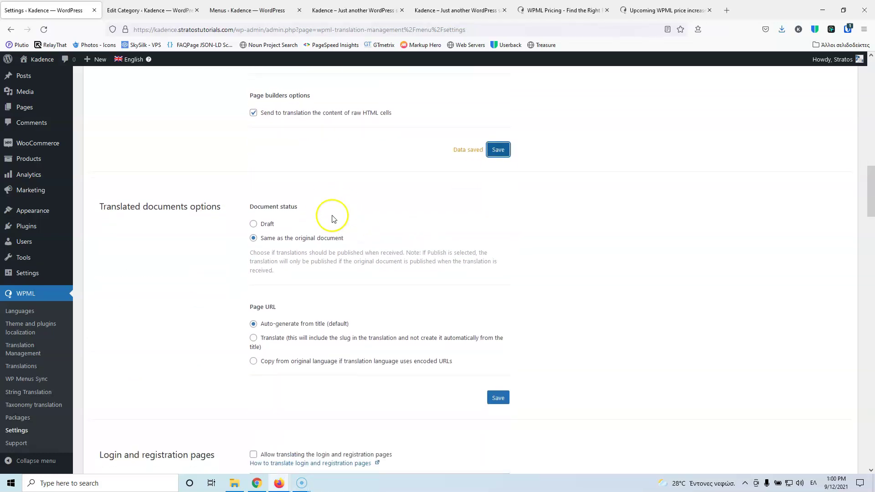
scroll(196, 220, down, 1)
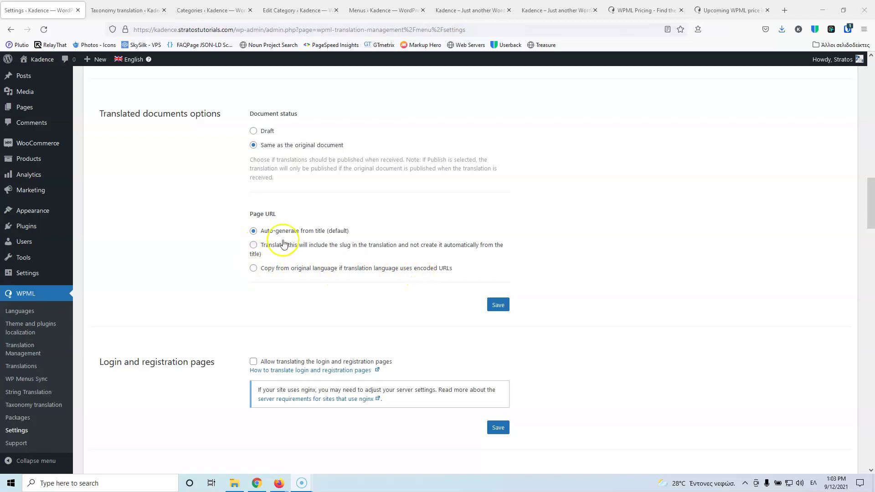
- Try the Translate option for the translated documents' Page URL, and restore Auto-generate from title (default)
click(253, 246)
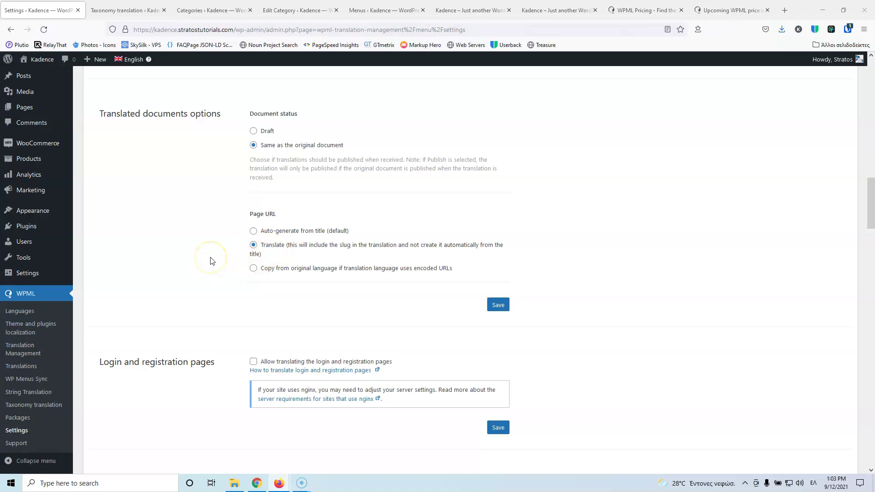
click(254, 232)
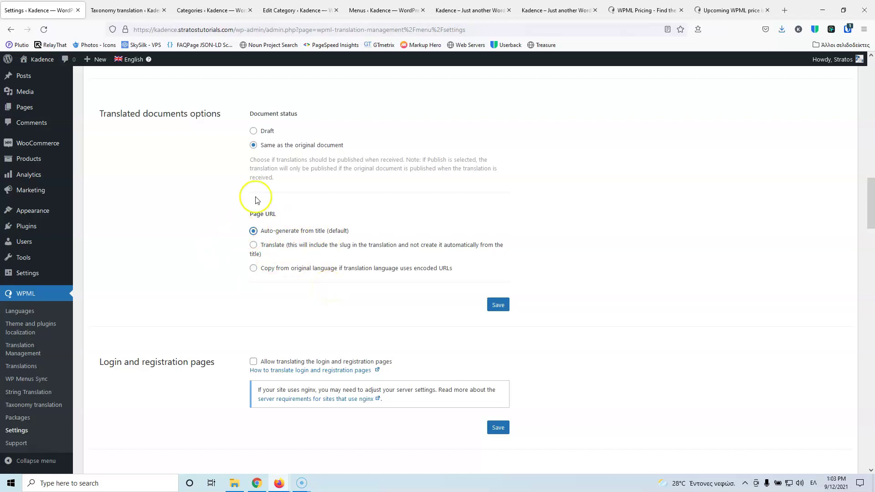
- Examine the login and registration pages, slug translations, XLIFF file options and Custom Fields Translation settings
scroll(143, 309, down, 3)
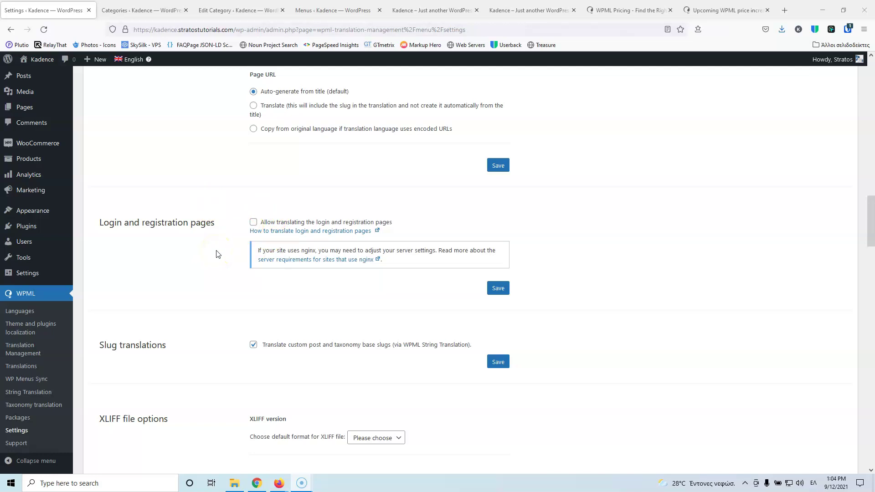
scroll(216, 254, down, 3)
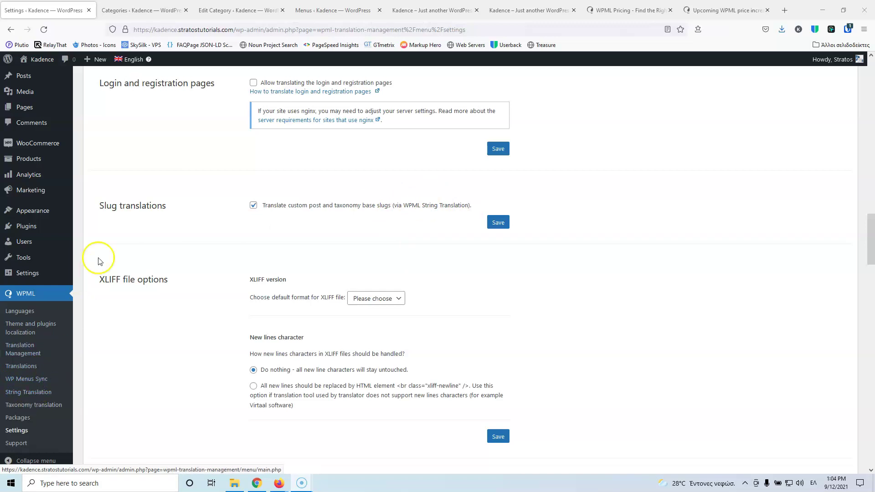
scroll(122, 283, down, 2)
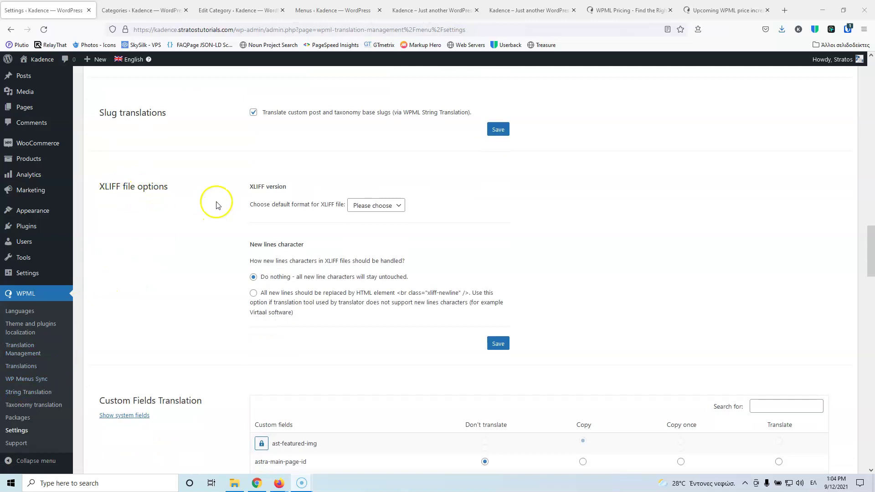
scroll(215, 203, down, 6)
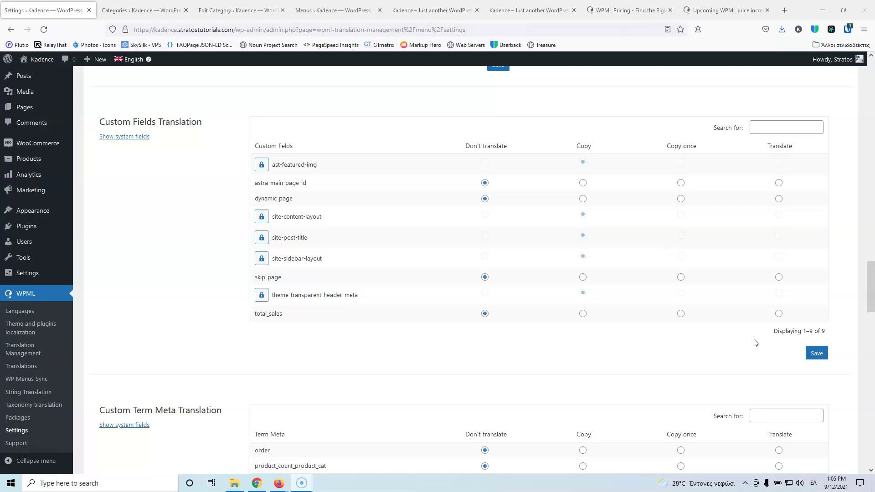
- Open the list of all posts in a separate browser tab to view it, and return to the WPML settings
mouse_move(27, 79)
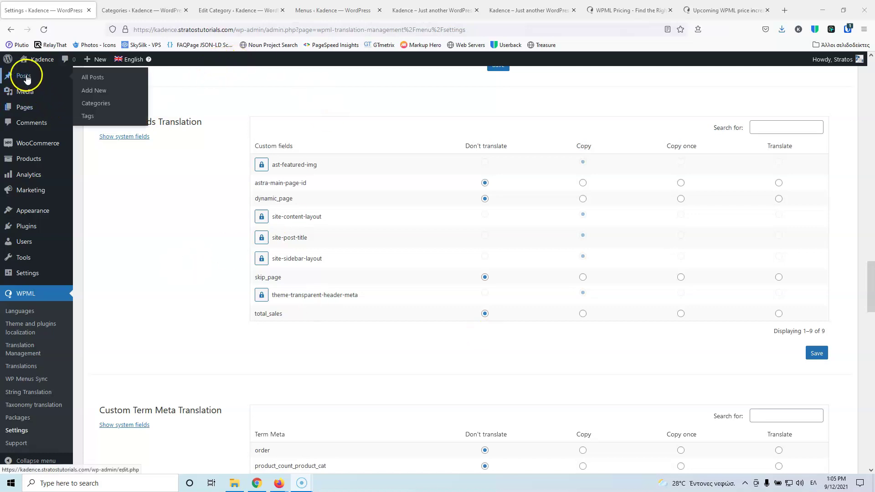
middle_click(91, 78)
click(128, 10)
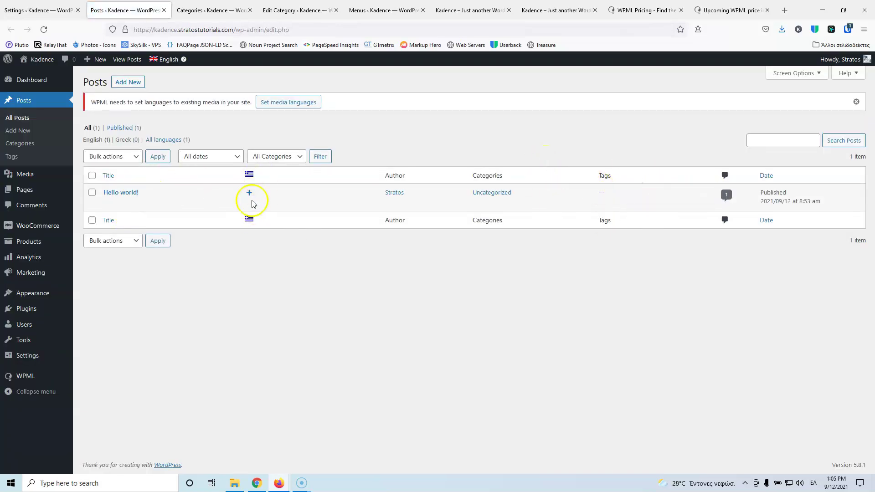
key(ctrl+shift+Tab)
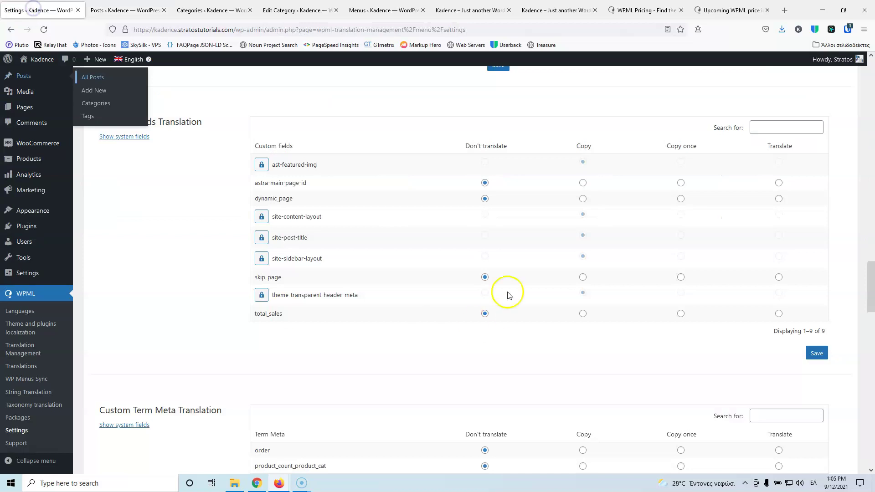
click(530, 348)
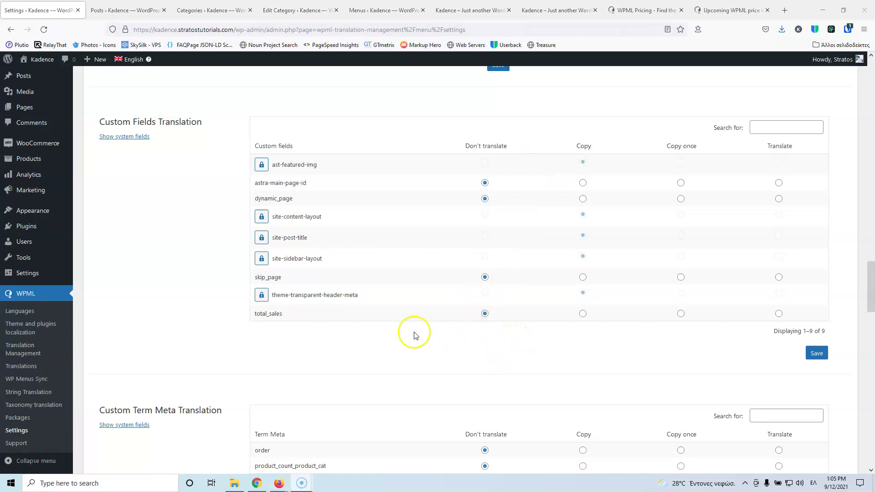
- Examine the Custom Term Meta Translation and Post Types Translation settings, comparing the translatable options for each post type
scroll(414, 332, down, 5)
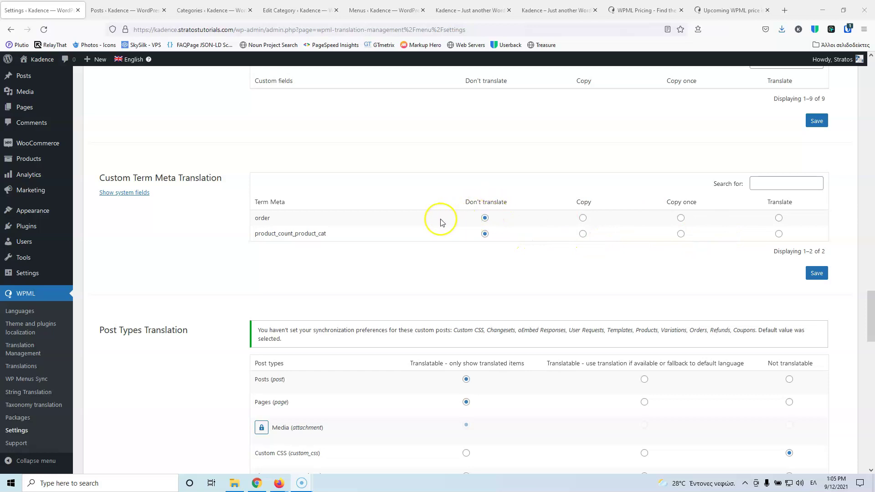
scroll(302, 269, down, 4)
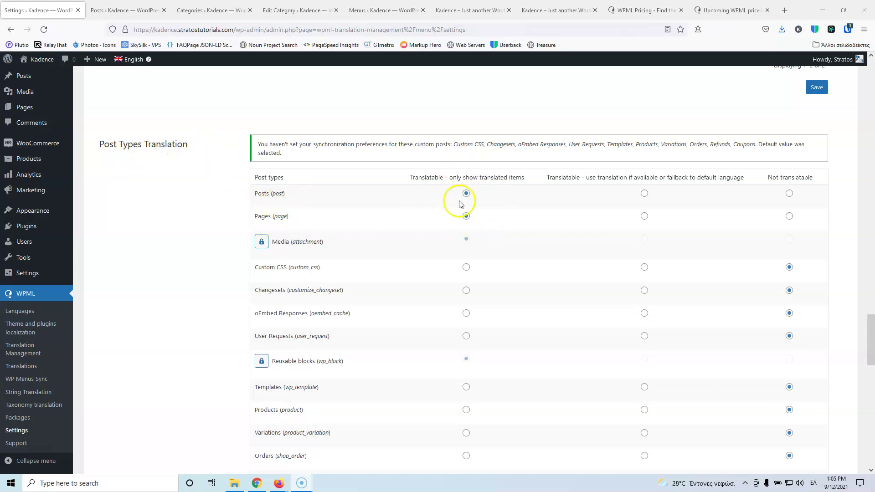
scroll(465, 198, down, 2)
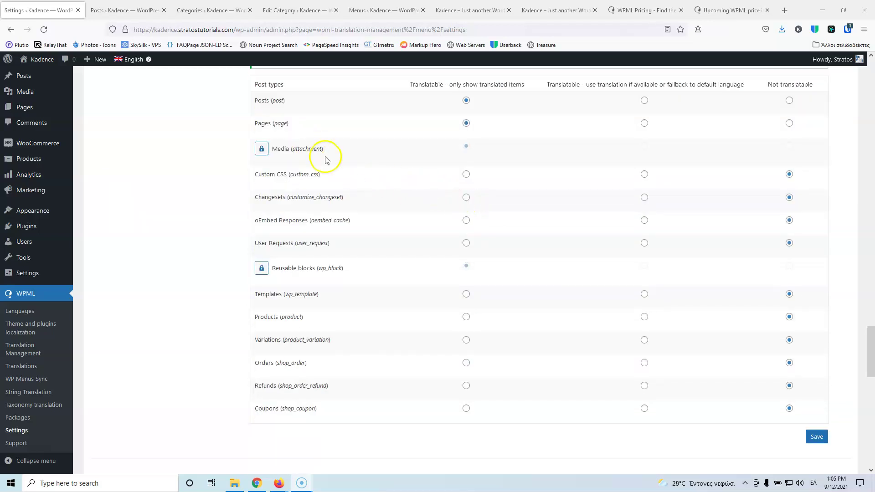
scroll(330, 154, up, 2)
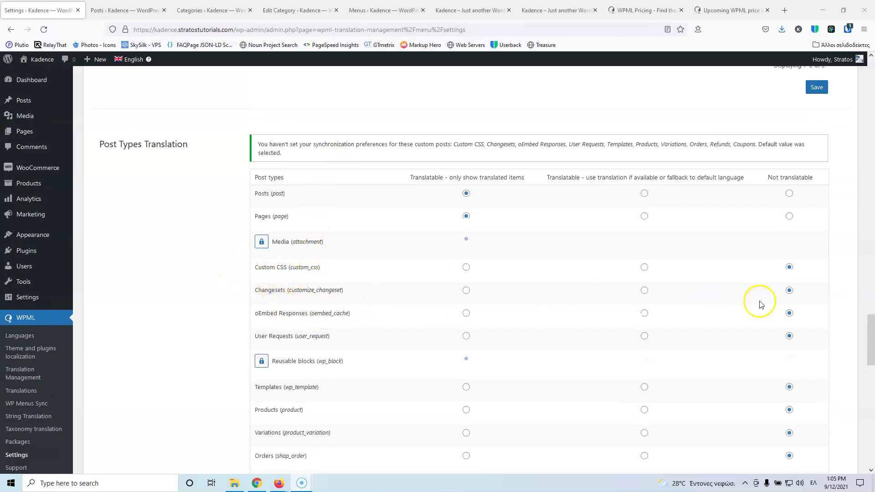
scroll(802, 319, down, 3)
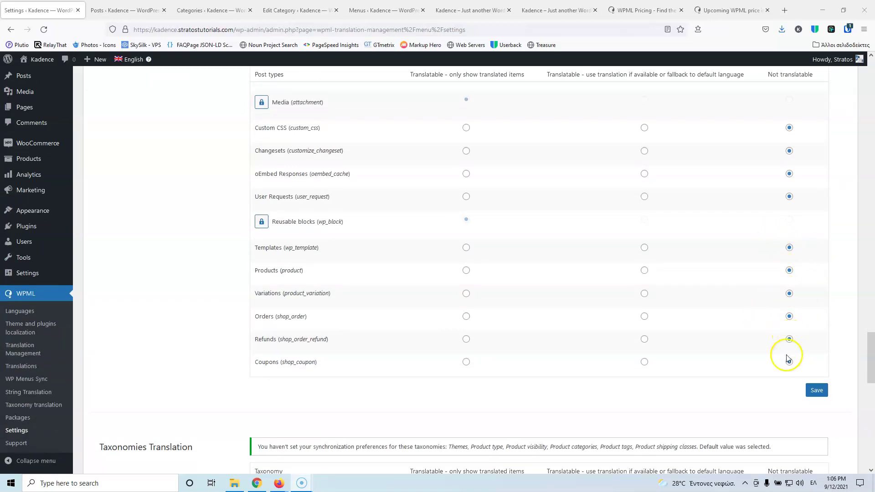
scroll(795, 348, up, 2)
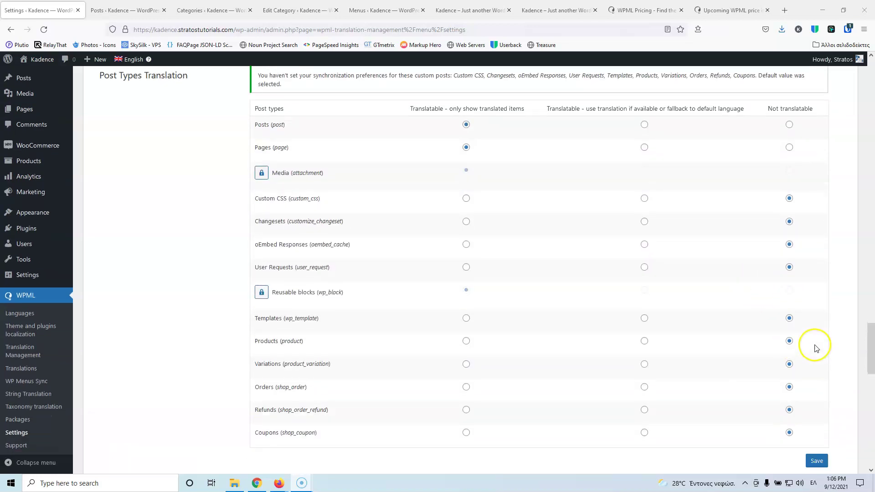
scroll(816, 349, down, 2)
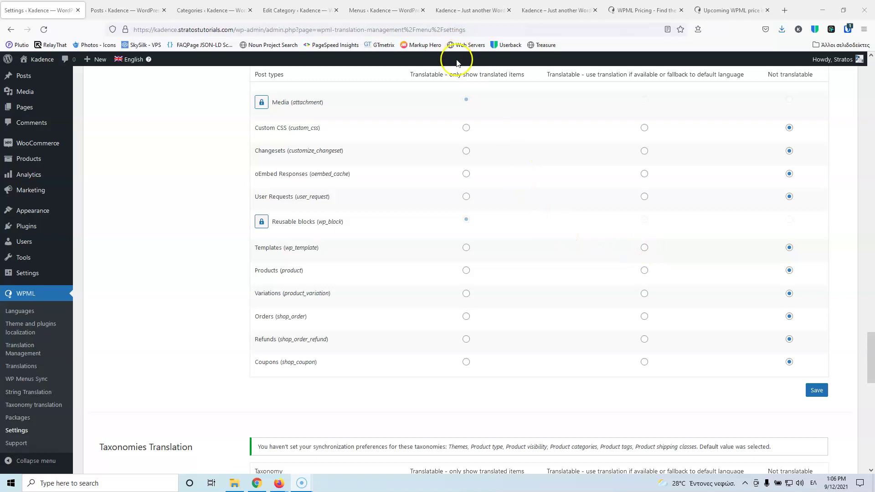
scroll(541, 135, up, 1)
scroll(541, 135, up, 5)
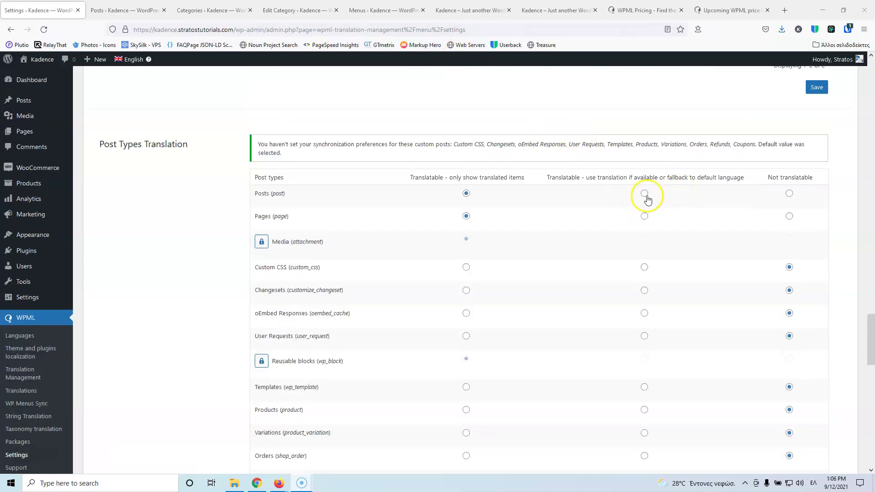
scroll(644, 198, down, 4)
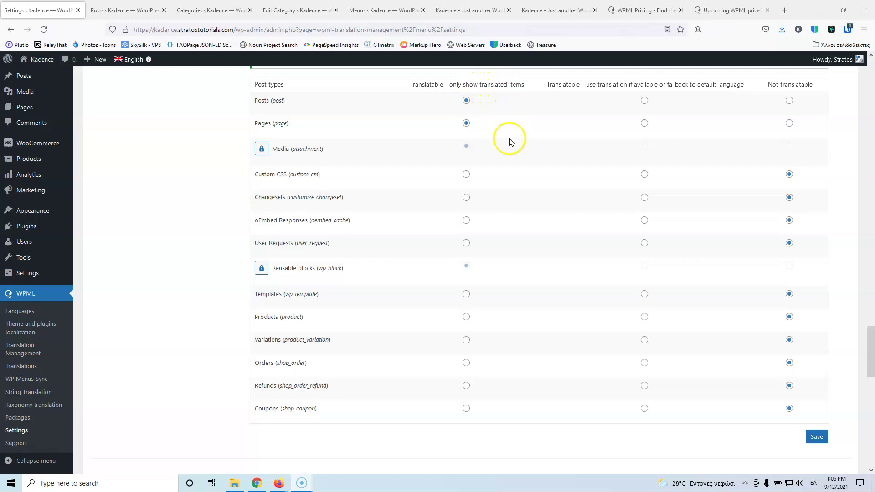
- Examine the Taxonomies Translation, Translate Link Targets and Media Translation settings, and check the media languages notice above the settings
scroll(510, 141, down, 8)
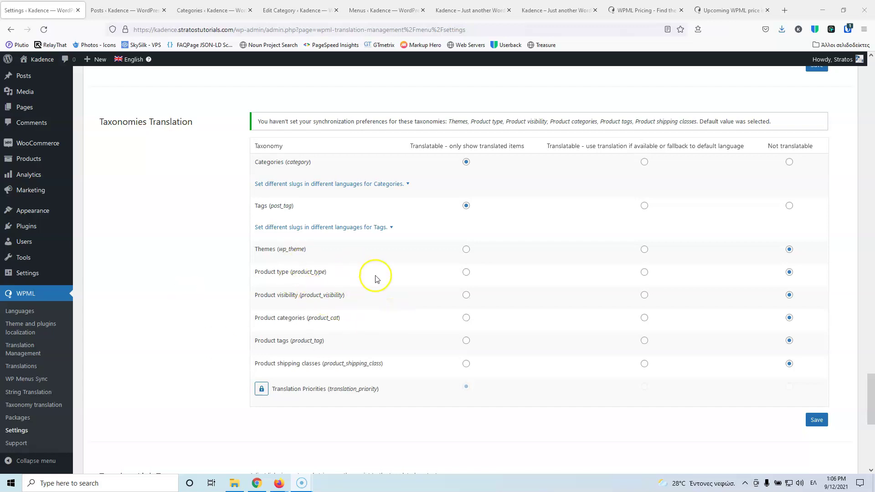
scroll(132, 342, down, 6)
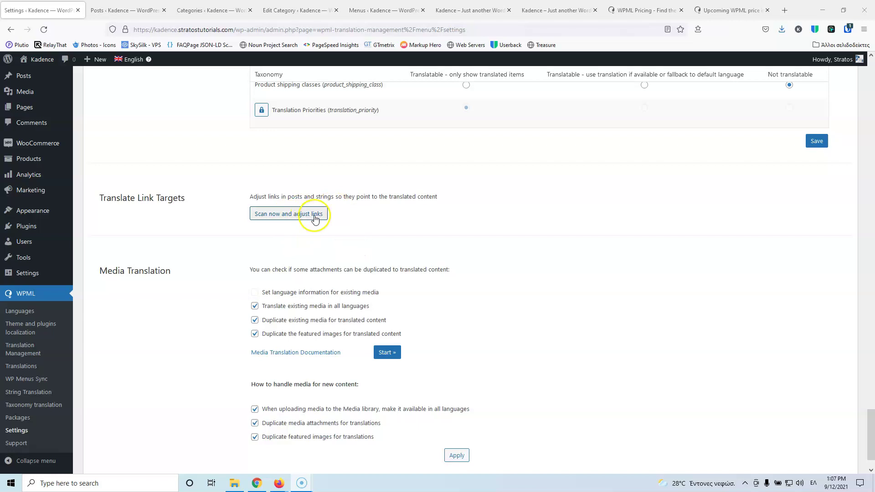
scroll(199, 264, down, 2)
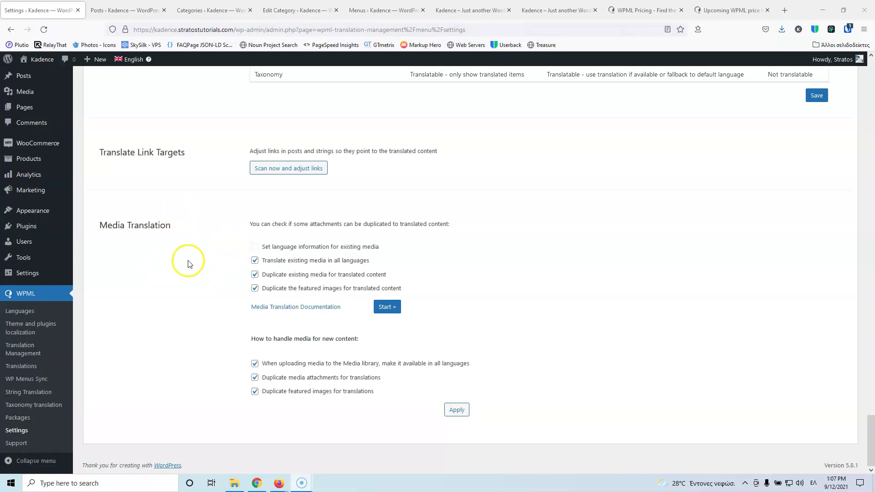
drag(872, 439, 872, 78)
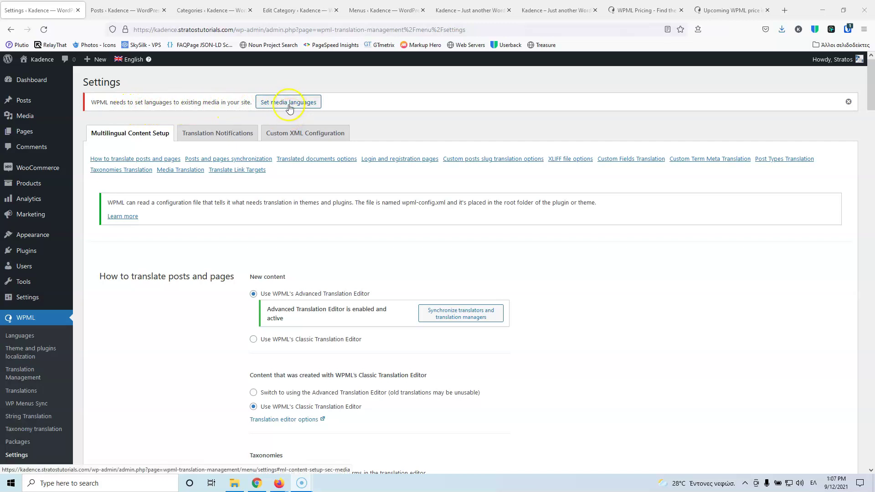
drag(872, 91, 872, 449)
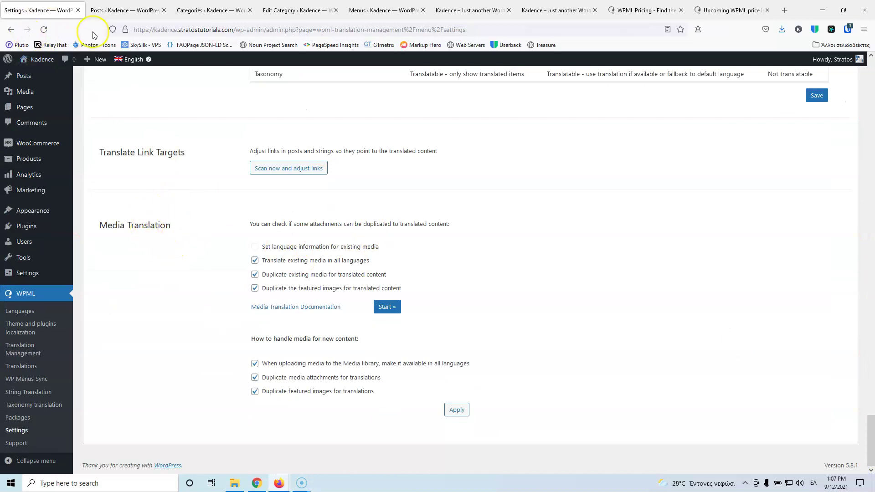
- Close the Posts tab and open the Media Library in a new browser tab to browse its images
click(163, 10)
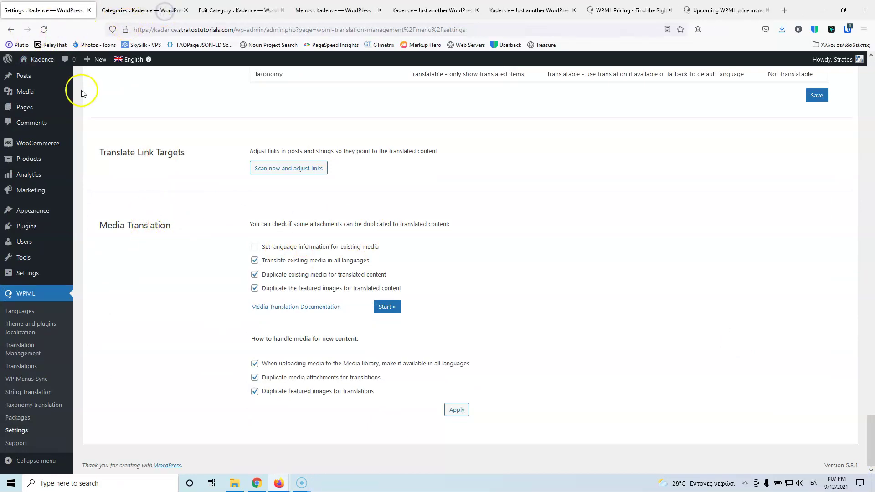
mouse_move(27, 101)
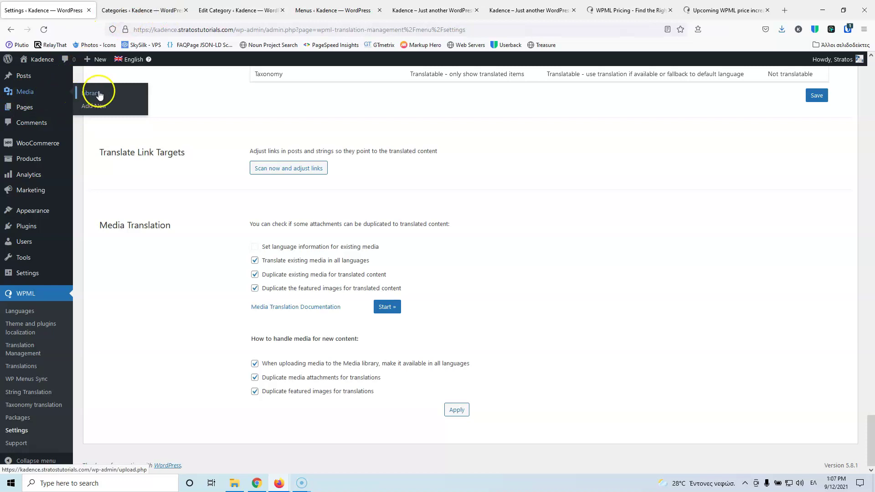
middle_click(90, 93)
click(127, 10)
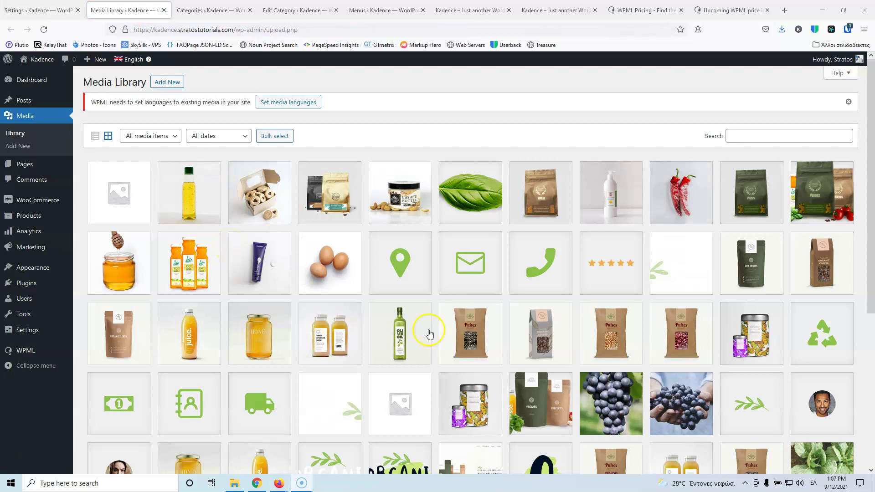
scroll(426, 332, down, 4)
scroll(372, 197, up, 4)
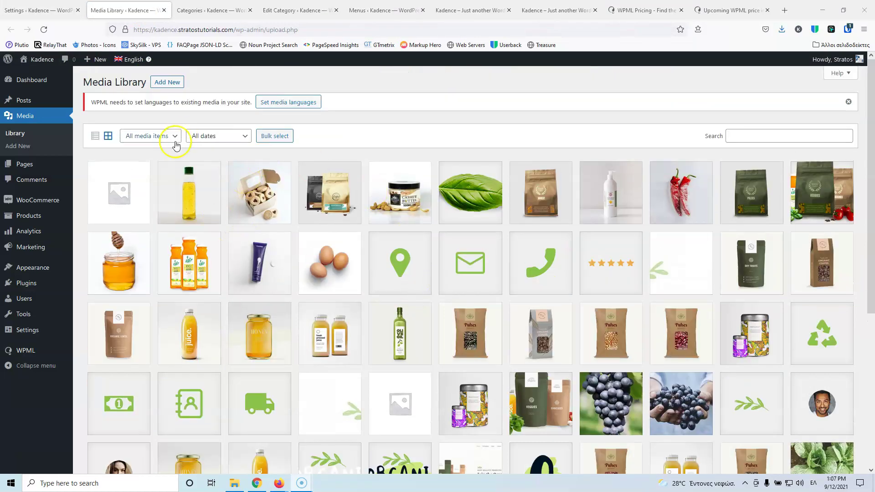
- View the Media Library with the admin content language set to Greek, and switch it back to English
mouse_move(135, 63)
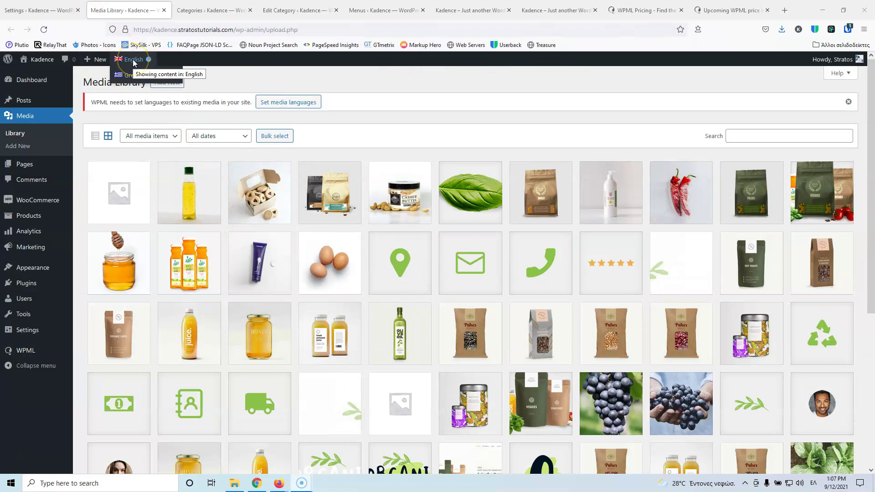
click(133, 75)
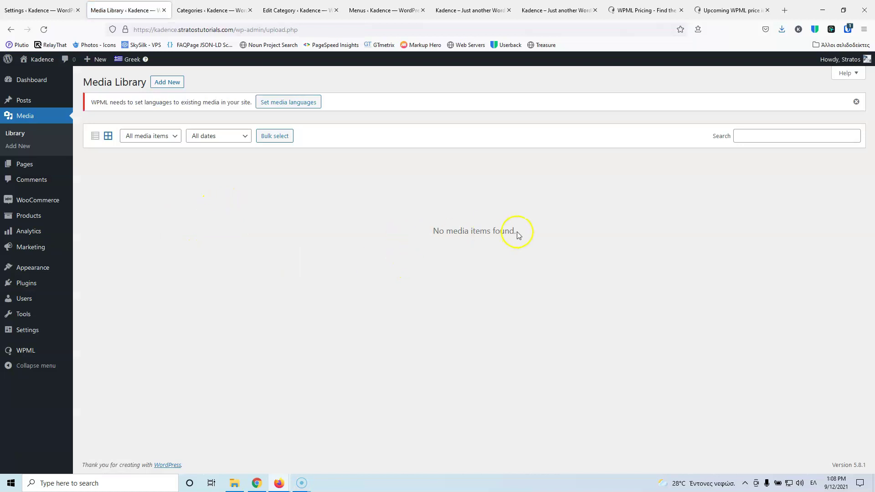
mouse_move(132, 62)
click(130, 76)
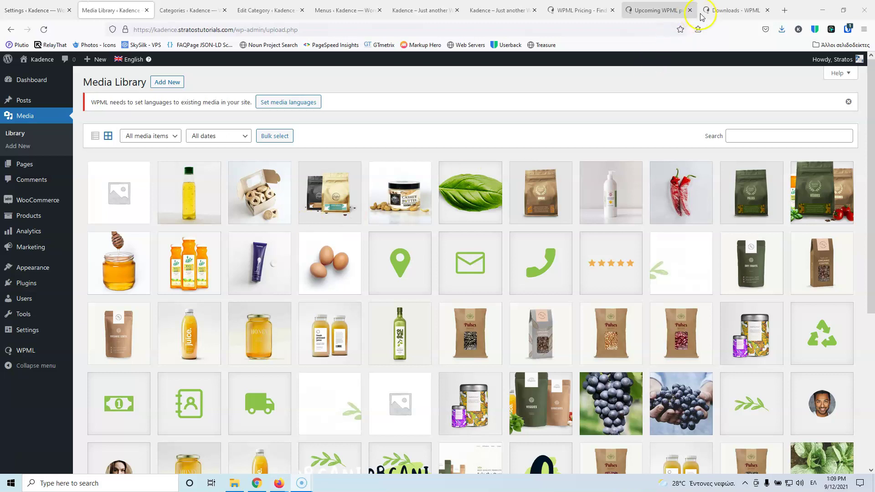
- Look up the Media Translation component on the WPML account downloads page
click(727, 10)
scroll(227, 263, down, 3)
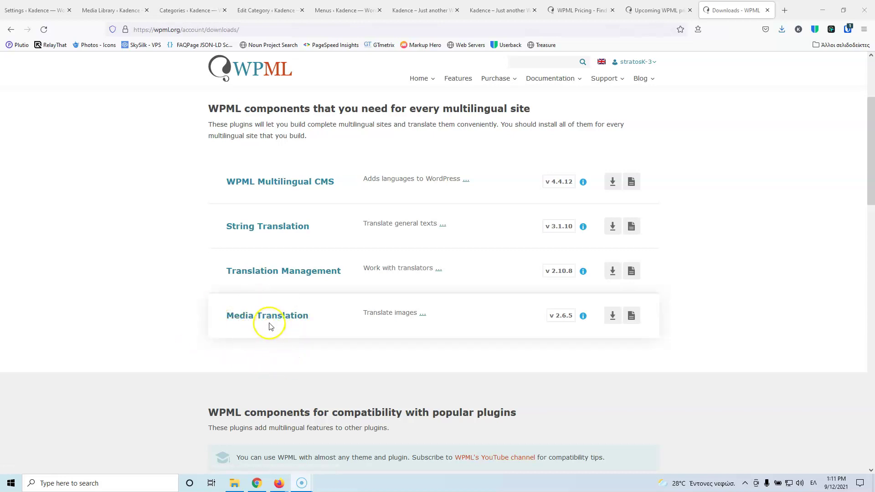
- Return to the Media Library and look through all its existing English media items
click(48, 10)
click(101, 9)
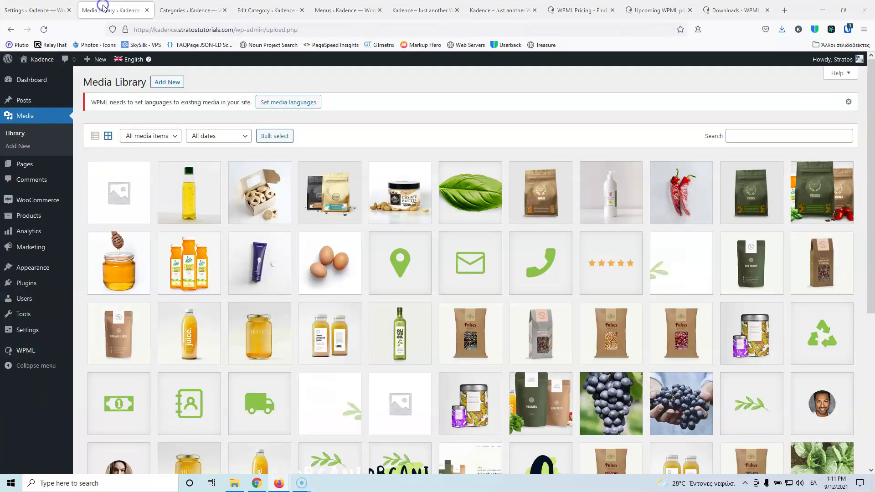
scroll(420, 289, down, 5)
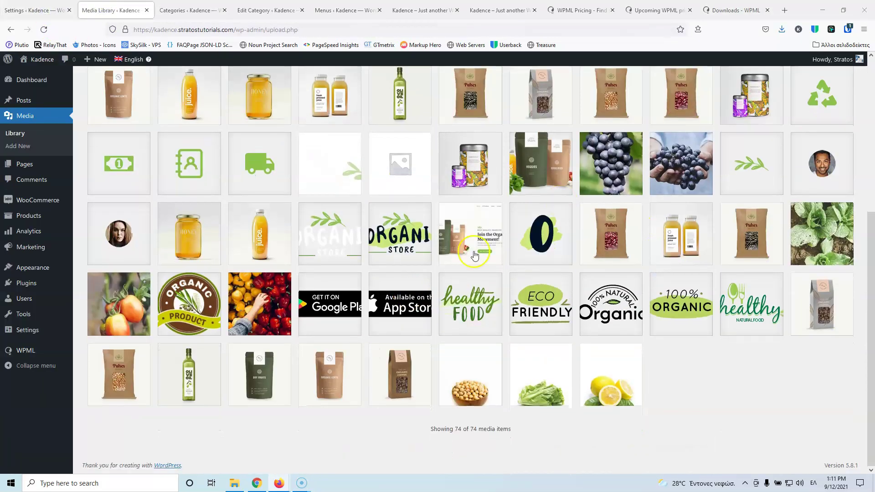
scroll(400, 267, up, 5)
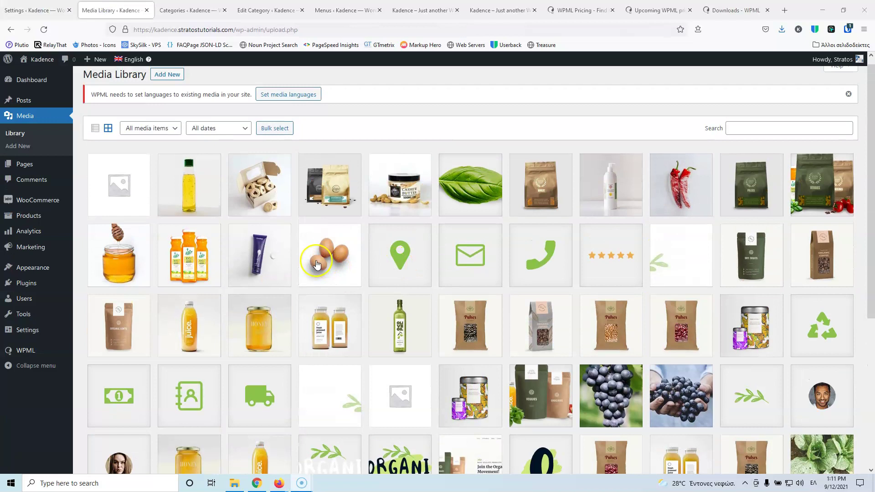
- Return to the WPML settings and run Media Translation to translate and duplicate existing media and featured images for translated content
scroll(314, 265, down, 4)
scroll(303, 297, up, 3)
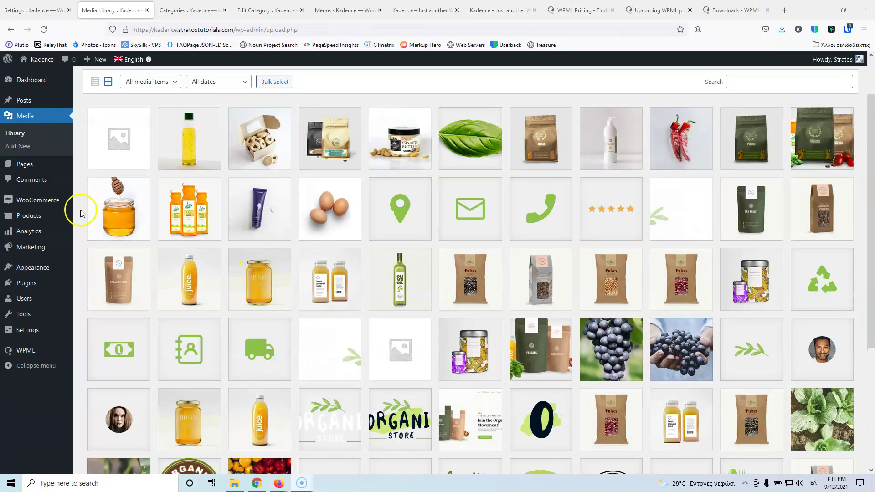
click(47, 6)
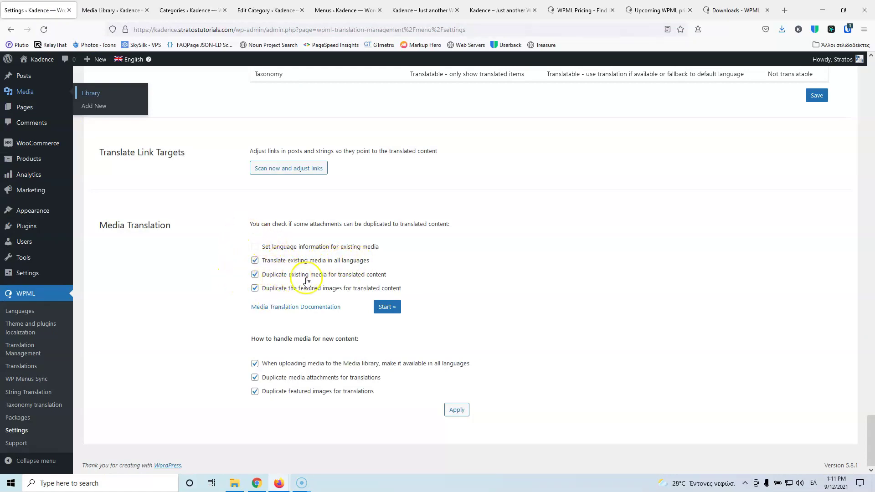
click(387, 309)
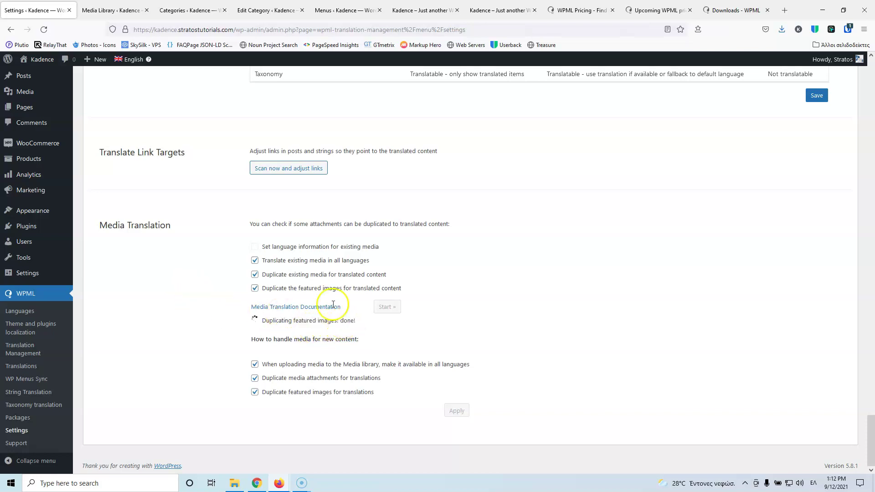
- Show the Media Library with the content language set to Greek and look through its images
click(111, 10)
mouse_move(131, 61)
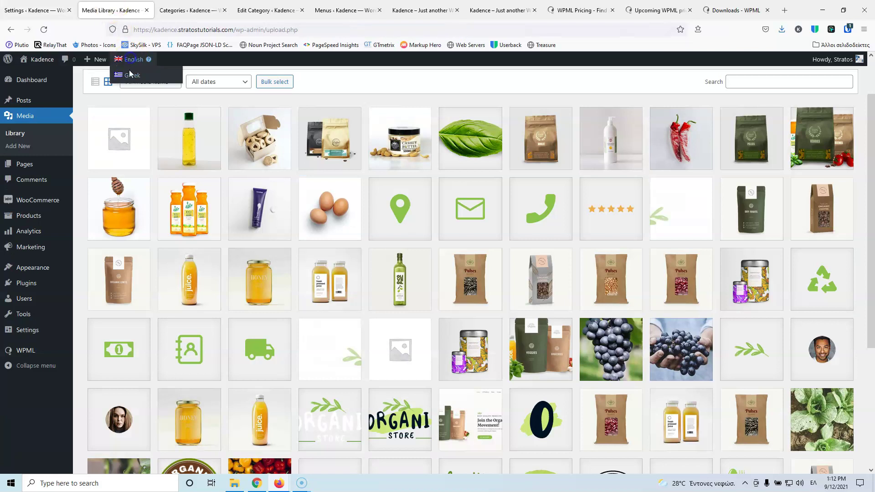
click(131, 78)
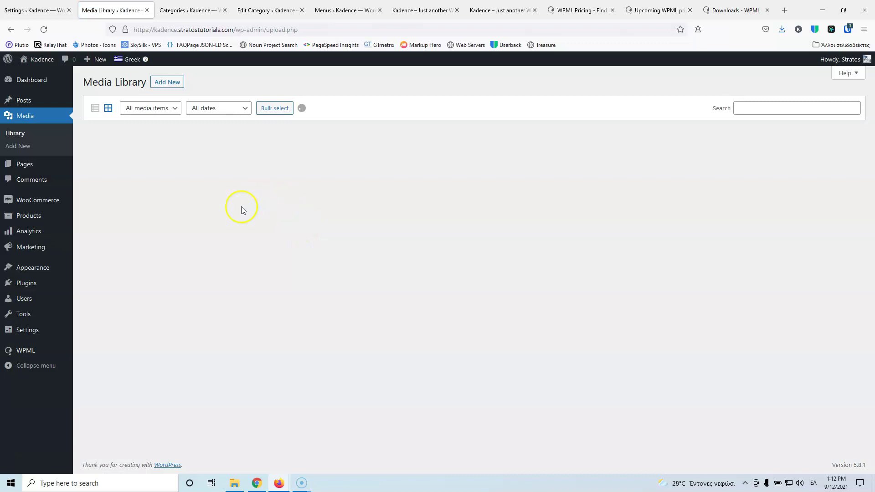
scroll(255, 283, down, 3)
scroll(260, 301, up, 3)
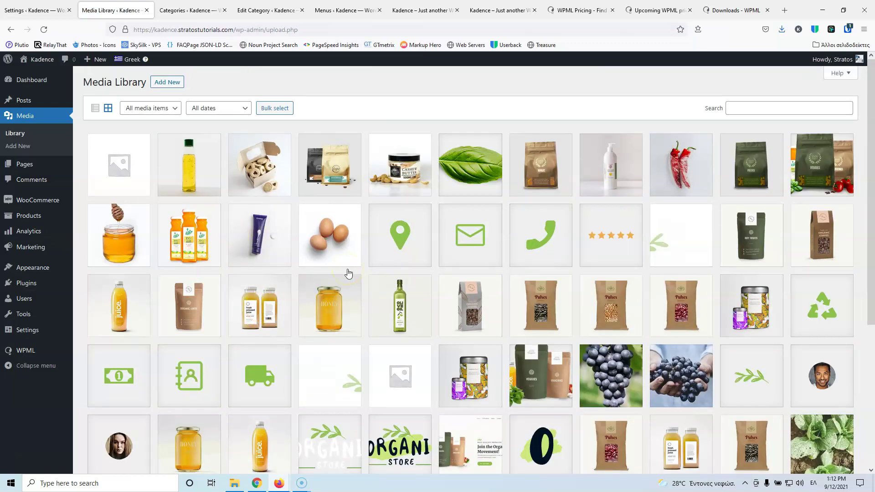
- Go back to the WPML settings tab and open the site's Pages list there
click(51, 10)
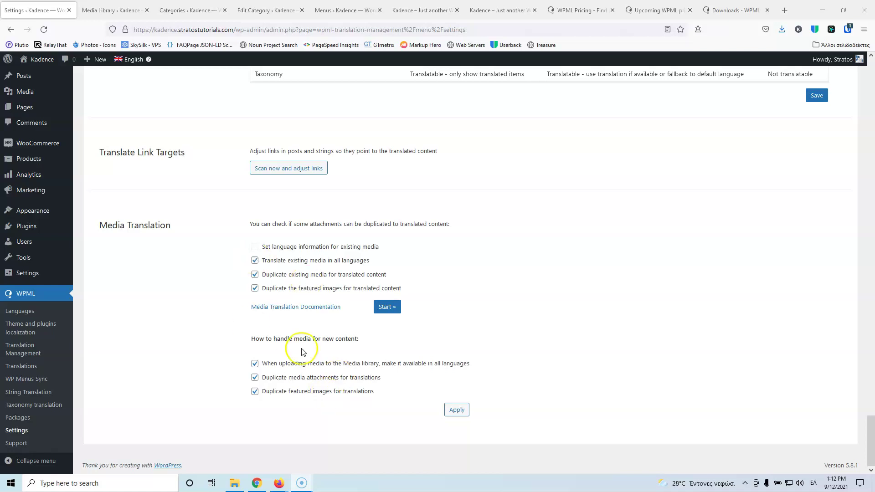
scroll(233, 299, up, 5)
scroll(233, 298, up, 1)
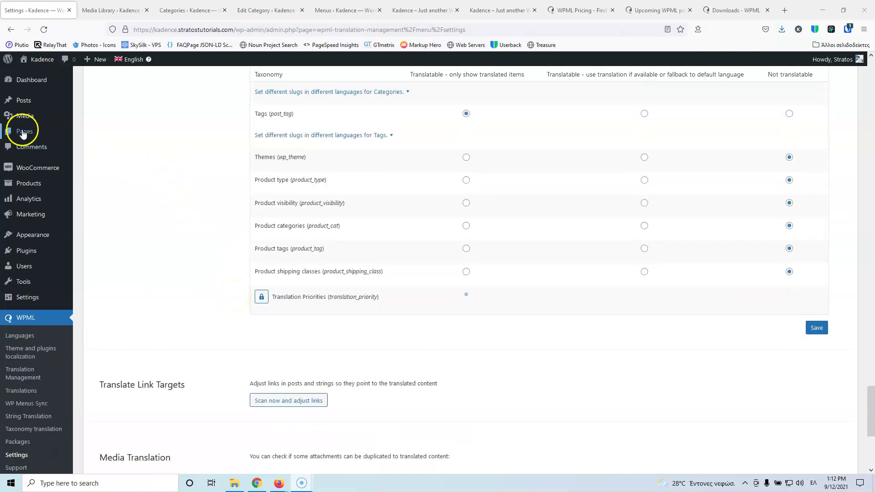
click(90, 138)
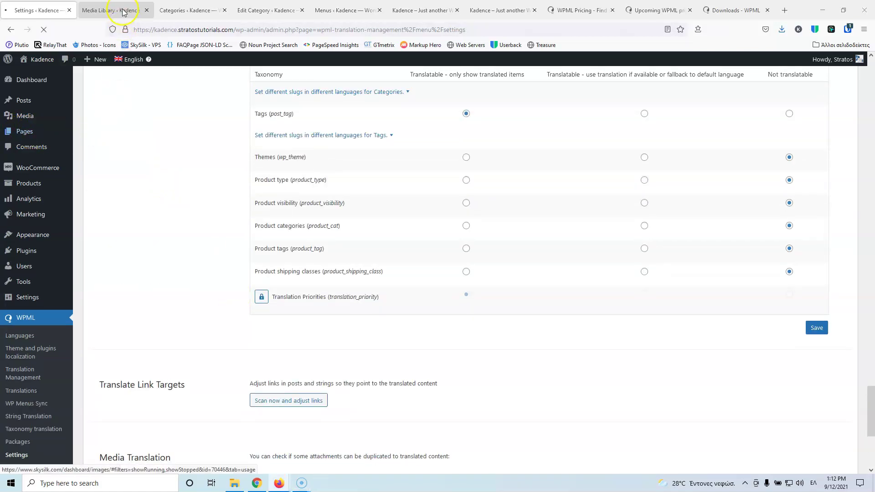
- Close the Media Library, Categories, Edit Category and Menus tabs, and look over the store's homepage
click(123, 10)
click(146, 10)
click(146, 12)
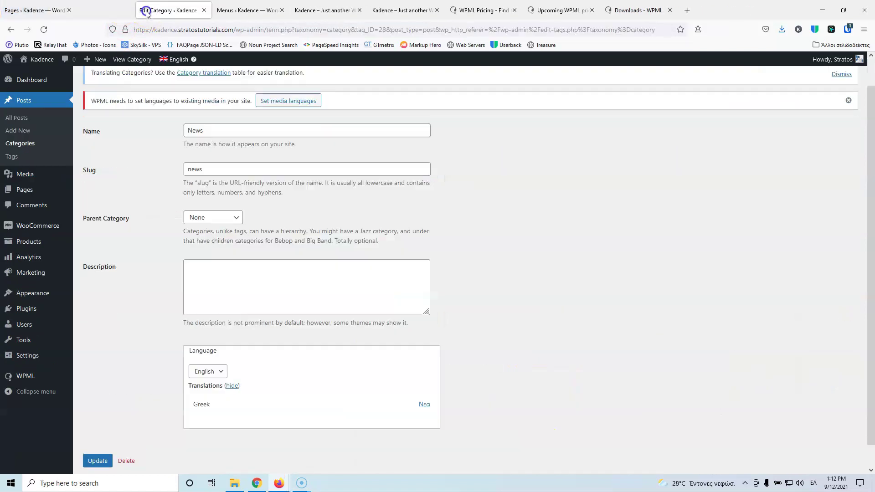
click(146, 10)
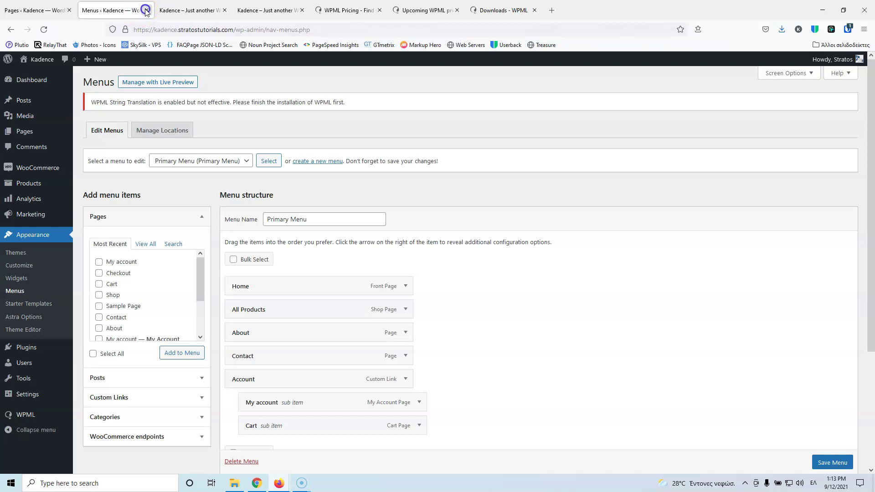
click(147, 10)
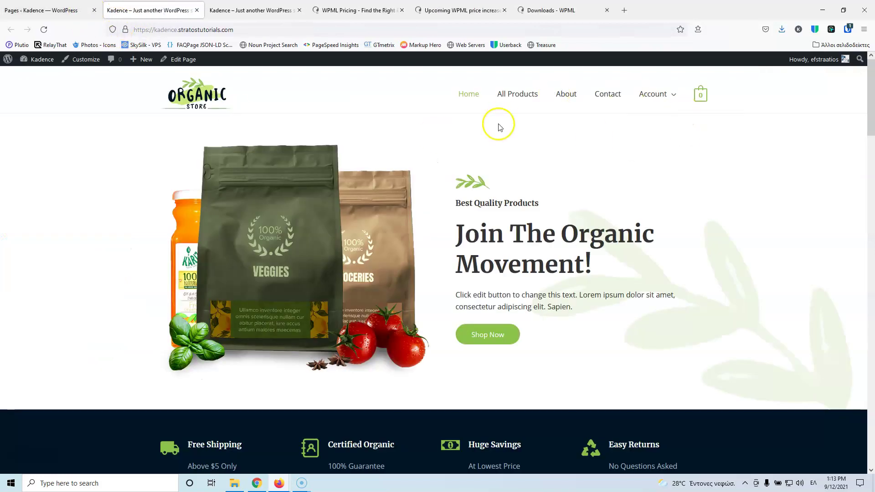
scroll(553, 266, down, 12)
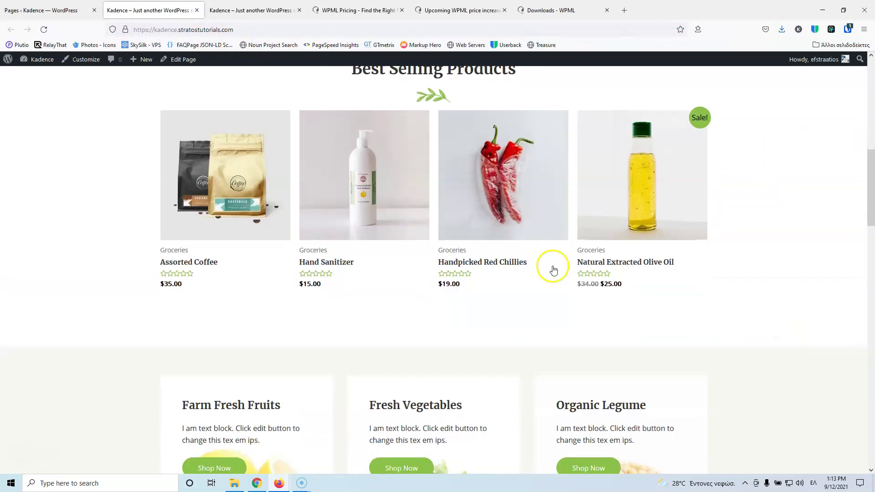
scroll(552, 265, up, 16)
- Return to the Pages list, switch the content language to English and look through the pages
click(52, 10)
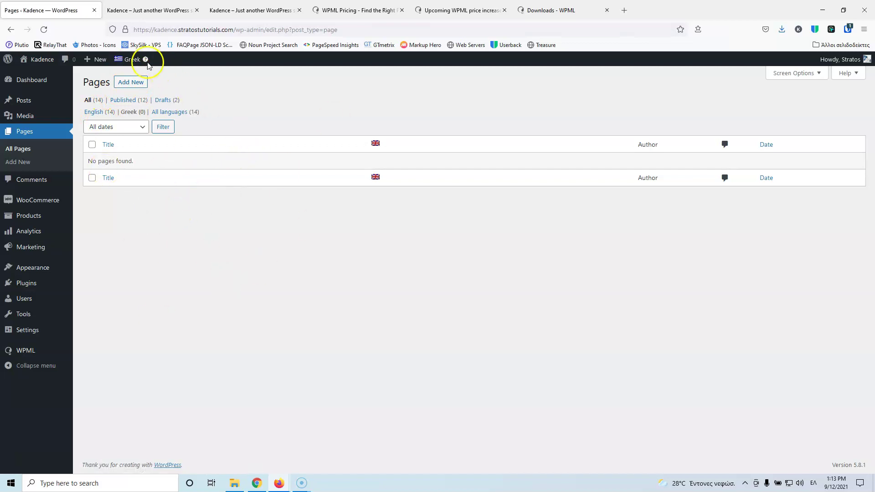
mouse_move(137, 60)
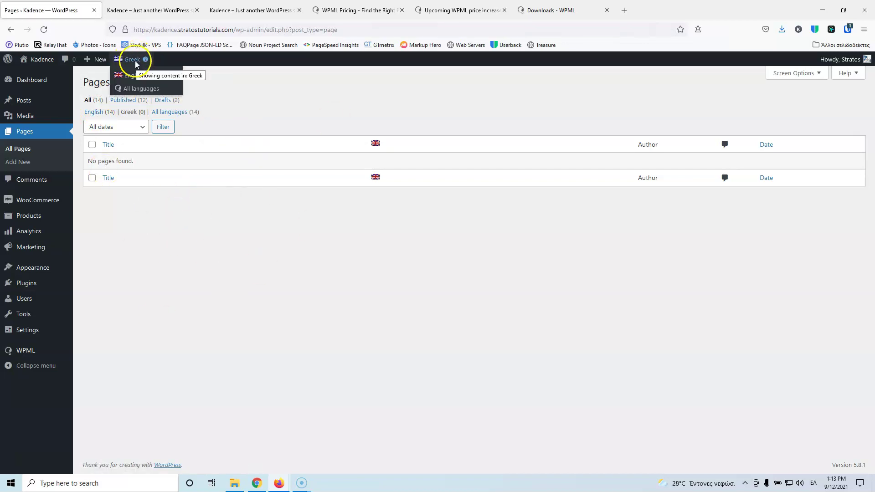
click(134, 76)
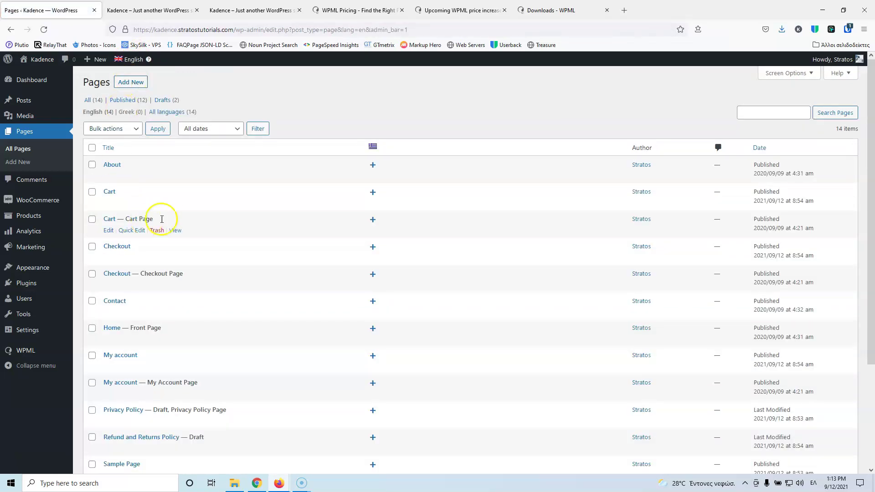
scroll(242, 248, down, 3)
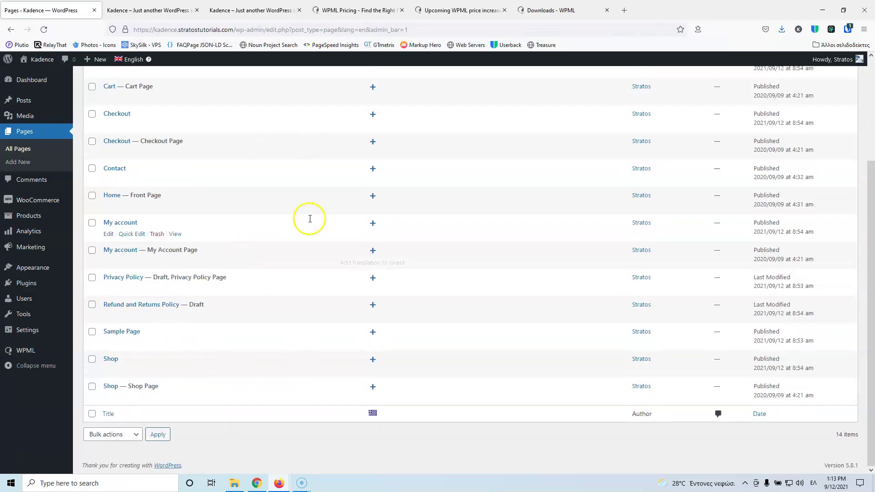
scroll(277, 212, up, 3)
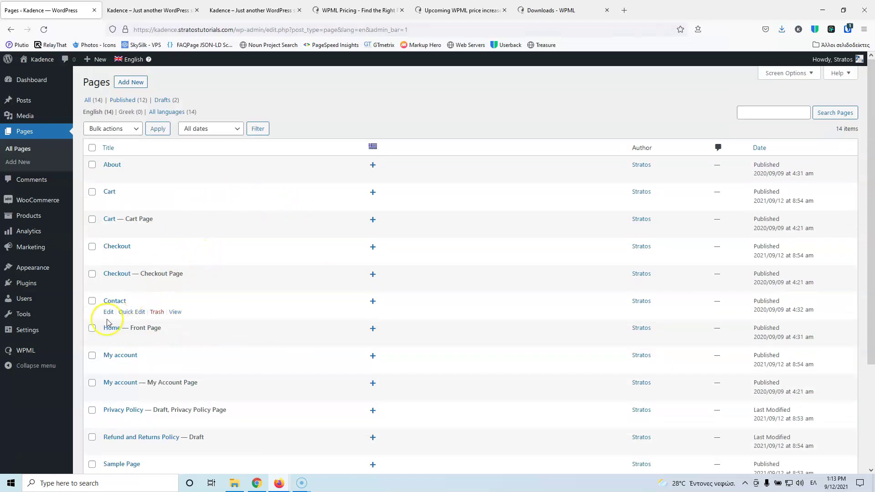
- Open the Home front page's Greek translation, and translate its title as "Αρχική" and "Best Quality Products" as "Καλύτερη Ποιότητα"
click(373, 330)
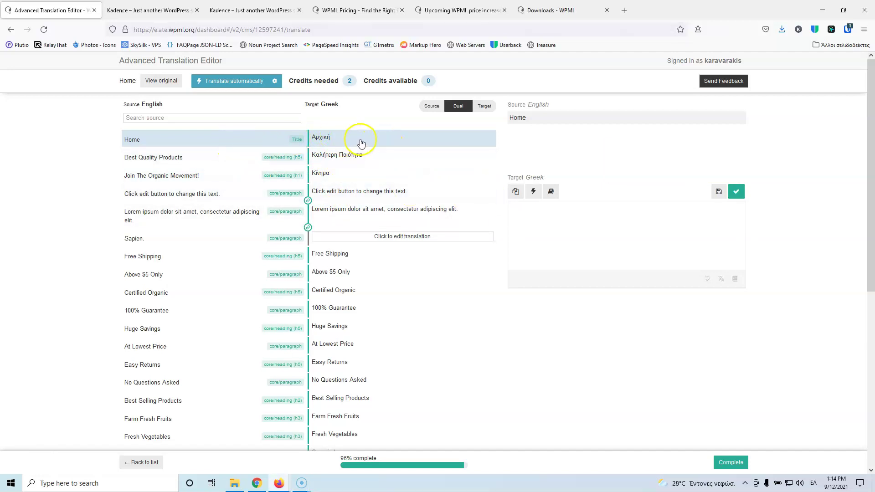
click(553, 216)
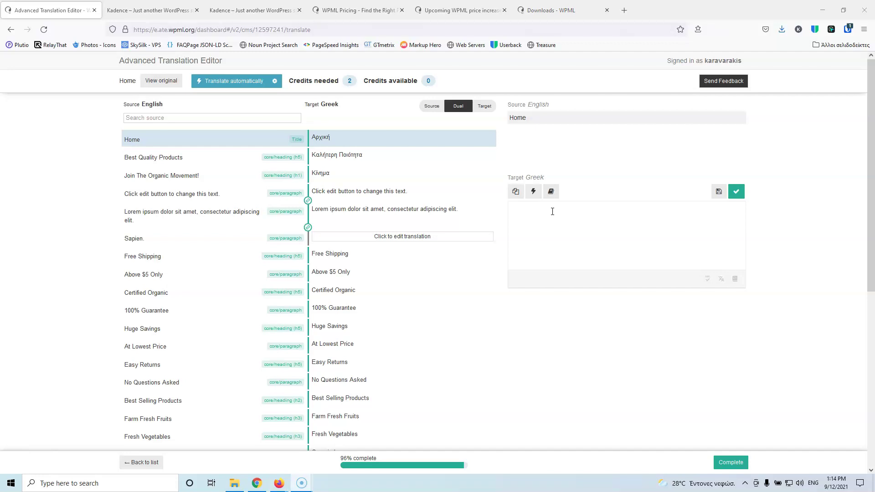
click(552, 212)
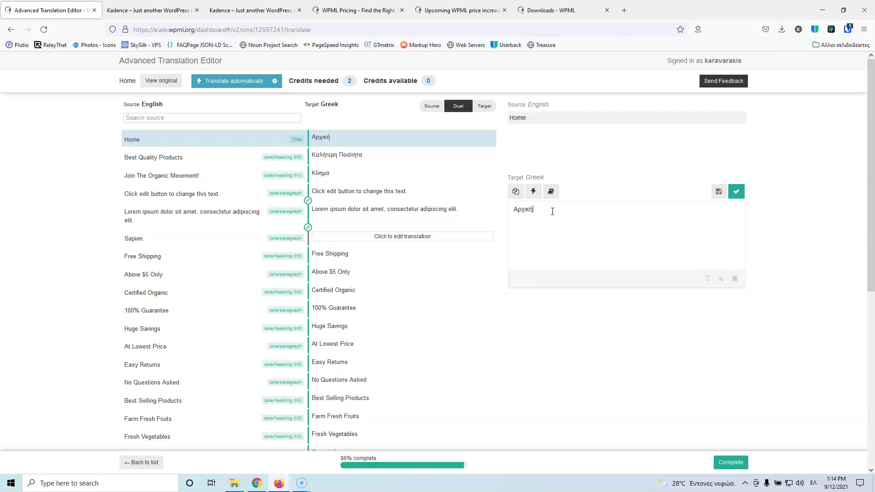
click(718, 197)
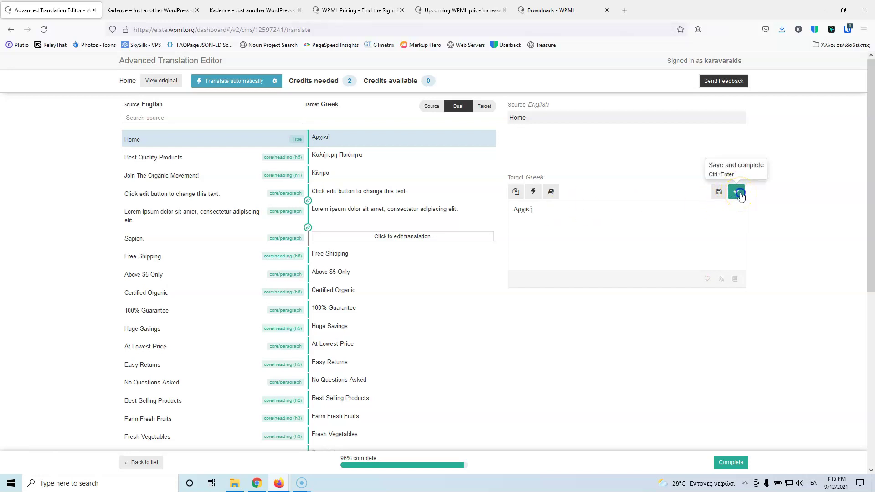
click(738, 194)
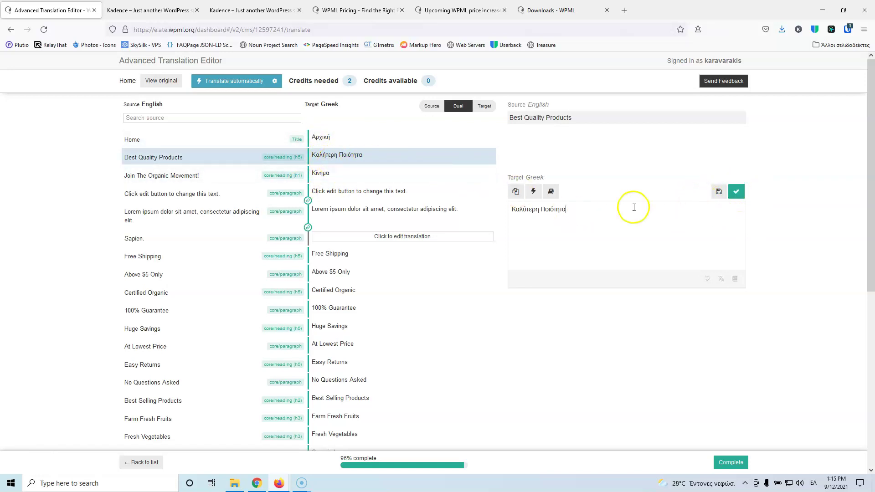
click(742, 192)
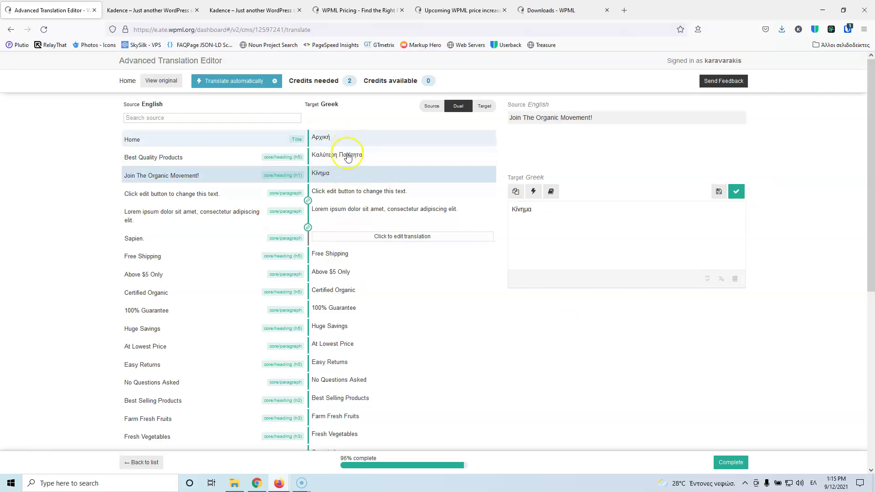
- Save each remaining sentence from "Join The Organic Movement!" to "Featured Brands:" as complete, and submit the Home page's finished Greek translation
click(735, 192)
click(736, 193)
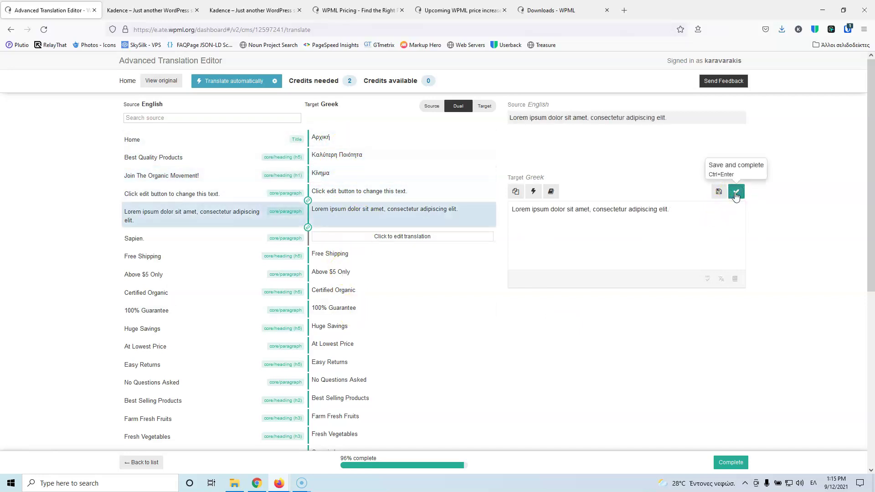
click(736, 193)
click(736, 193)
click(737, 193)
click(736, 193)
click(736, 193)
click(736, 193)
click(736, 193)
click(736, 193)
click(736, 193)
click(736, 193)
click(736, 193)
click(736, 193)
click(736, 194)
click(736, 193)
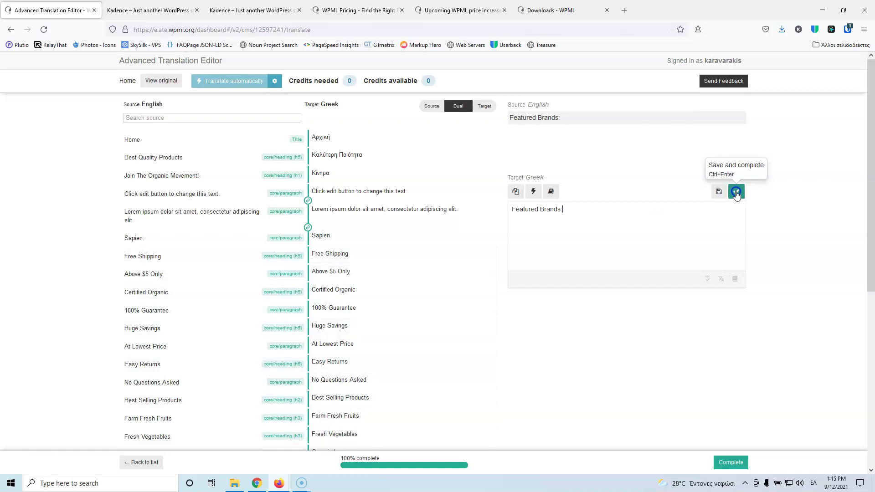
scroll(303, 419, down, 6)
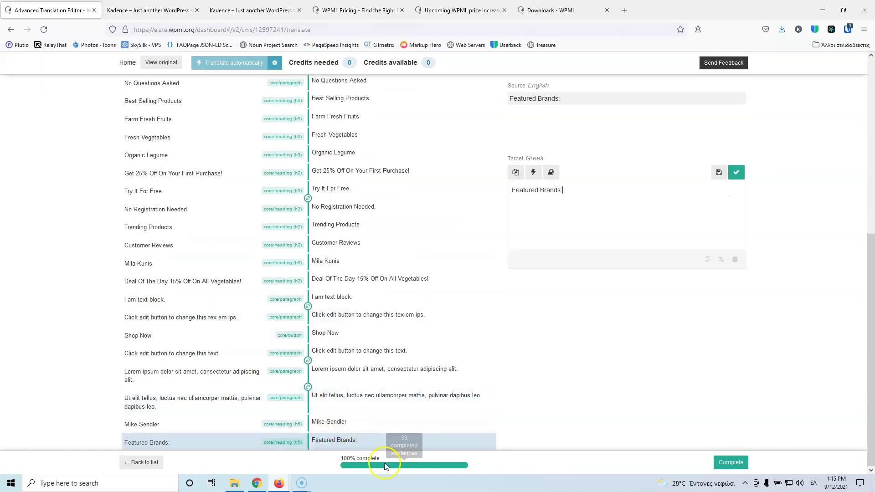
click(732, 463)
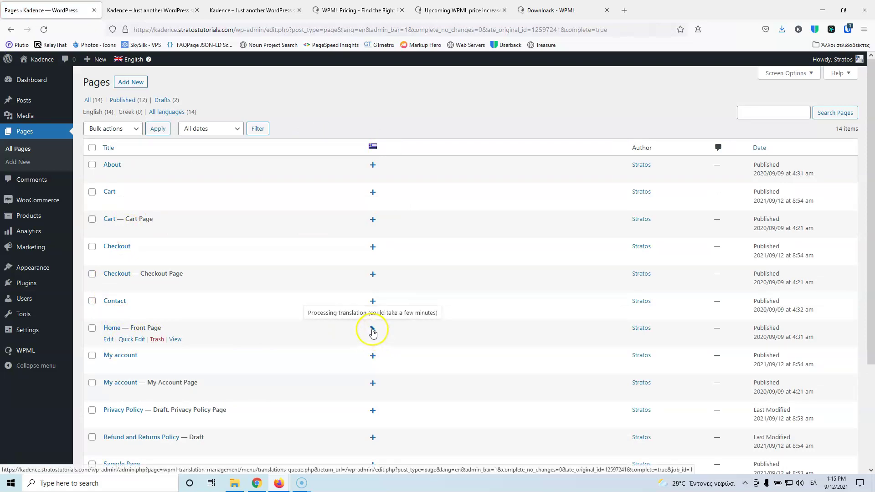
- Open the Contact page's Greek translation and save its title as "Επικοινωνία"
click(373, 303)
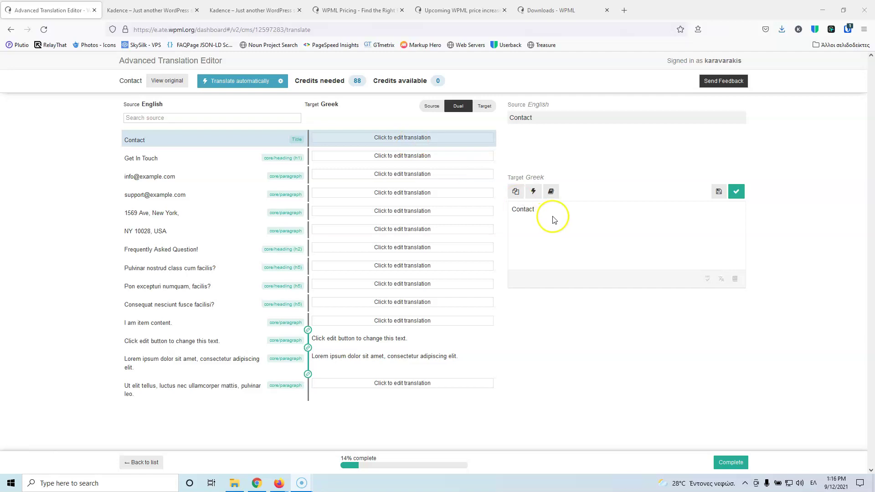
drag(539, 209, 488, 213)
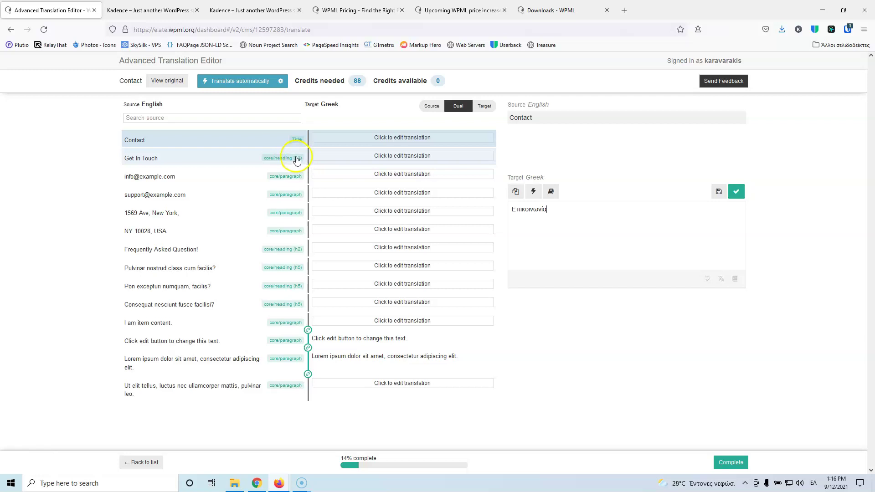
click(738, 192)
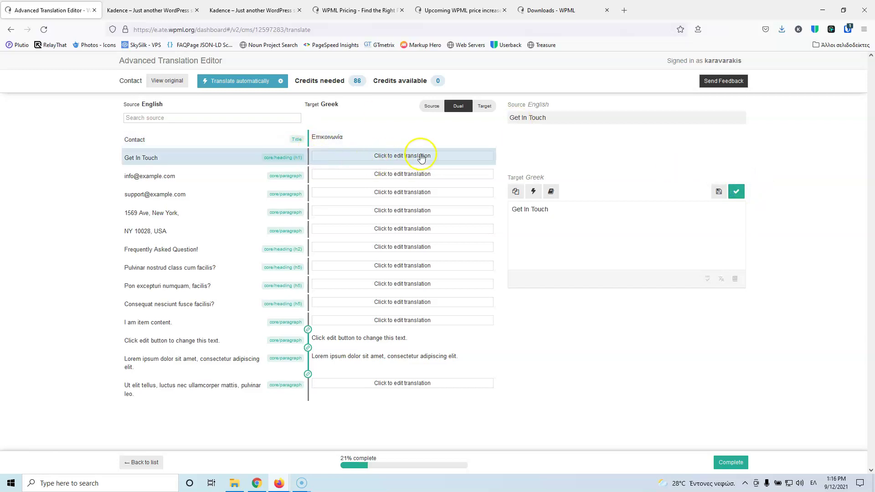
- Translate the Contact page's "Get In Touch" heading as "Μείνεται σε επαφή" and save it as complete
click(568, 210)
drag(568, 210, 470, 205)
text(Μεί)
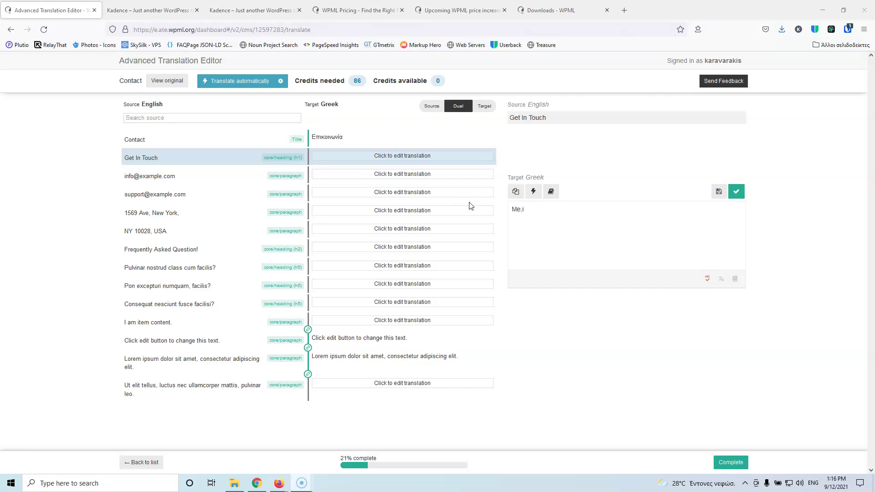
drag(519, 219, 491, 206)
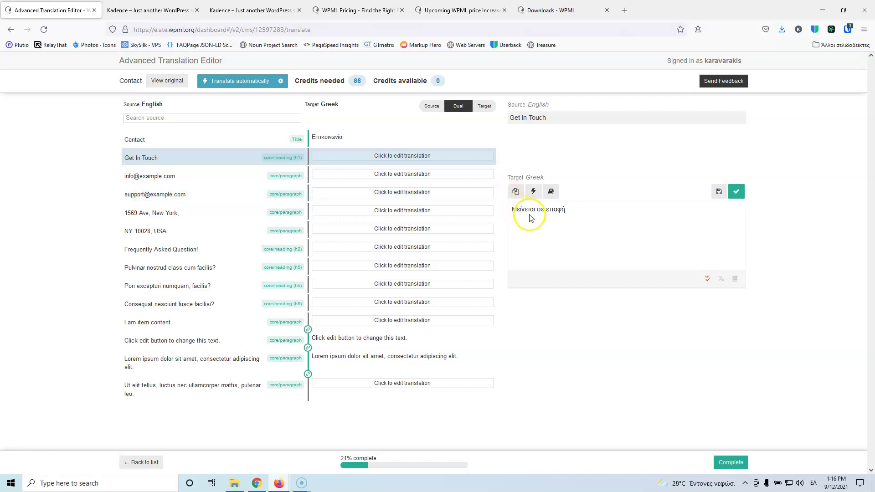
click(736, 191)
- View the English Contact page on the live store site to examine its content
click(169, 9)
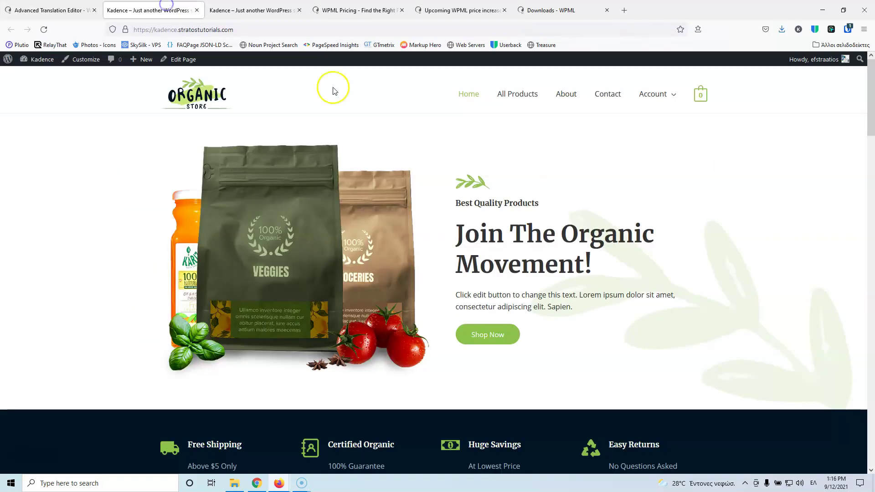
click(607, 94)
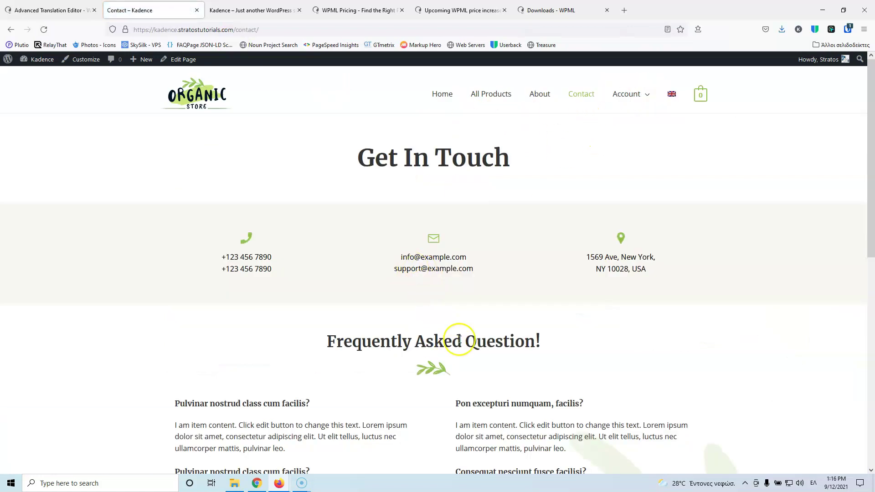
- Save the Contact page's e-mail and postal address lines as complete in the Greek translation, using the source text
scroll(449, 308, down, 4)
scroll(452, 308, up, 1)
scroll(453, 309, up, 2)
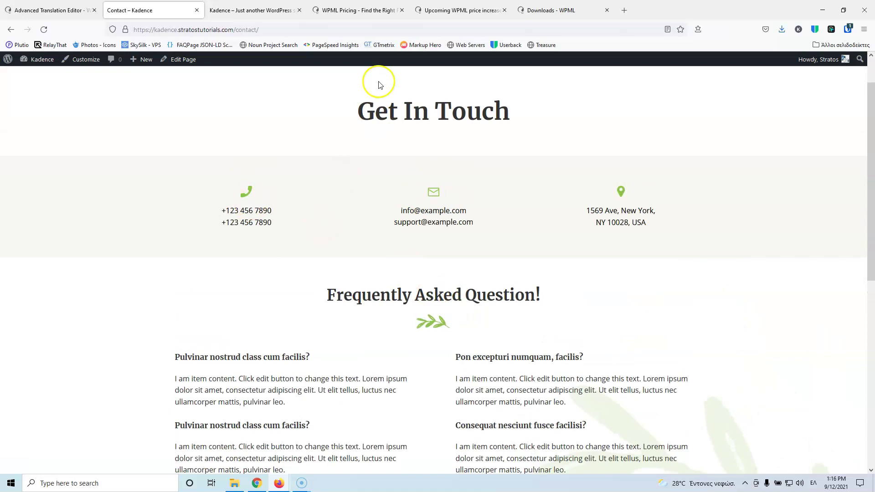
scroll(443, 166, up, 1)
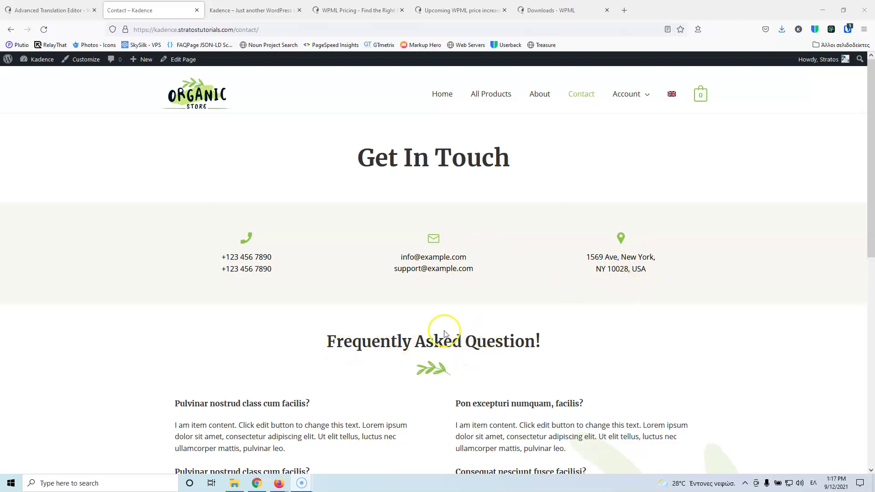
click(73, 9)
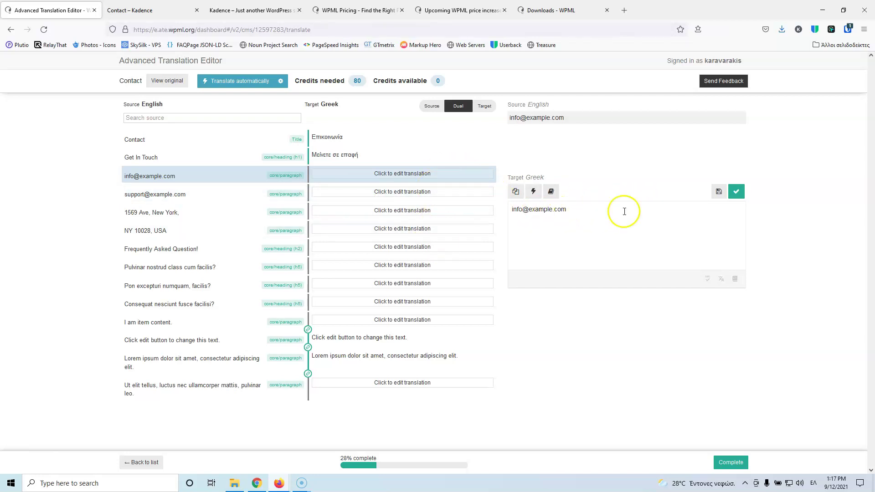
click(739, 195)
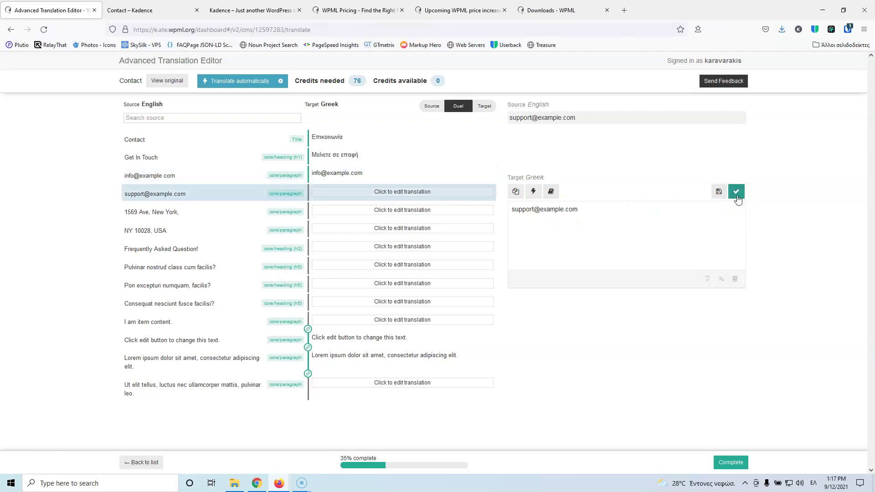
click(738, 195)
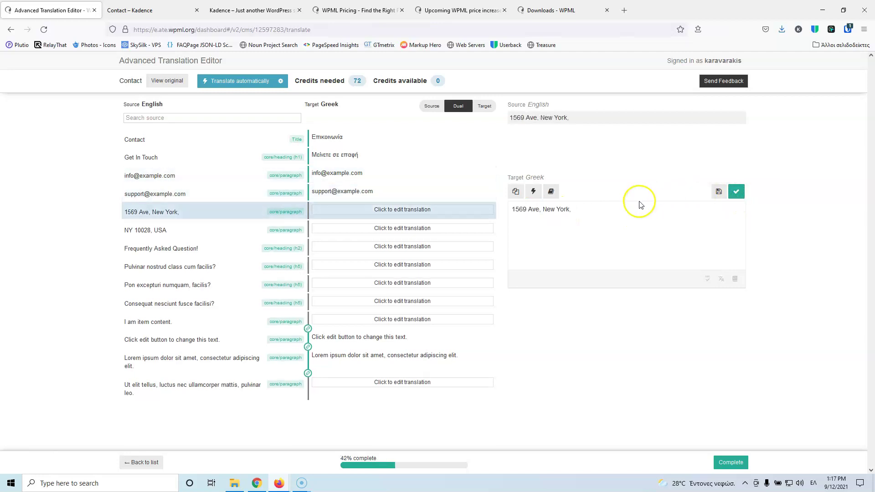
click(737, 192)
click(737, 192)
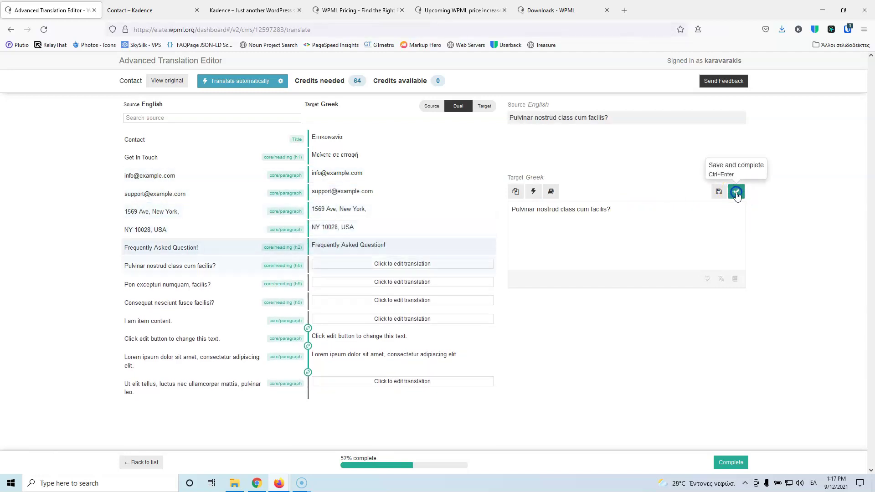
- Save the Contact page's remaining sentences through "Ut elit tellus, luctus nec ullamcorper mattis, pulvinar leo." as complete and submit the page's Greek translation
click(737, 192)
click(736, 192)
click(736, 192)
click(737, 192)
click(737, 192)
click(736, 191)
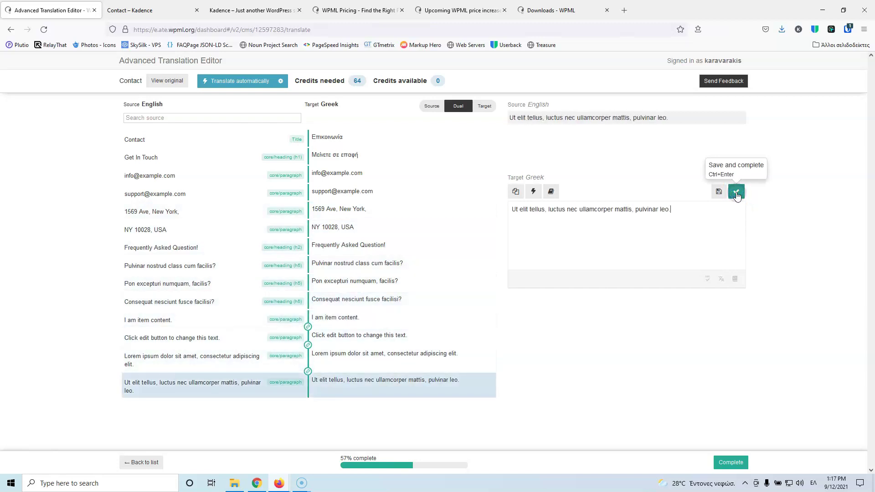
click(737, 192)
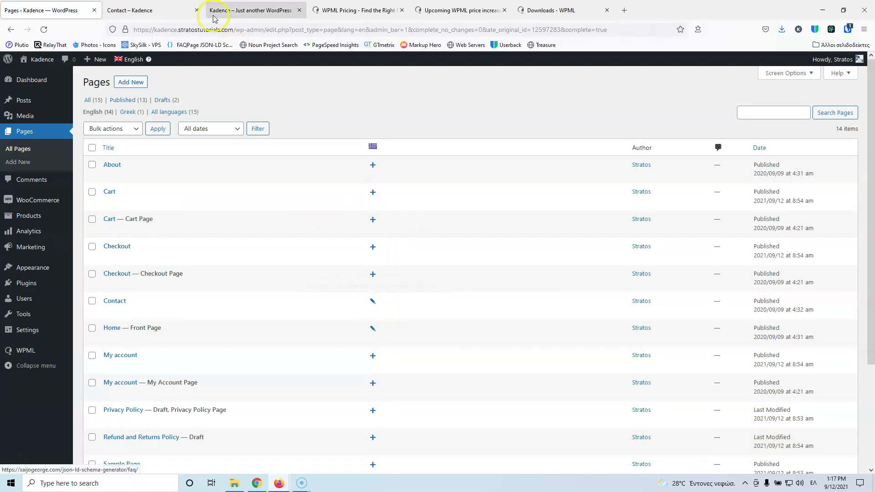
- Close the old store home page tab and reload the live Contact page to check its language switcher
click(237, 11)
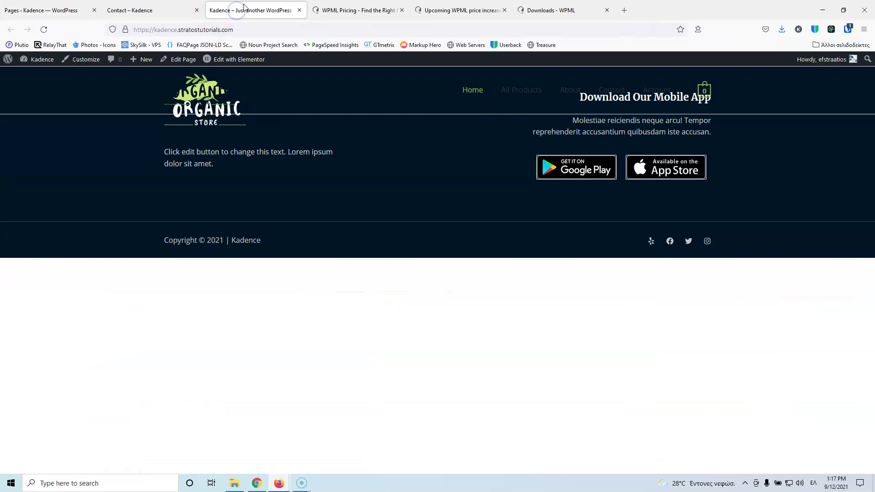
click(299, 10)
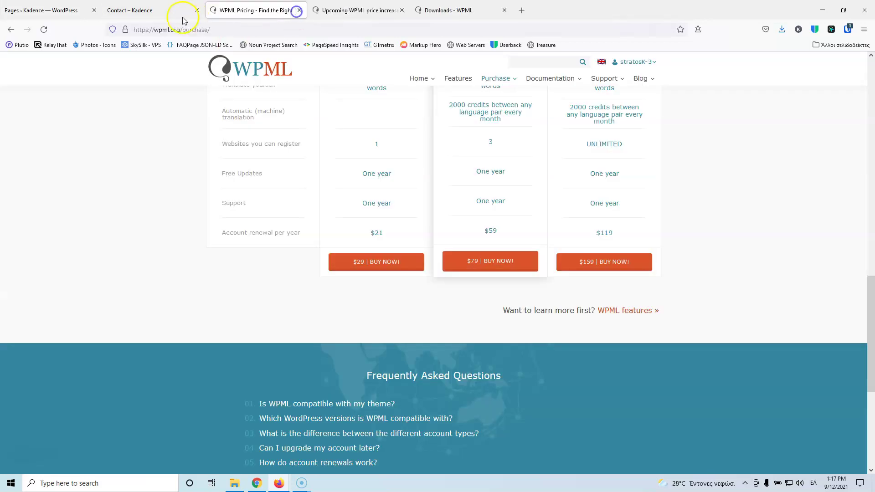
click(161, 13)
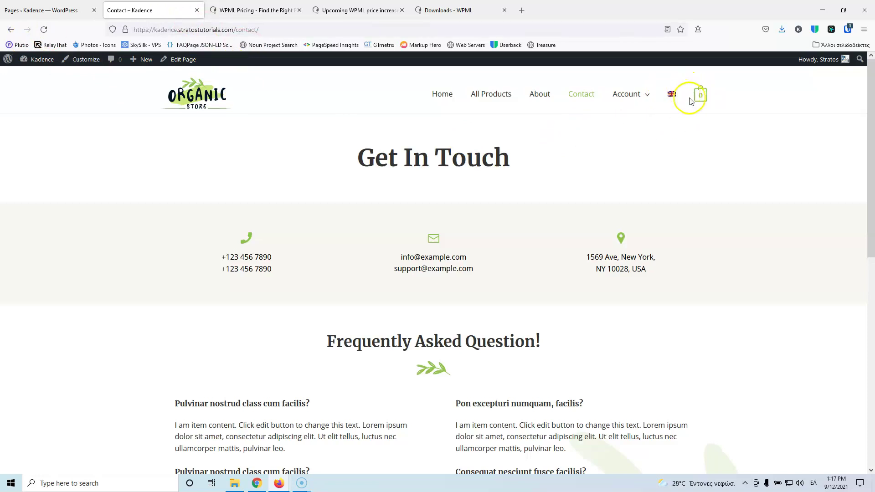
click(44, 29)
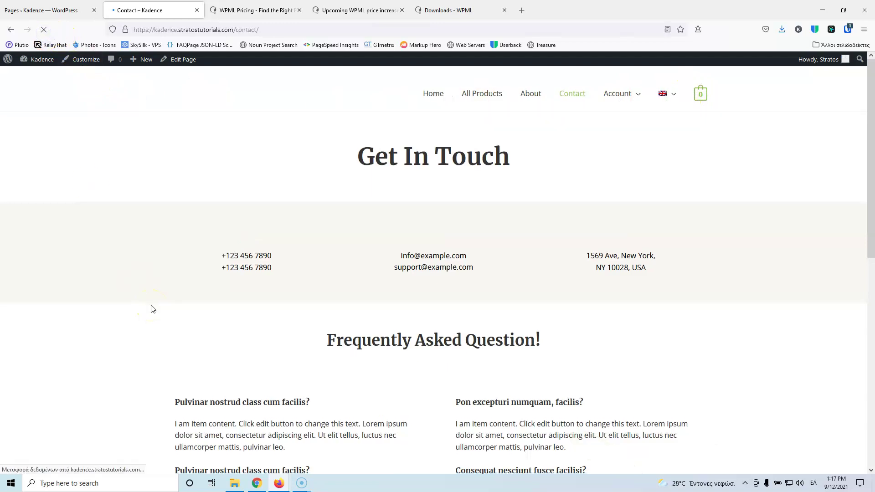
mouse_move(670, 97)
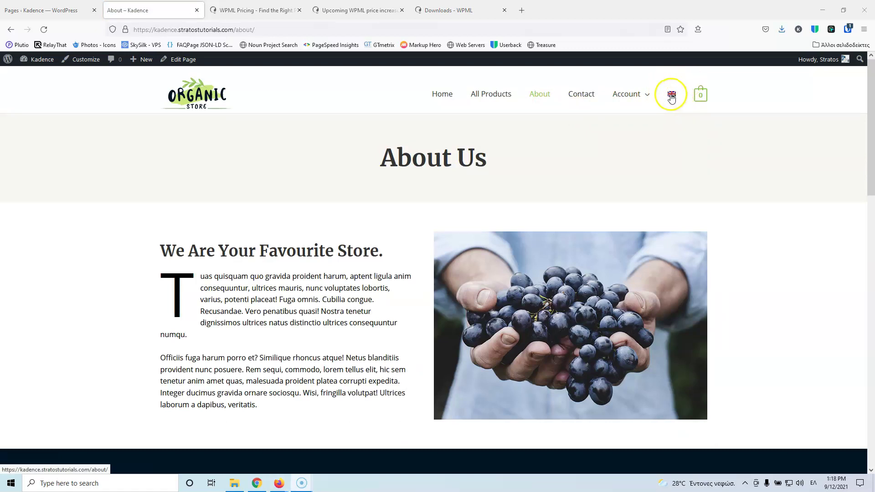
- View the live Home page in Greek to examine its translated content and navigation menu
click(443, 96)
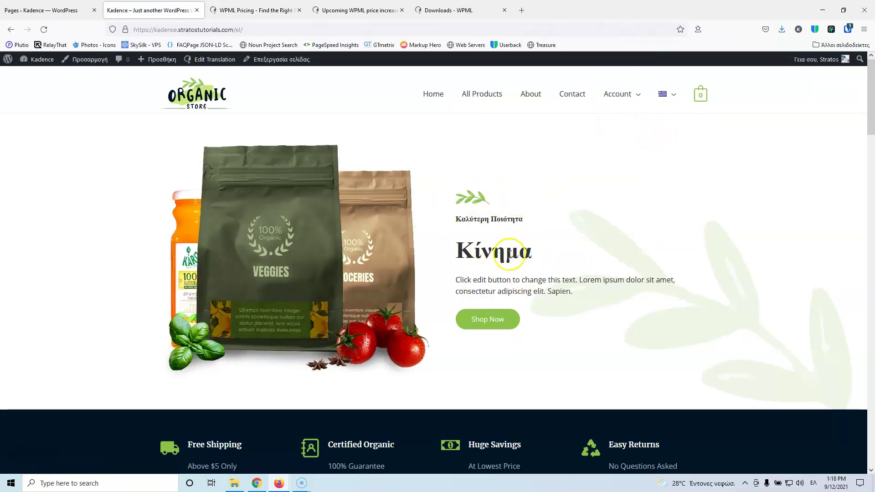
scroll(480, 205, down, 5)
scroll(480, 207, up, 5)
- Open the site's menu editor and load its Greek version in a separate tab
click(46, 8)
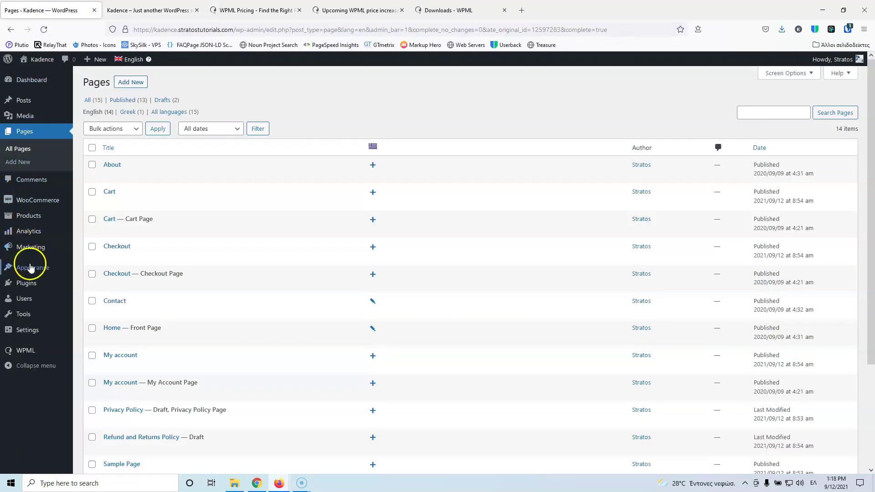
mouse_move(41, 268)
click(95, 309)
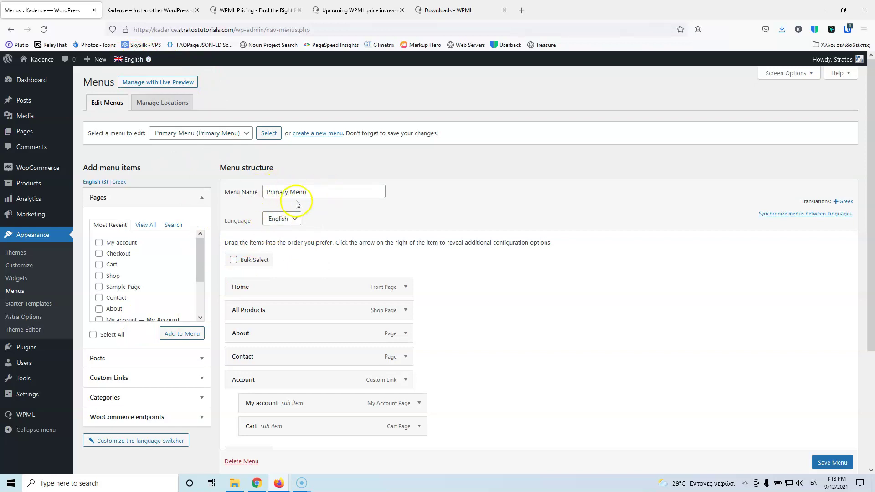
mouse_move(132, 59)
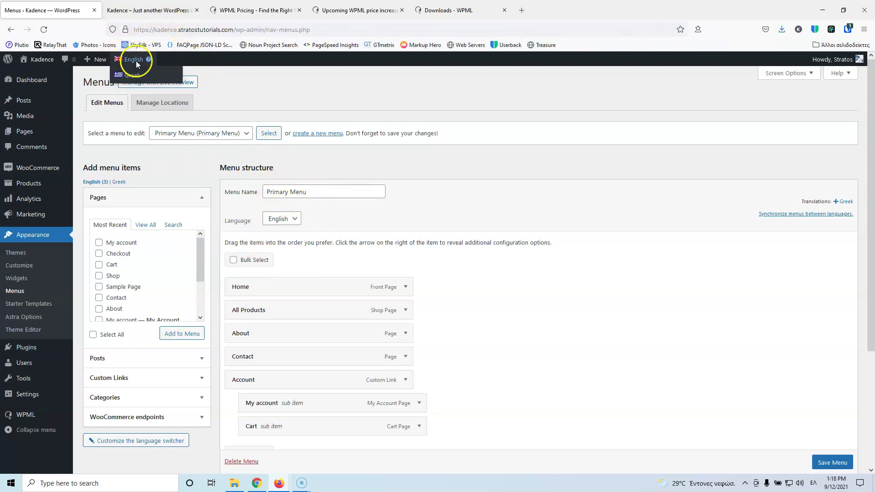
middle_click(132, 77)
click(152, 9)
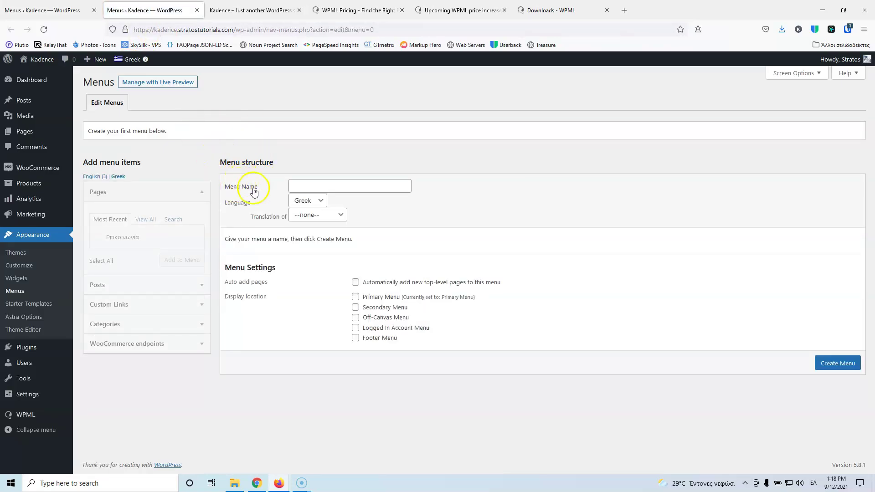
- Name the new Greek menu "Main Gr" and set it as the translation of Primary Menu
click(310, 188)
key(alt+shift)
text(Ma)
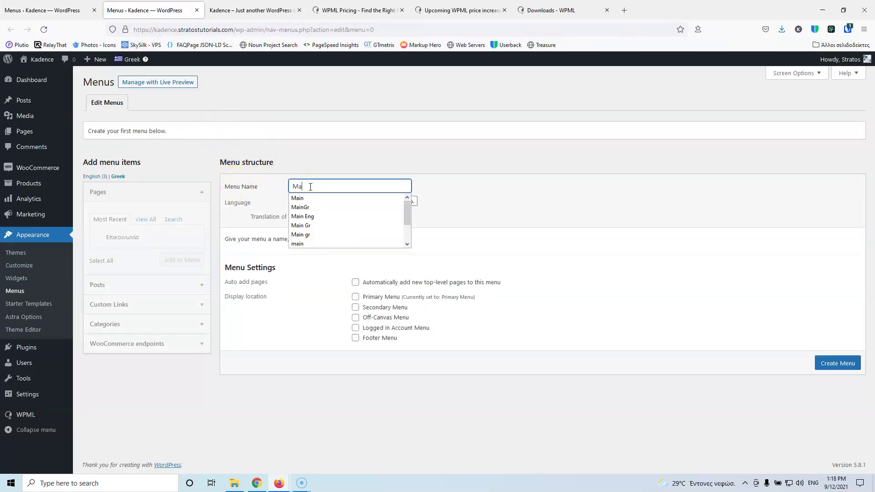
text(in Gr)
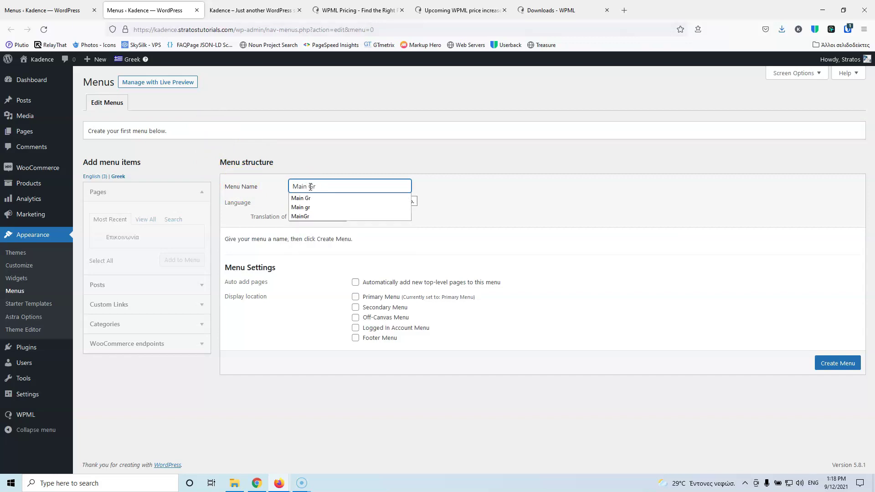
click(490, 193)
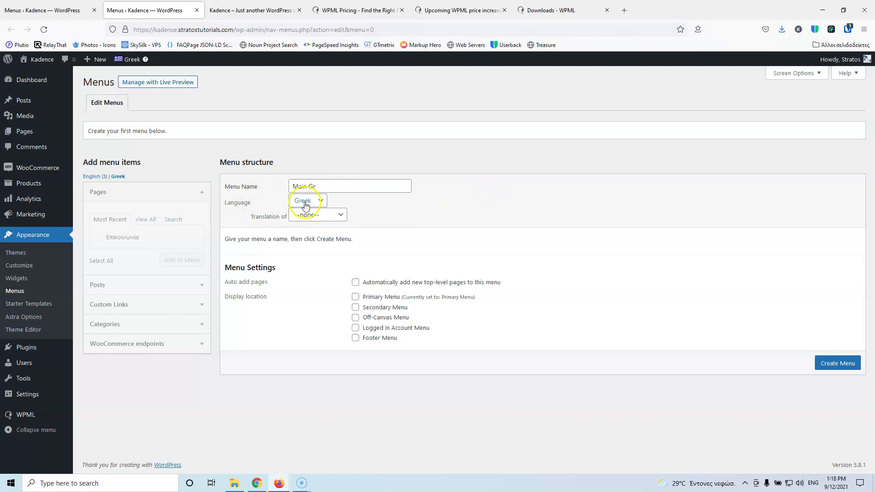
click(310, 221)
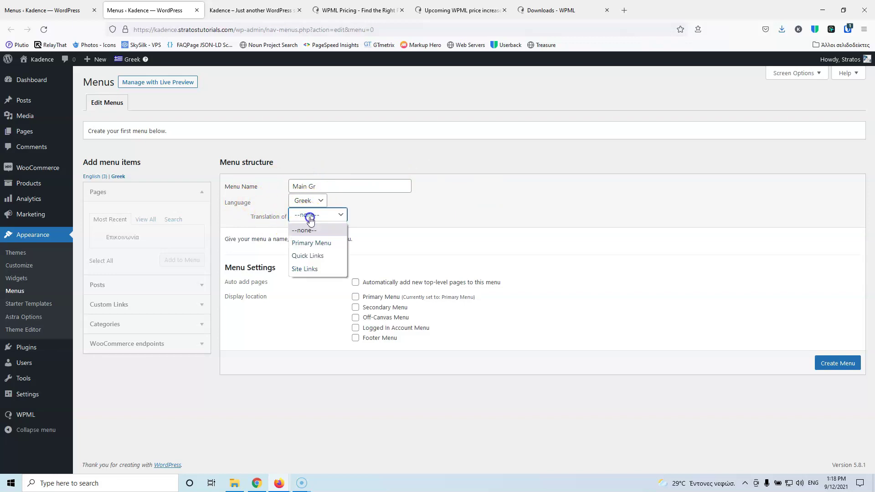
click(331, 246)
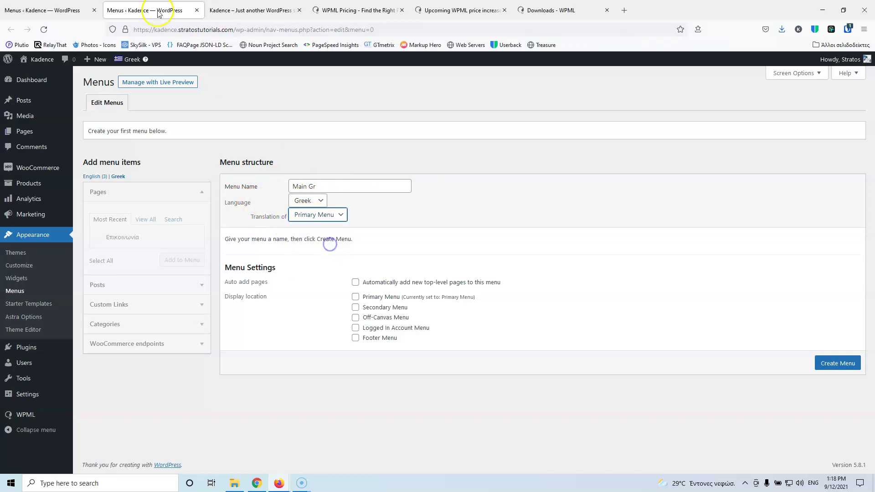
- Check the English Primary Menu's structure and display location settings
click(57, 10)
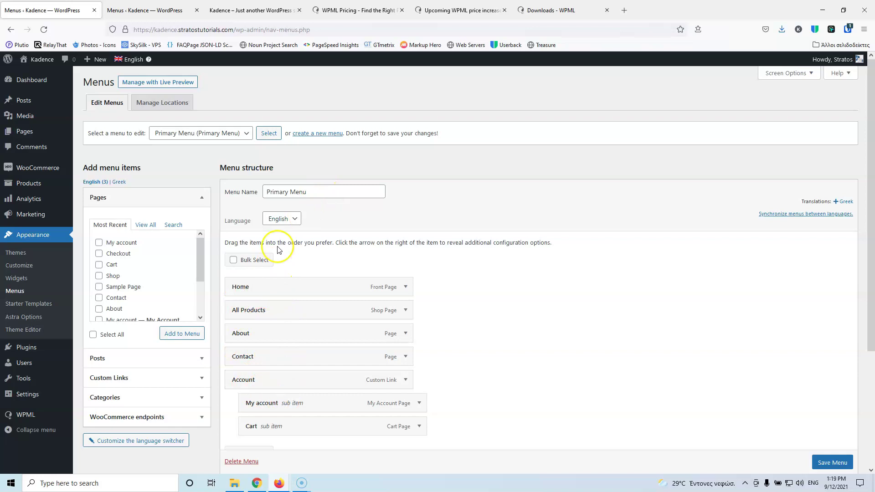
click(139, 9)
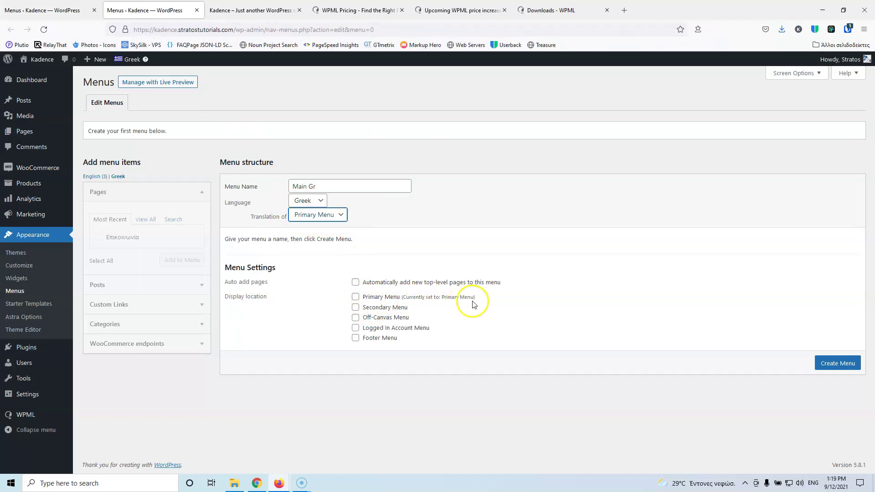
key(ctrl+shift+Tab)
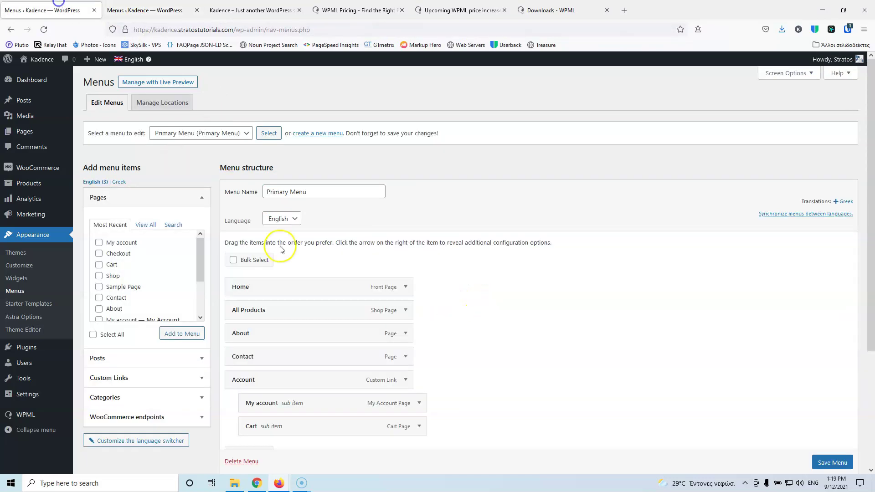
scroll(407, 330, down, 3)
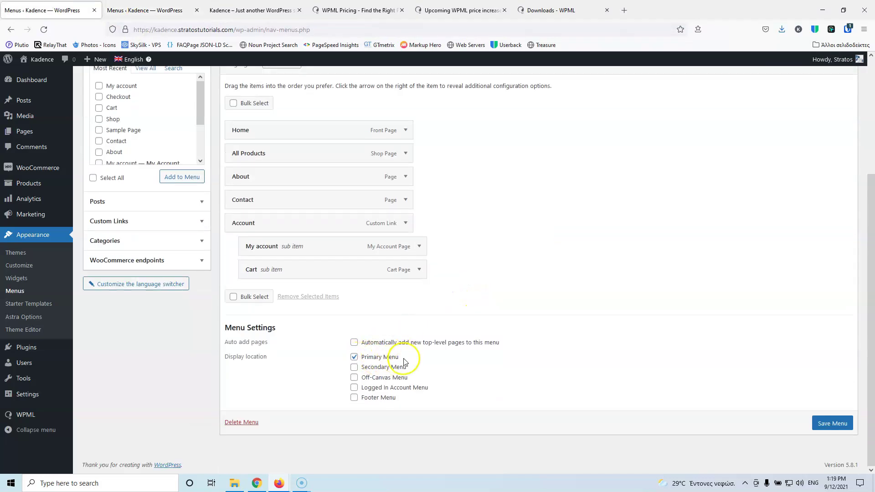
- Create the Greek menu "Main Gr" and assign it to the Primary Menu display location
click(171, 5)
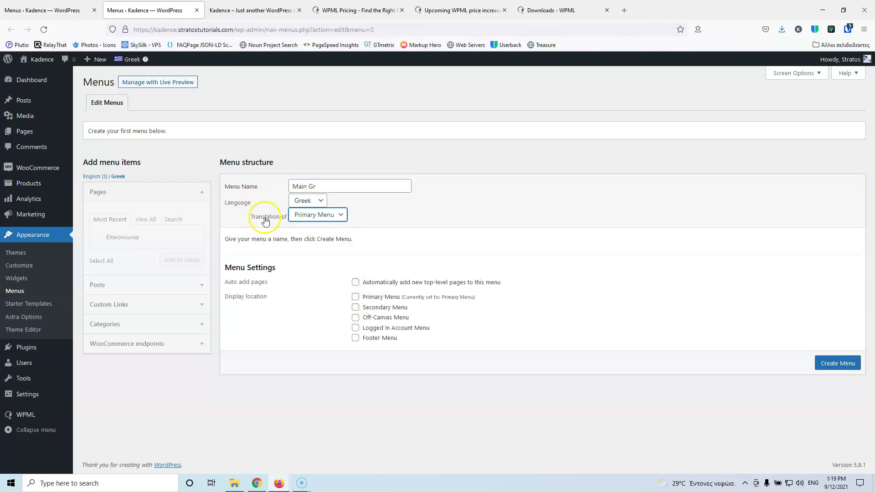
click(842, 364)
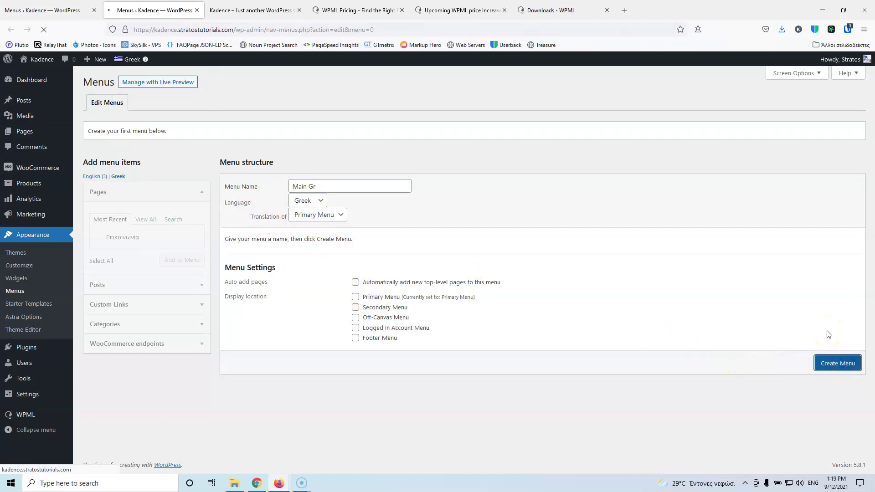
click(353, 362)
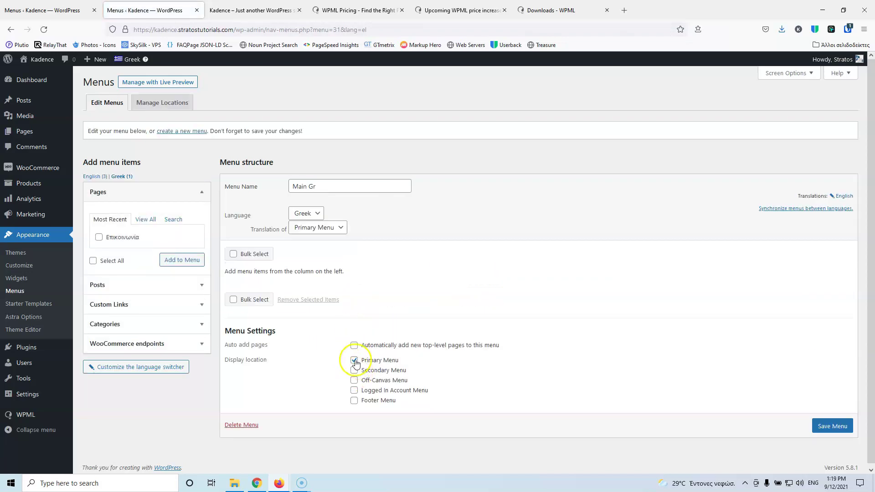
- Add the Greek pages "Αρχική" and "Επικοινωνία" to the Main Gr menu
click(146, 221)
click(99, 237)
click(178, 271)
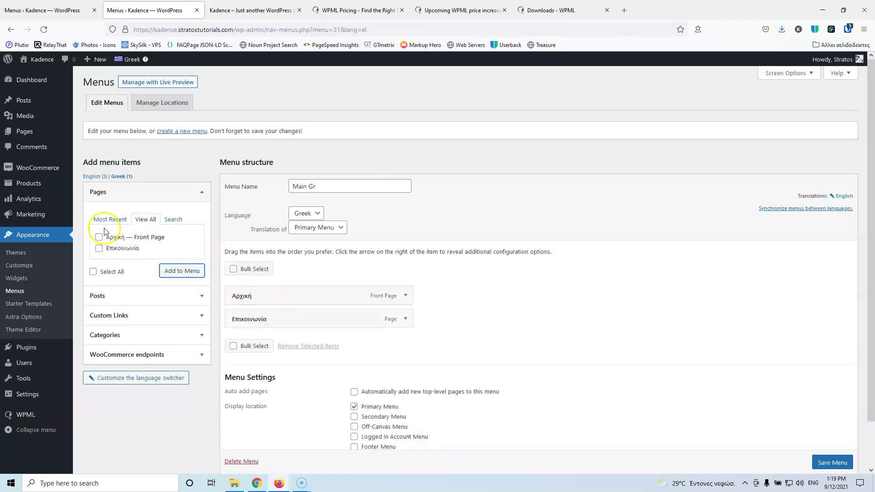
- Show all available pages in the English Primary Menu editor to compare them with the Greek page list
click(69, 10)
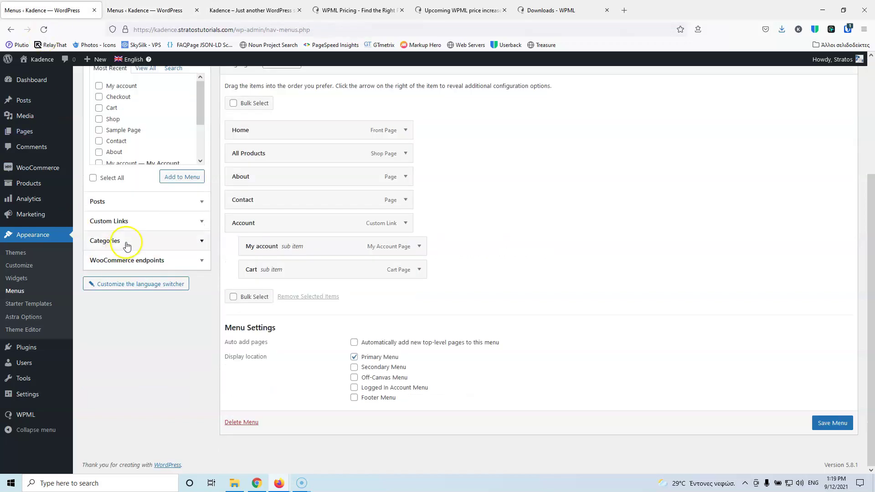
scroll(132, 242, up, 3)
click(152, 226)
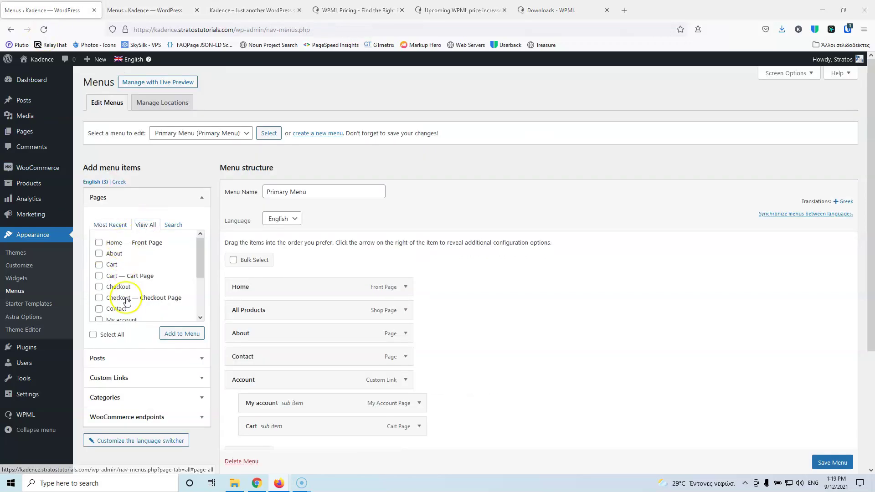
scroll(139, 276, down, 4)
scroll(135, 279, up, 4)
- Return to the Greek menu "Main Gr" and save it
key(ctrl+Tab)
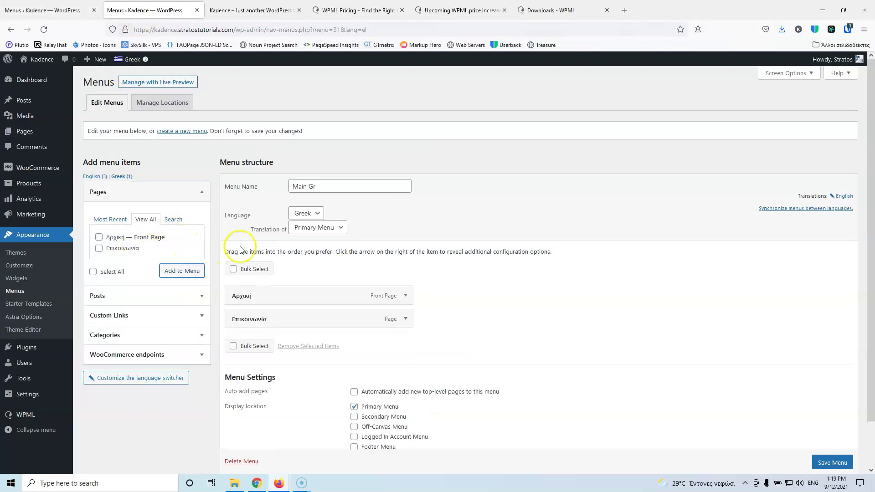
scroll(819, 465, down, 1)
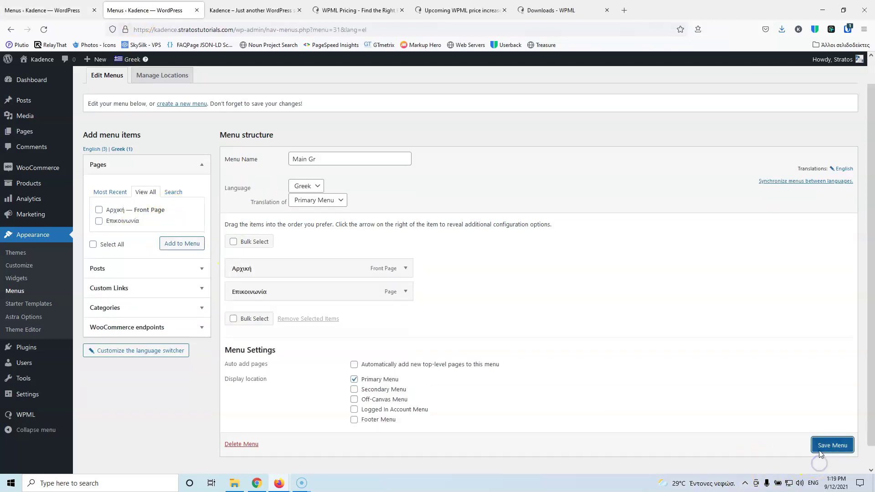
click(827, 445)
- Reload the Greek homepage to check its navigation menu, and switch the site to English for comparison
click(255, 10)
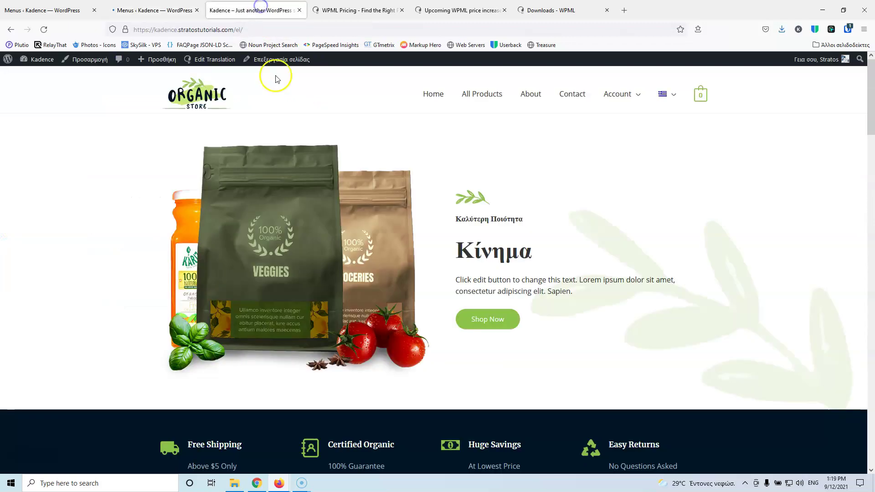
mouse_move(668, 96)
click(44, 29)
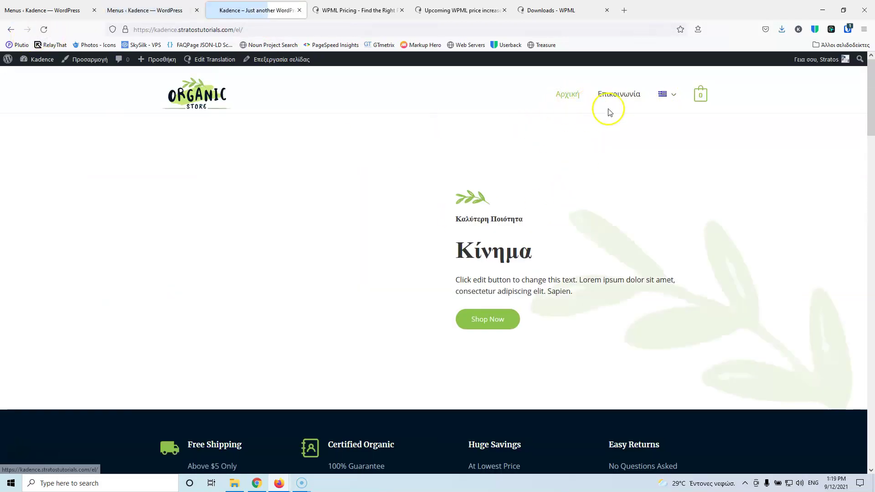
mouse_move(669, 94)
click(663, 122)
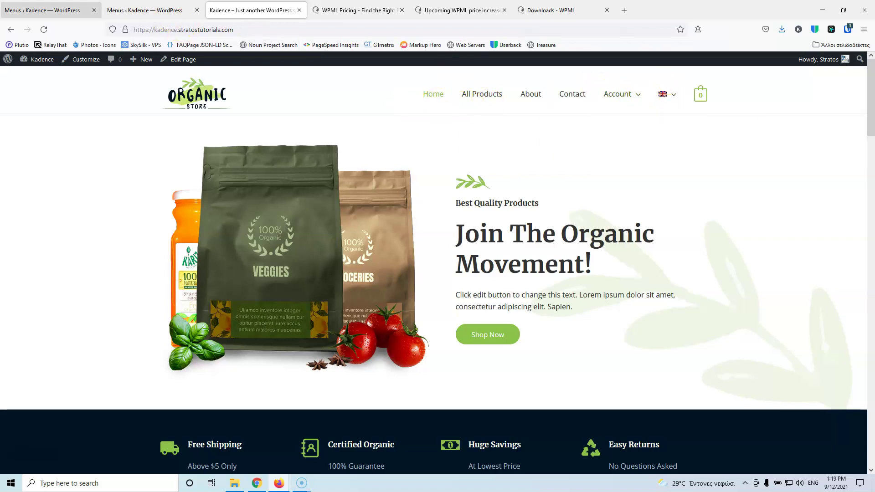
- Open the English "Hello world!" post for Greek translation from the posts list in WordPress admin
click(61, 6)
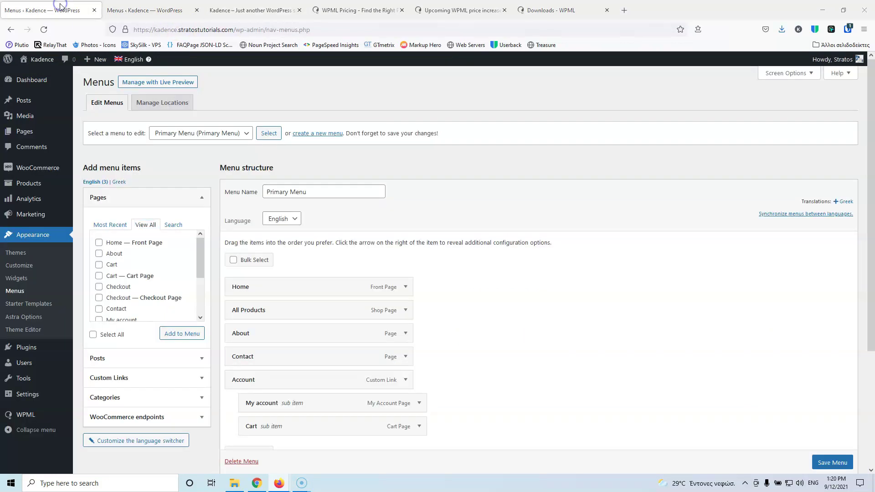
mouse_move(27, 108)
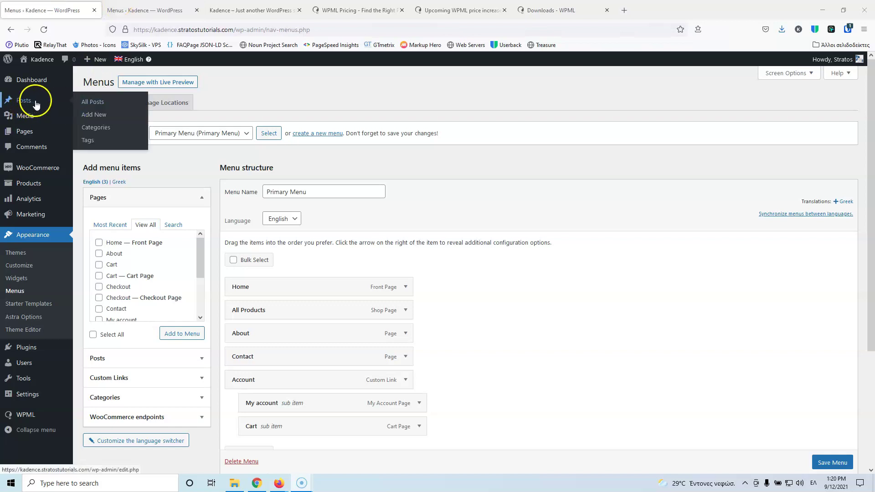
click(91, 102)
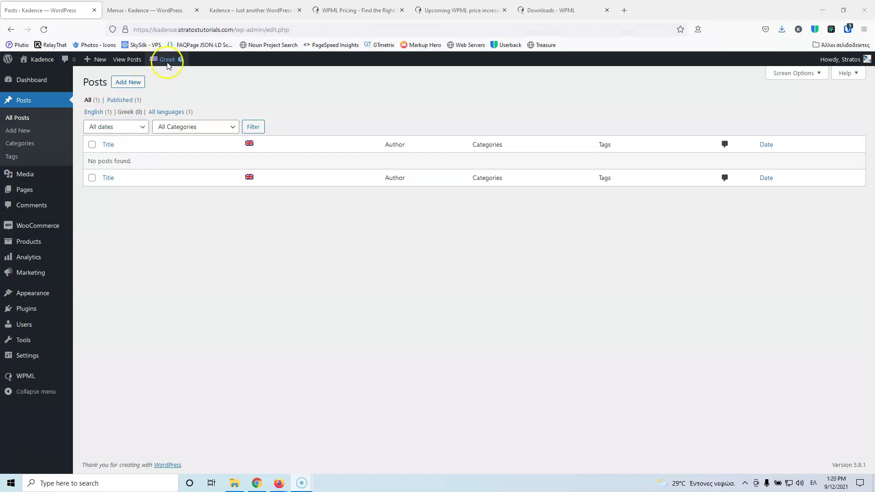
mouse_move(169, 64)
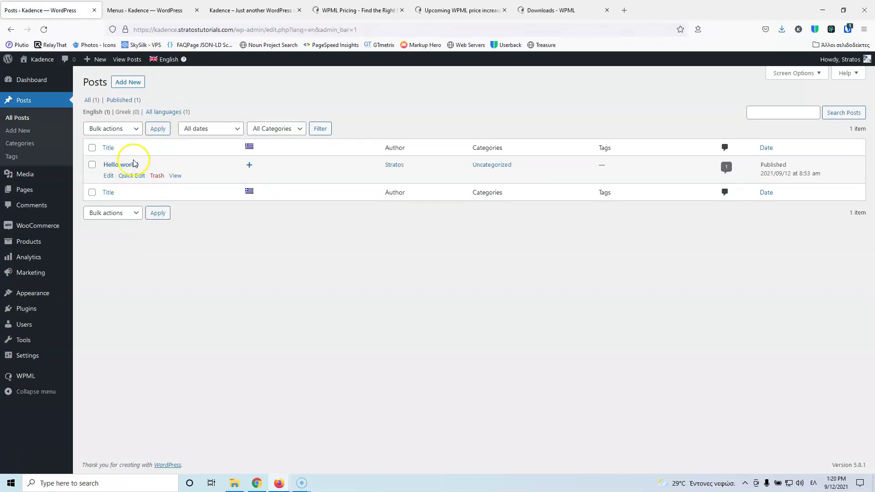
click(249, 165)
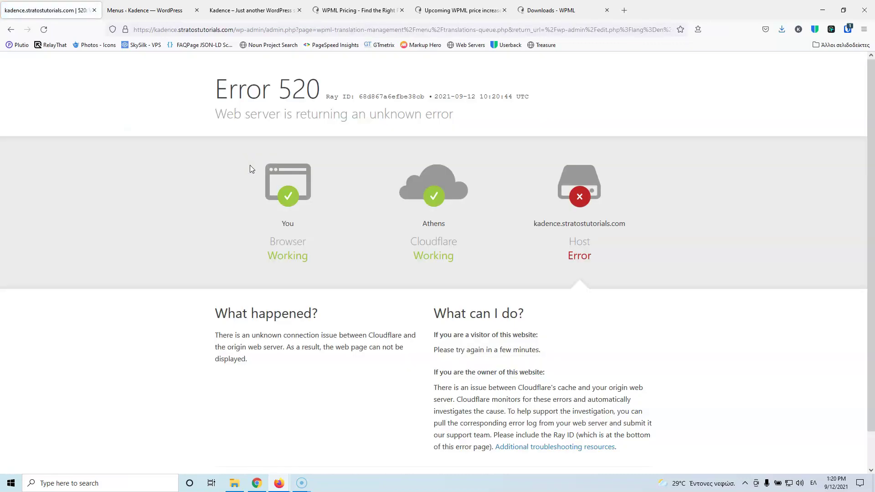
click(44, 31)
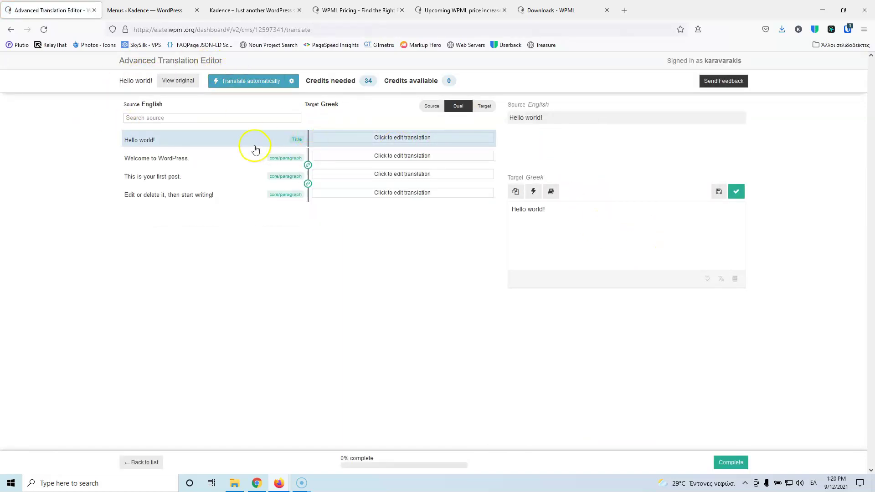
- Translate the post title "Hello world!" as "Γειά σου κόσμε" and save it as complete
drag(564, 210, 492, 210)
key(alt+shift)
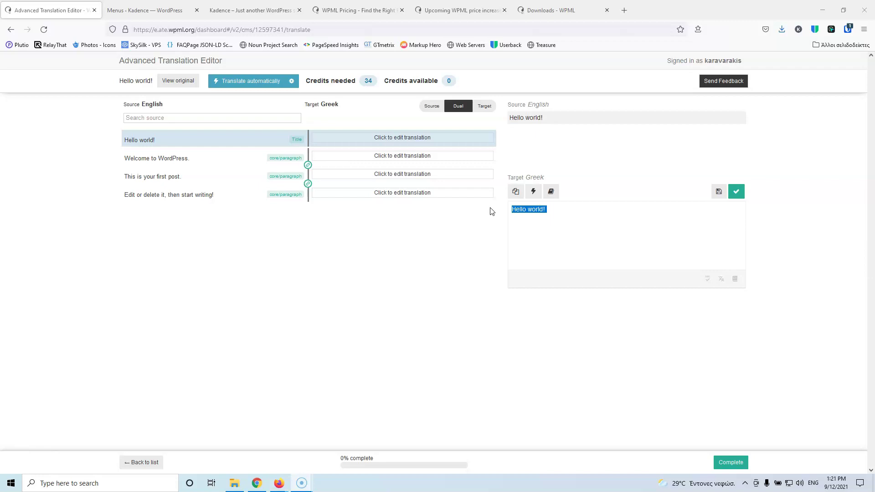
click(574, 230)
triple_click(580, 210)
text(G)
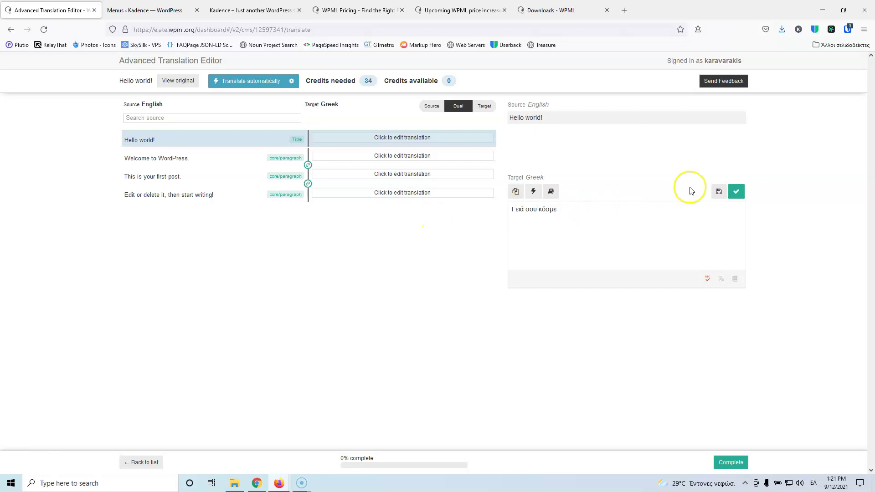
click(737, 192)
- Accept the three remaining paragraphs with their English text and complete the post's Greek translation
click(737, 192)
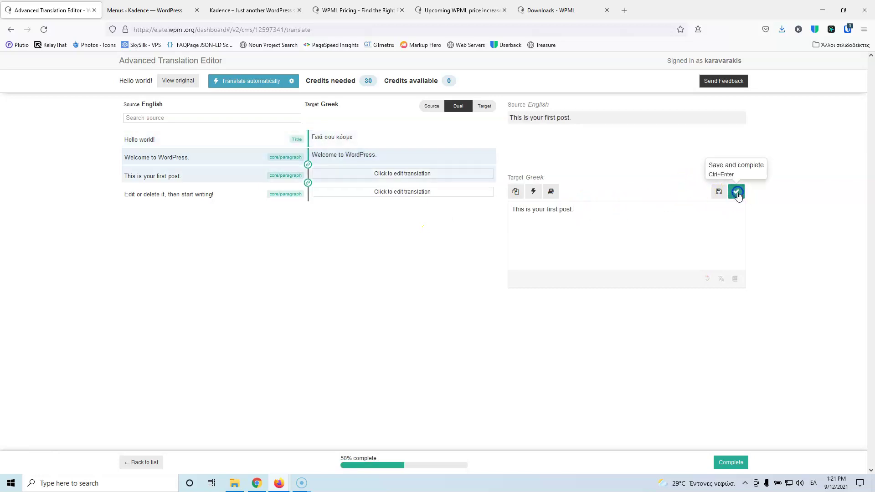
click(737, 192)
click(738, 192)
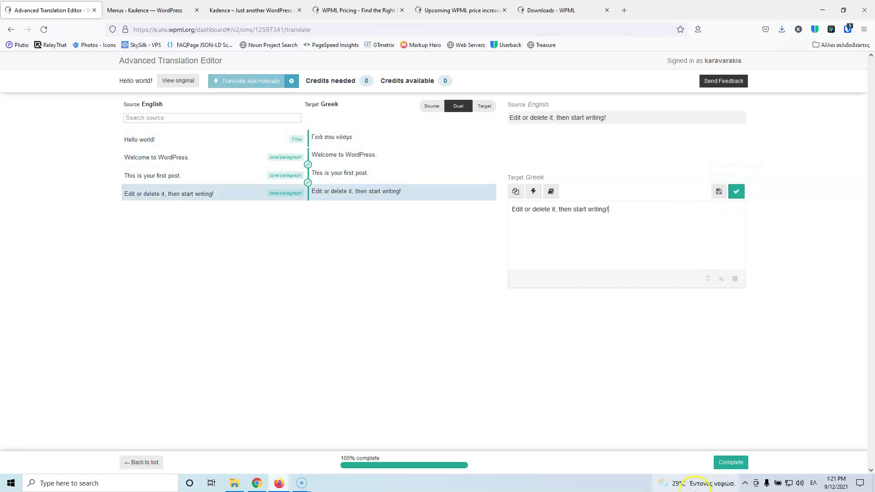
click(741, 463)
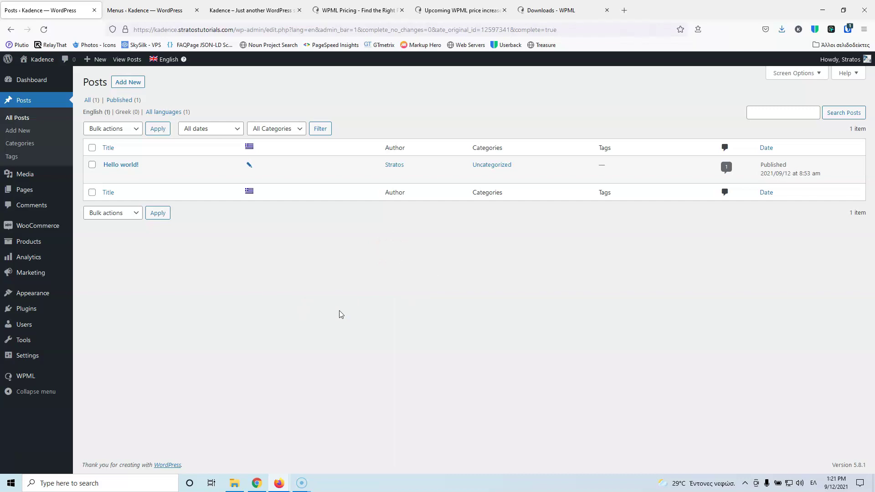
- Open the Privacy Policy page for Greek translation and join the anonymized-string paragraph segment with the Gravatar segment below it
mouse_move(29, 199)
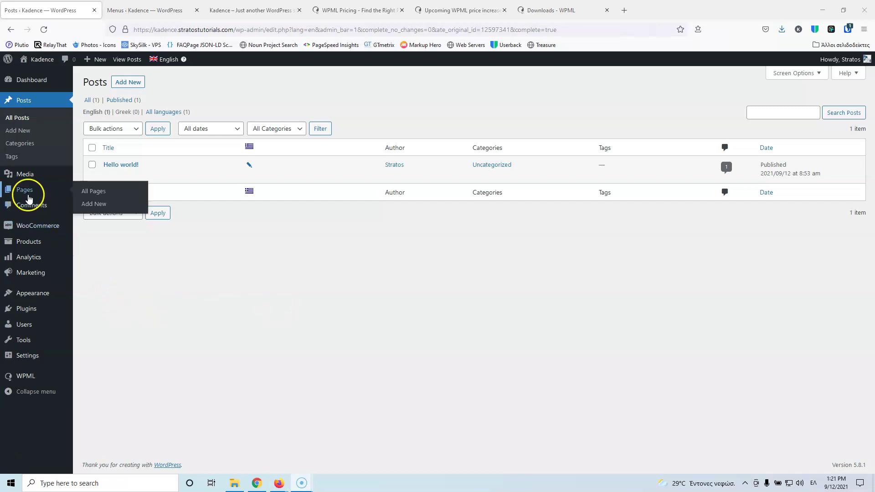
click(89, 193)
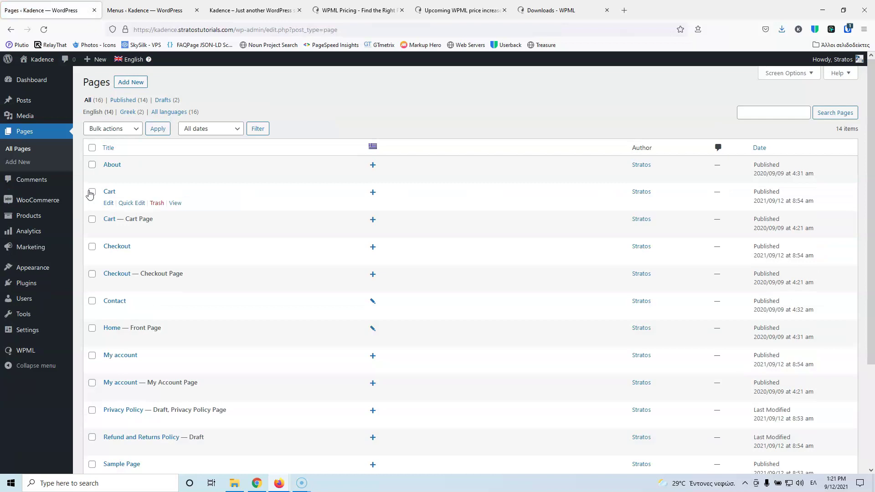
scroll(143, 214, down, 3)
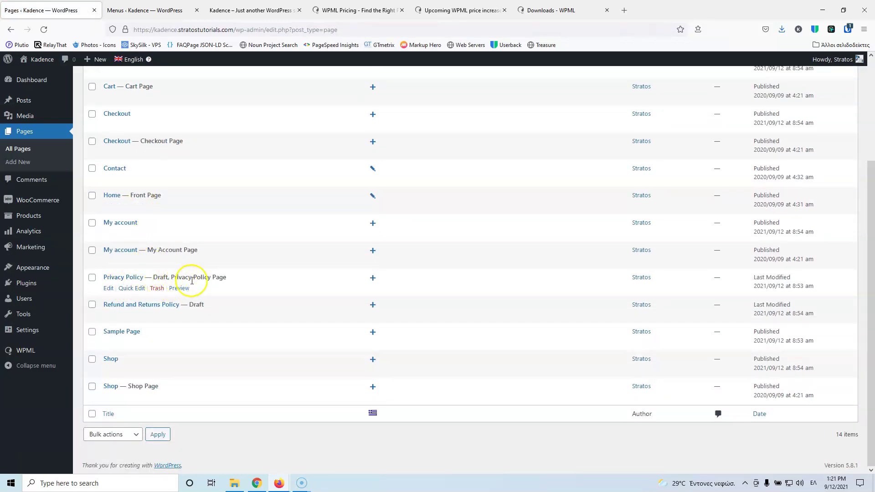
click(372, 279)
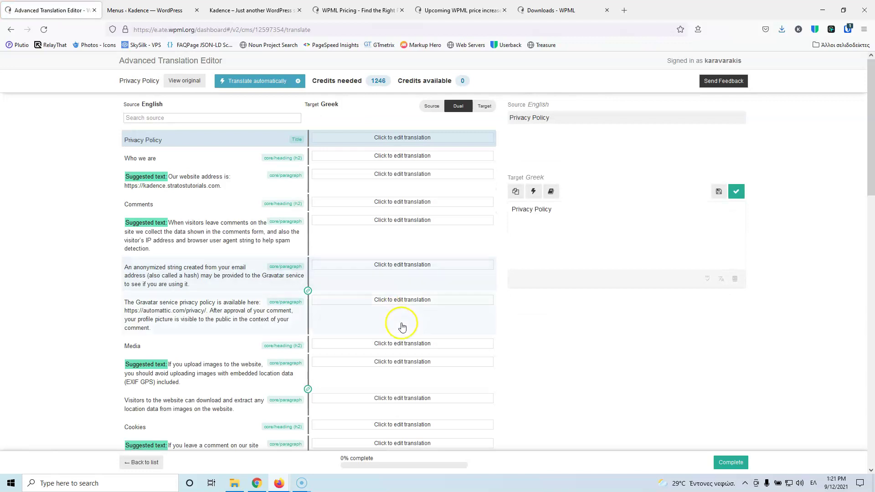
click(461, 355)
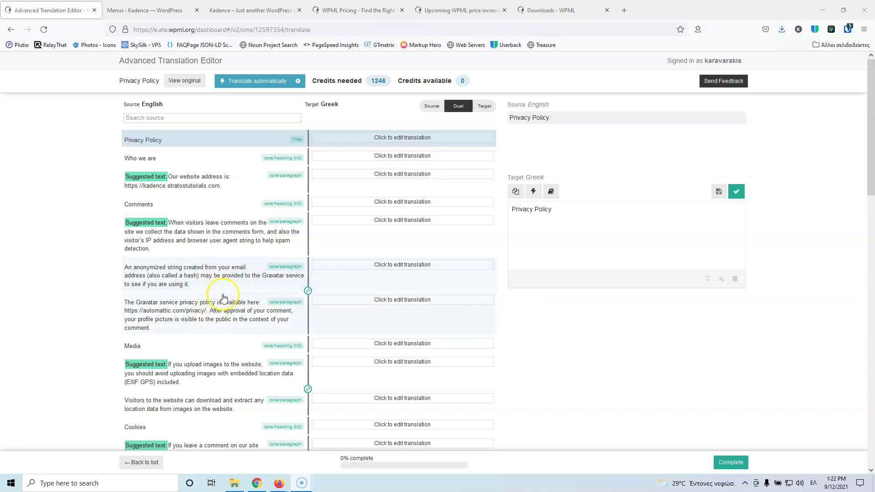
click(307, 292)
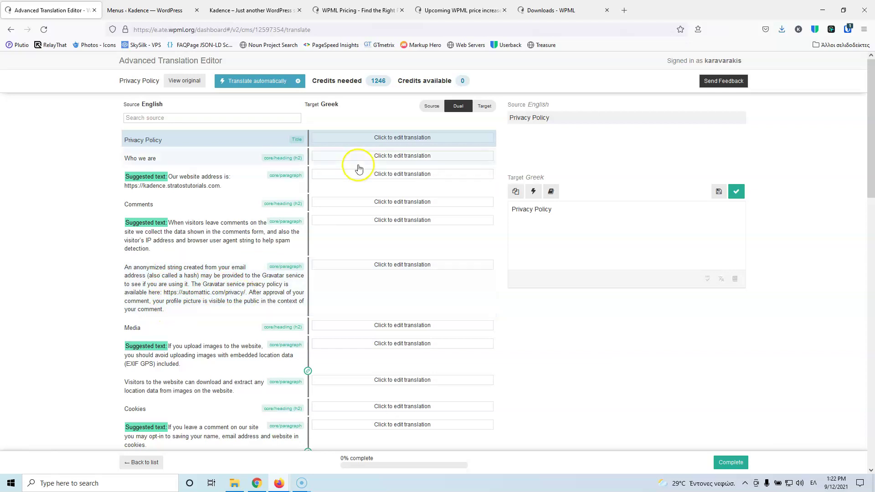
- Look through all of the Privacy Policy's segments in the translation editor
scroll(358, 183, down, 10)
scroll(359, 199, up, 10)
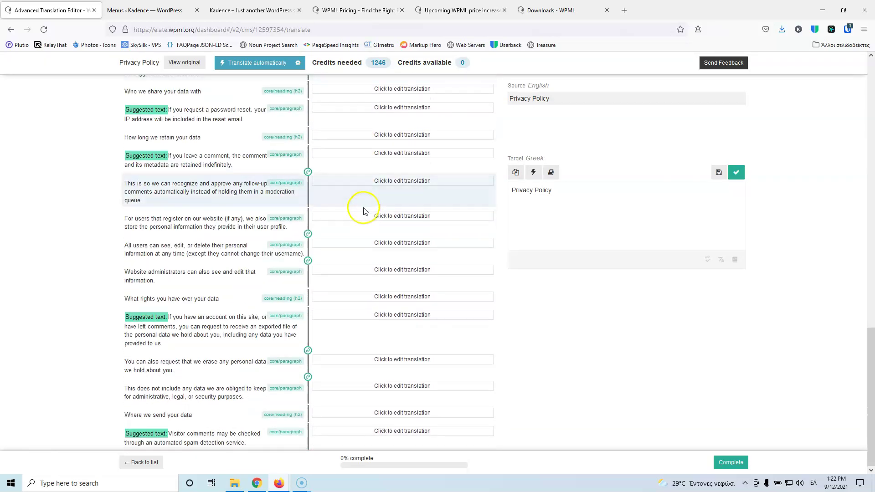
scroll(363, 214, down, 10)
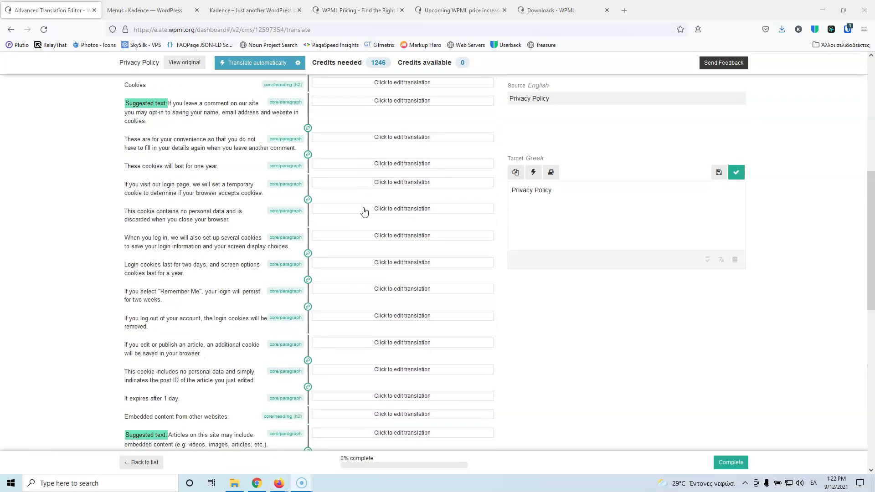
scroll(362, 216, up, 10)
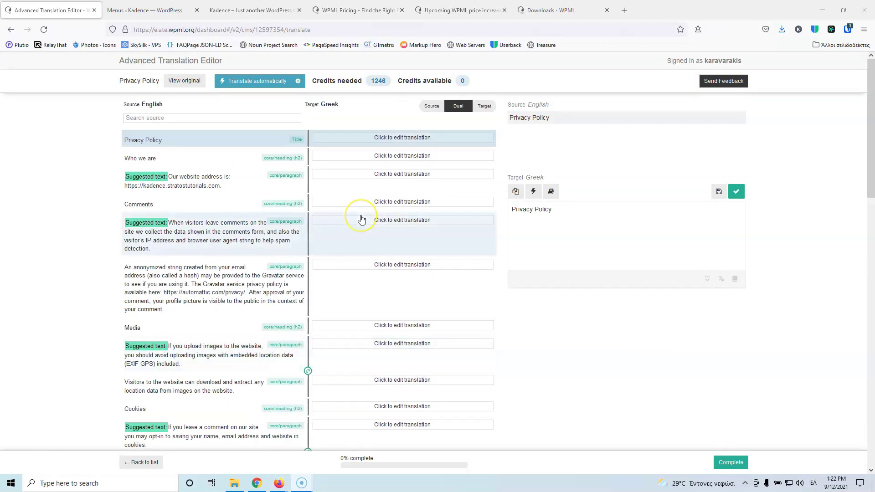
scroll(362, 218, down, 15)
scroll(362, 218, up, 10)
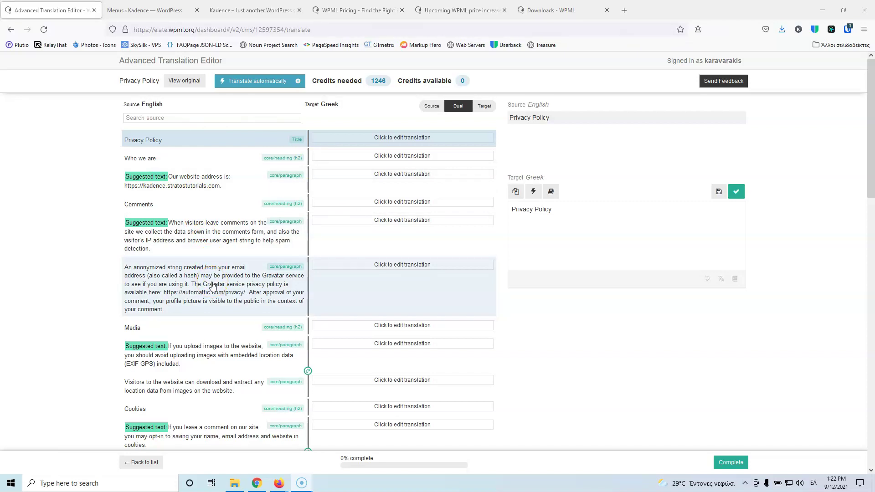
- Try to save an empty Greek translation for the segment "These cookies will last for one year."
scroll(205, 351, down, 4)
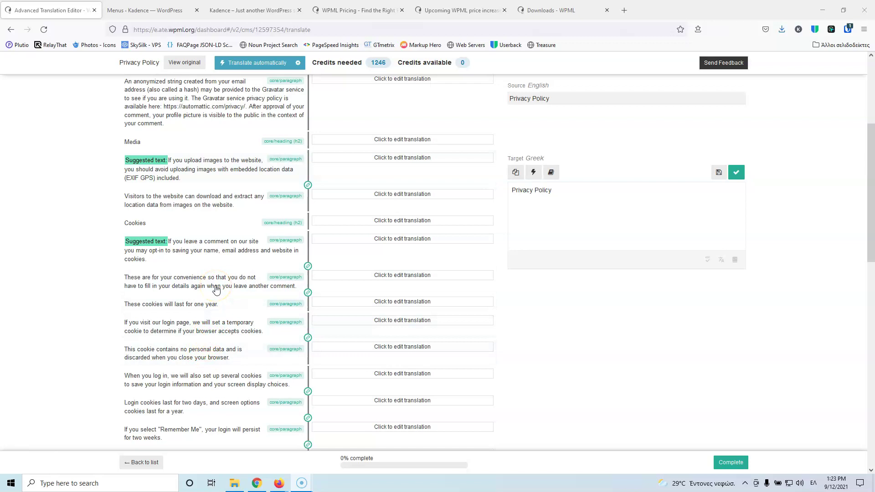
click(178, 304)
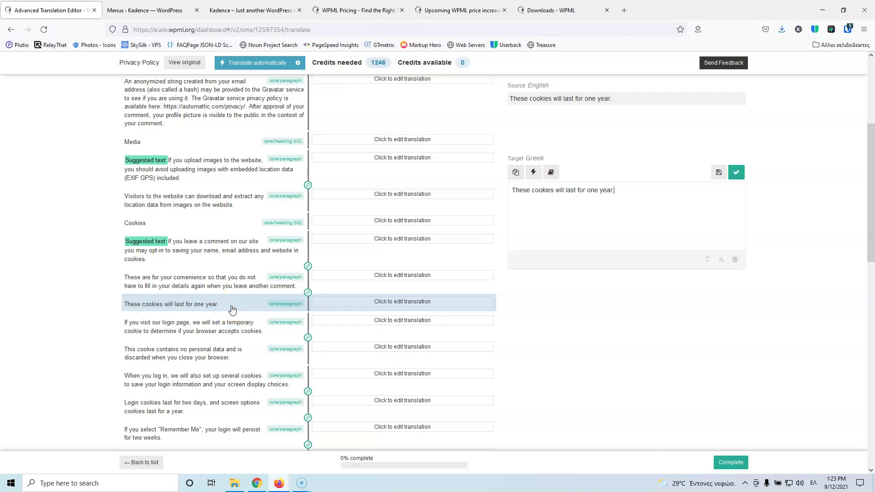
drag(628, 190, 486, 191)
key(BackSpace)
click(736, 173)
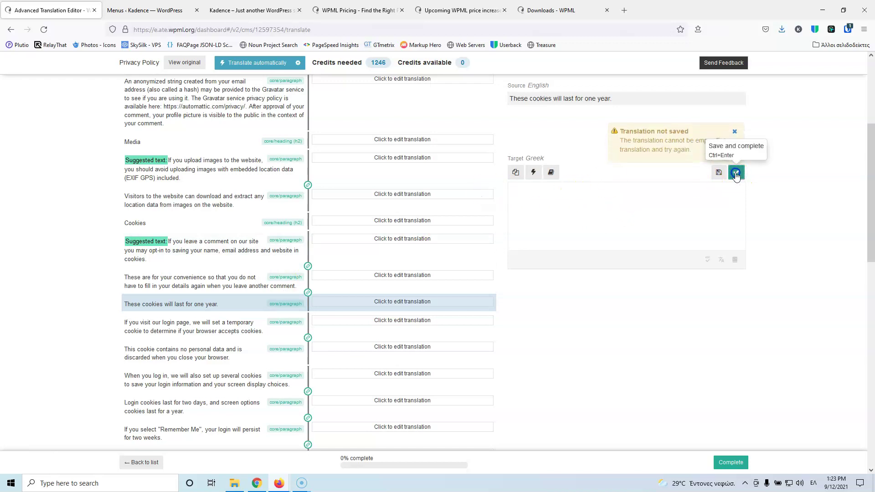
click(736, 173)
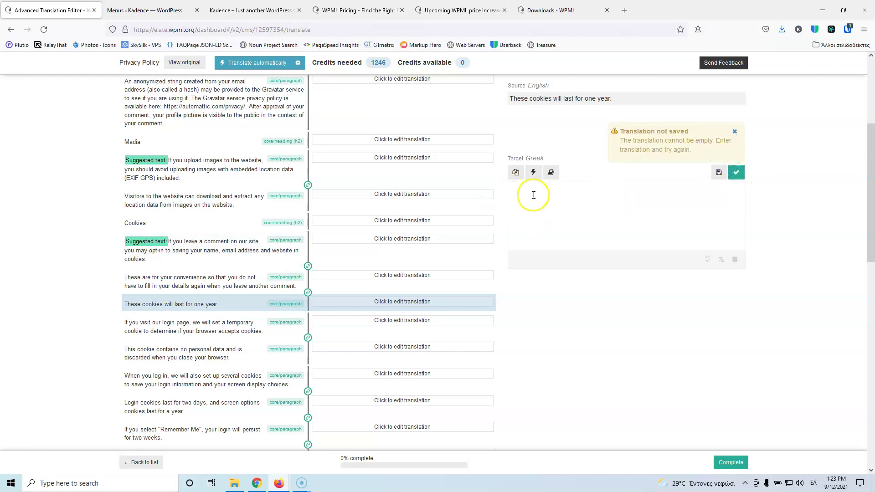
click(736, 173)
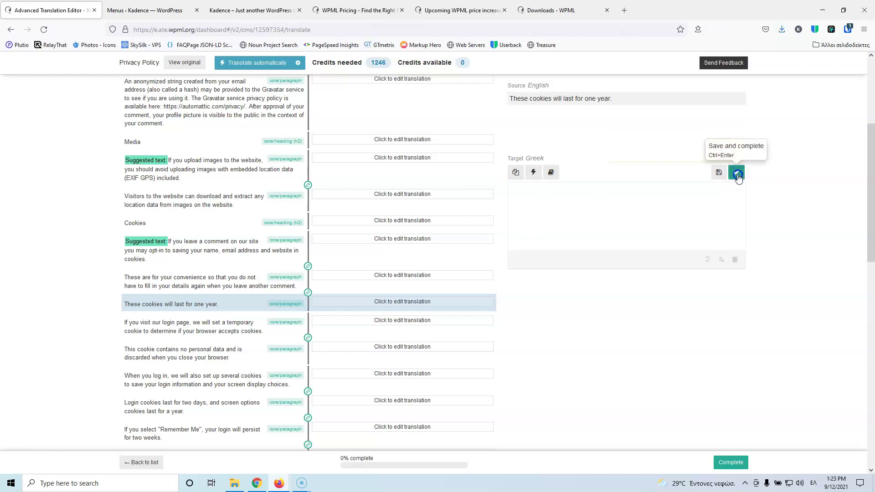
click(736, 173)
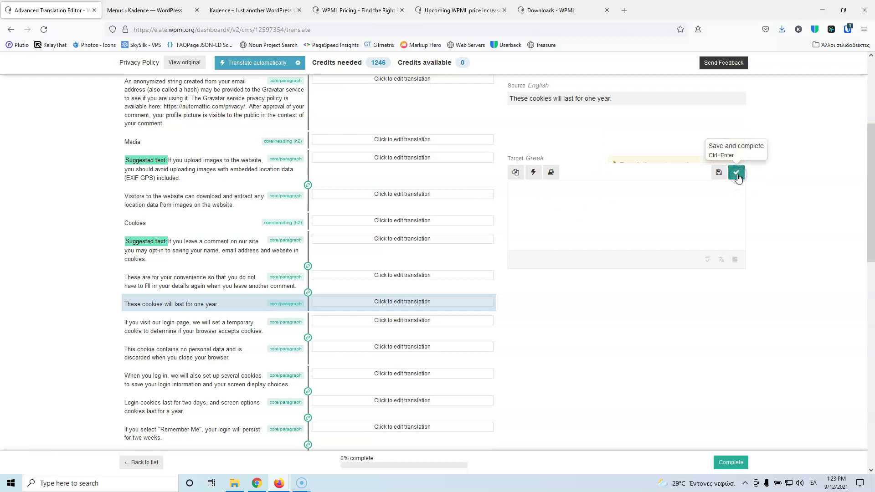
click(565, 198)
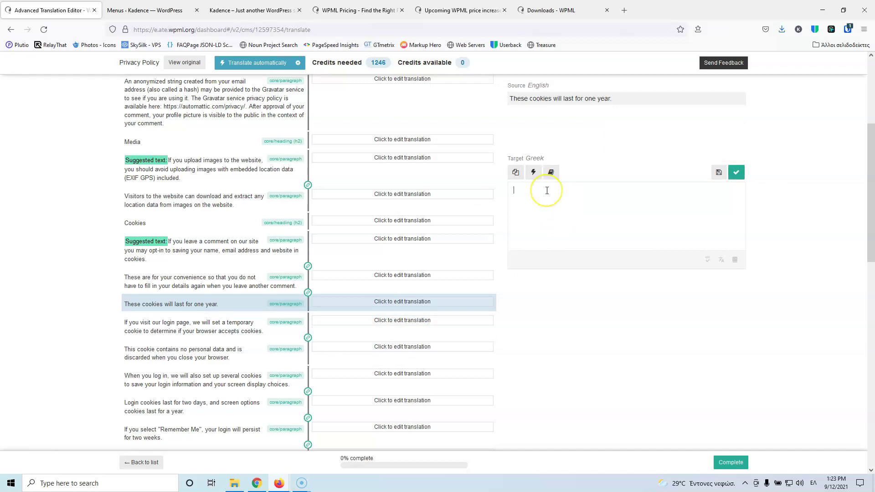
drag(519, 191, 506, 189)
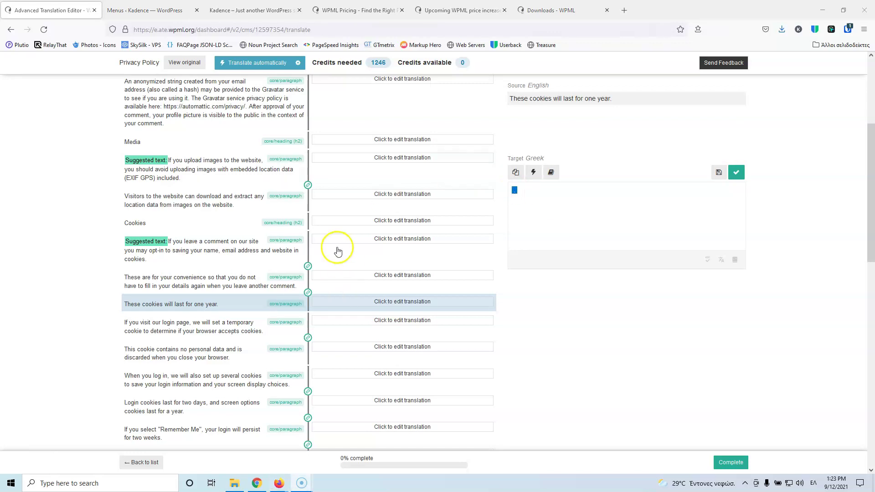
- Replace the Greek text of the Cookies segment about leaving a comment with "Είματσε καλά" and try to save it without its formatting marker
click(211, 174)
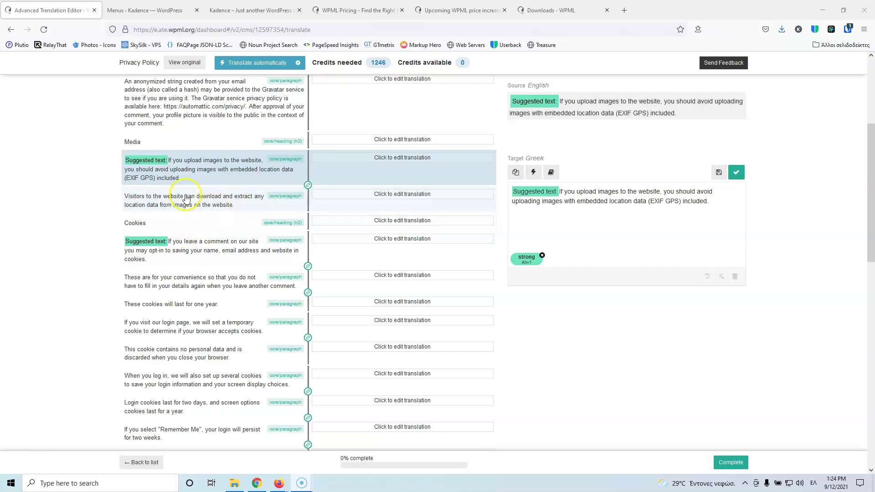
click(146, 259)
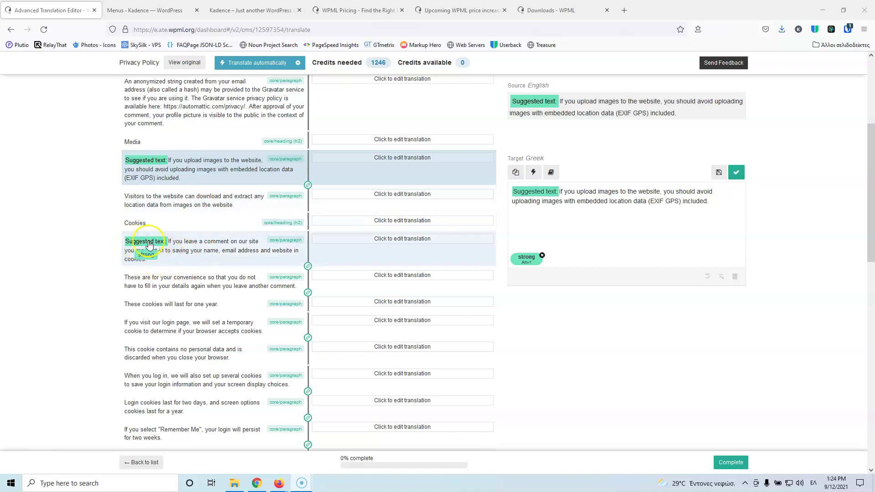
click(187, 246)
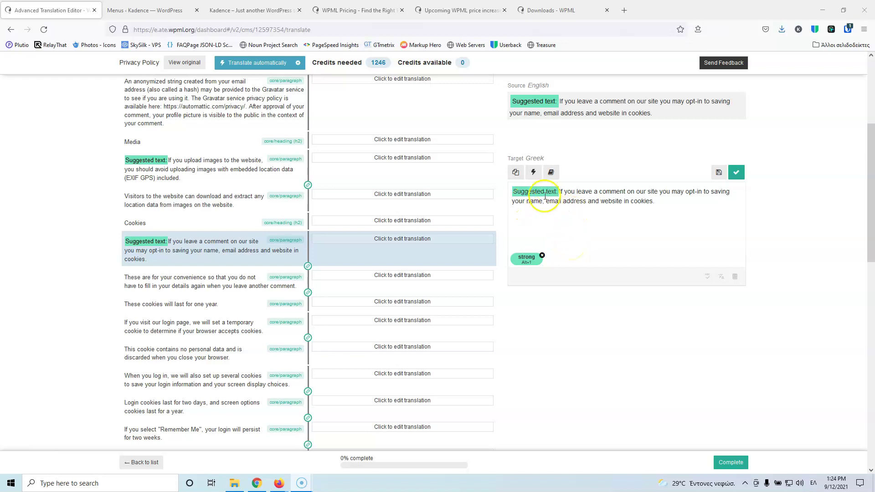
scroll(593, 230, up, 3)
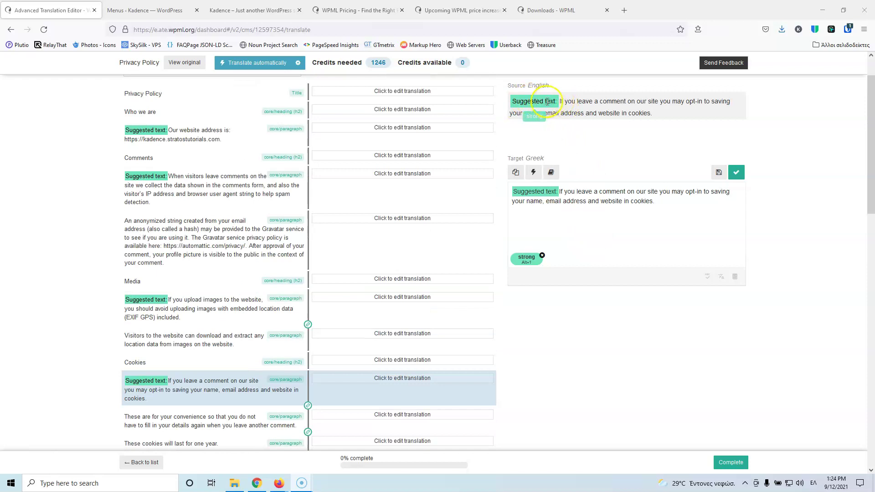
click(561, 253)
drag(517, 190, 694, 207)
text(ό)
key(BackSpace)
key(BackSpace)
key(BackSpace)
key(BackSpace)
key(BackSpace)
key(BackSpace)
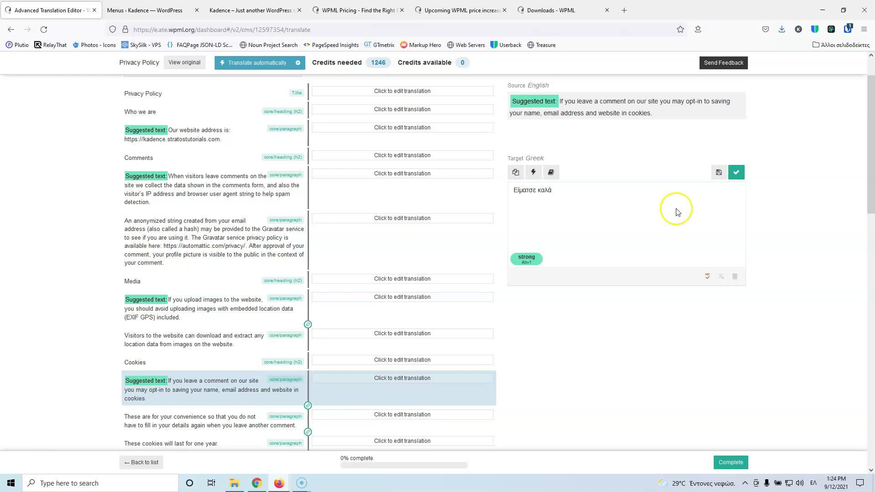
click(736, 173)
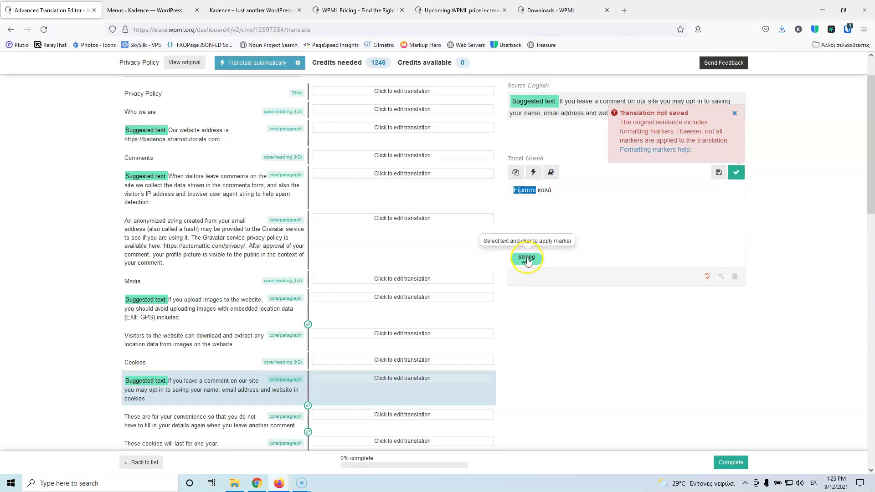
- Apply the strong formatting marker to the word "Είματσε" and save the segment's Greek translation
click(525, 260)
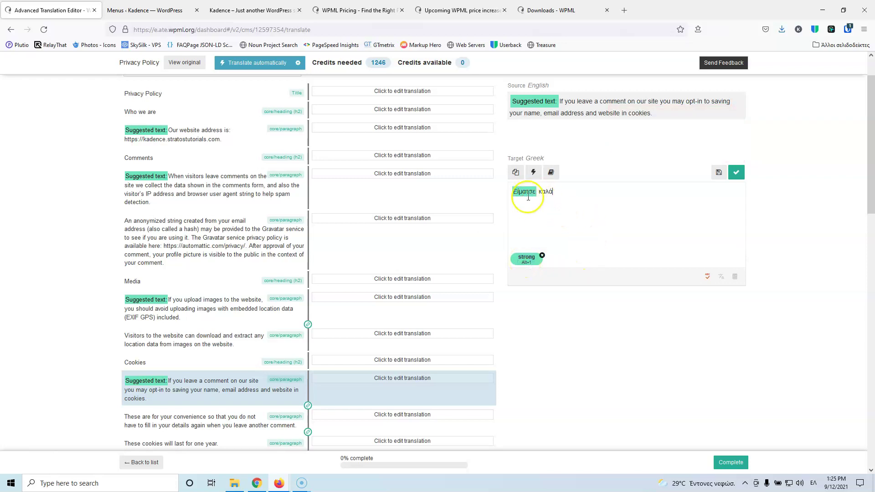
click(736, 173)
scroll(227, 342, down, 7)
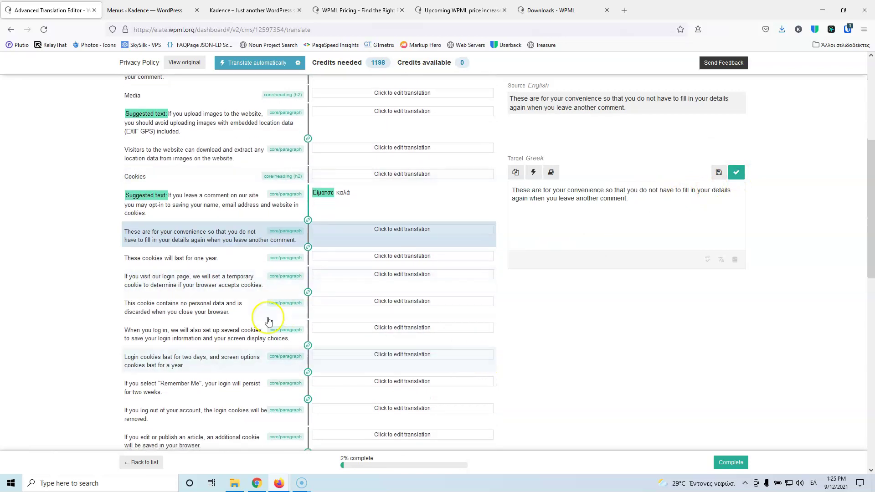
- Try to complete the Privacy Policy translation job while most of its segments are still untranslated
scroll(226, 343, down, 7)
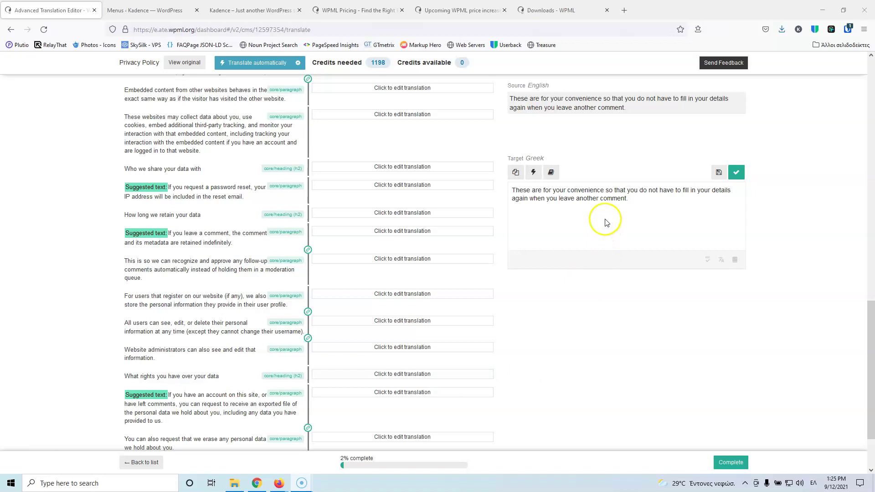
double_click(592, 190)
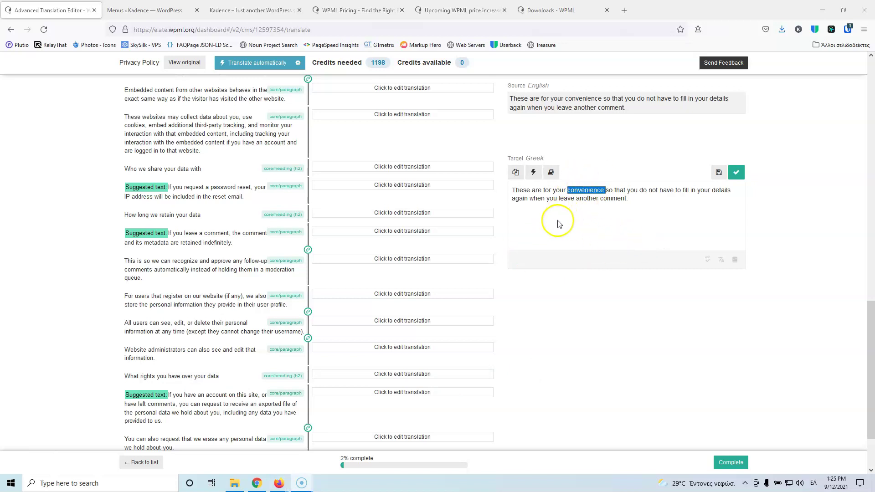
click(525, 246)
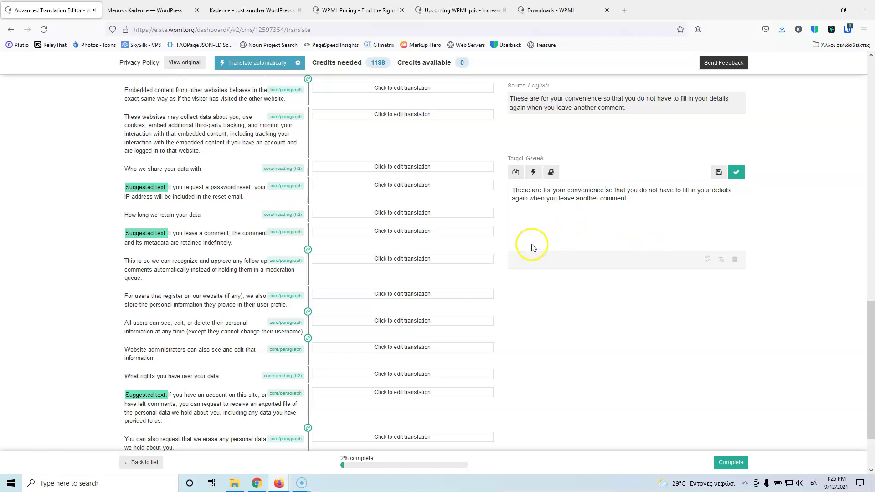
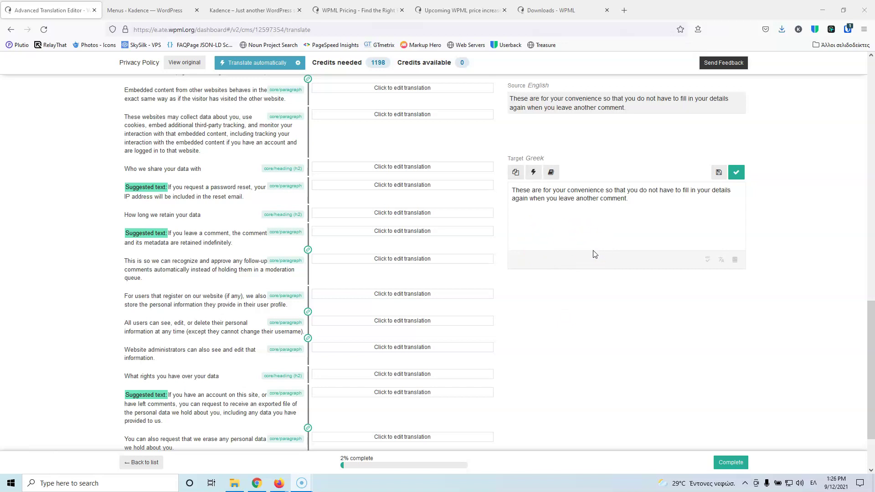
click(731, 462)
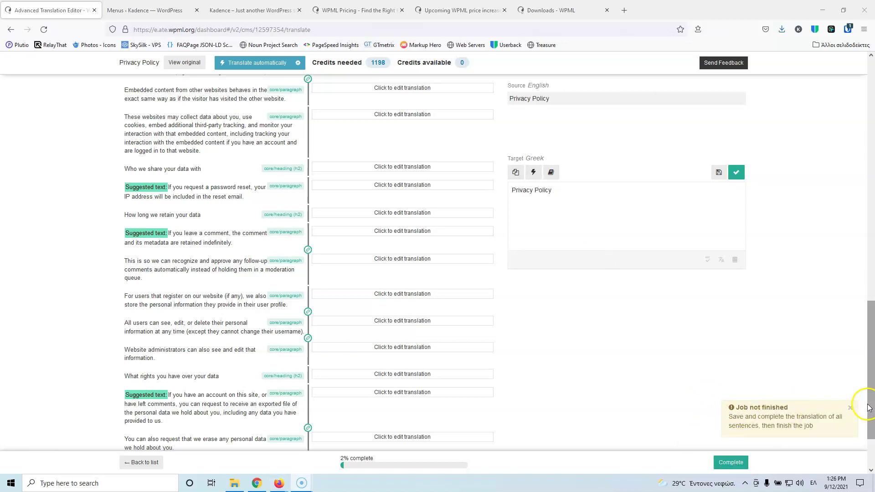
- Return to the WordPress Pages list, reload it and check the Greek translation status of the Privacy Policy page
click(11, 32)
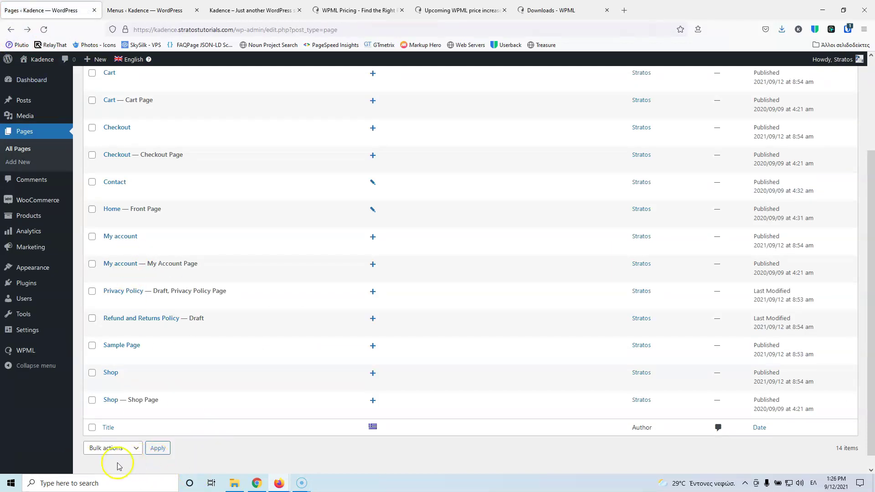
scroll(230, 340, up, 3)
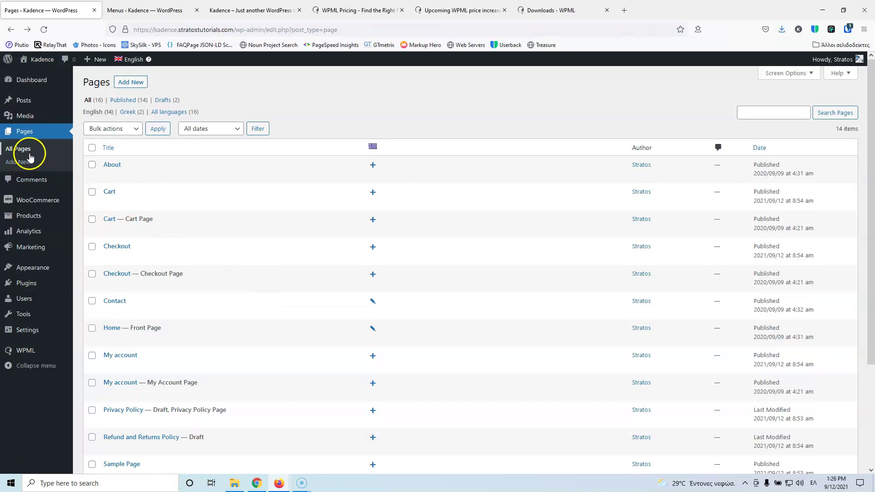
scroll(181, 241, down, 3)
click(43, 29)
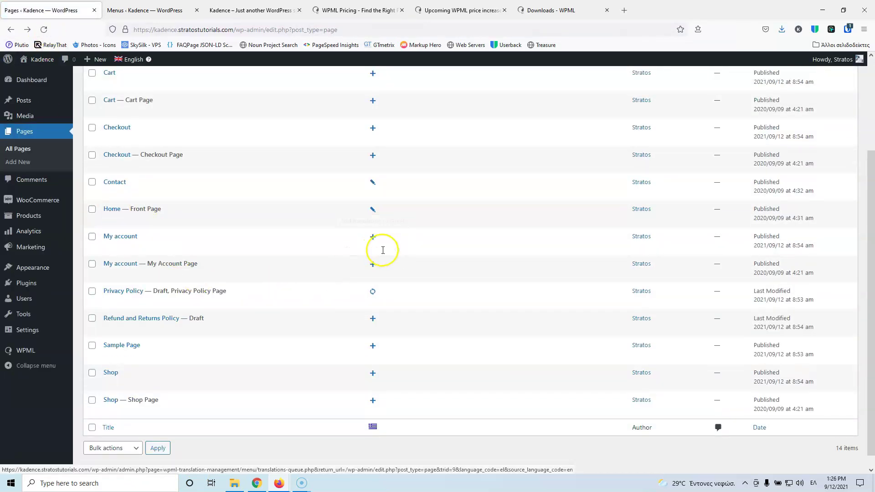
scroll(403, 275, up, 1)
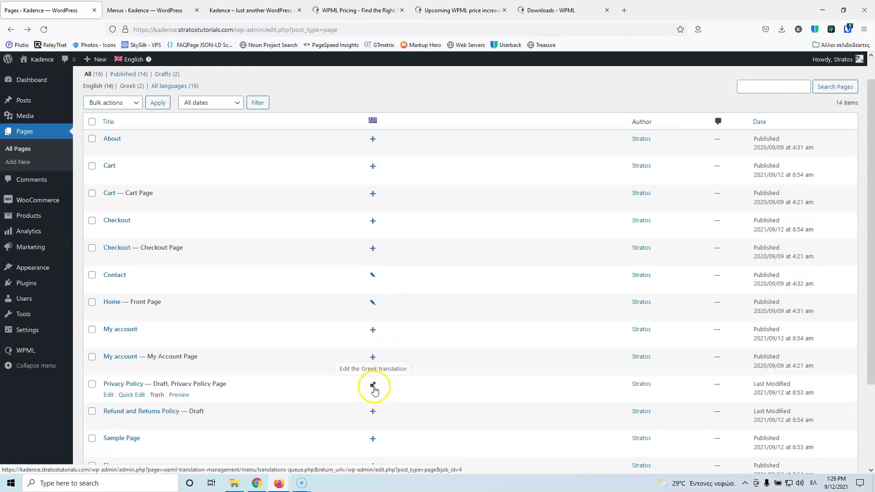
scroll(375, 388, down, 1)
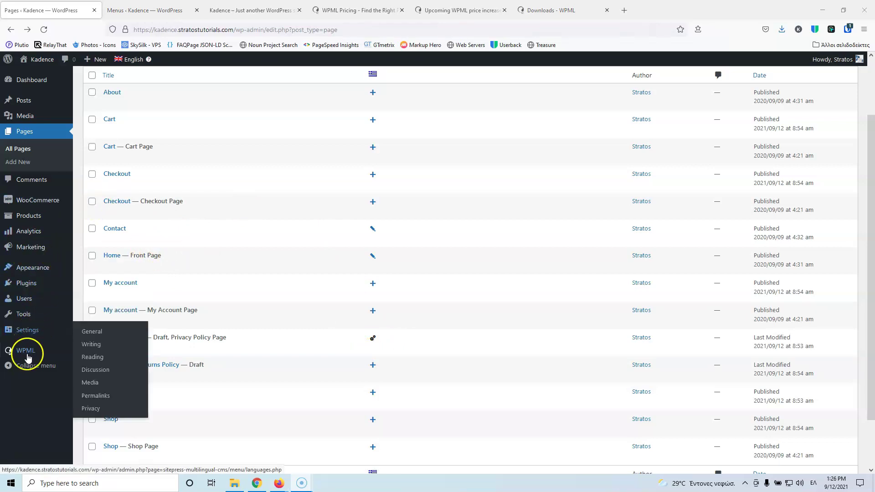
- Review the pages' Greek translation statuses in WPML's Translation Management and open the Translations queue
mouse_move(27, 351)
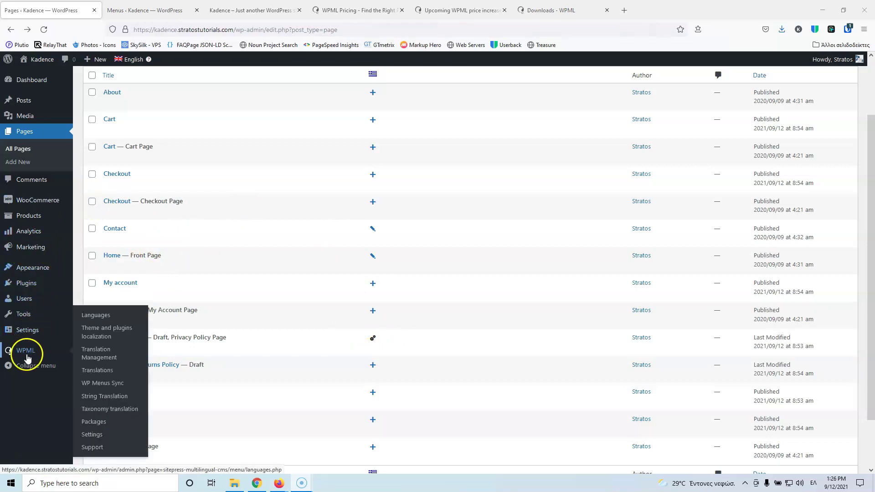
click(96, 357)
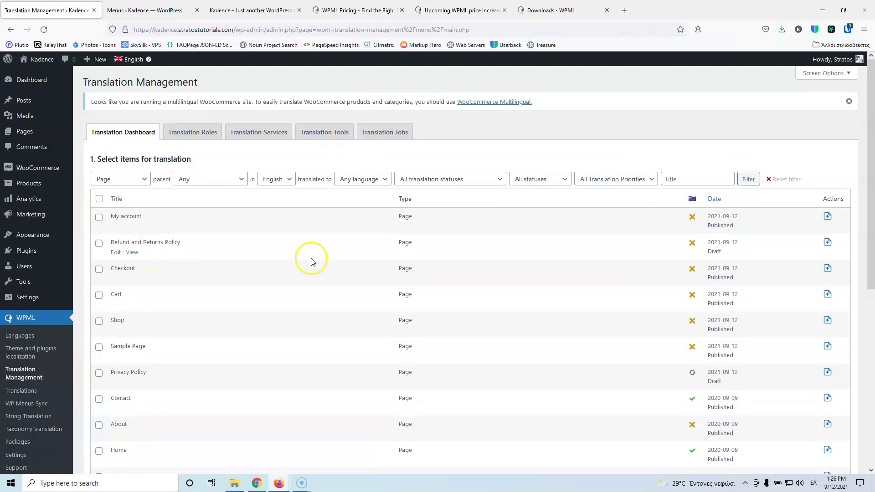
scroll(313, 262, down, 4)
scroll(728, 291, up, 1)
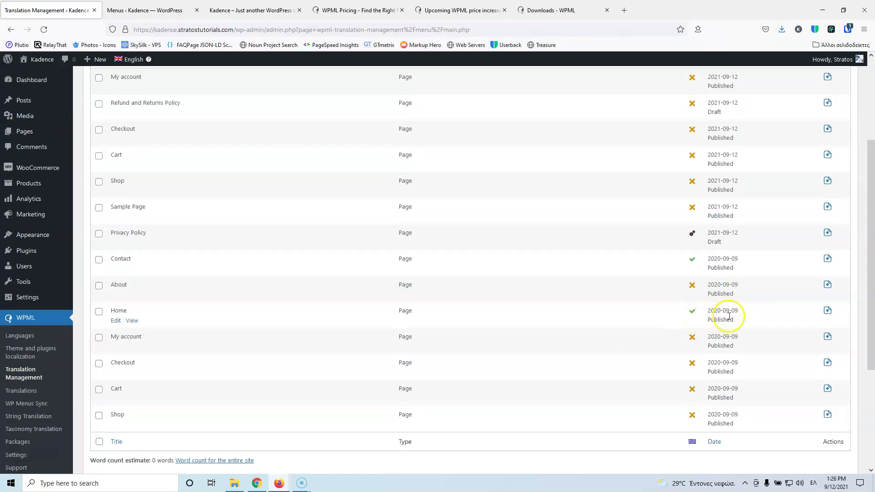
scroll(729, 316, up, 3)
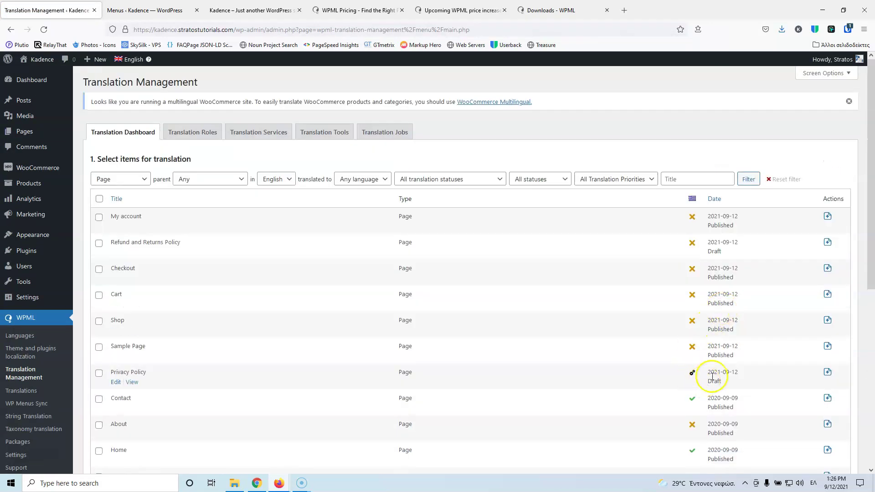
scroll(713, 377, down, 2)
scroll(715, 389, up, 2)
click(27, 392)
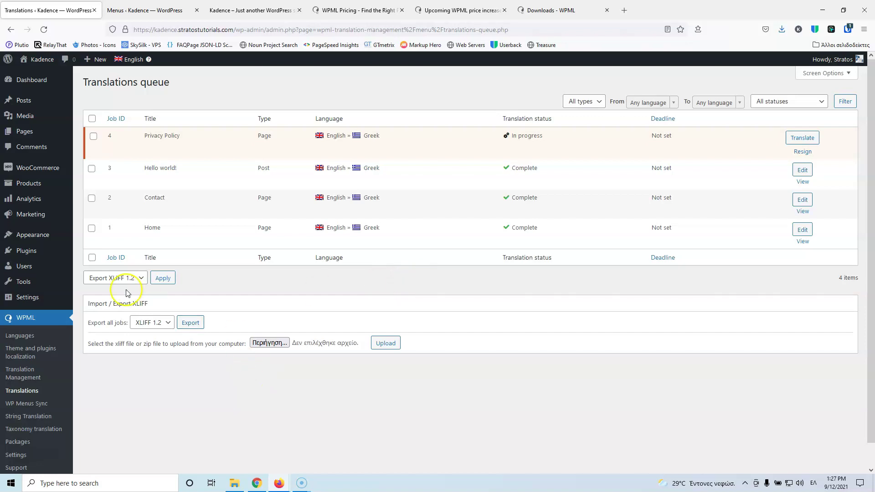
- Upload the plugin file woocommerce-multilingual.4.11.7.zip to the site, install it and activate it
mouse_move(30, 258)
click(100, 267)
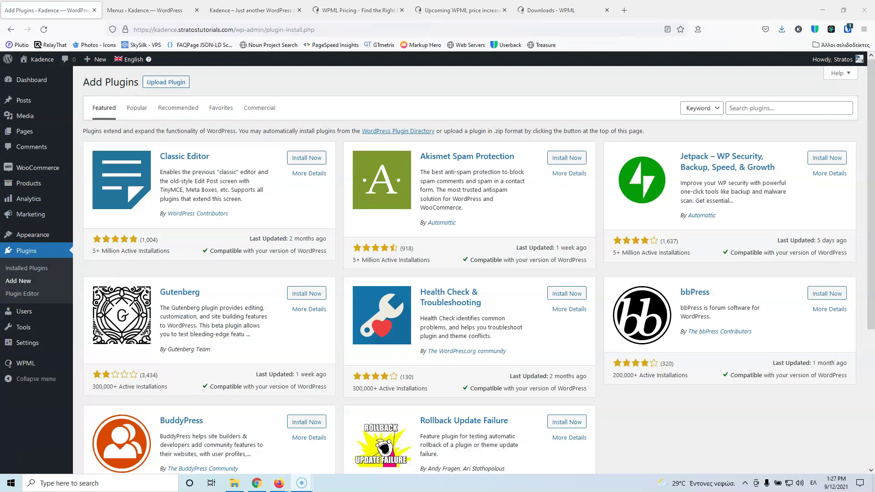
click(166, 82)
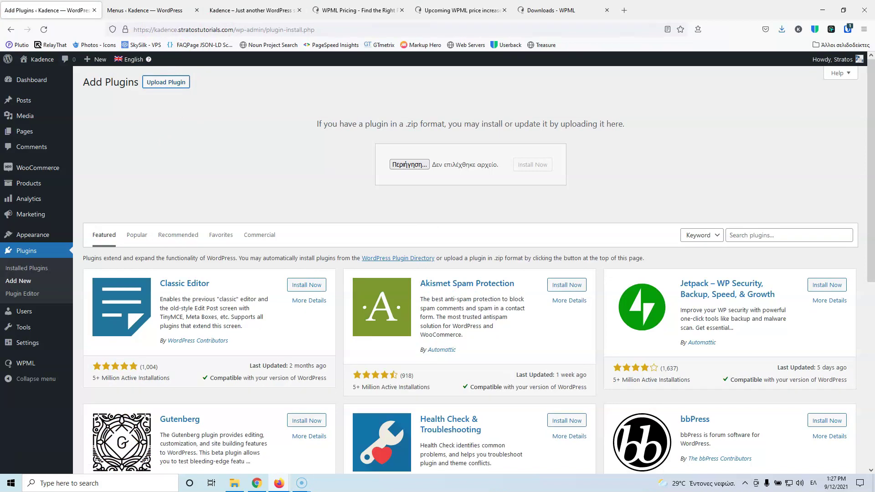
drag(231, 77, 405, 164)
click(540, 165)
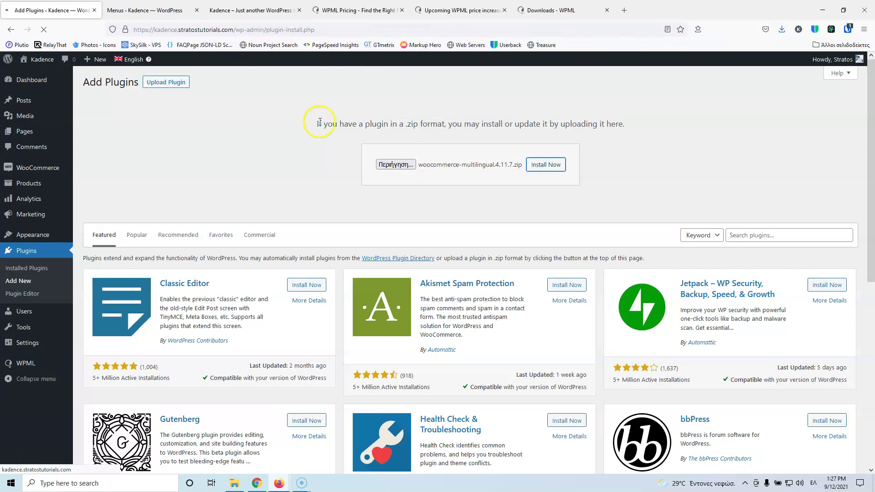
mouse_move(41, 167)
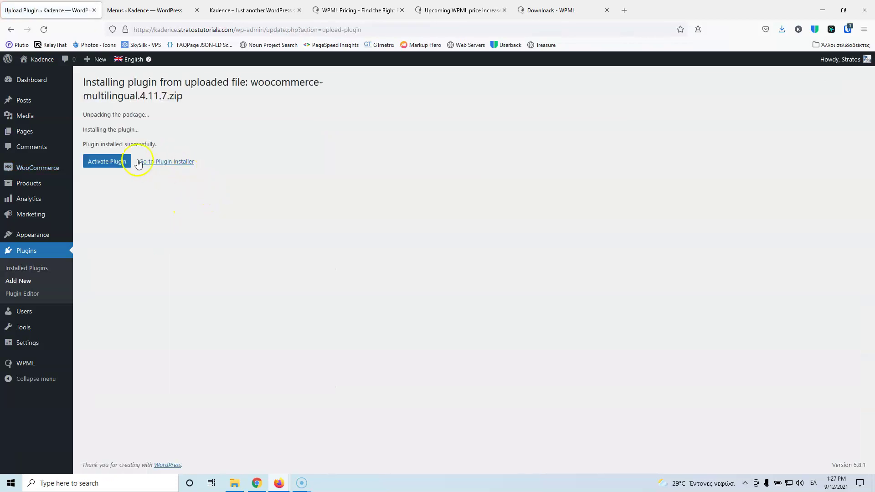
click(114, 163)
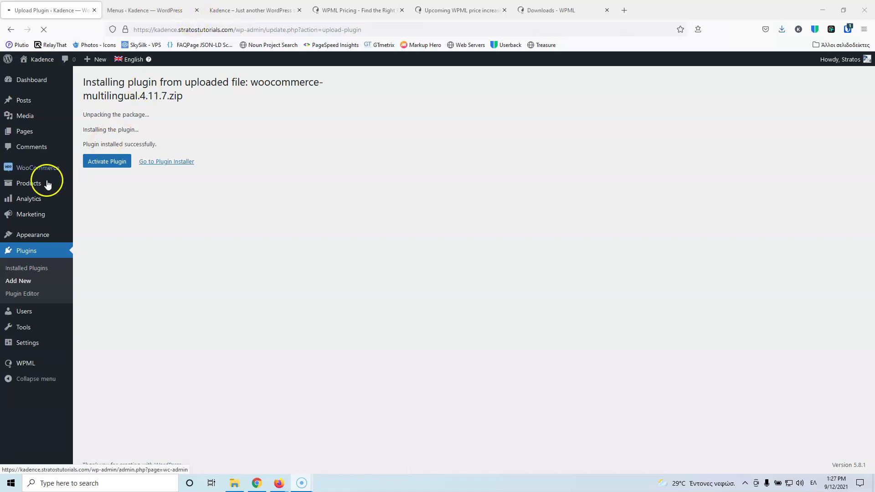
- Look at the WooCommerce Products list in a separate browser tab and return to the WooCommerce Multilingual setup wizard
mouse_move(32, 183)
middle_click(94, 184)
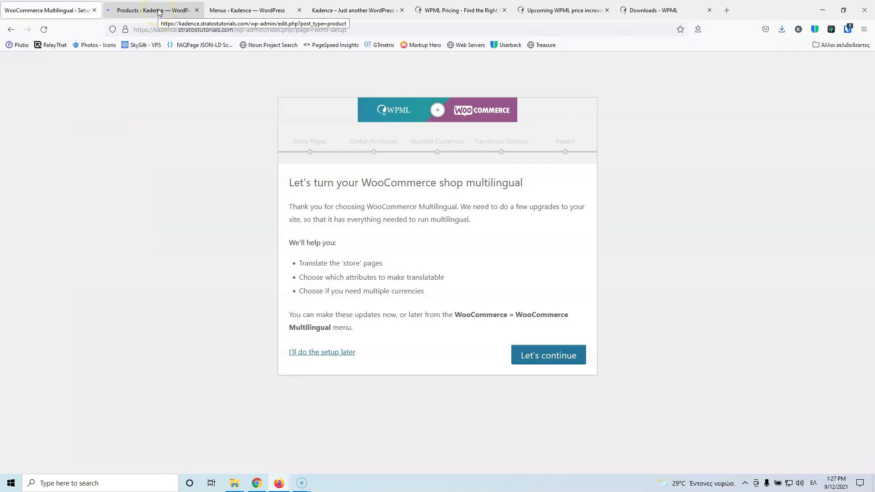
click(159, 11)
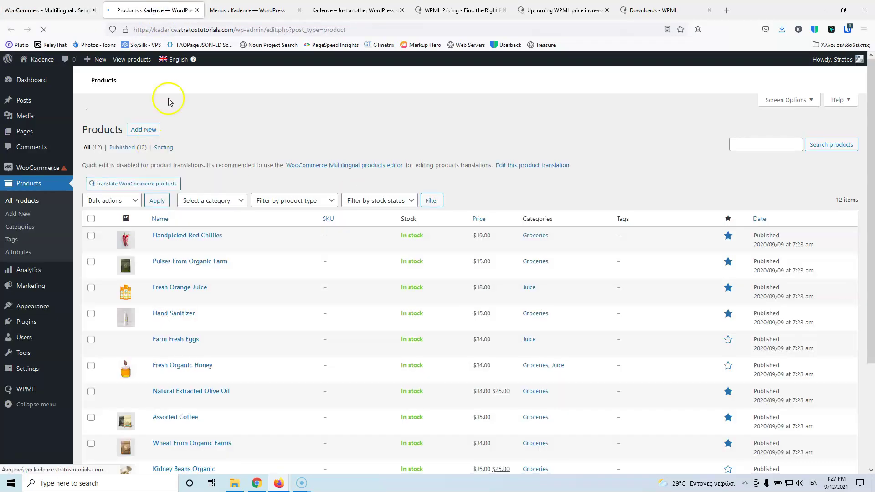
click(66, 13)
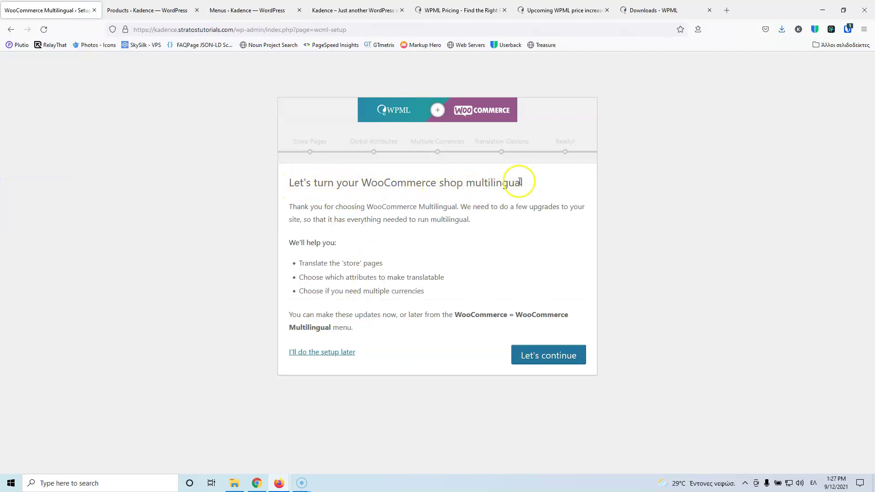
- Start the WooCommerce Multilingual setup, create the missing Greek store pages, and continue past the attribute and multiple-currency steps
click(537, 355)
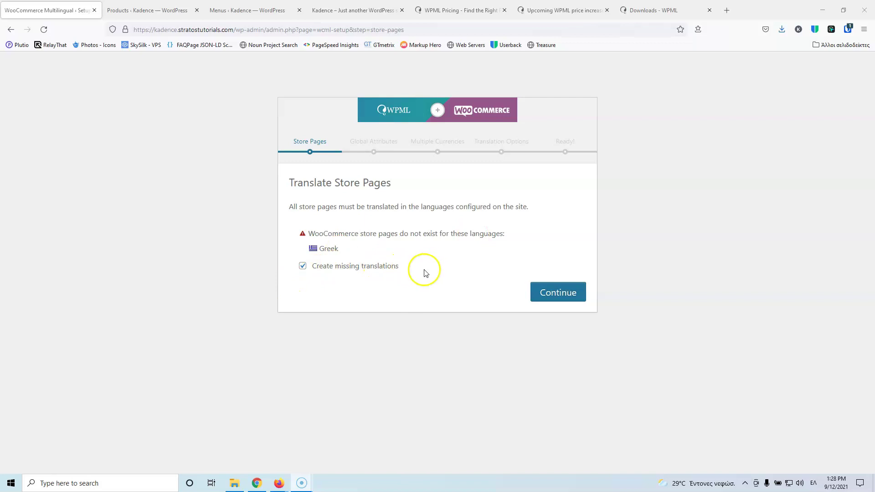
click(565, 294)
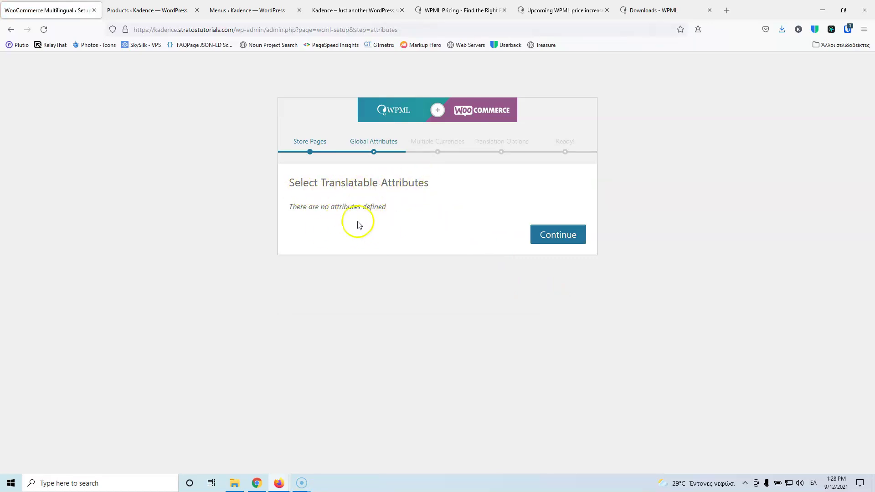
click(553, 239)
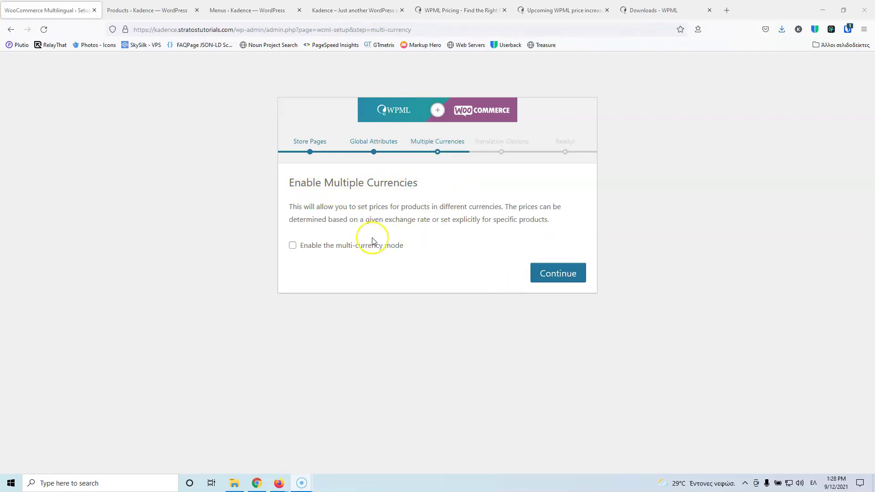
click(294, 248)
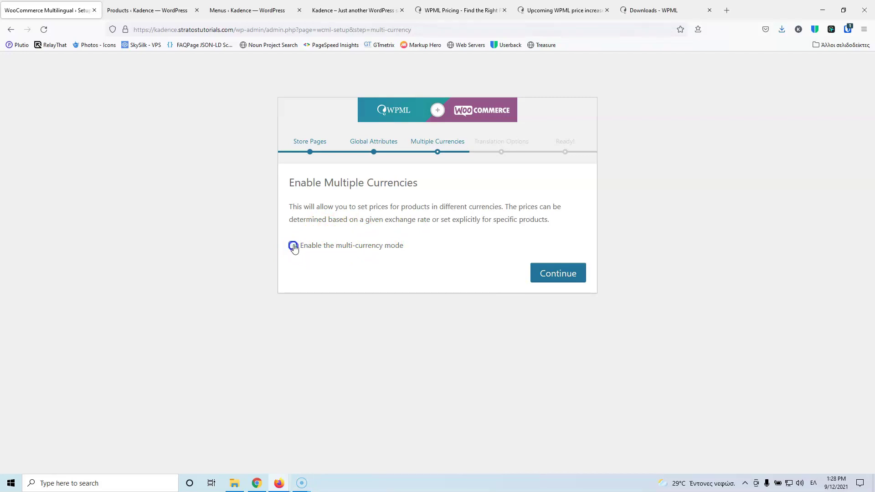
click(543, 275)
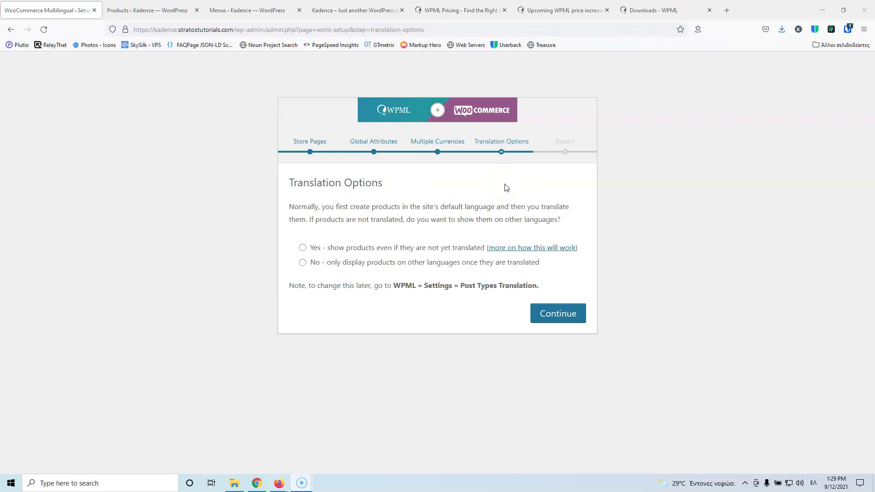
- Choose to display products in other languages only once they are translated, and finish the setup wizard
click(303, 248)
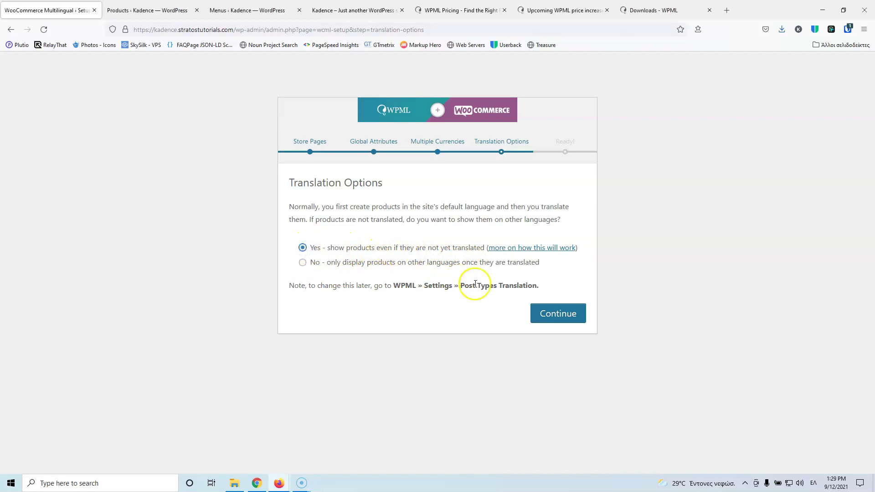
click(302, 263)
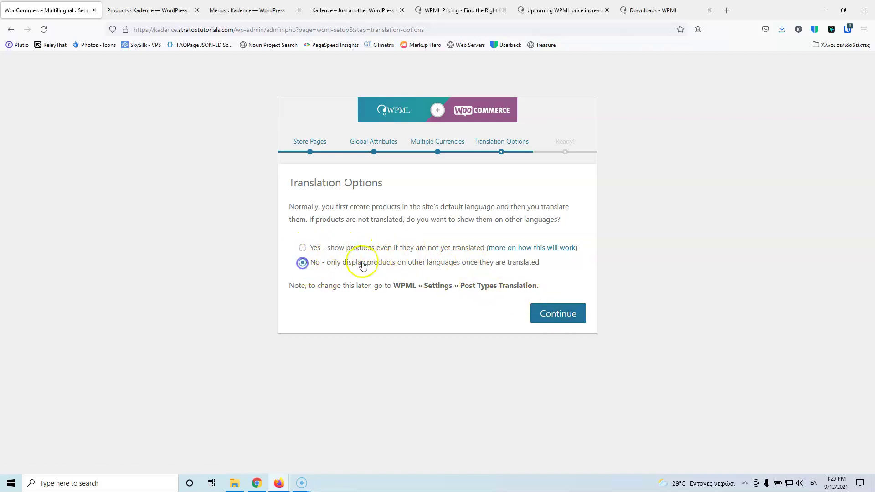
click(556, 315)
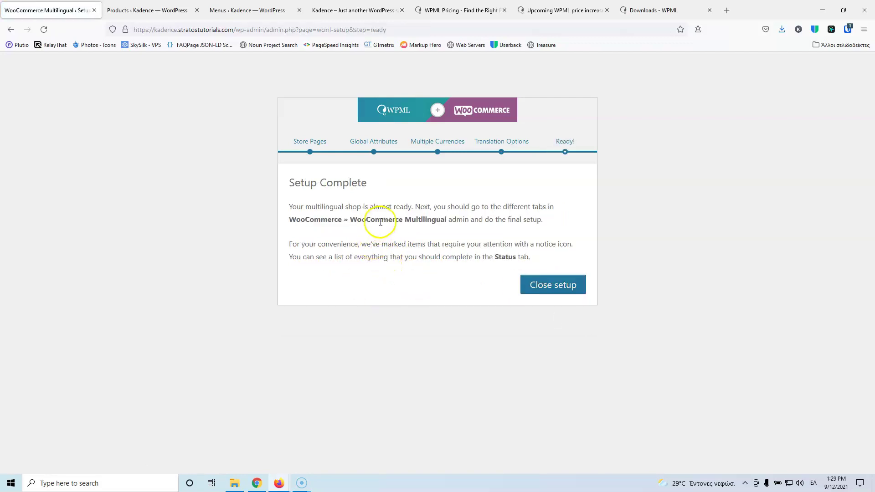
click(554, 286)
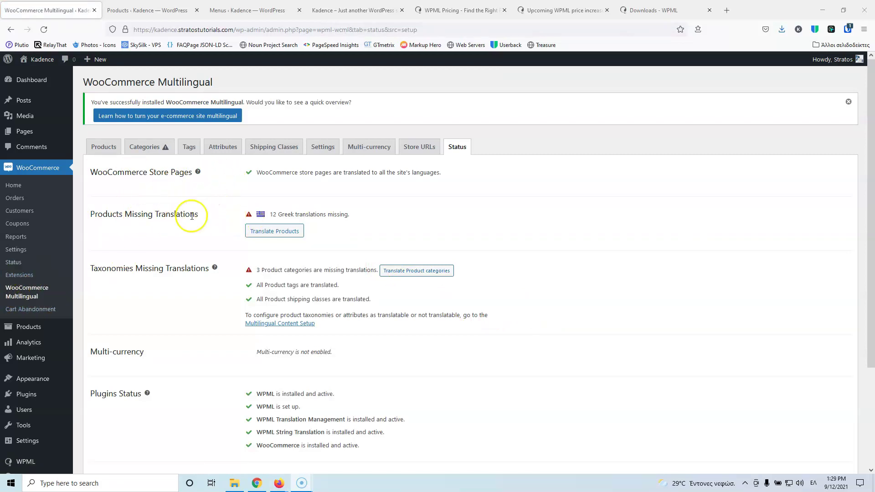
- Review the WooCommerce Multilingual status page for missing translations and compare it with the shop's Products and Product categories lists
click(142, 10)
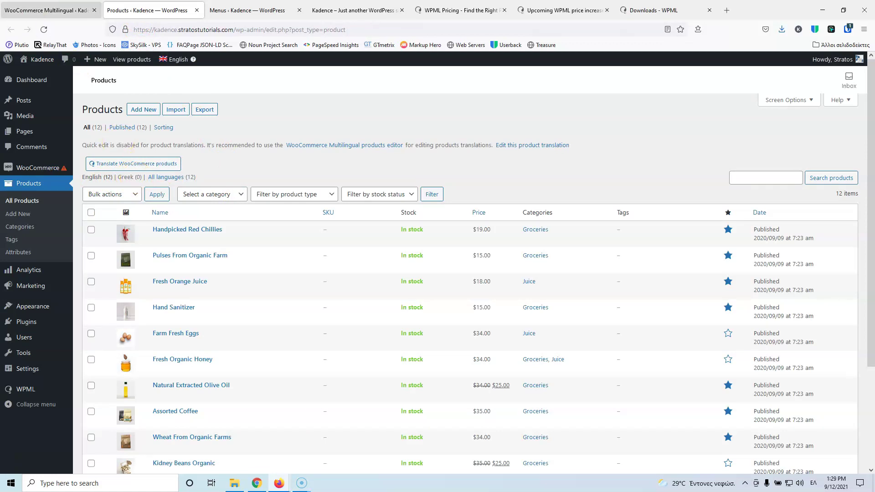
click(48, 10)
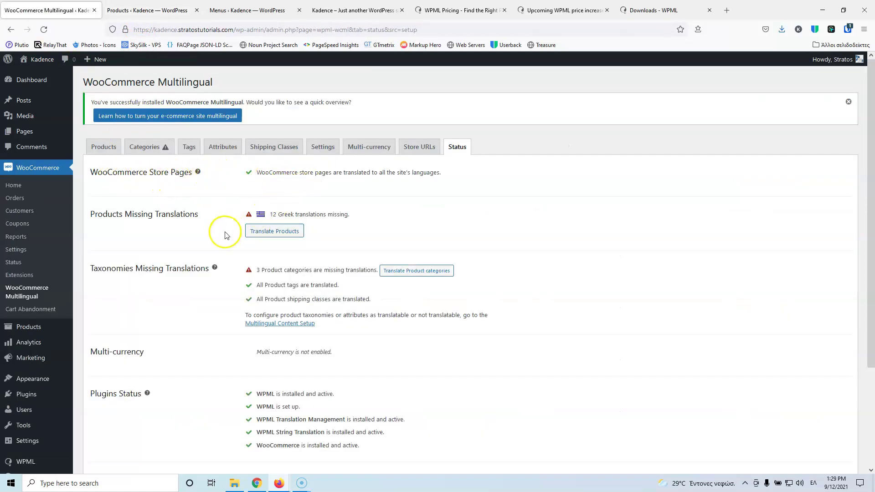
scroll(225, 232, down, 2)
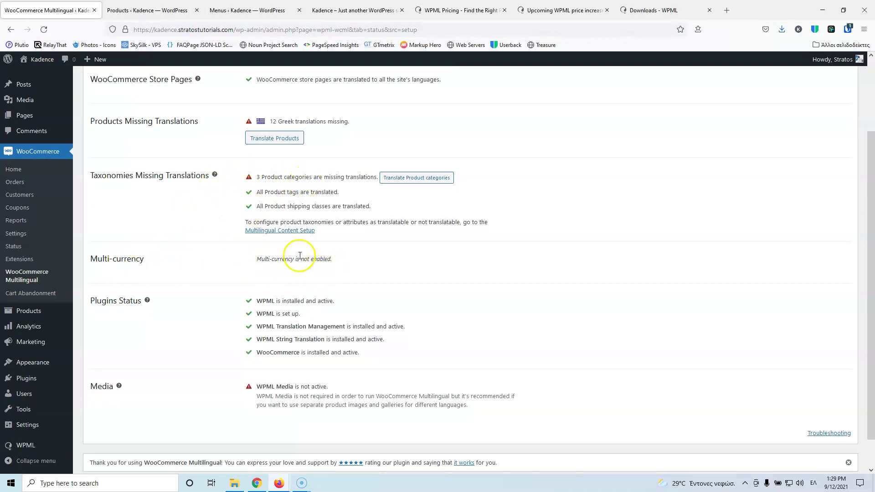
scroll(287, 255, down, 1)
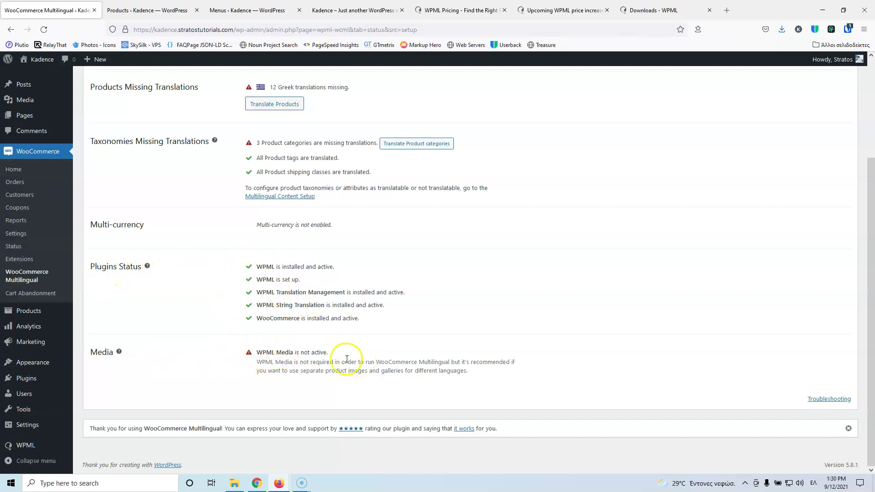
scroll(239, 372, up, 3)
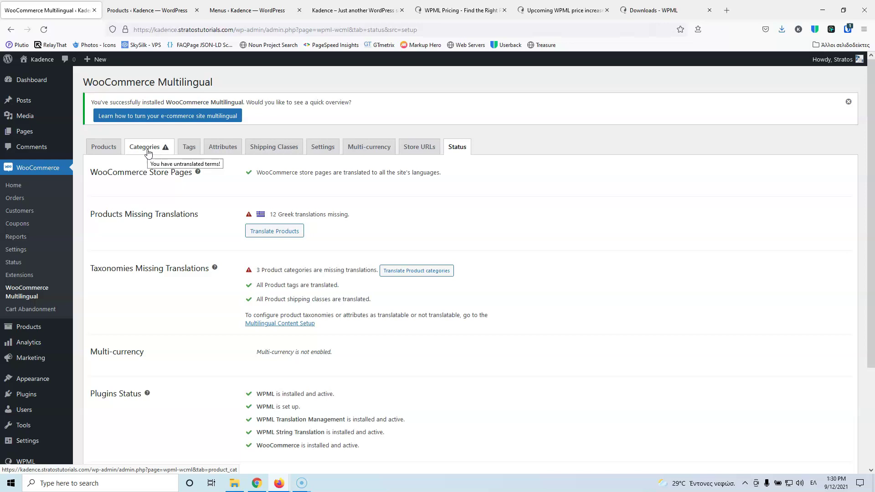
key(ctrl+Tab)
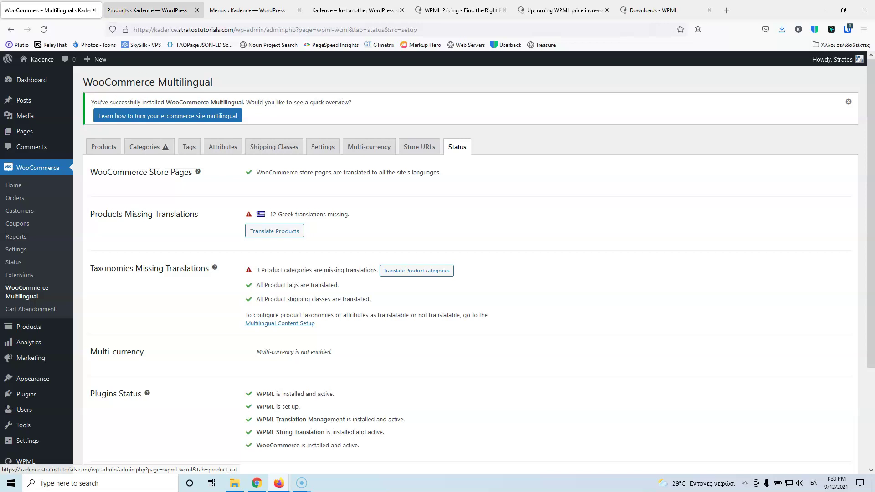
click(19, 229)
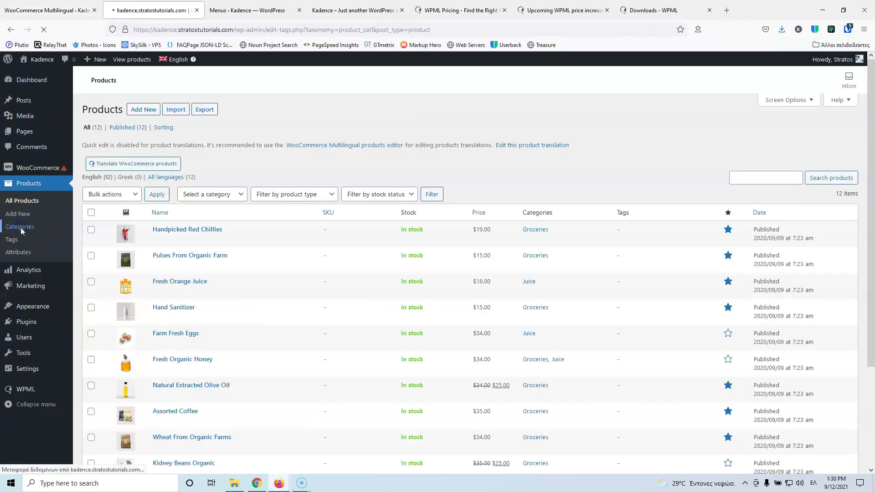
click(44, 30)
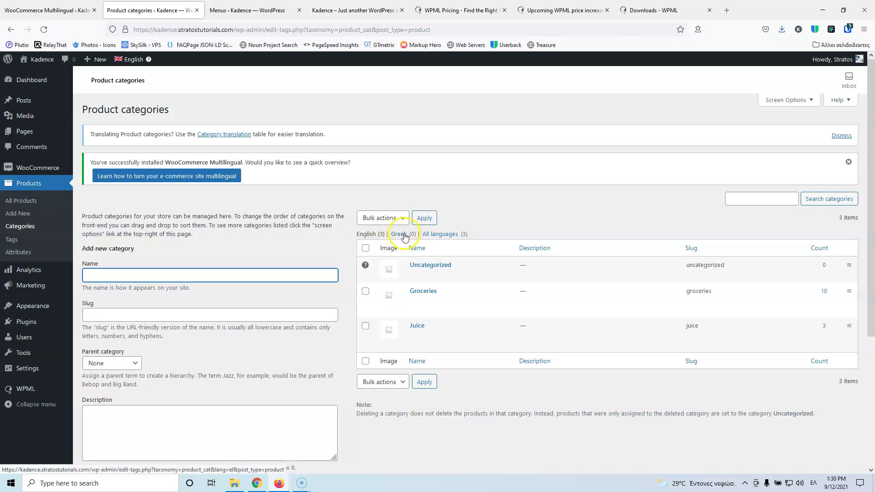
click(50, 10)
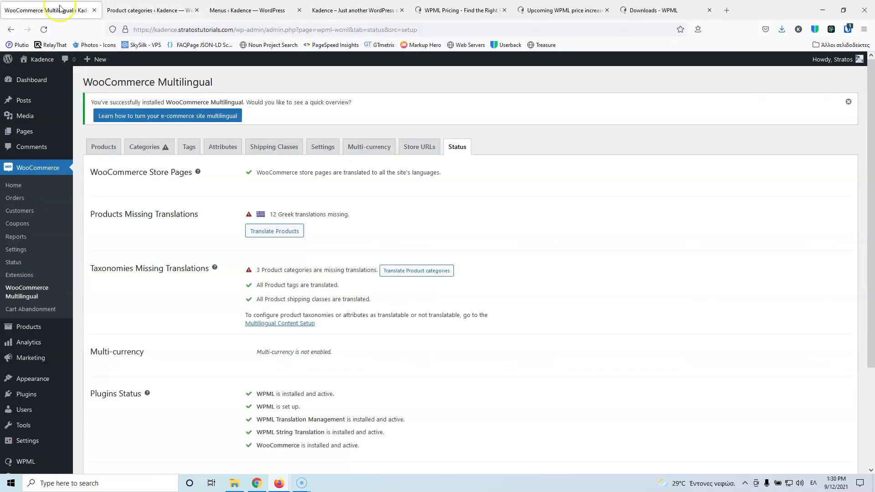
- Translate the Groceries product category into Greek with the name Λαχανικά and the slug lachanika, and save it
click(150, 152)
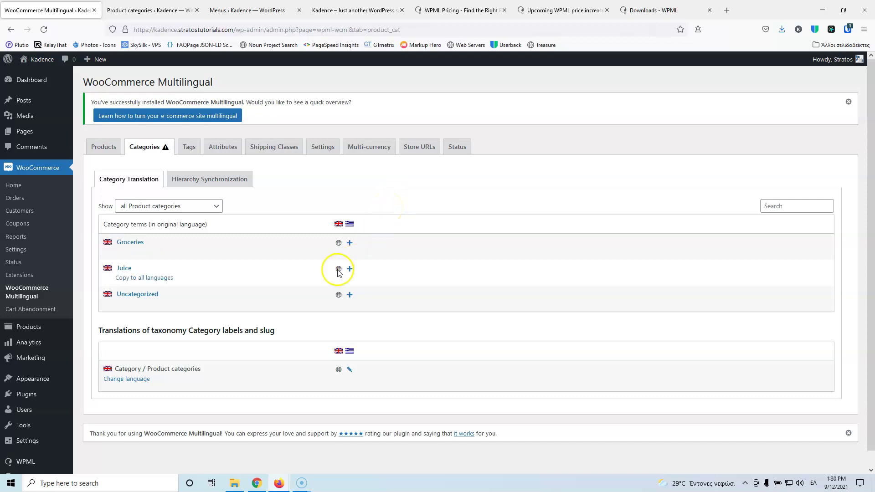
click(350, 245)
click(492, 243)
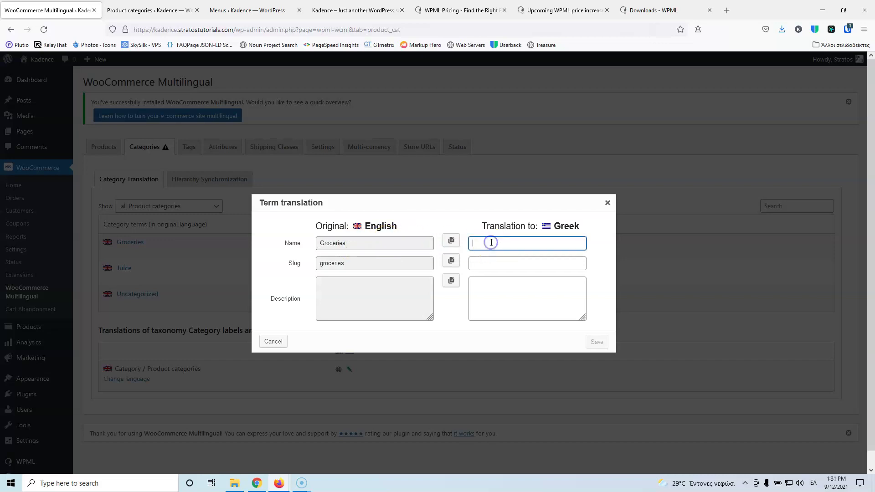
text(X)
key(BackSpace)
text(La)
key(BackSpace)
key(BackSpace)
key(alt+shift)
text(Λαχανικά)
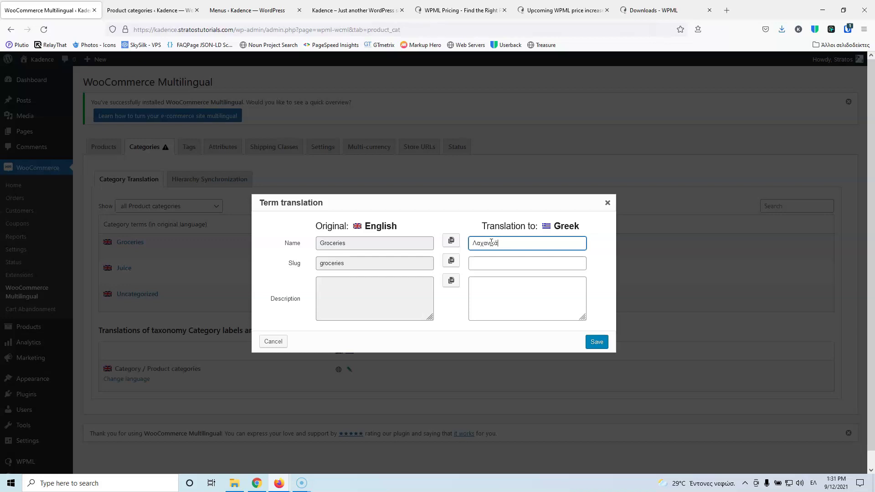
click(501, 264)
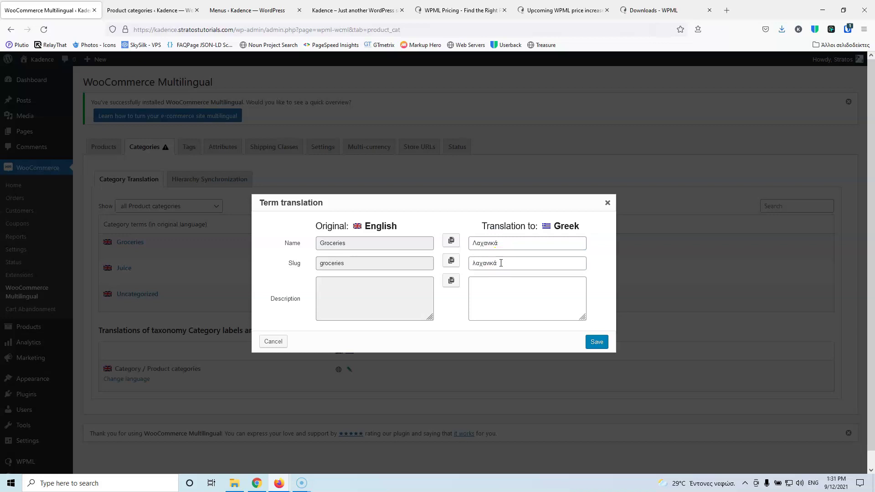
click(499, 267)
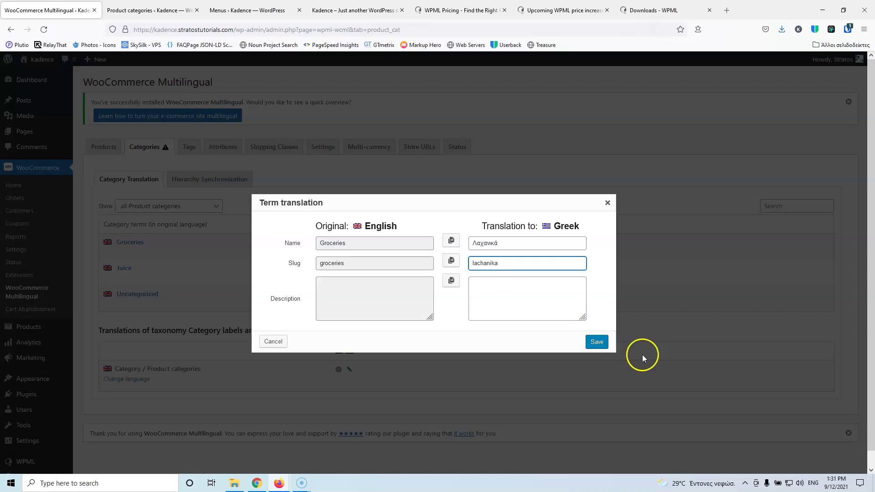
click(597, 343)
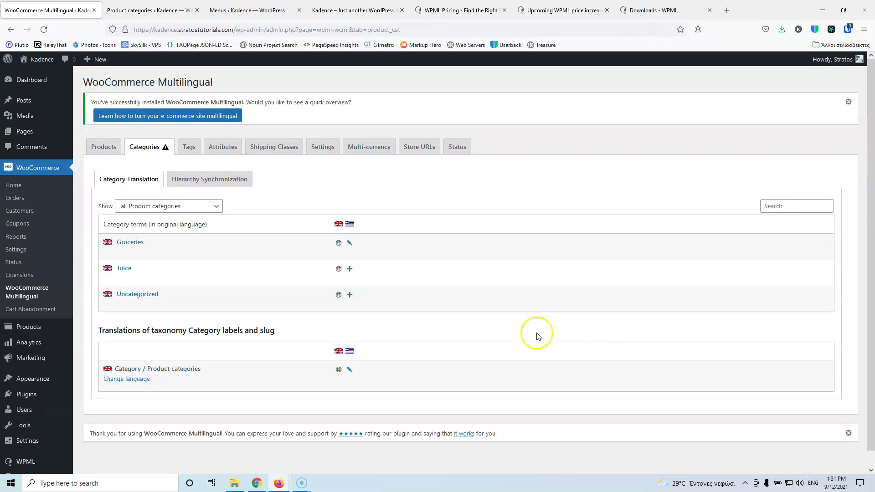
- Translate the Juice product category into Greek with the name Χυμος and the slug chimos, and save it
click(349, 269)
click(487, 243)
key(alt+shift)
text(Χυμος)
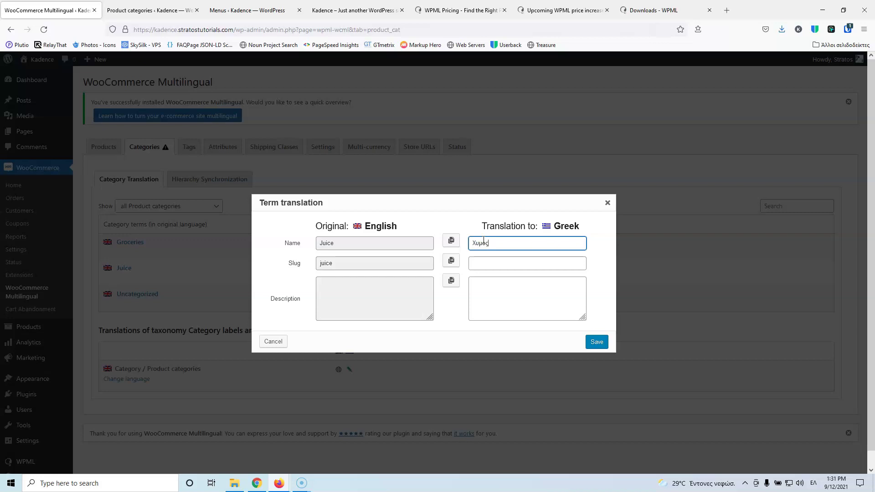
click(506, 263)
text(χυμος)
drag(510, 263, 427, 264)
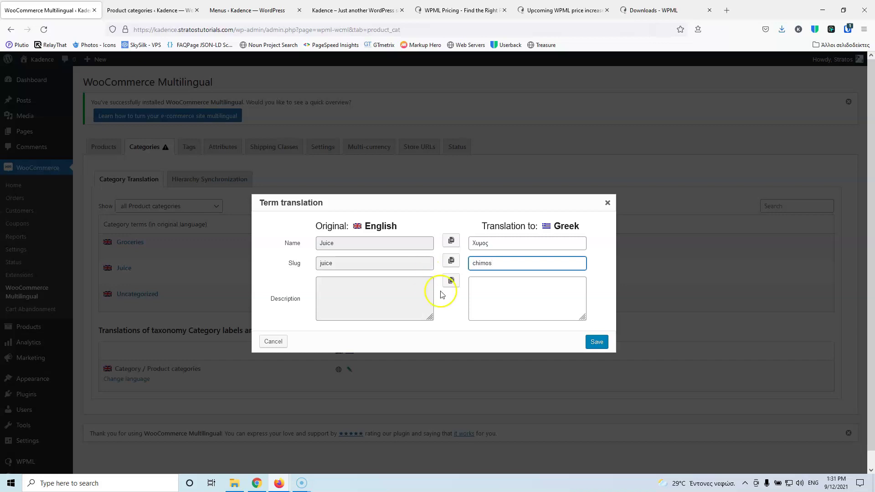
click(597, 343)
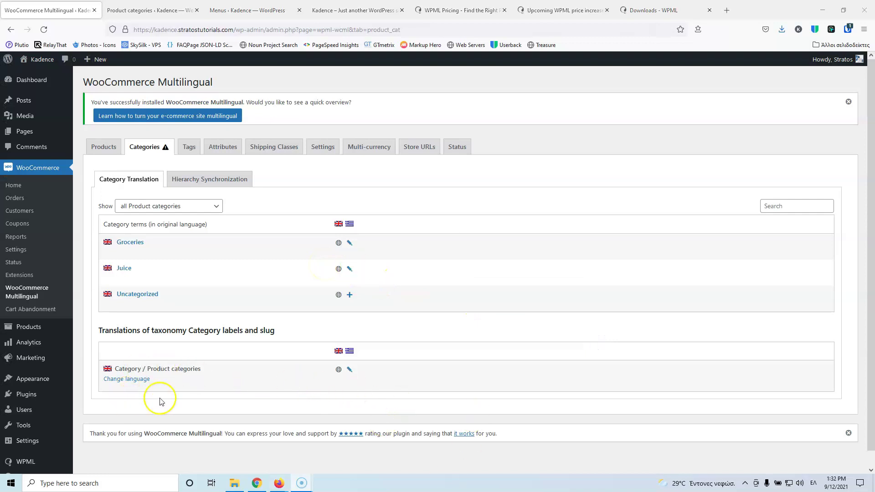
- Look at the Greek label translation for Product categories and at the translatable product tags and attributes
click(349, 370)
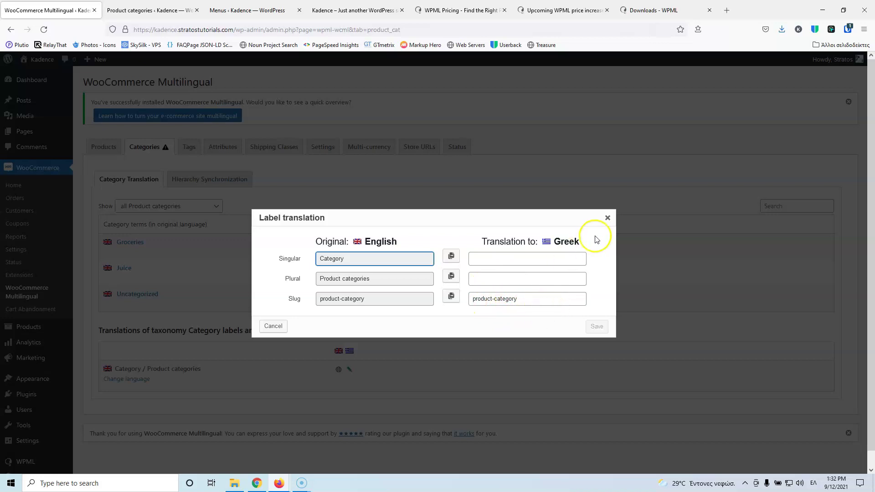
click(607, 217)
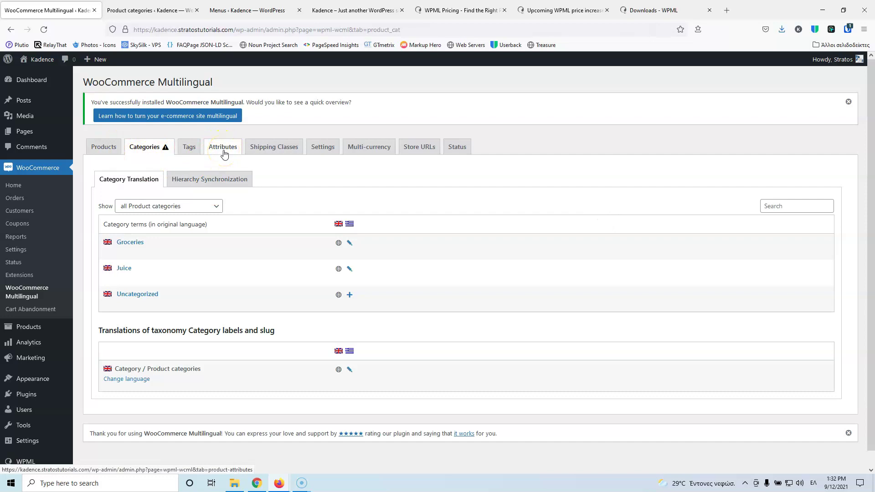
click(189, 147)
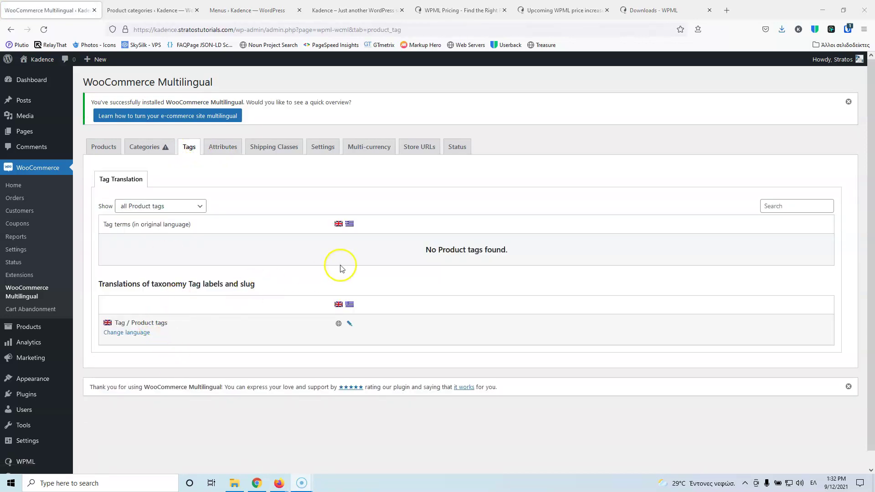
click(220, 150)
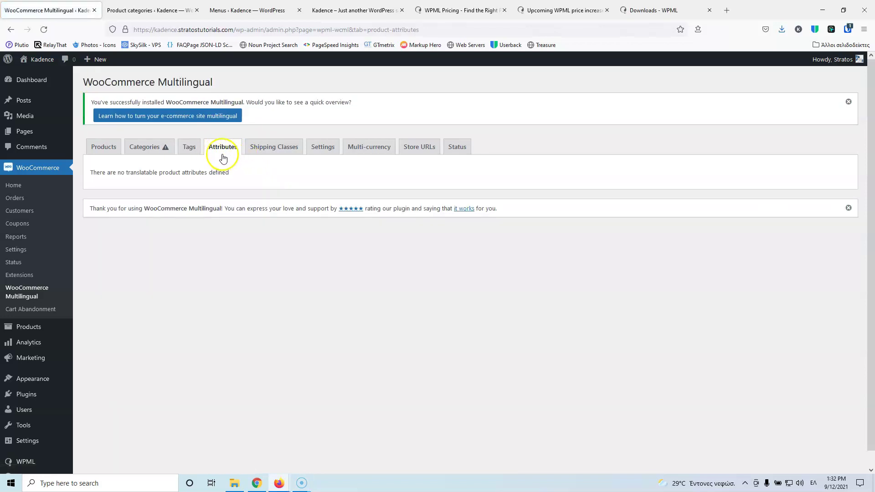
- Translate the Uncategorized product category into Greek with the name Χωρις κατηγορία and the slug xoris-katigoria, and save it
click(145, 151)
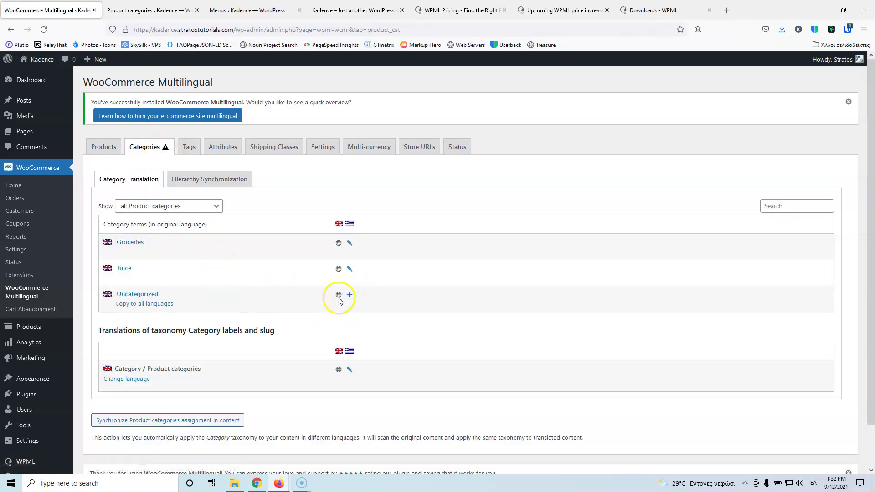
click(349, 296)
click(500, 243)
key(alt+shift)
text(M)
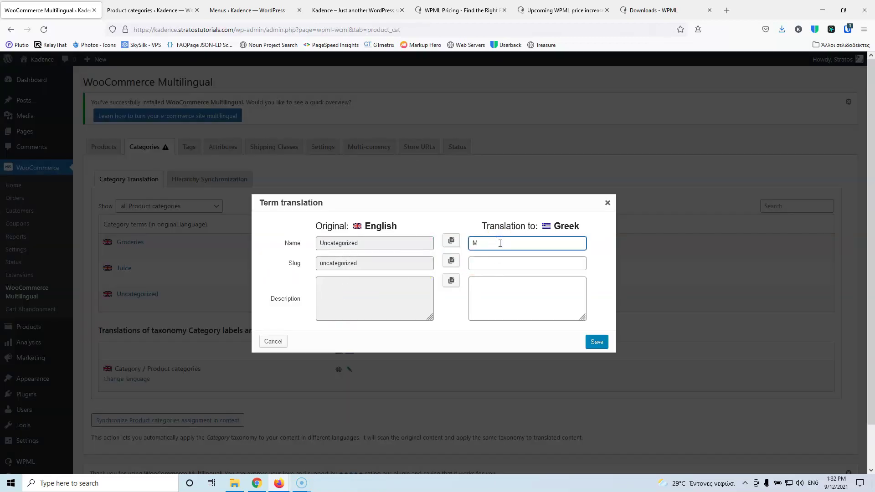
key(BackSpace)
text(X)
key(BackSpace)
key(BackSpace)
key(BackSpace)
text(Χ)
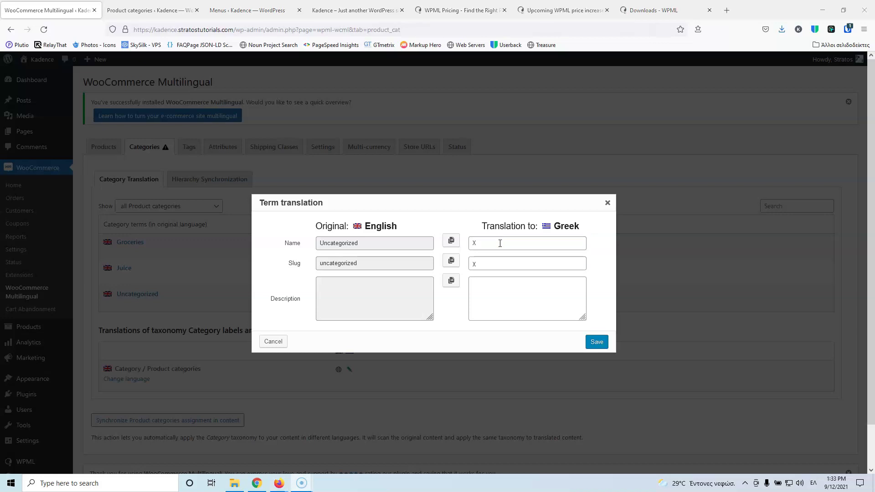
click(499, 243)
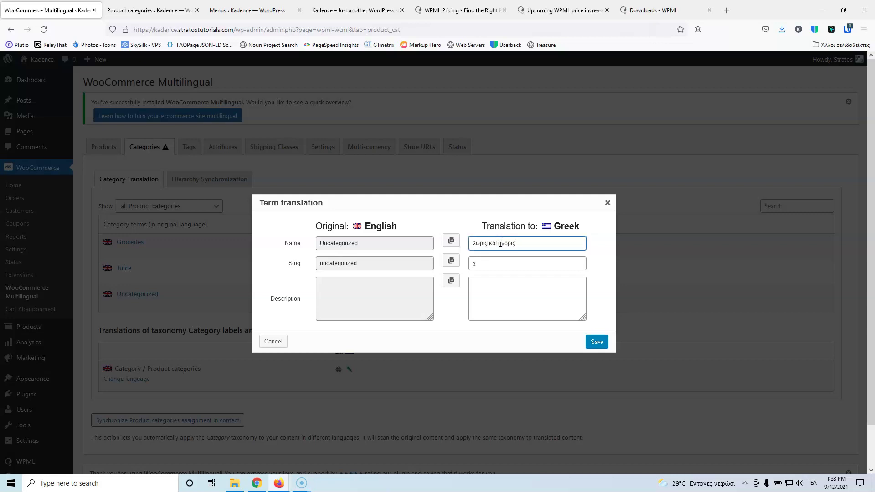
click(521, 261)
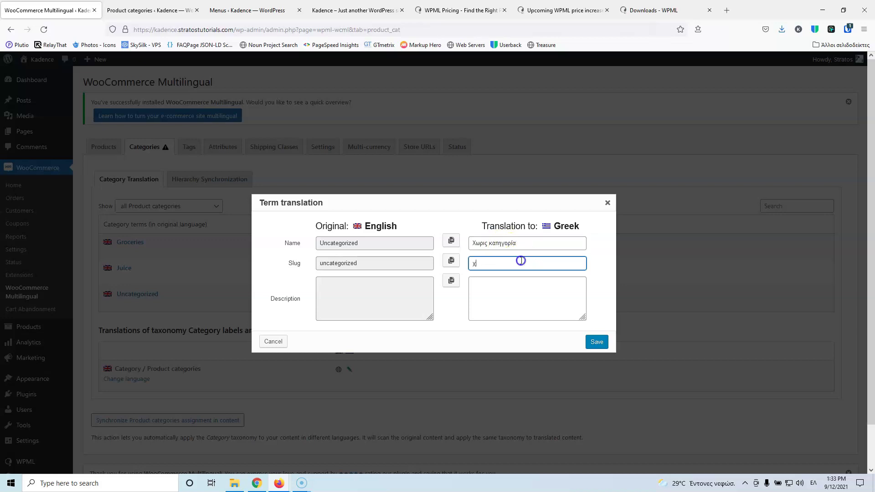
drag(462, 263, 450, 262)
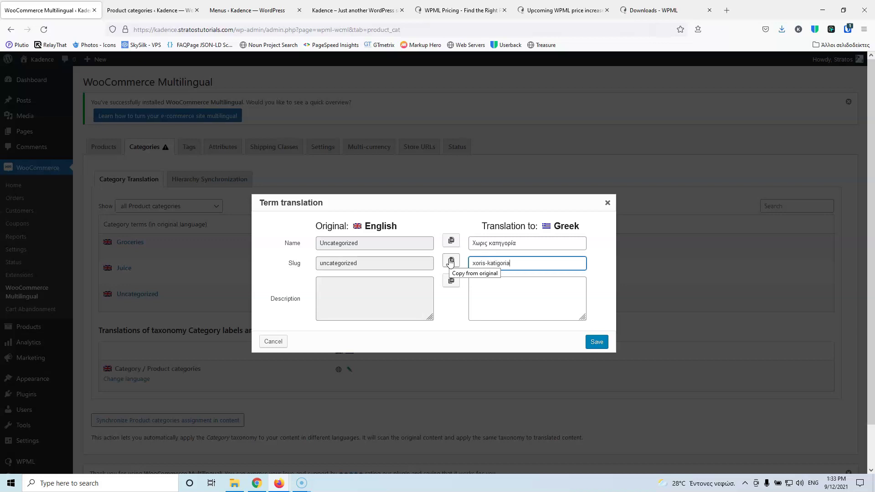
click(597, 342)
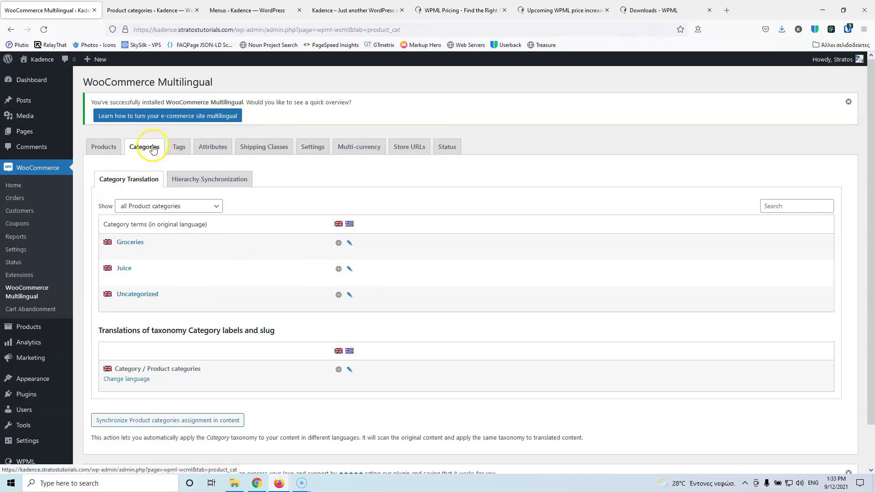
- Open the Greek translation of the product Handpicked Red Chillies and save its title as Πιπεριές
click(112, 154)
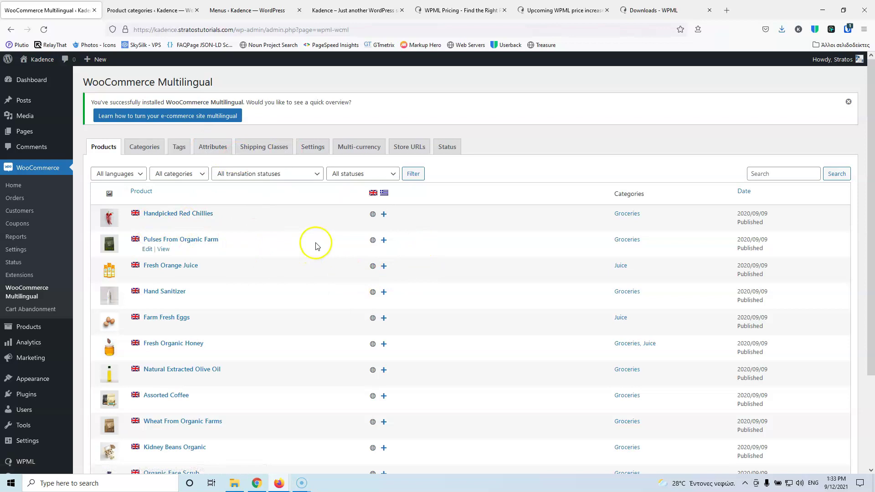
click(384, 216)
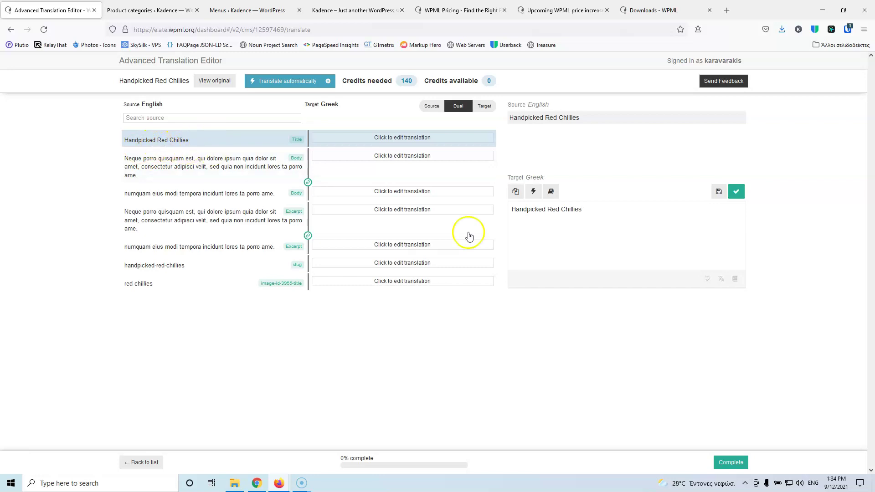
drag(609, 214, 511, 211)
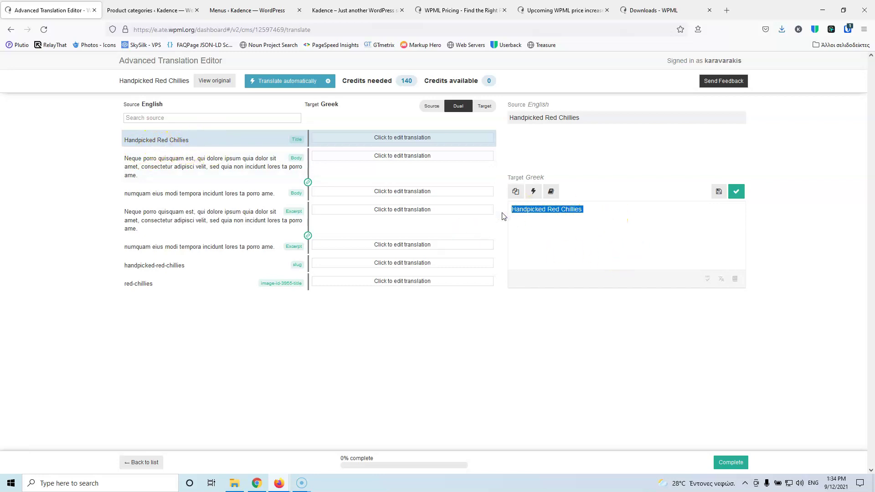
text(Πιπεριές)
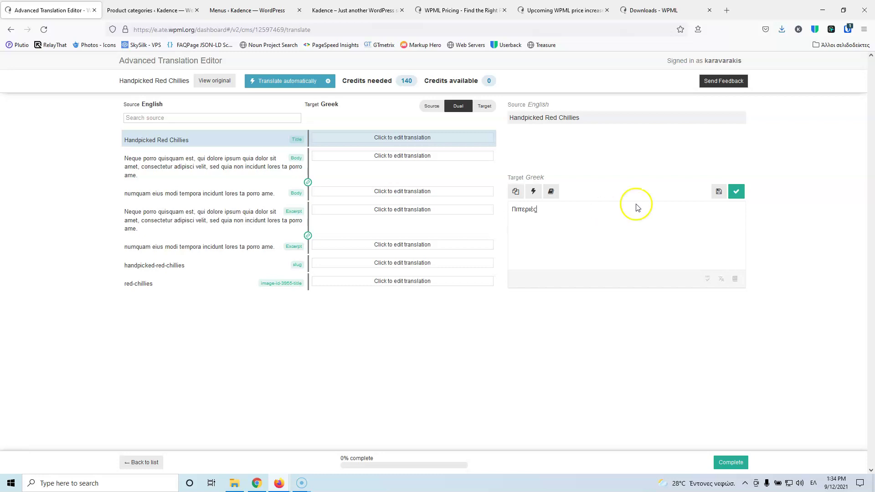
click(737, 192)
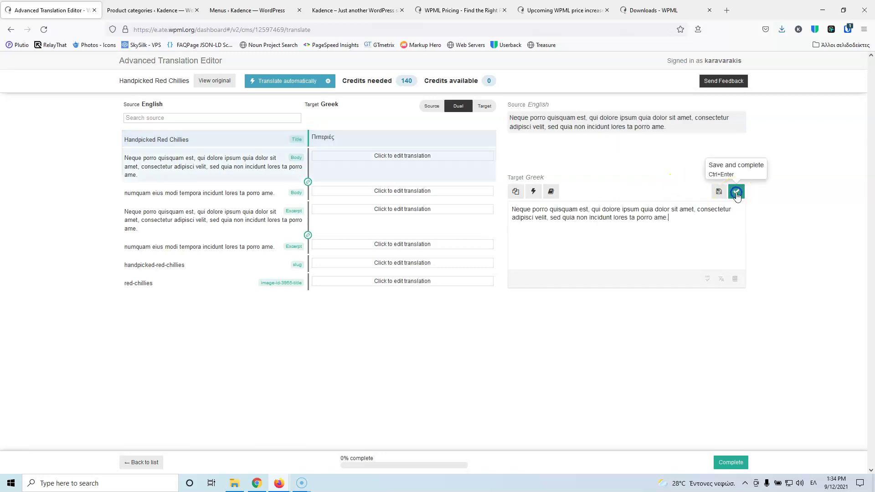
- Replace the first body sentence's Greek translation with the placeholder text δτδτηδτησρυσρυ συξσρυξσρυξσρυν and mark it complete
drag(670, 225, 540, 210)
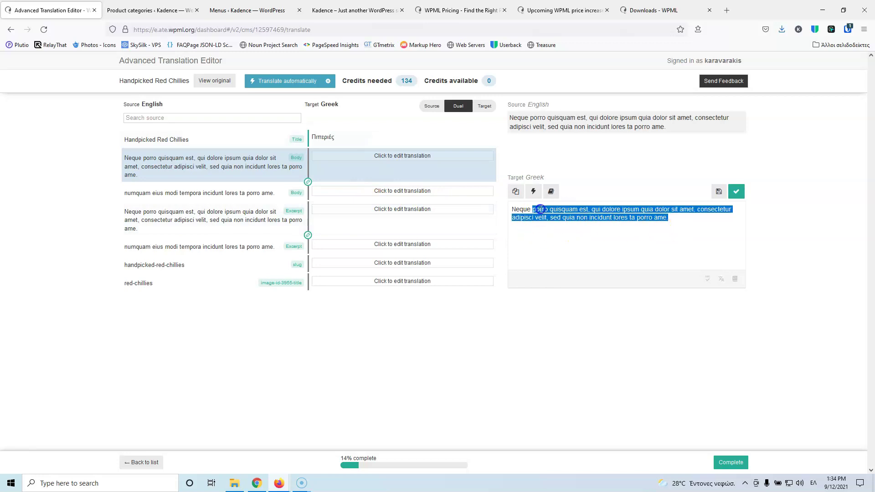
click(565, 224)
triple_click(569, 217)
key(alt+shift)
text(ότότηδτησρυσρυ συξσρυξσρυξσρυν)
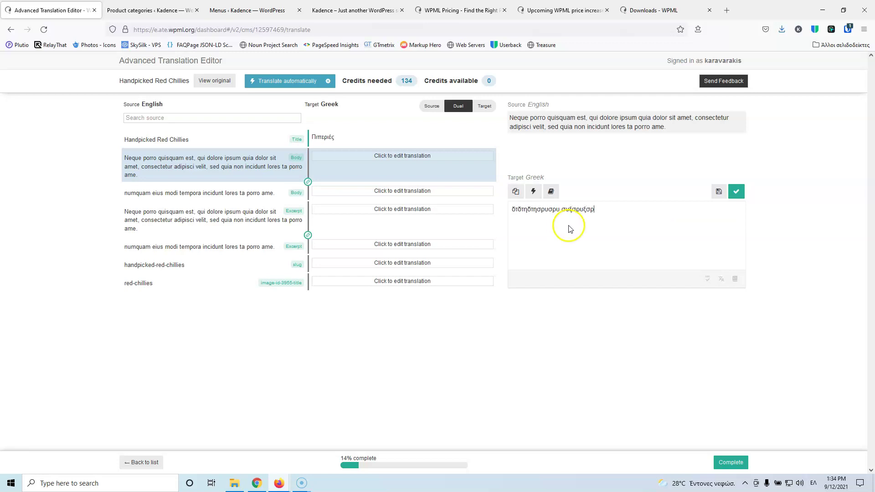
click(736, 192)
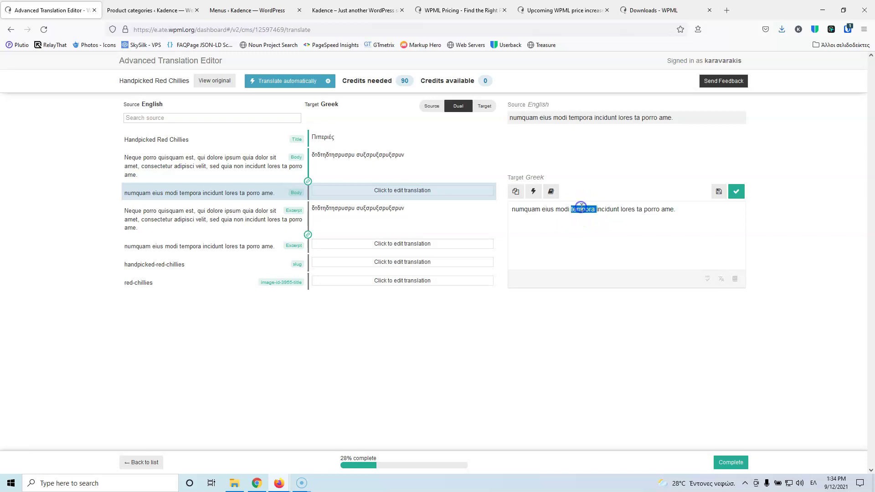
- Replace the second body sentence's Greek translation with the placeholder text ατηατητ σρυησρ υη σρυξσρ ρσυξ and mark it complete
triple_click(581, 208)
text(απη)
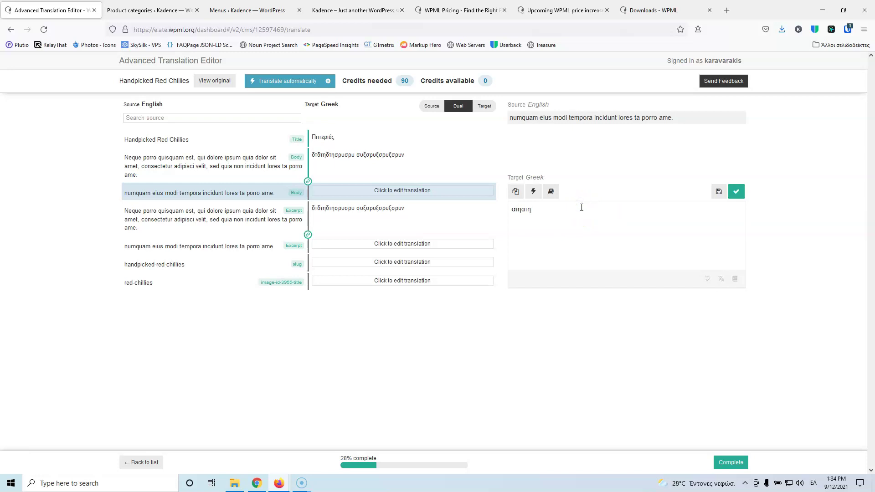
text( ρσυξ)
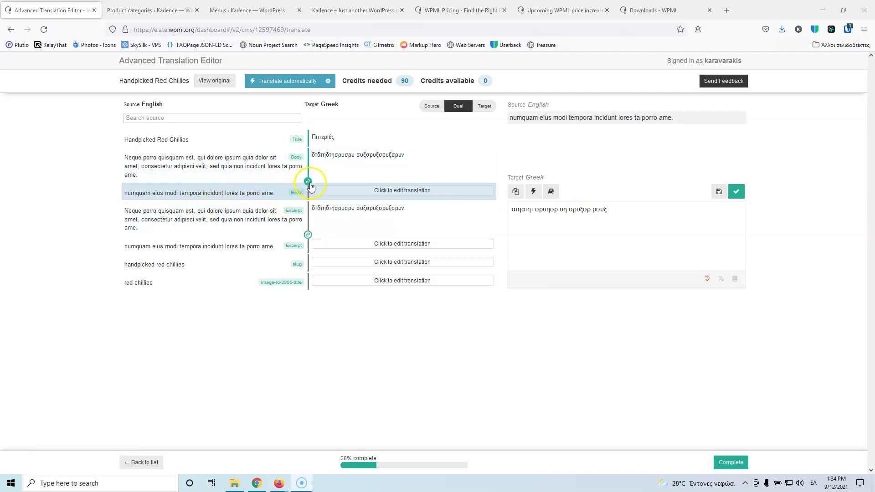
click(736, 191)
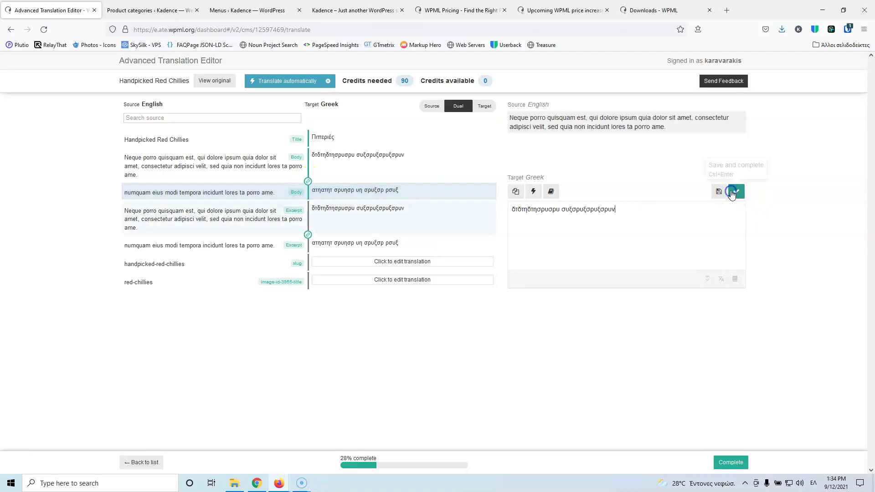
- Set the first excerpt sentence's Greek text to χυηνφχφυν σρ στρηγσ τη and accept the prefilled translation of the second excerpt sentence
triple_click(596, 205)
text(χυηνφχφυν σρ  στρηγσ)
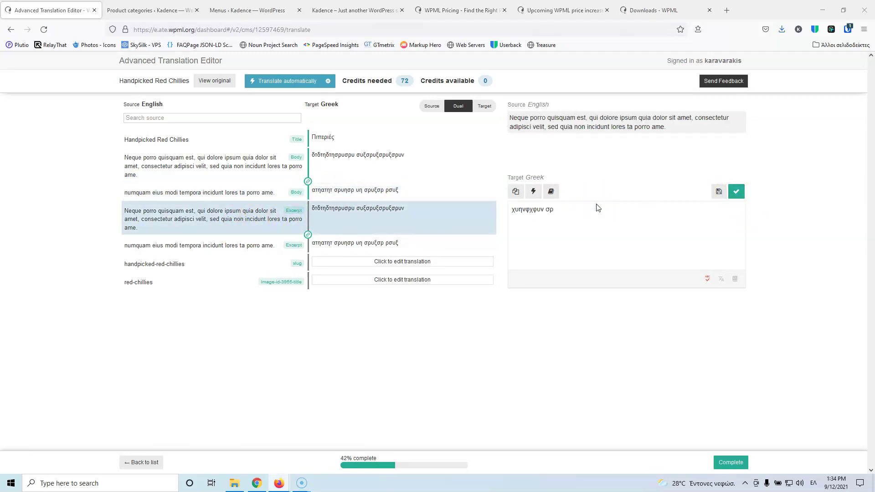
click(728, 191)
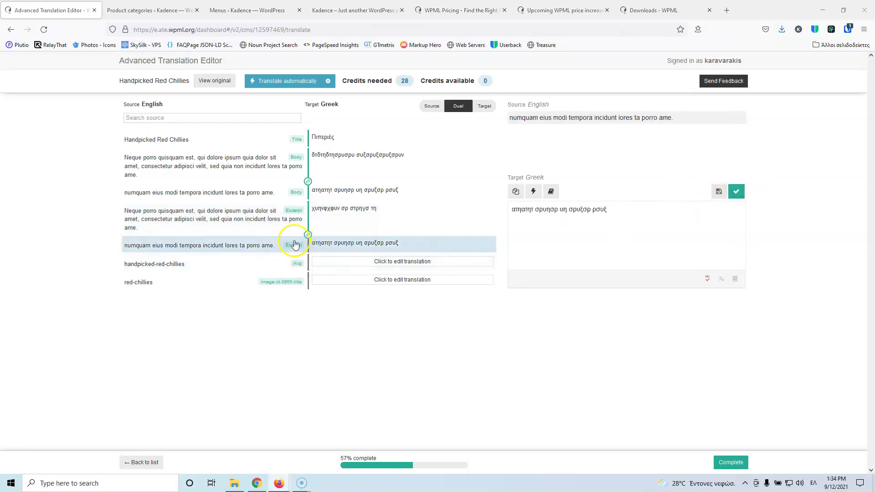
click(737, 192)
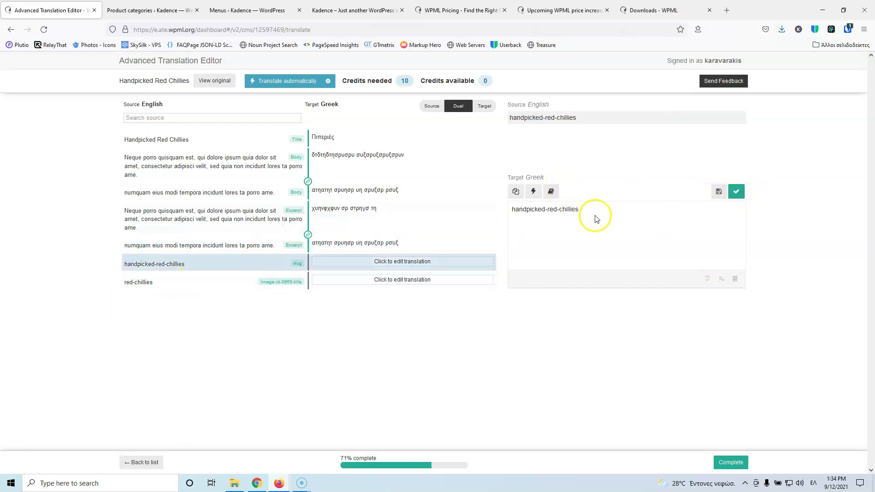
- Keep the original slug handpicked-red-chillies and image title red-chillies for Greek, and complete the product translation
click(738, 192)
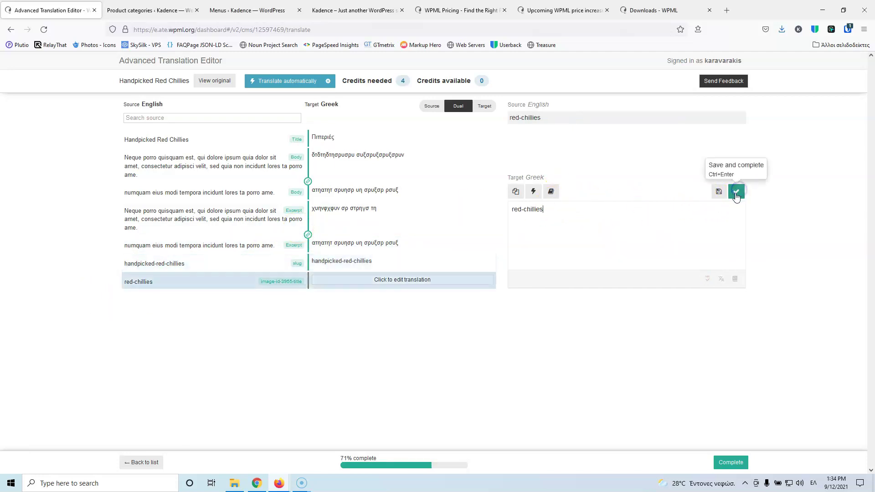
click(737, 194)
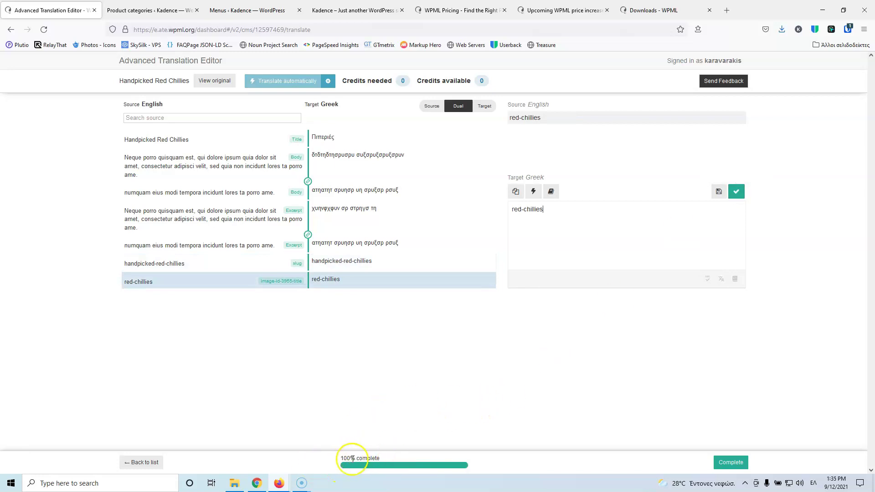
click(729, 463)
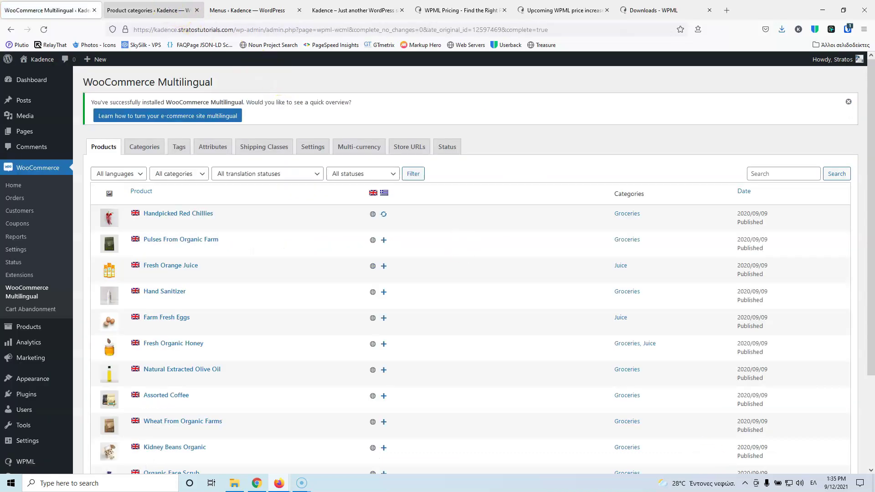
- Reload the shop's product list, filter it to Greek products and view the Πιπεριές product page in a new tab
click(153, 10)
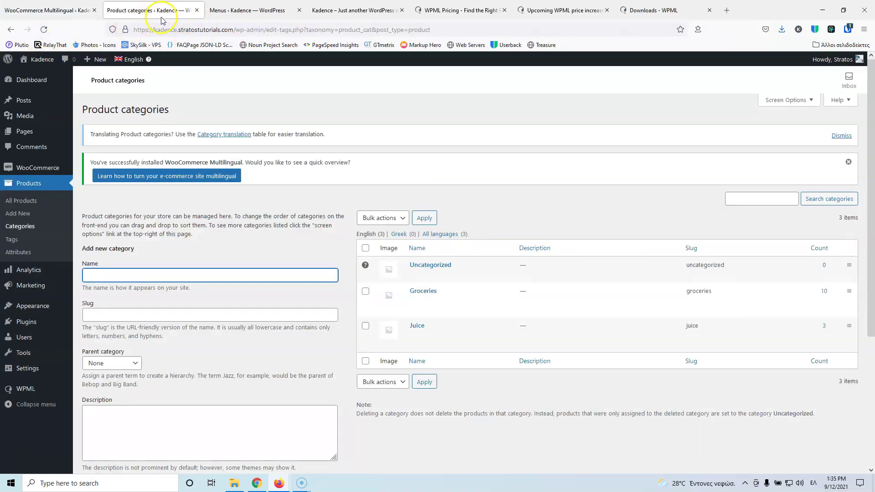
click(20, 201)
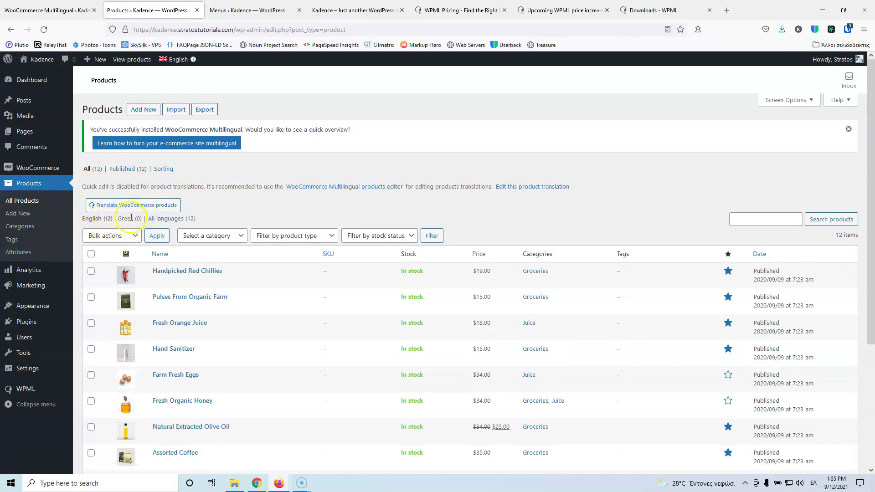
click(44, 29)
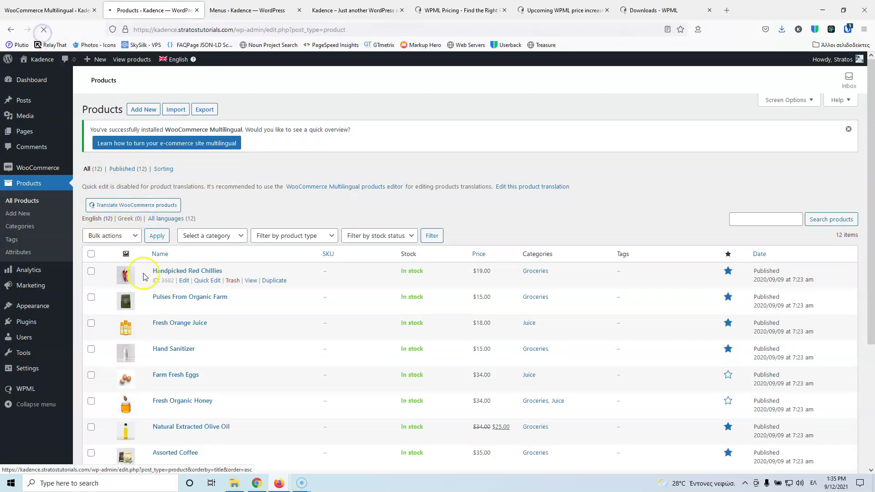
click(131, 219)
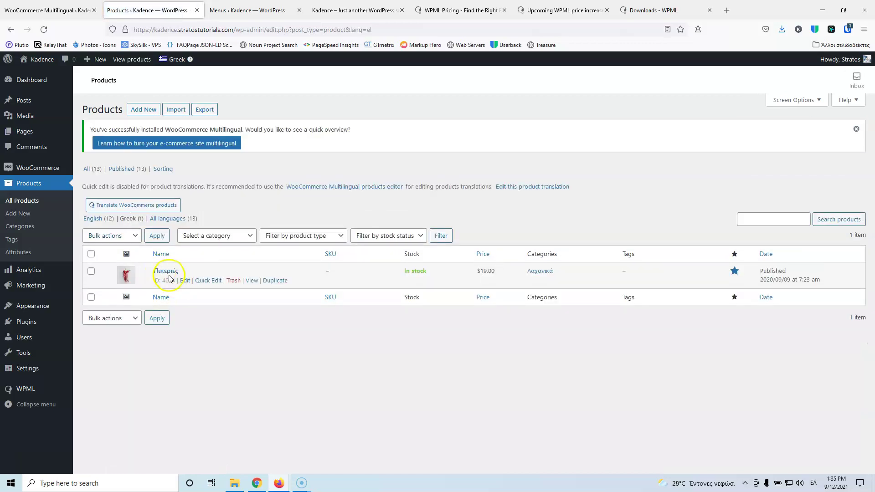
middle_click(251, 280)
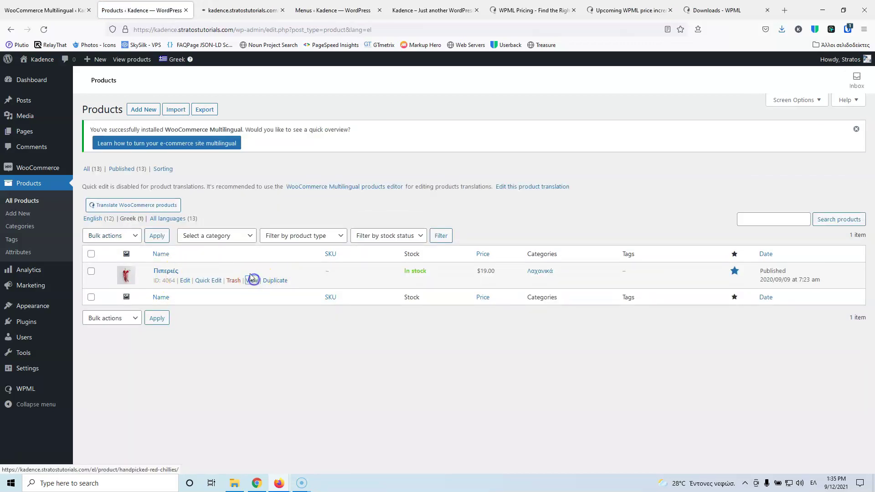
click(248, 10)
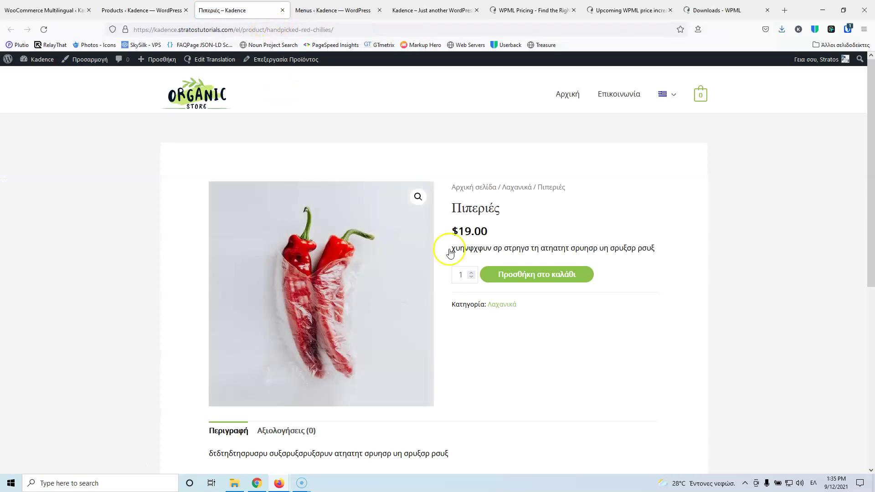
- Compare the product page in English and Greek by switching languages, checking its title, price, short description and full description
mouse_move(666, 96)
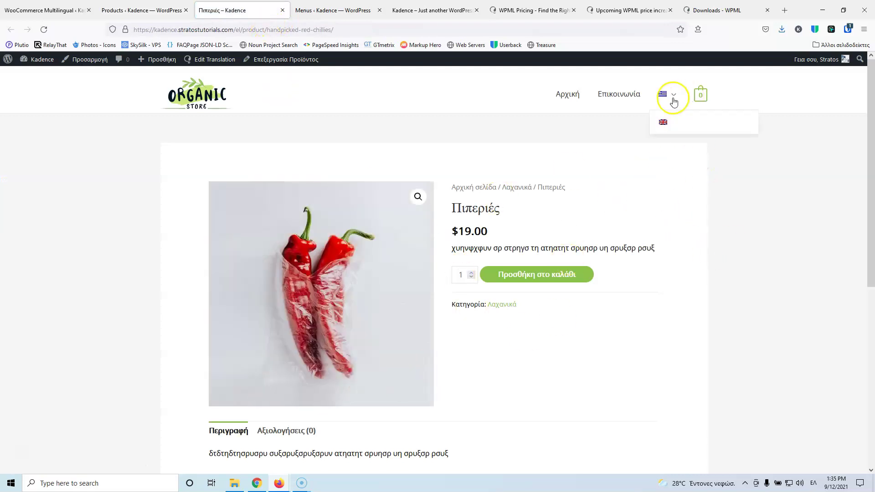
click(664, 123)
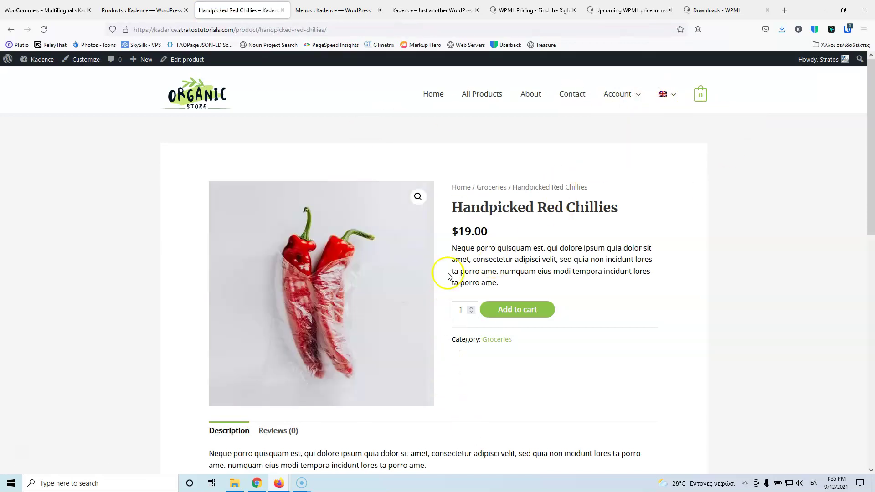
mouse_move(664, 98)
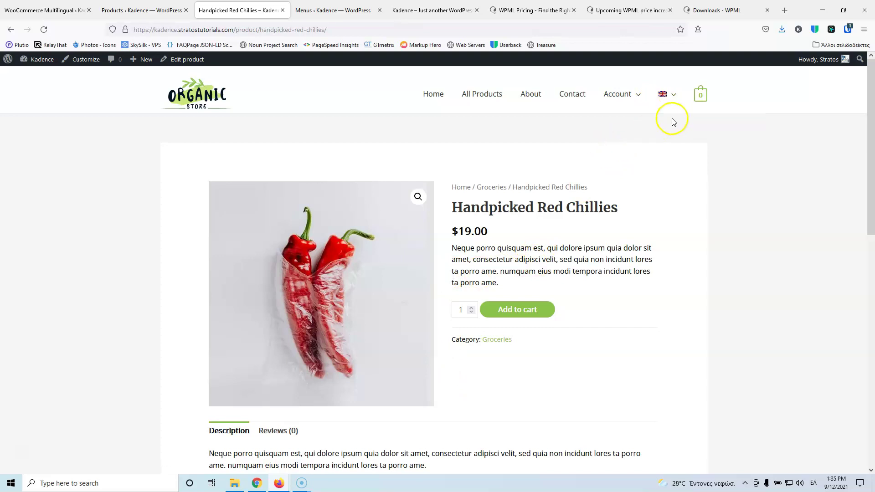
click(662, 124)
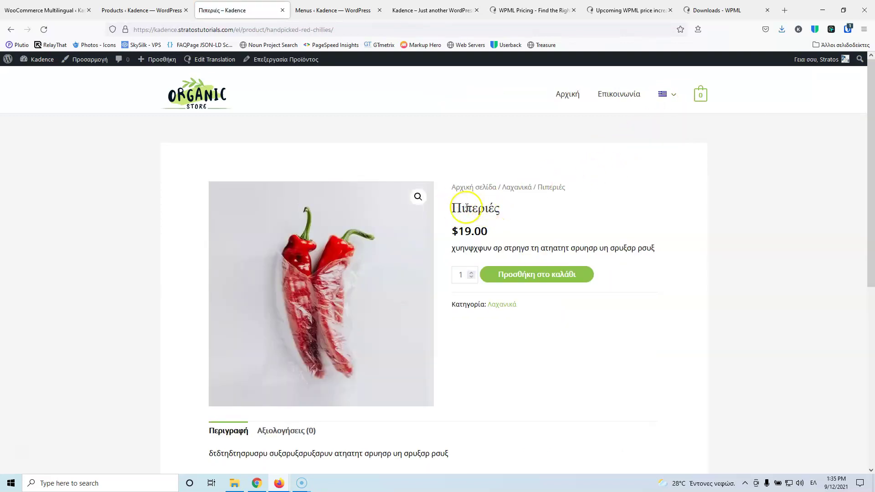
drag(456, 233, 586, 249)
click(471, 233)
scroll(568, 215, down, 2)
click(335, 361)
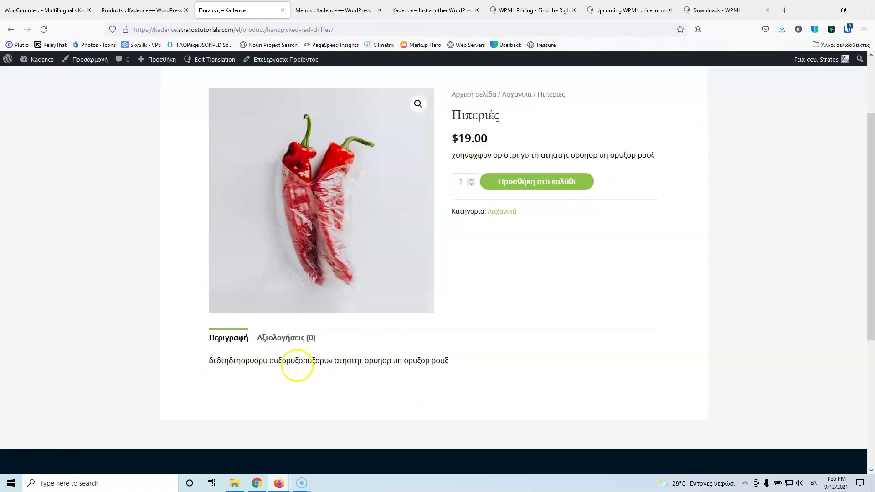
- Switch the chillies product page to English and browse the products in its Groceries category
scroll(501, 365, up, 2)
mouse_move(668, 94)
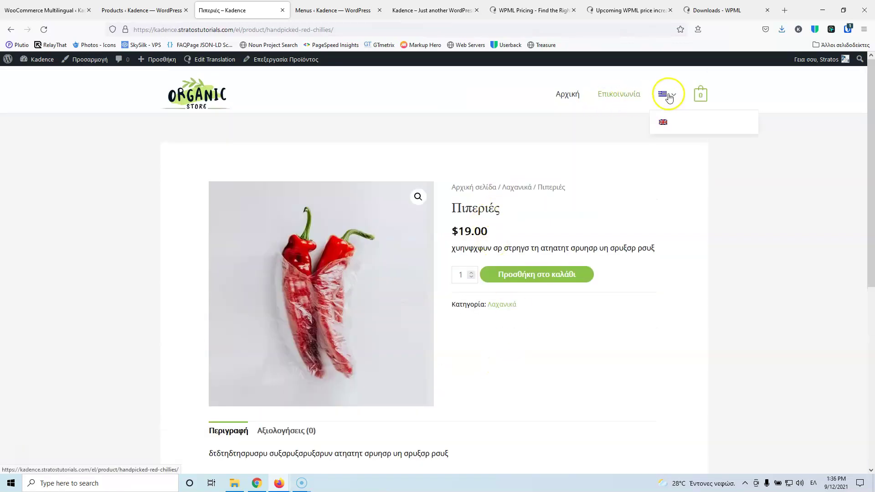
click(664, 124)
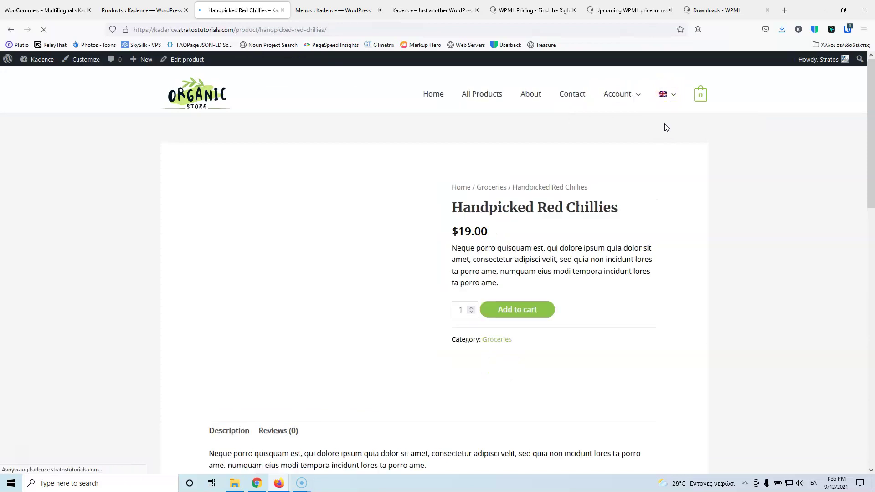
click(497, 192)
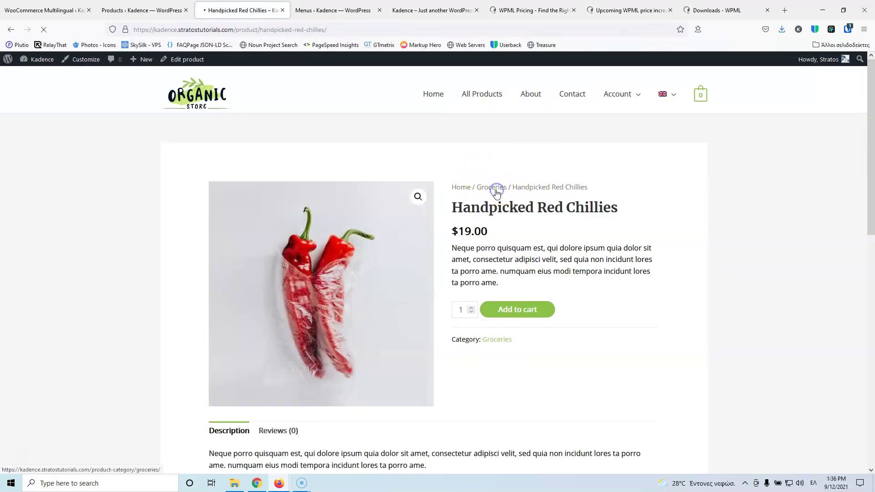
scroll(354, 309, down, 4)
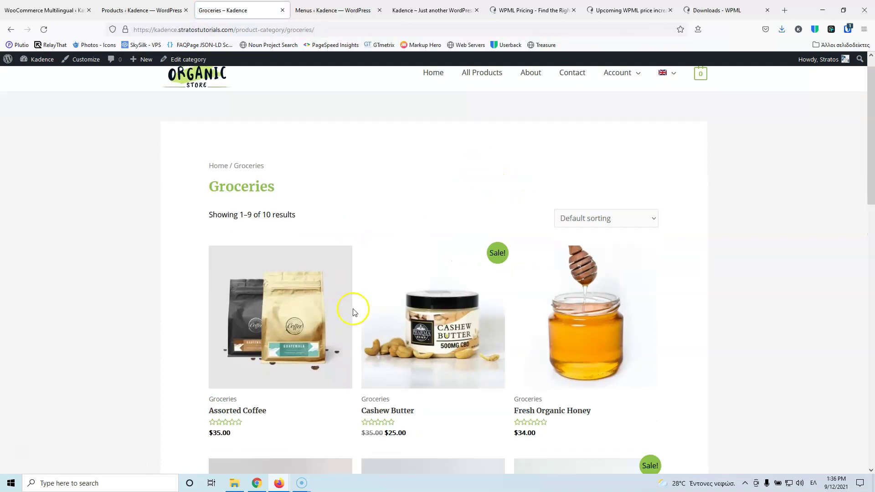
- View the Fresh Organic Honey product page, checking its language options, description and related products
click(575, 195)
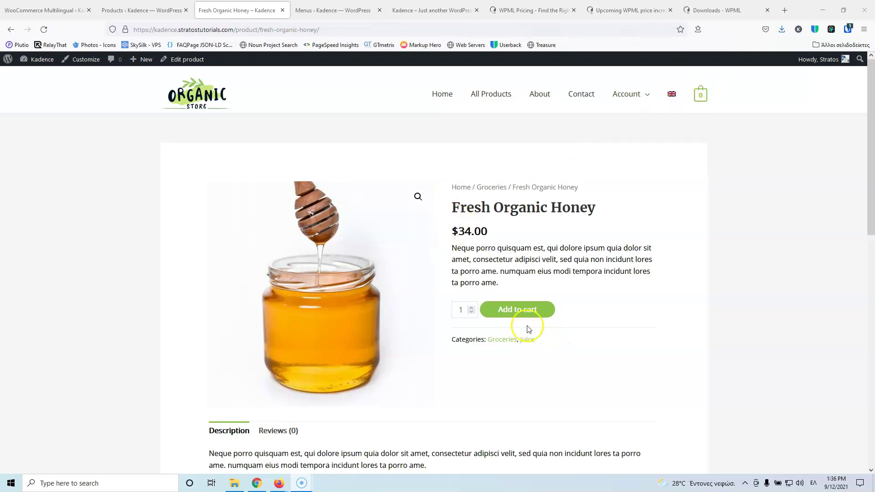
scroll(531, 319, down, 6)
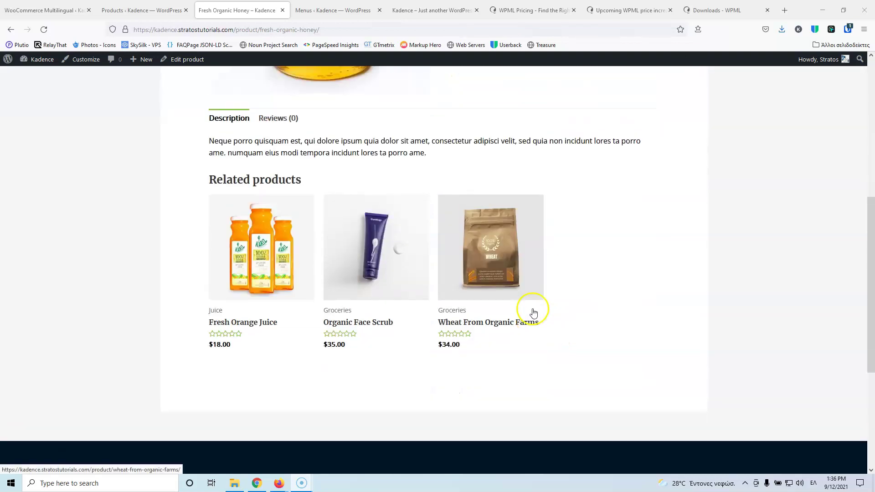
scroll(533, 311, up, 4)
scroll(531, 308, up, 2)
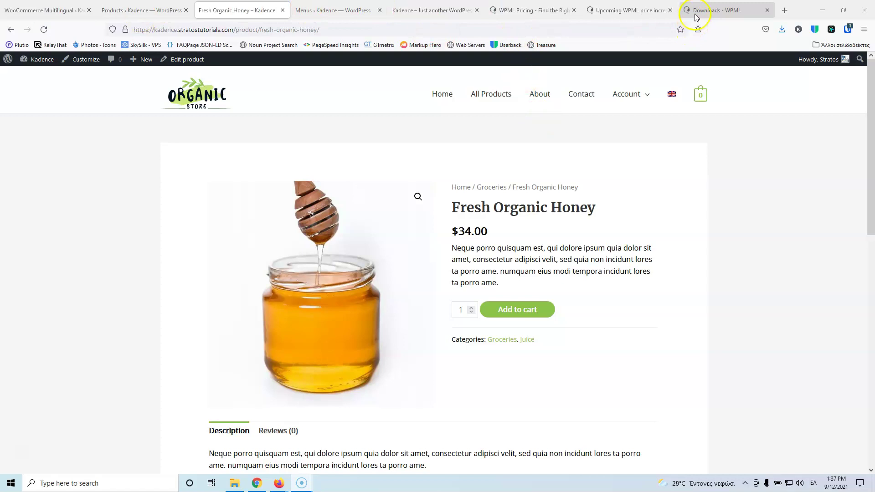
- Review the WPML pricing page's comparison of the Multilingual Blog, CMS and Agency plans
click(532, 10)
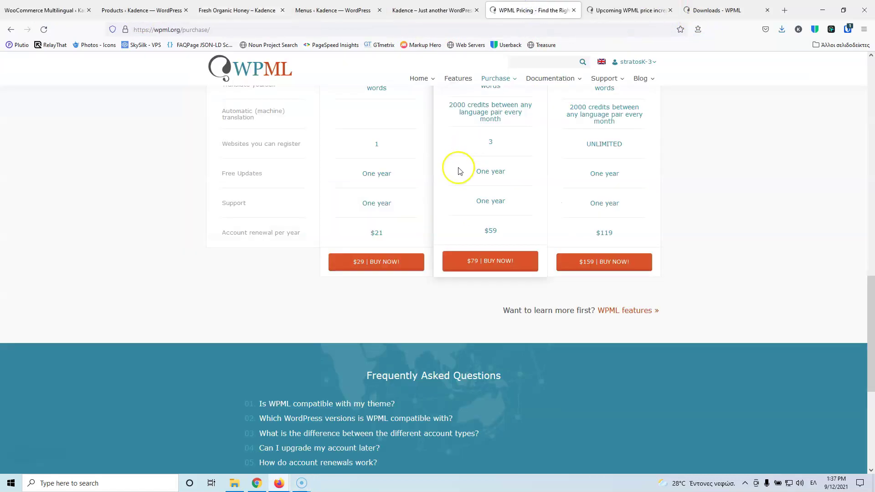
scroll(458, 169, up, 10)
scroll(458, 171, up, 2)
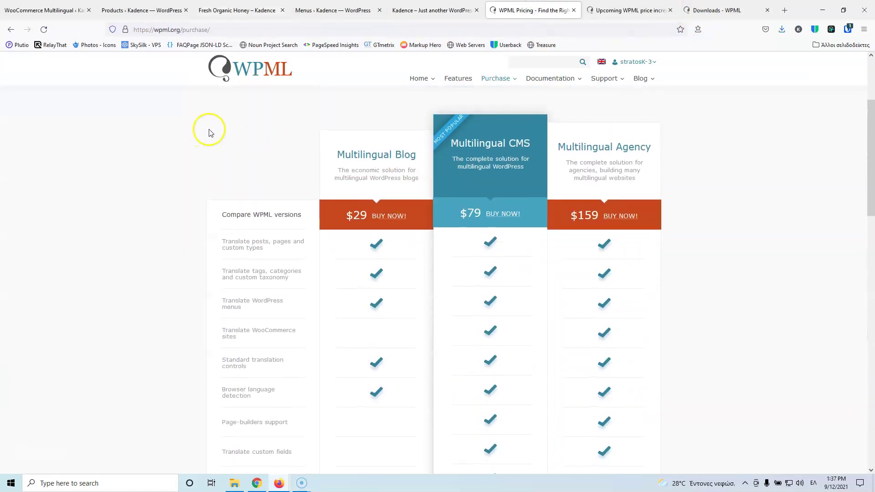